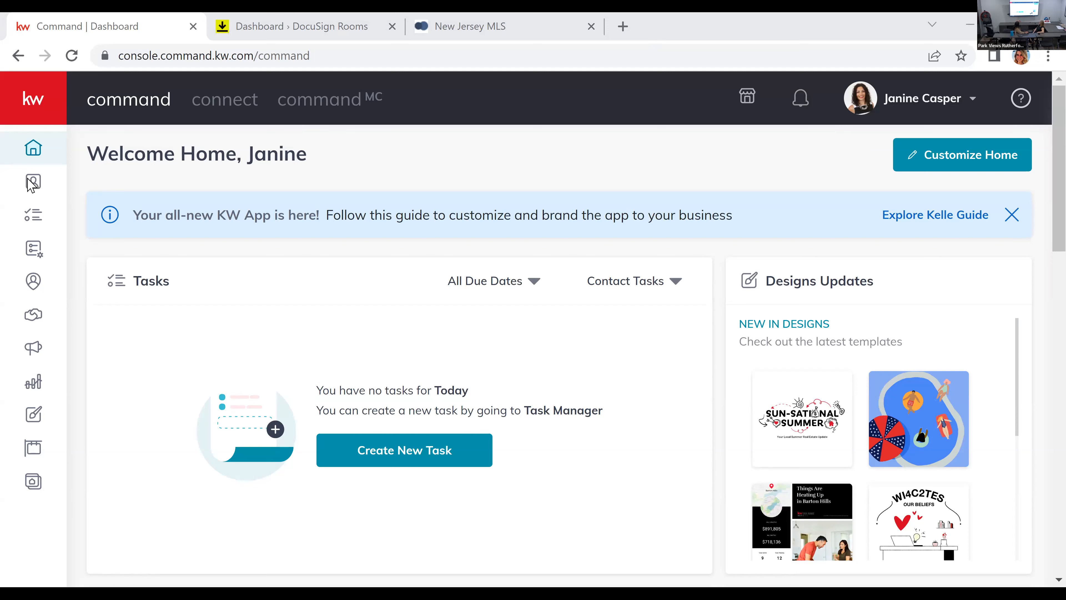
Step: Open the contacts list and look through the fields of the form for adding a contact
click(31, 184)
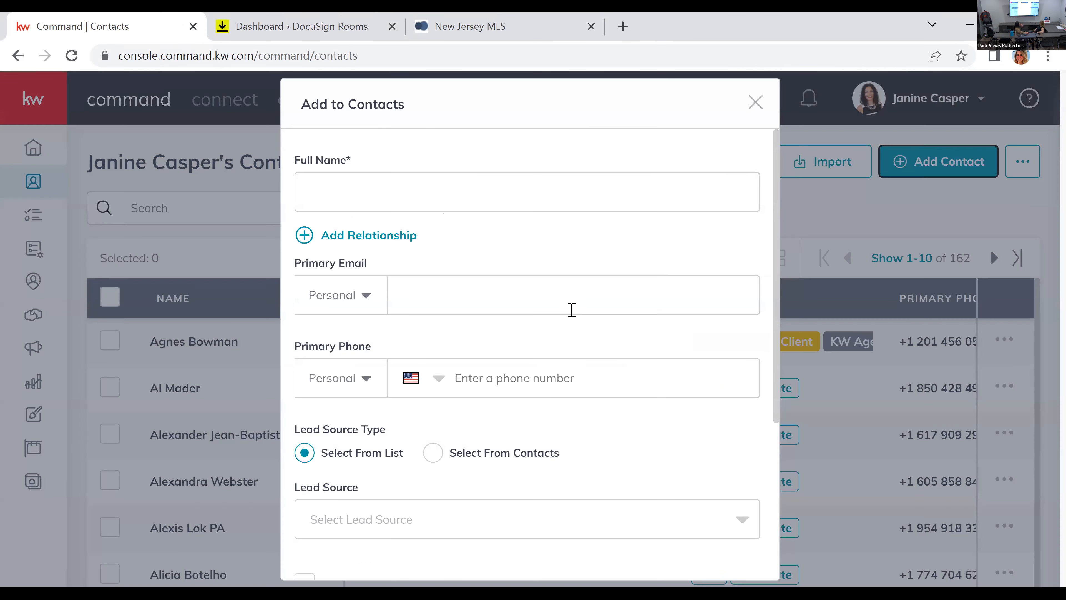
scroll(607, 410, down, 5)
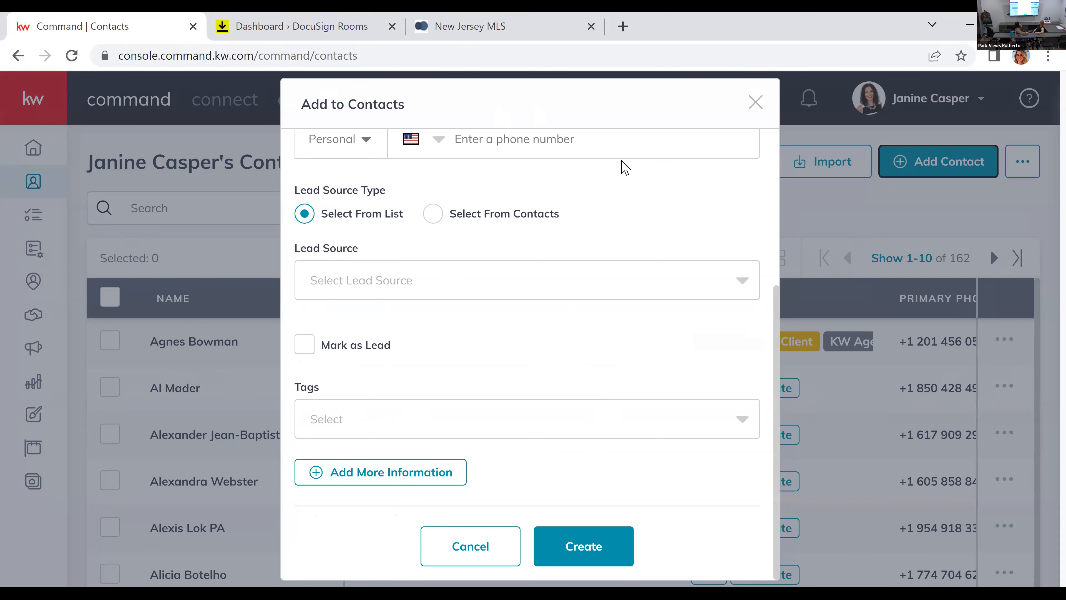
scroll(501, 254, up, 5)
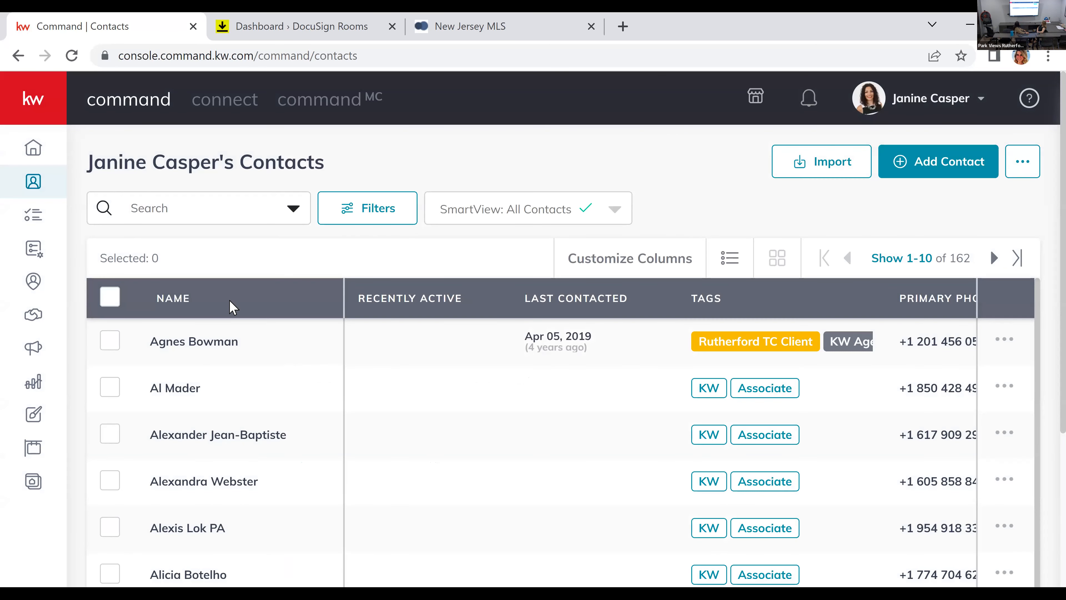
Step: Find the client by first name among the contacts, open the record that has a middle initial and review its details
click(234, 200)
text(janine)
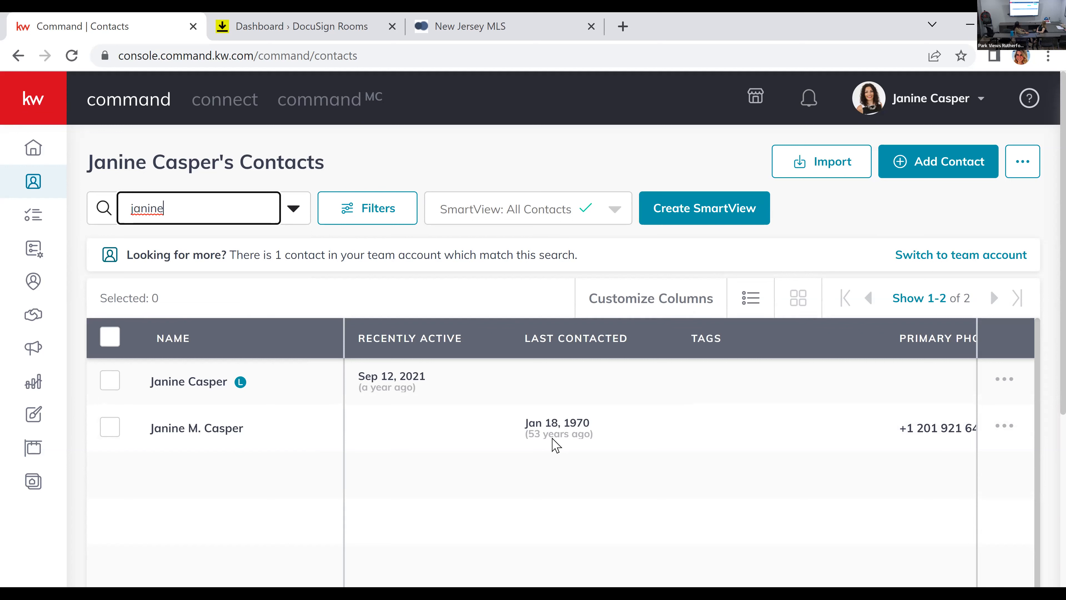
click(194, 439)
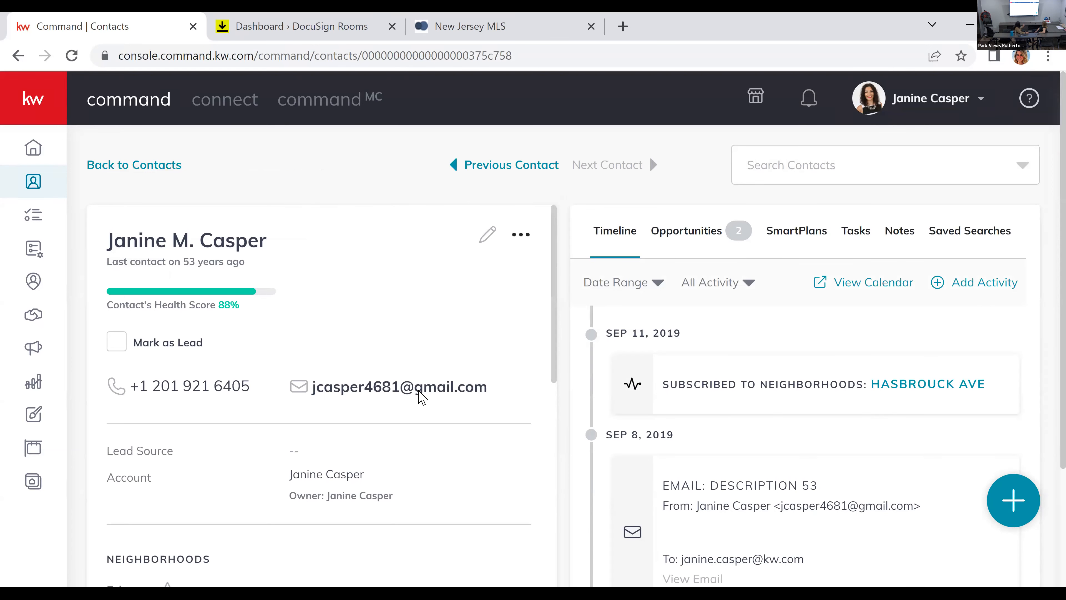
scroll(422, 397, down, 4)
scroll(143, 424, down, 2)
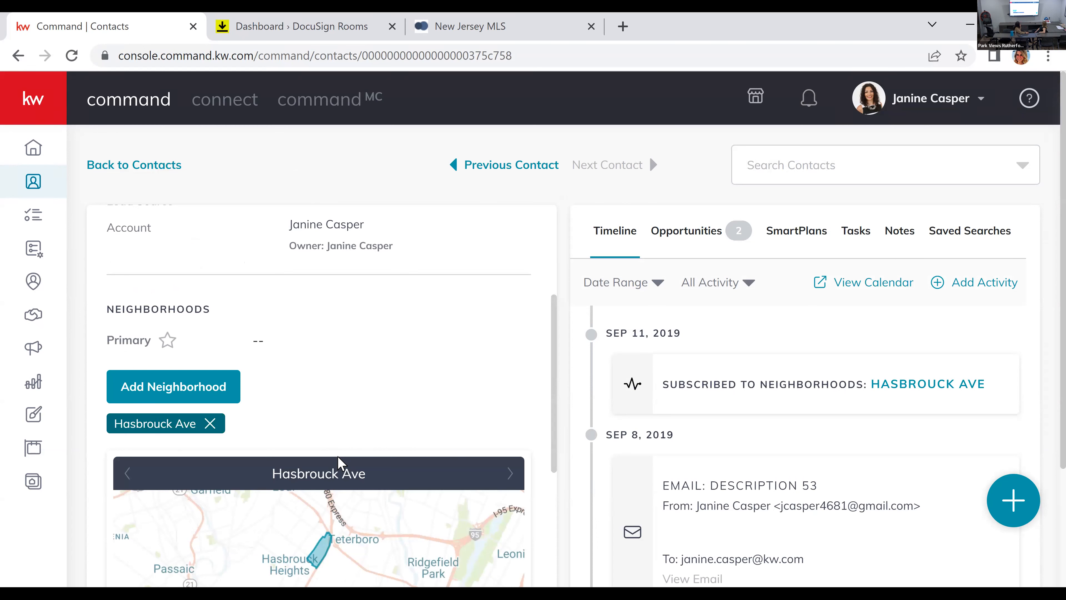
scroll(341, 464, up, 2)
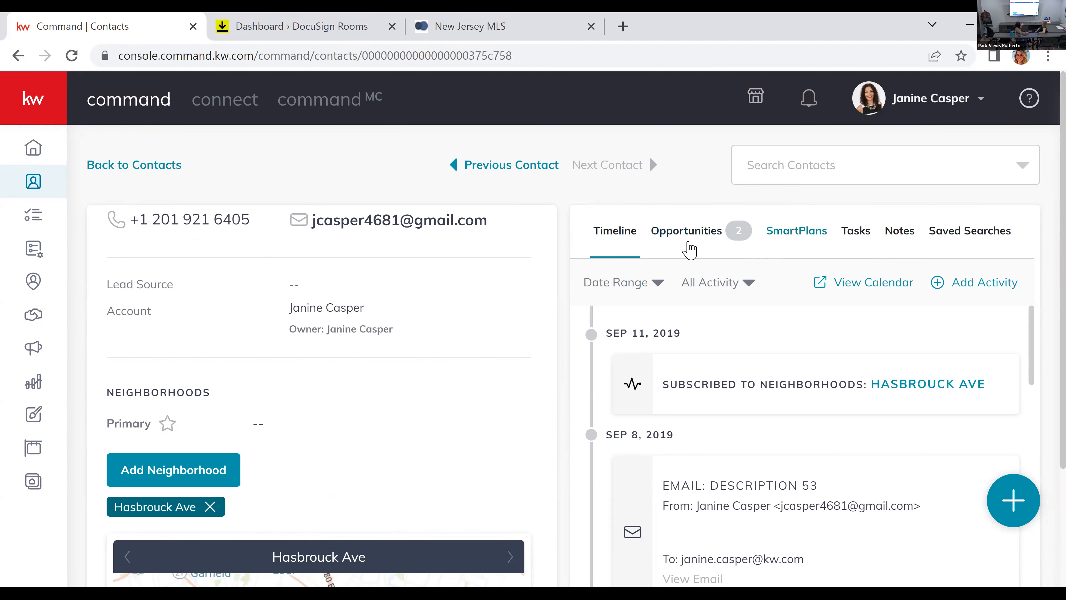
Step: Start a new opportunity for this contact with the market center Rutherford and the opportunity type Listing
click(679, 234)
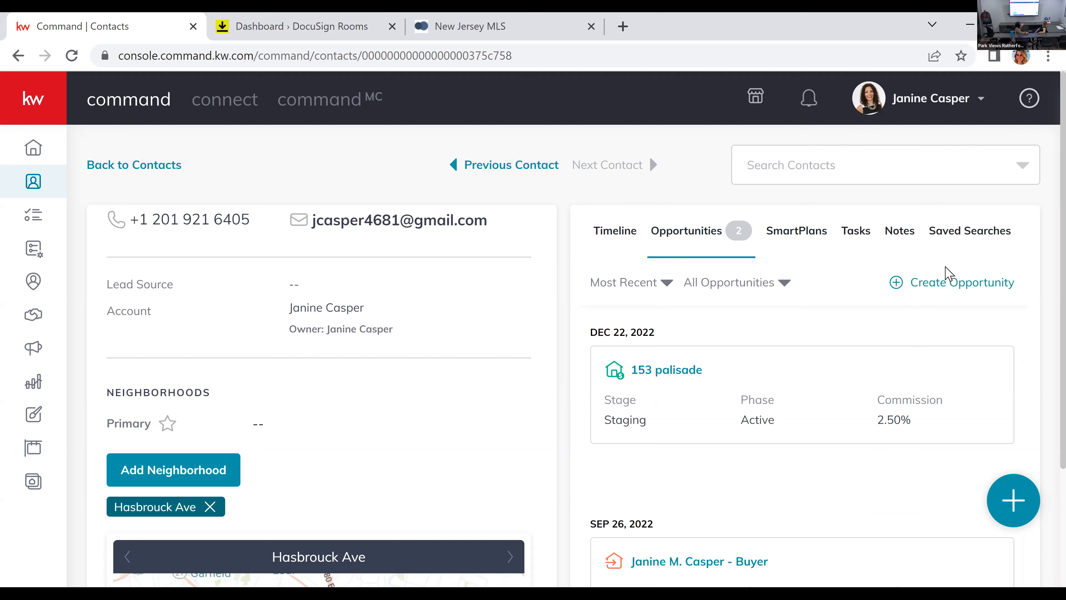
click(951, 285)
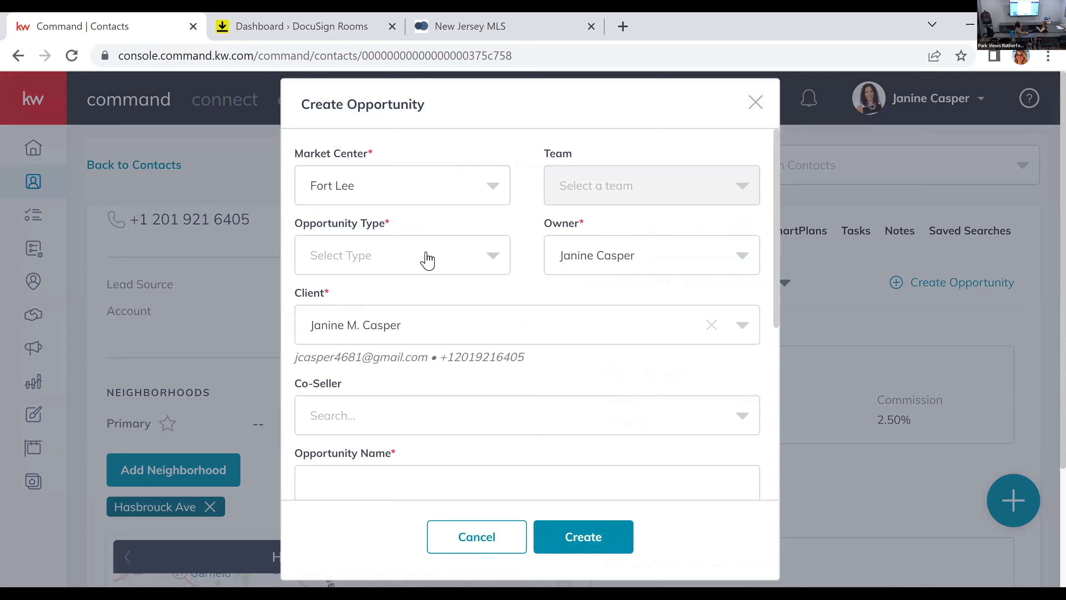
click(456, 196)
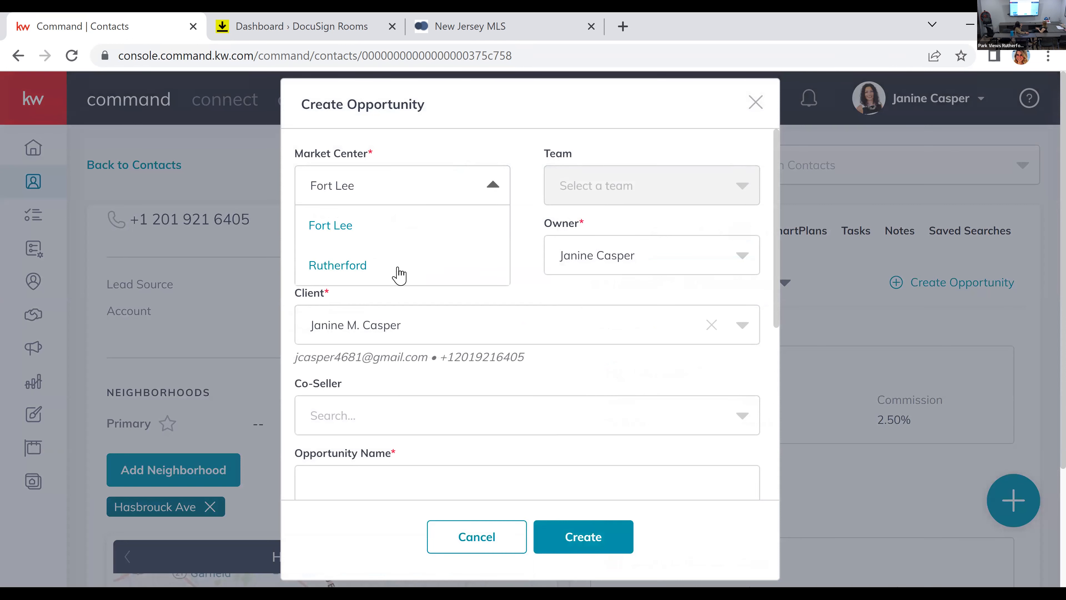
click(367, 268)
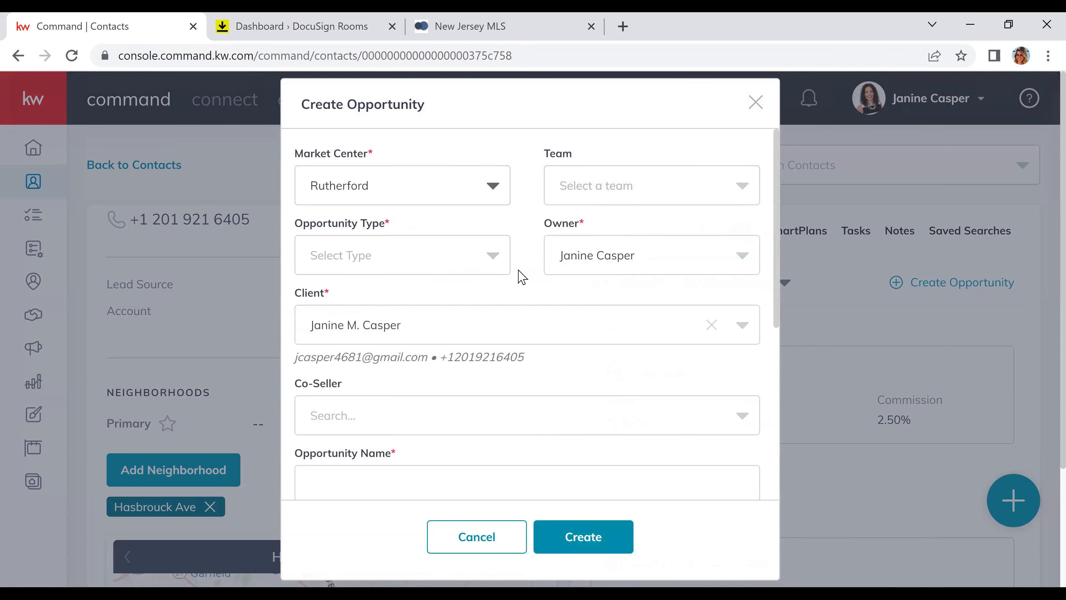
click(448, 251)
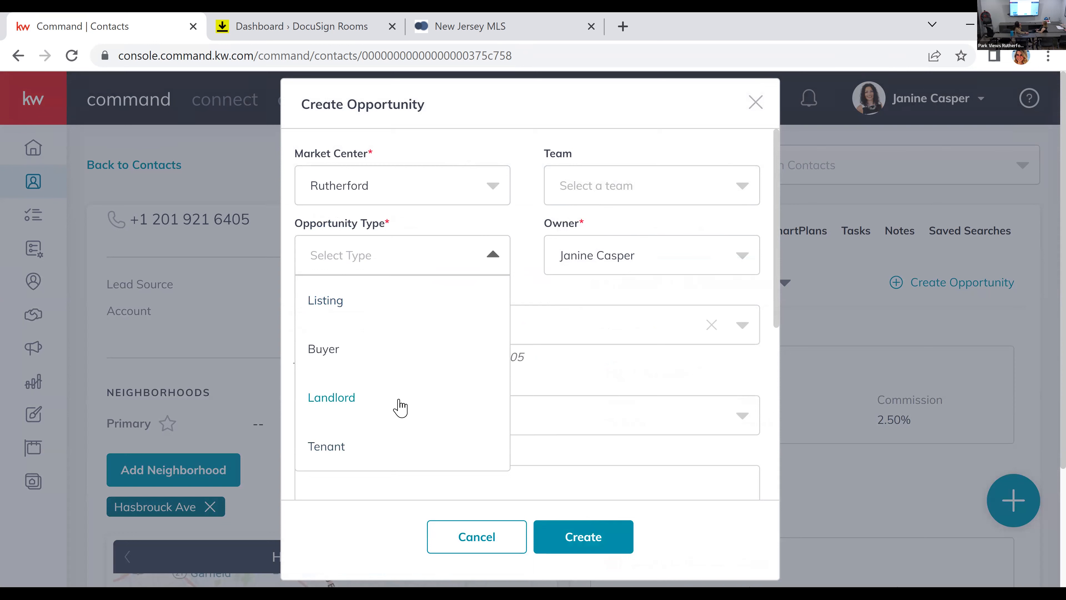
click(402, 306)
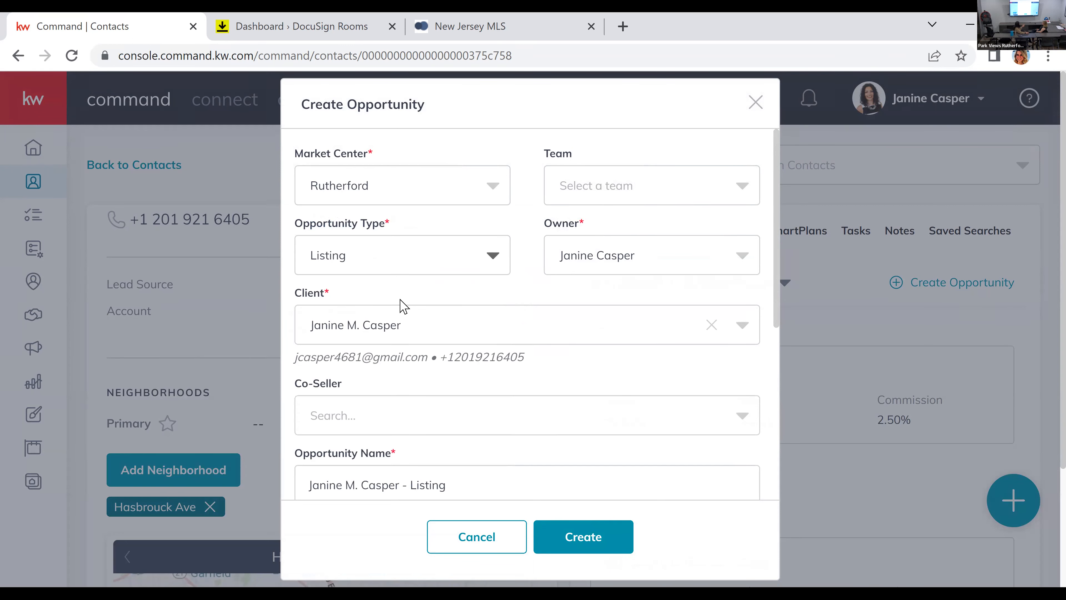
Step: Add a co-seller to the opportunity by looking up the existing contact by first name
click(376, 420)
text(nichol)
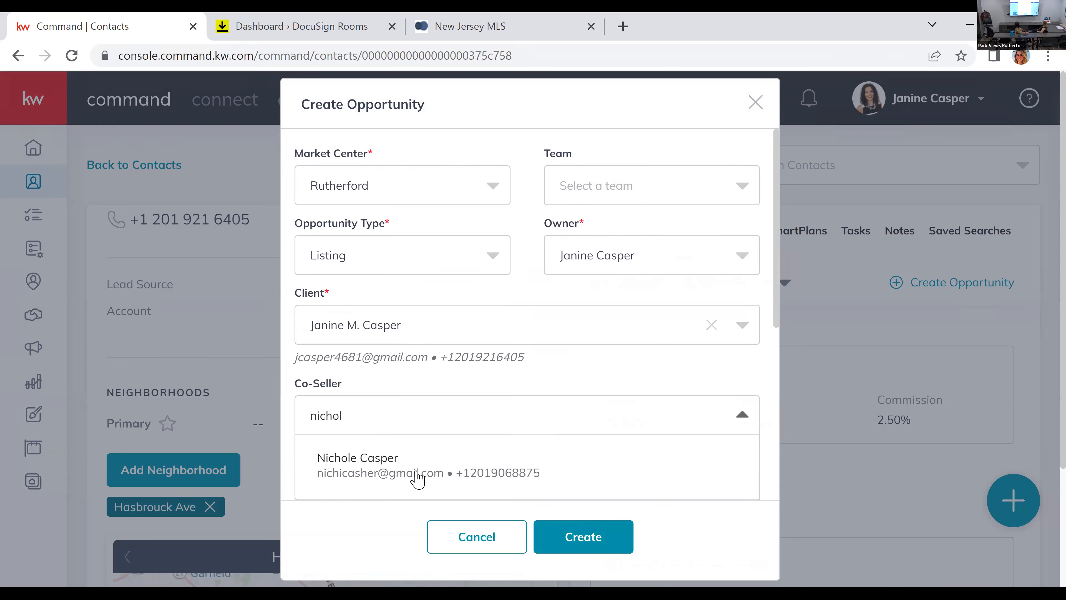
click(401, 478)
Step: Replace the default opportunity name with the property's street address
scroll(473, 397, down, 4)
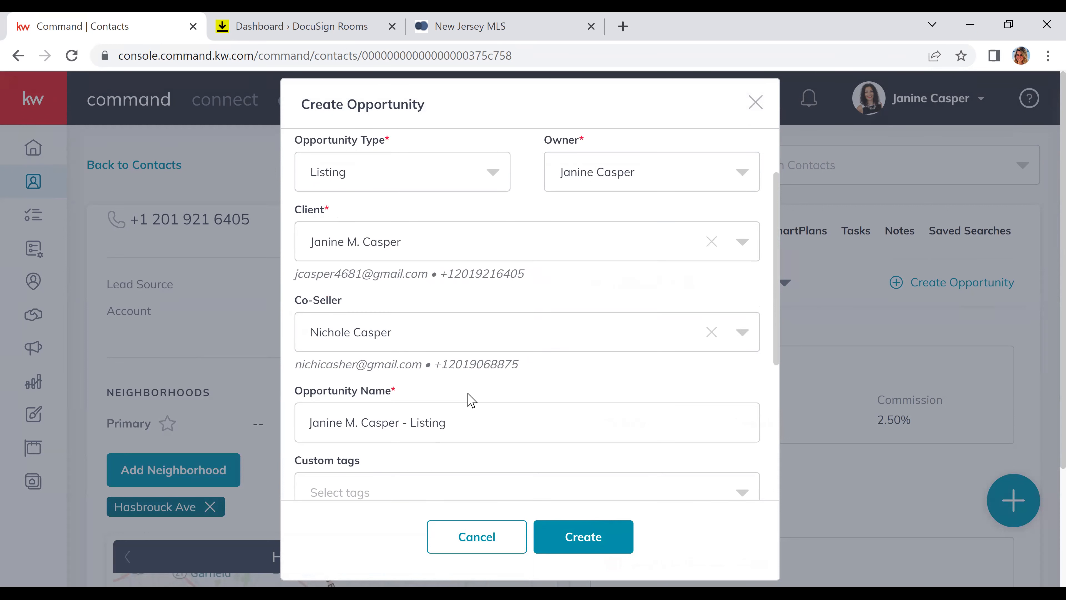
drag(461, 341, 238, 351)
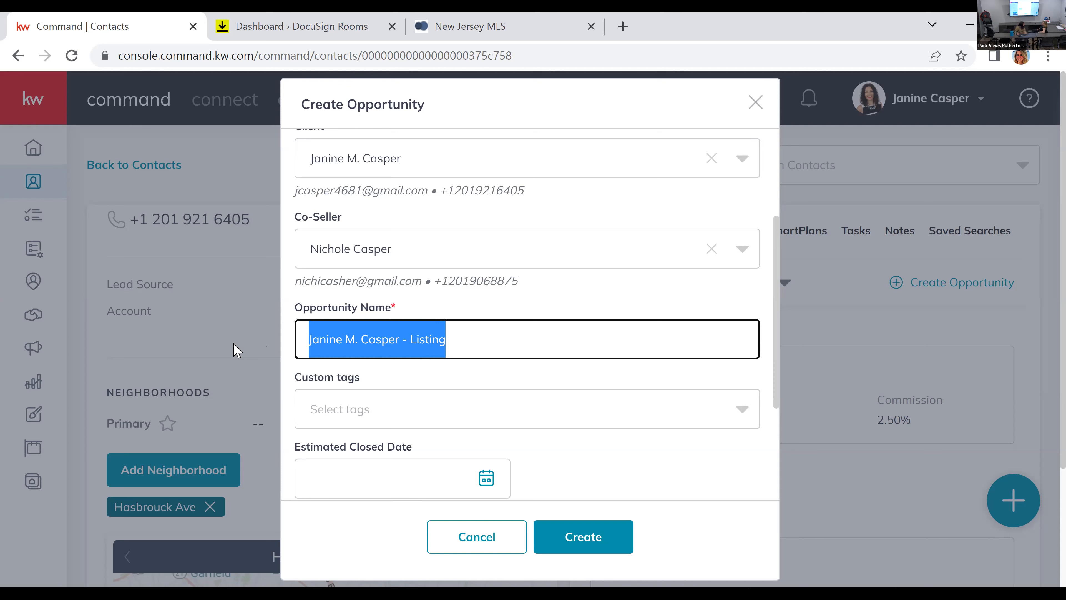
text(44)
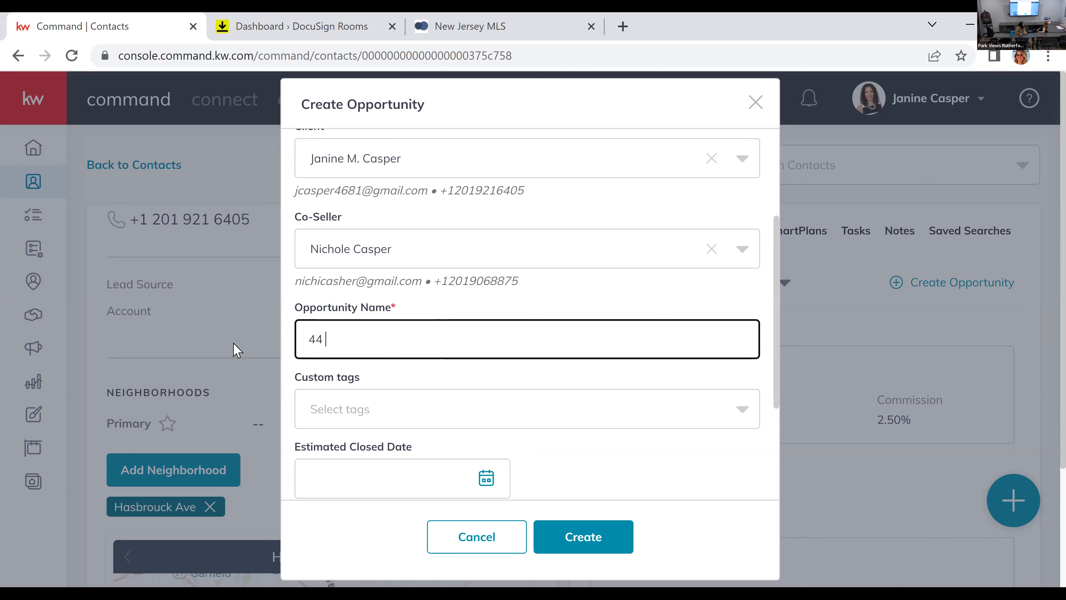
key(BackSpace)
key(BackSpace)
scroll(378, 294, down, 4)
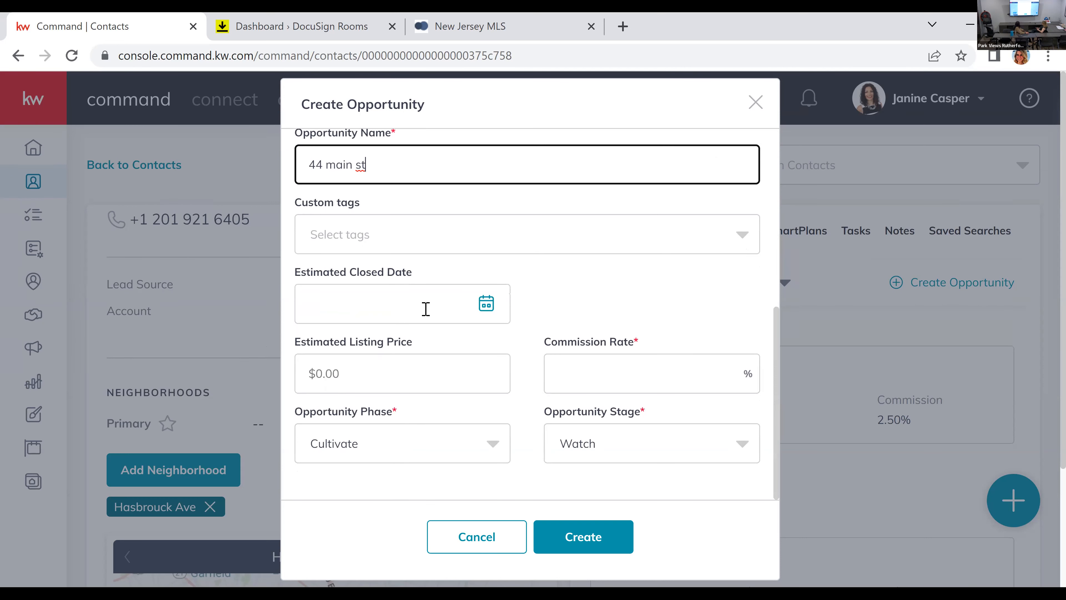
Step: Set the estimated listing price to $500,000 and the commission rate to 2.5%
click(412, 374)
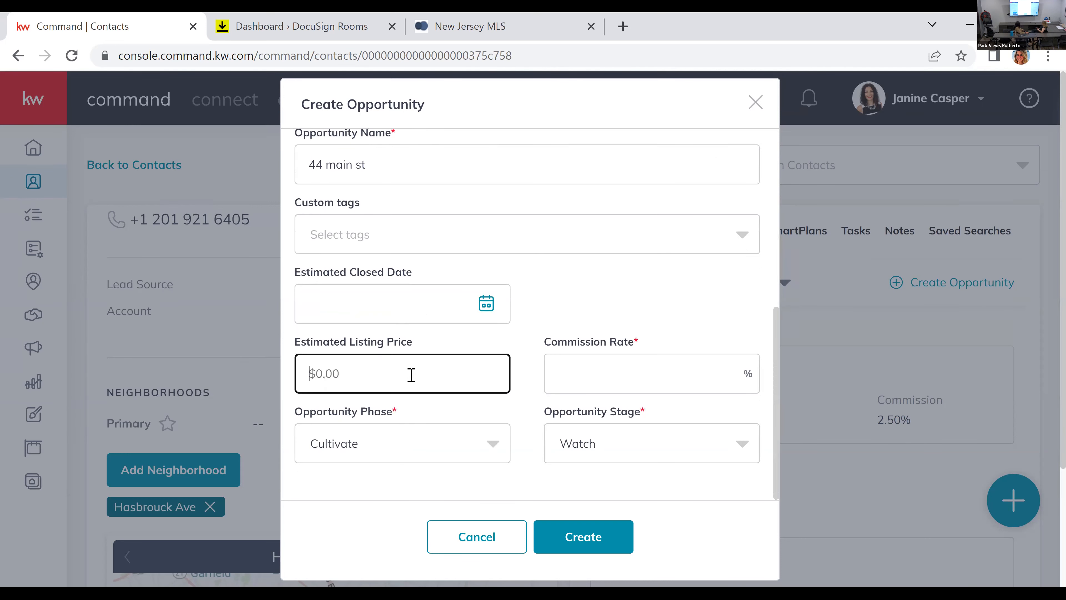
text(500,000)
key(Tab)
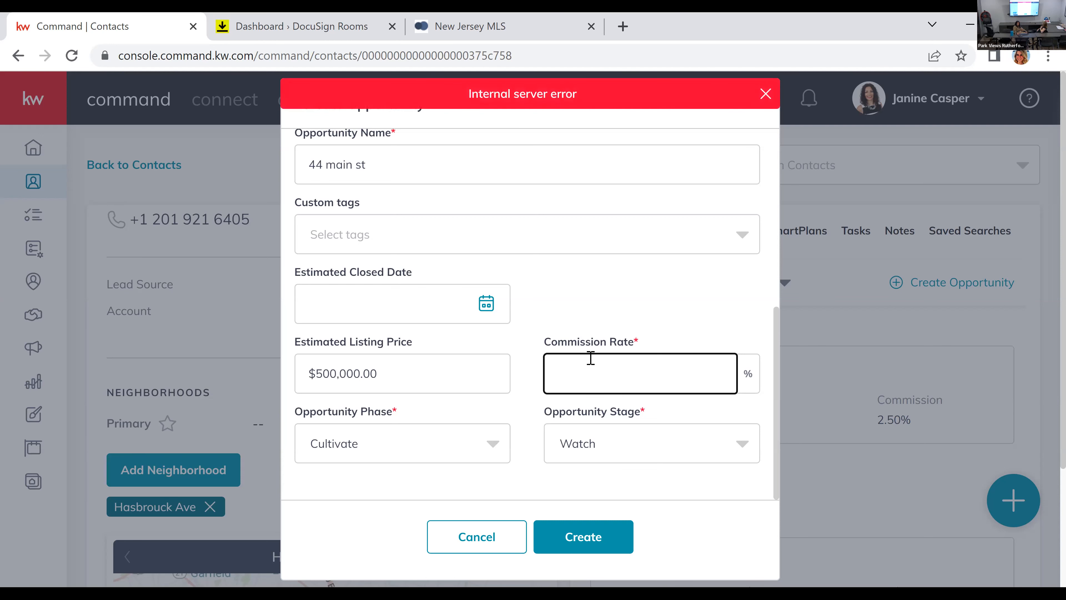
text(.5)
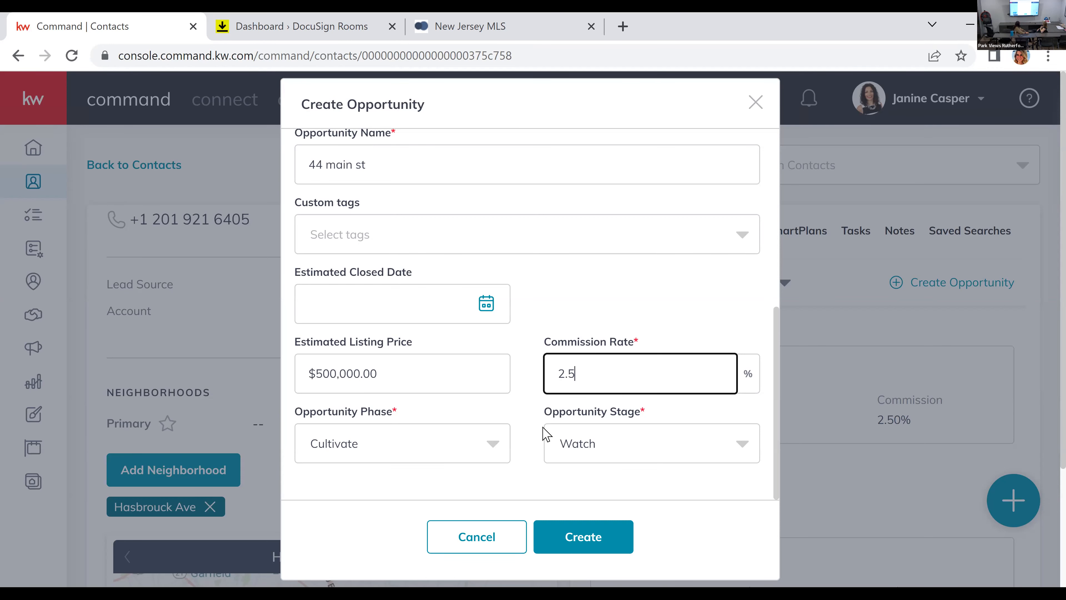
Step: Set the opportunity phase to Active, keep the stage at Staging and create the opportunity
click(377, 442)
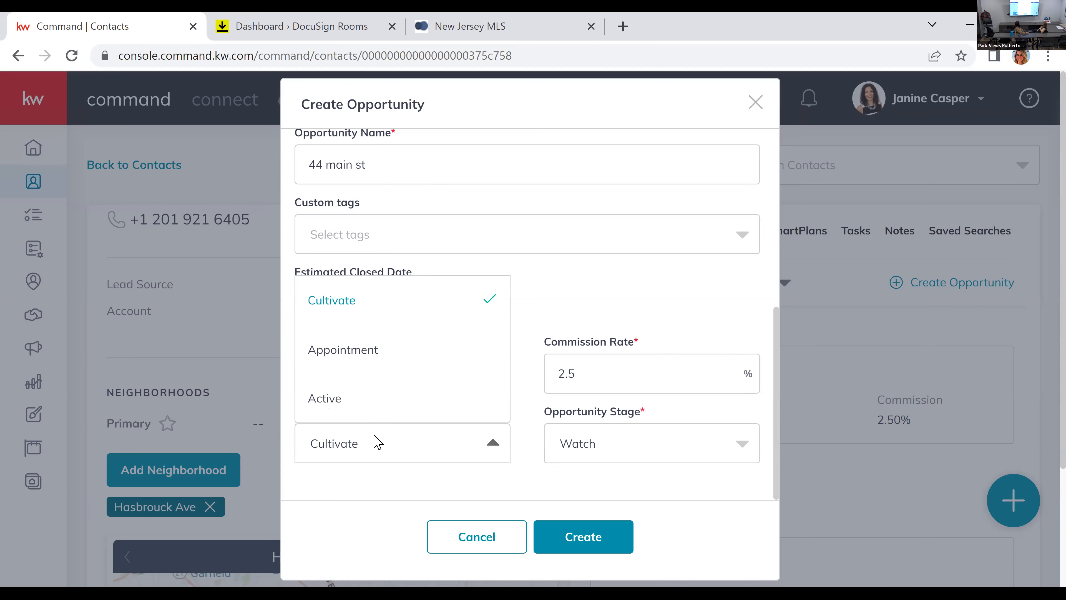
click(386, 405)
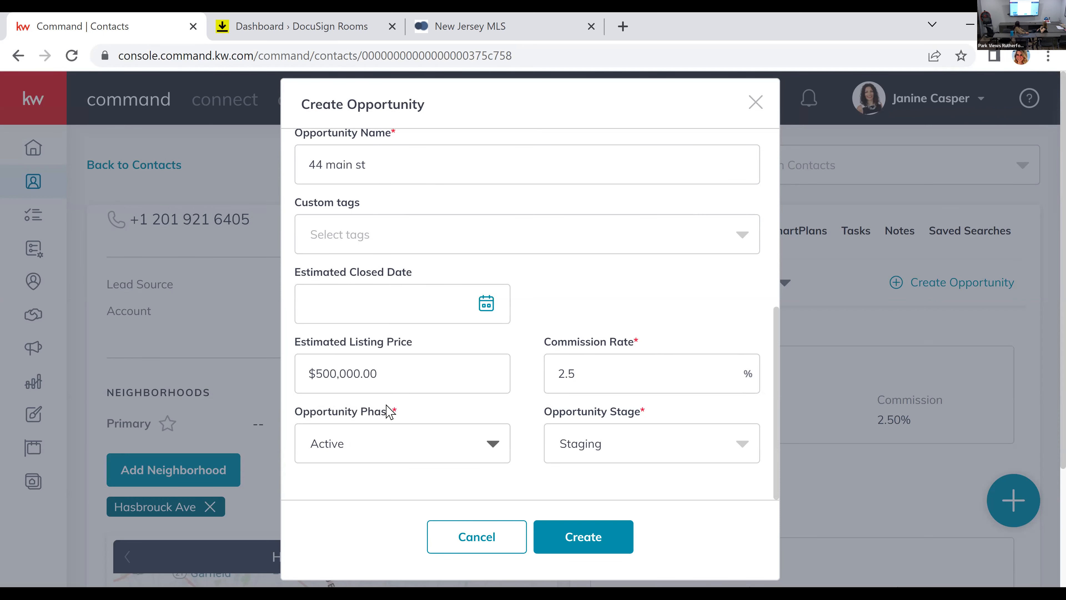
click(634, 438)
click(638, 457)
click(666, 446)
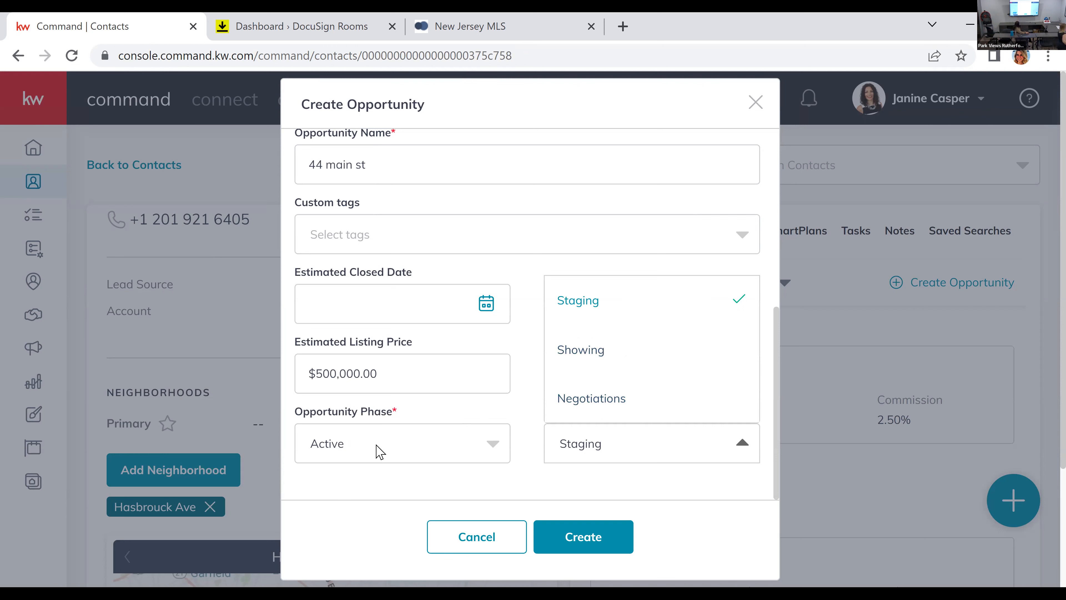
click(601, 546)
click(601, 545)
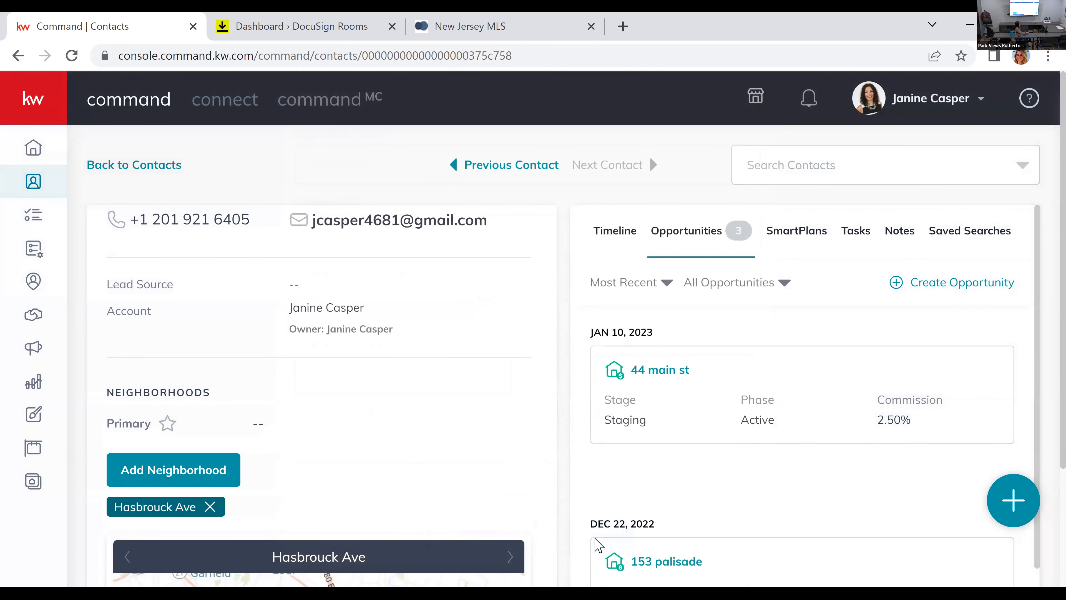
Step: Open the newly created opportunity from the contact's record and review its general information
click(674, 379)
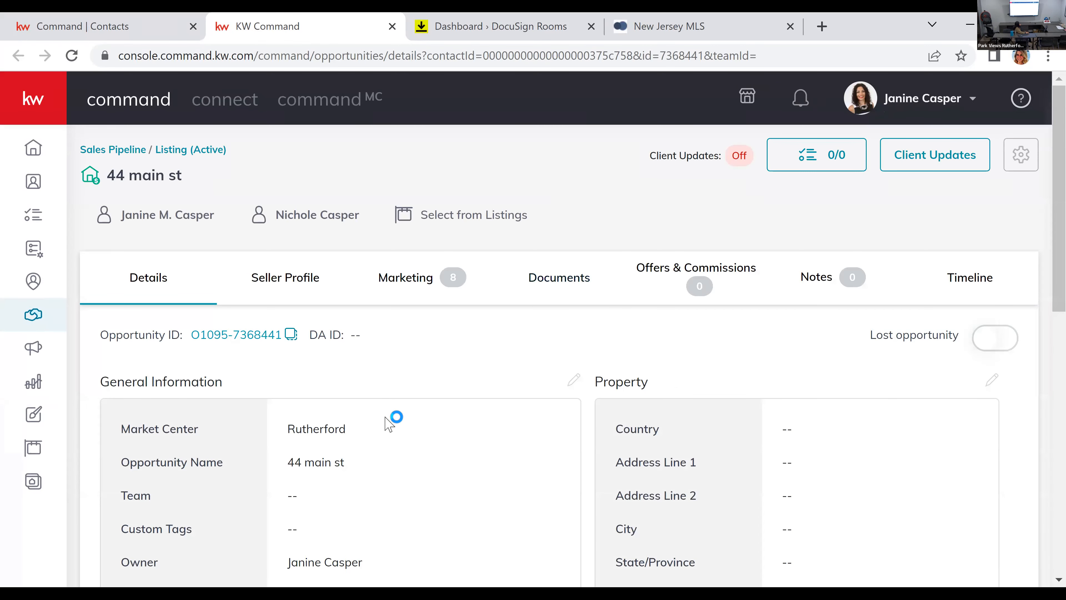
scroll(390, 422, down, 2)
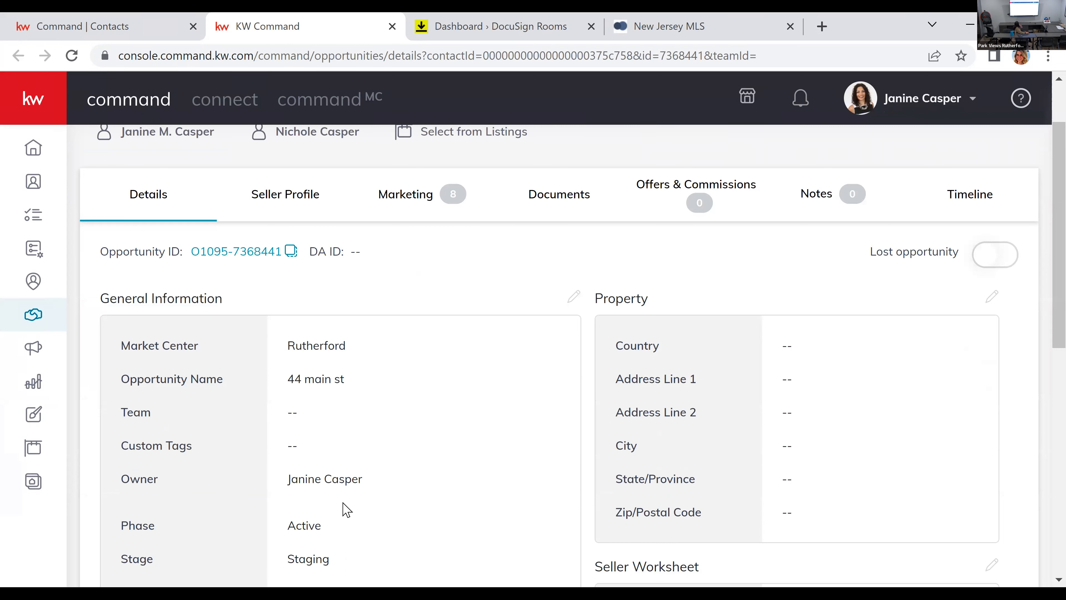
scroll(352, 489, down, 4)
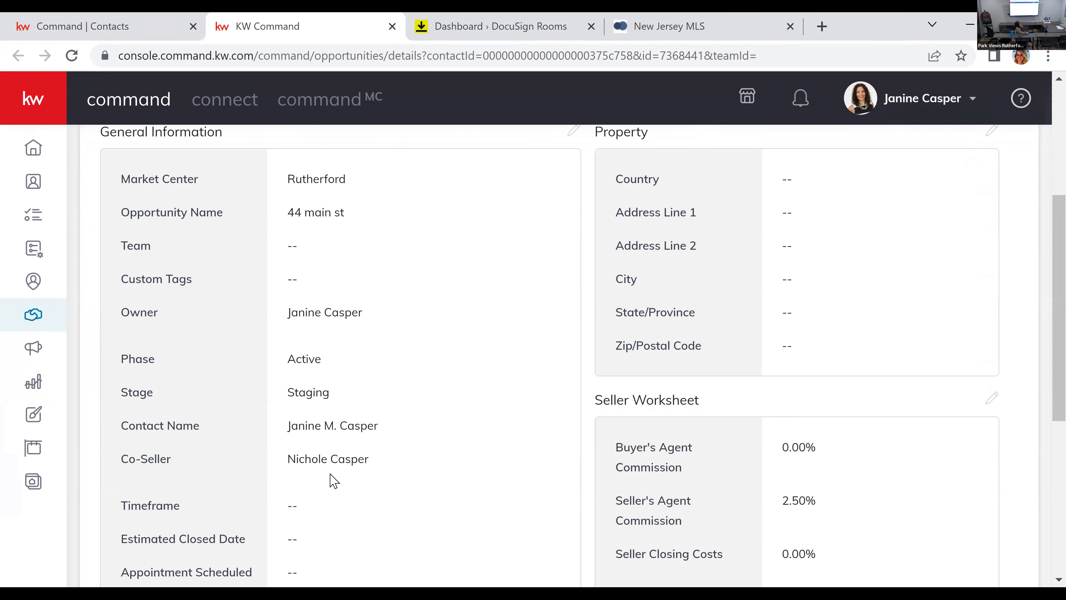
scroll(272, 417, up, 6)
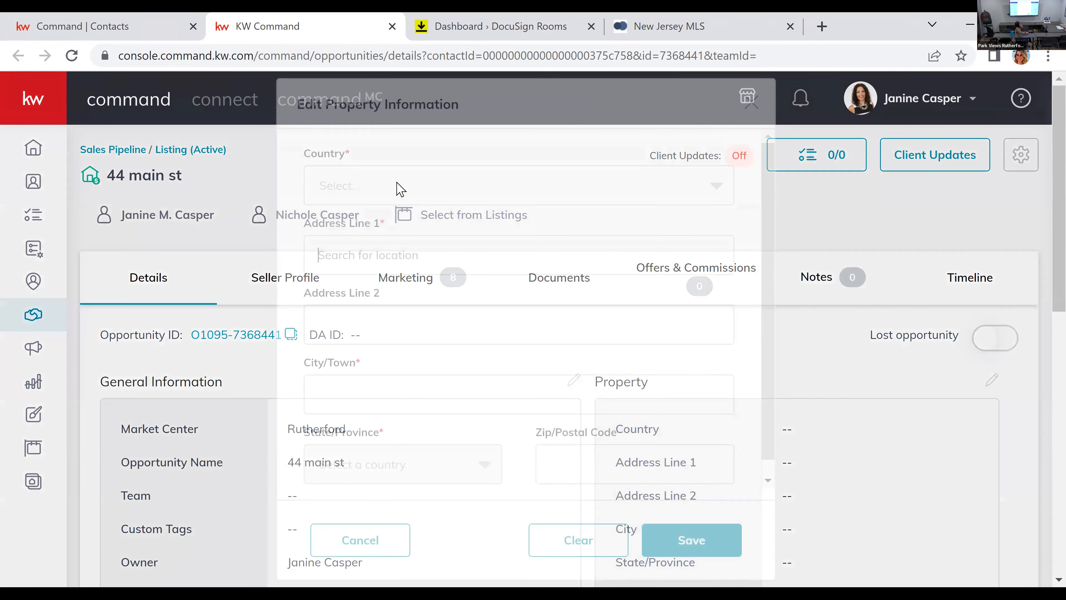
Step: Fill in the opportunity's property information by looking up the street address, accept the first suggested match and save it
click(399, 185)
click(469, 313)
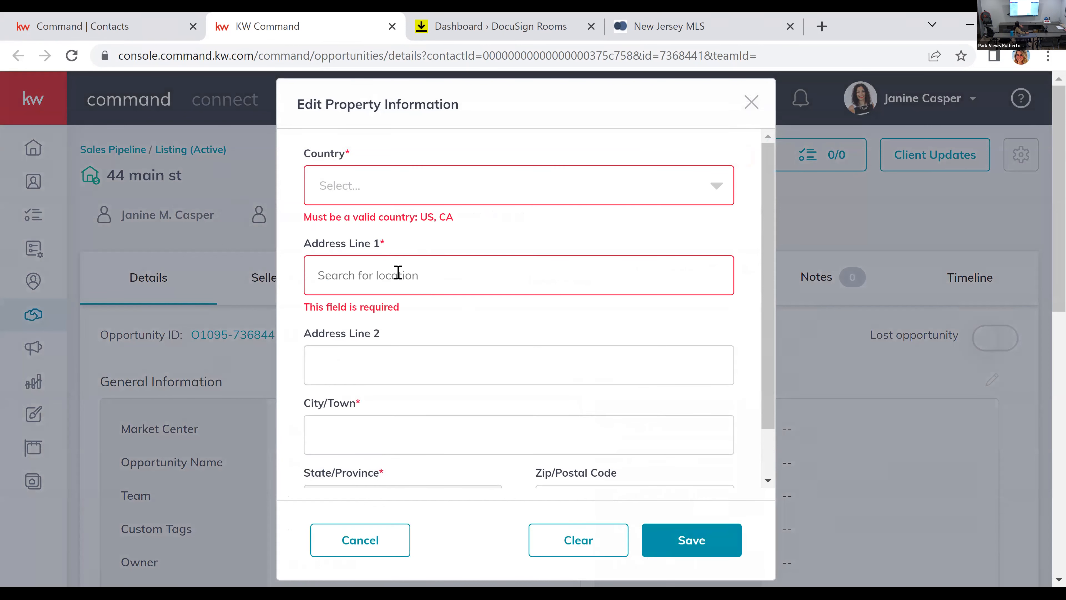
click(379, 185)
click(296, 172)
click(353, 287)
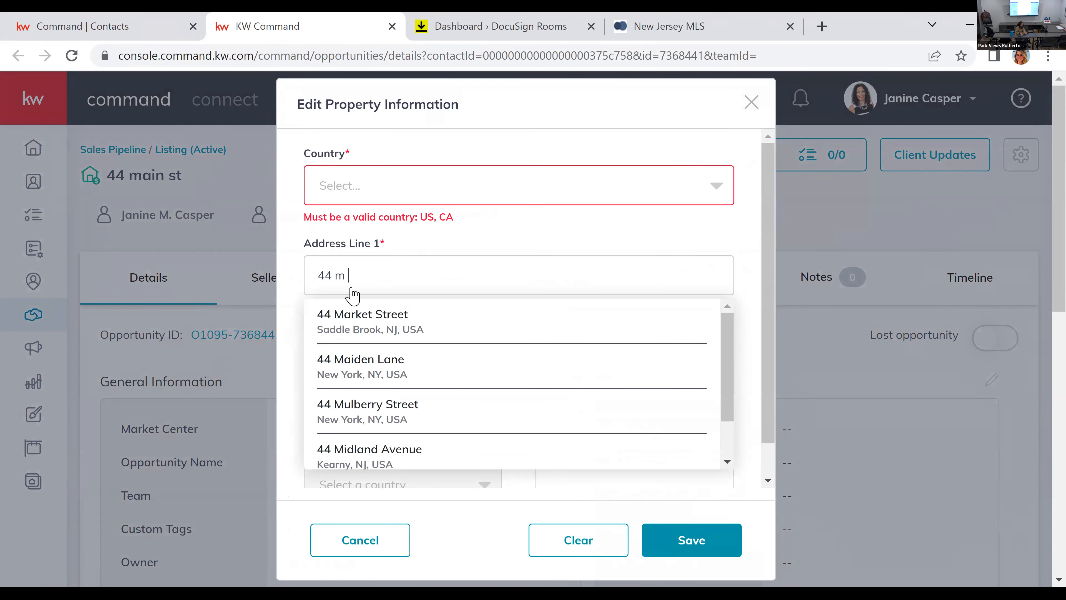
key(F11)
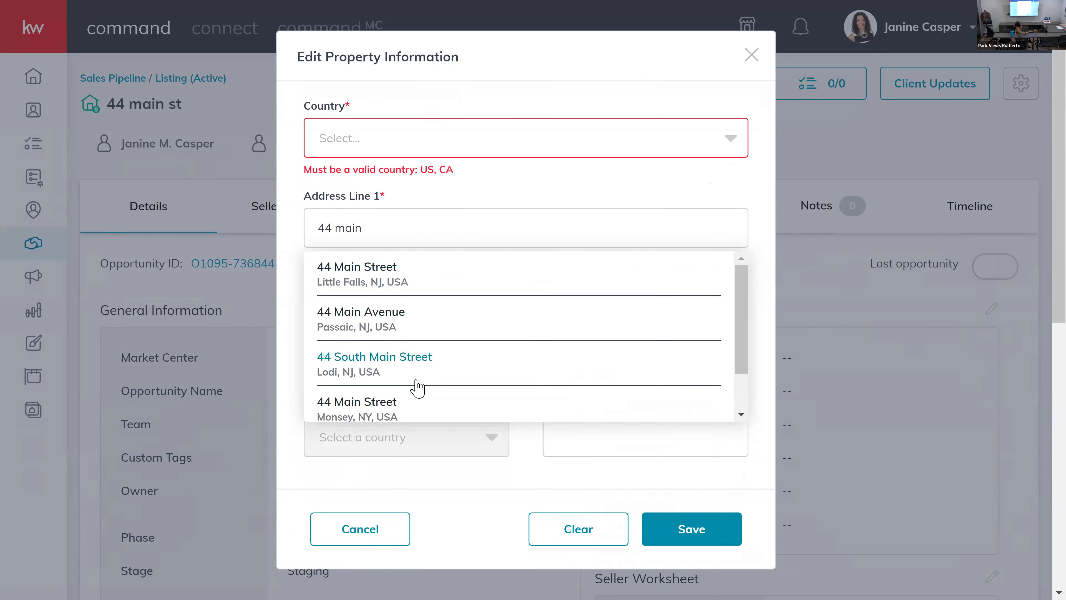
click(373, 279)
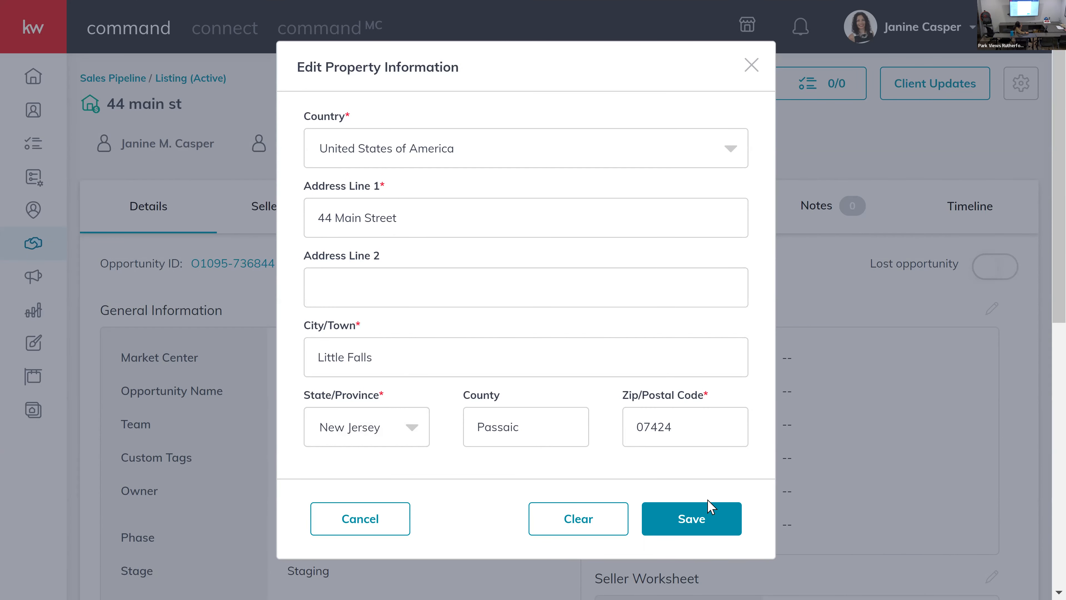
click(703, 518)
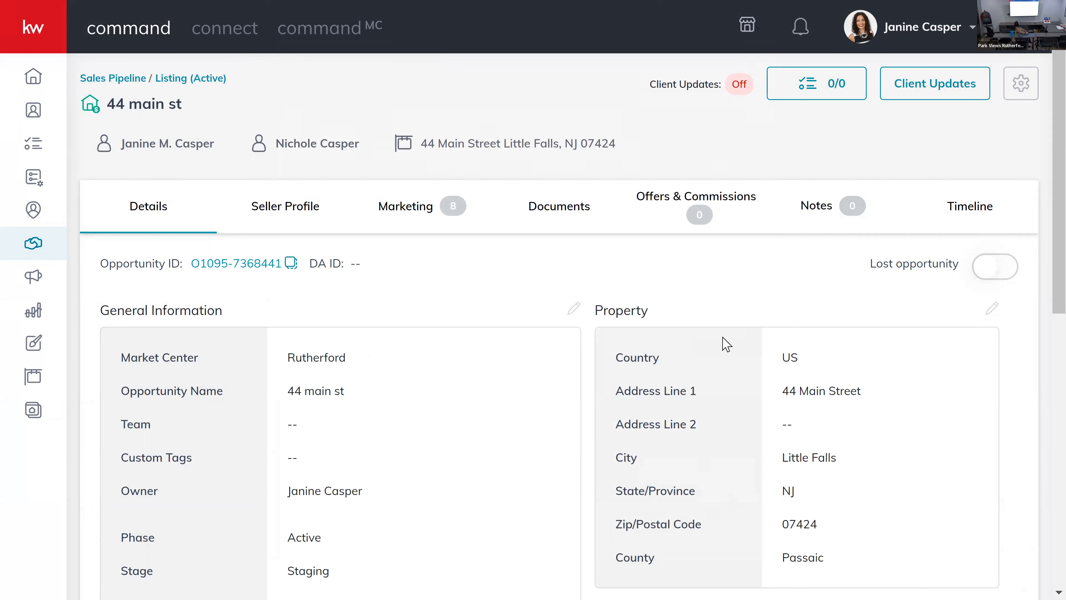
Step: Set the opportunity's document checklist type to Residential and review the documents required for the Listed stage
click(563, 214)
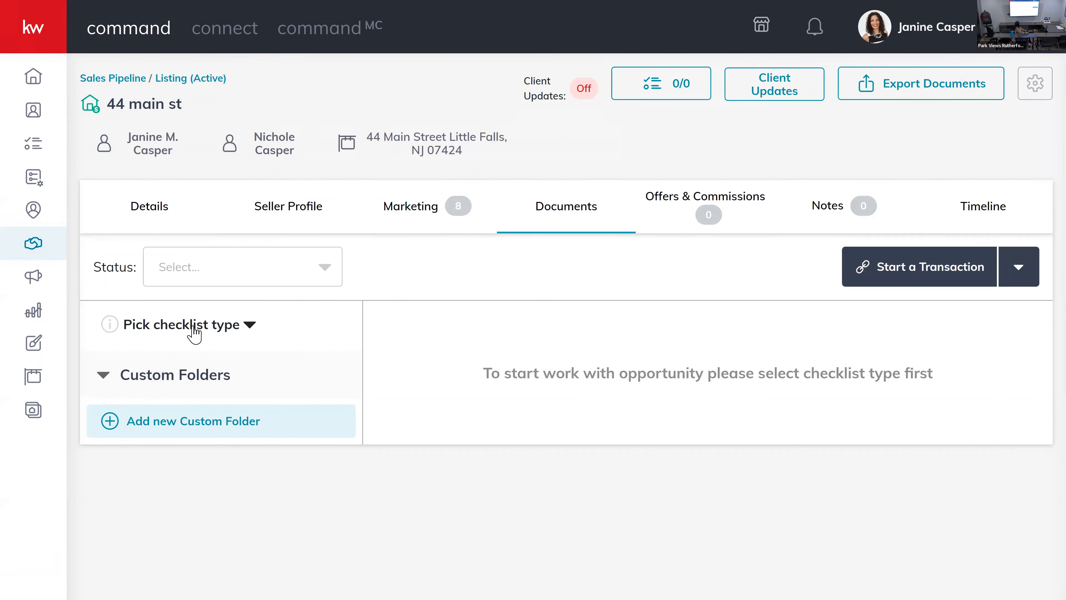
click(194, 331)
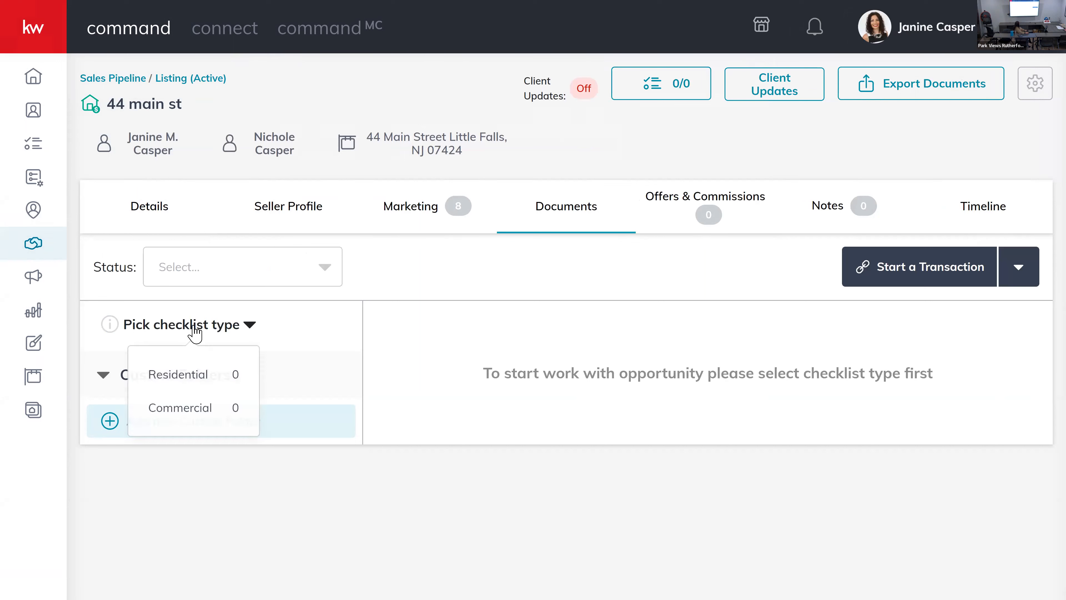
click(214, 383)
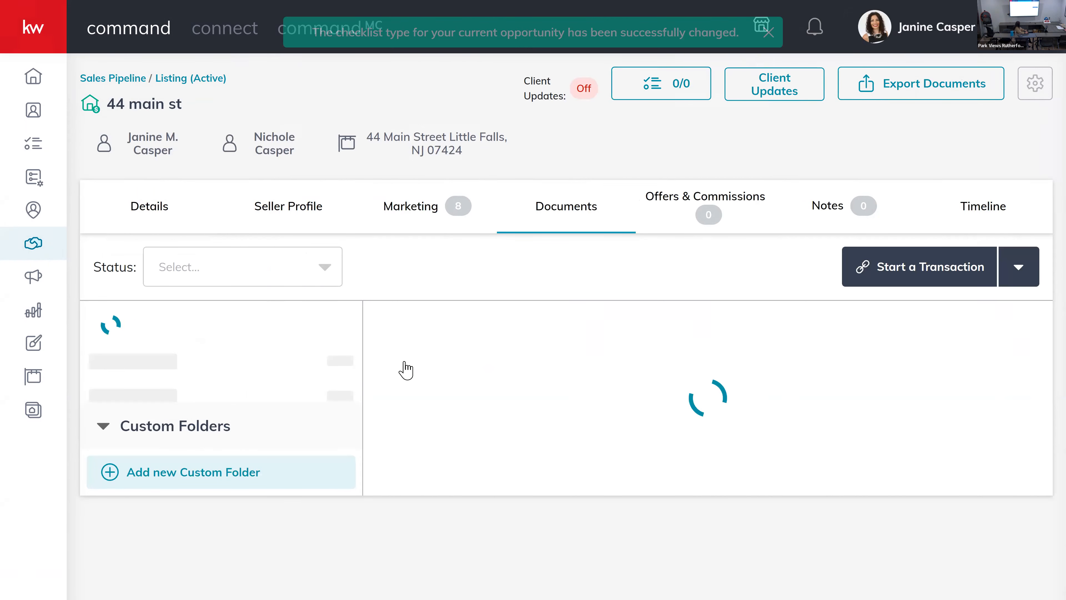
scroll(679, 436, down, 4)
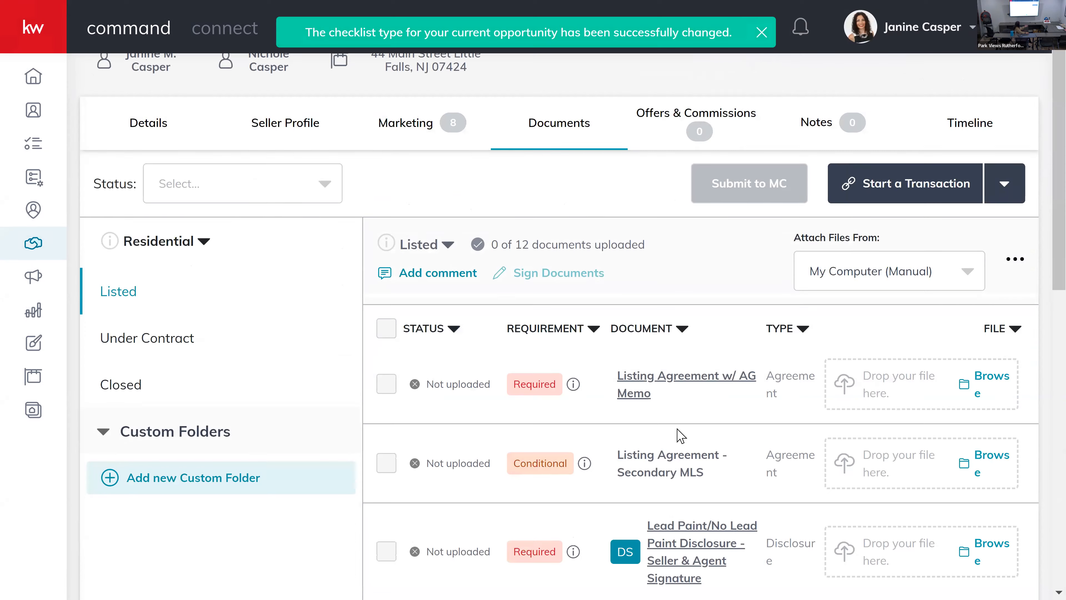
scroll(678, 435, down, 4)
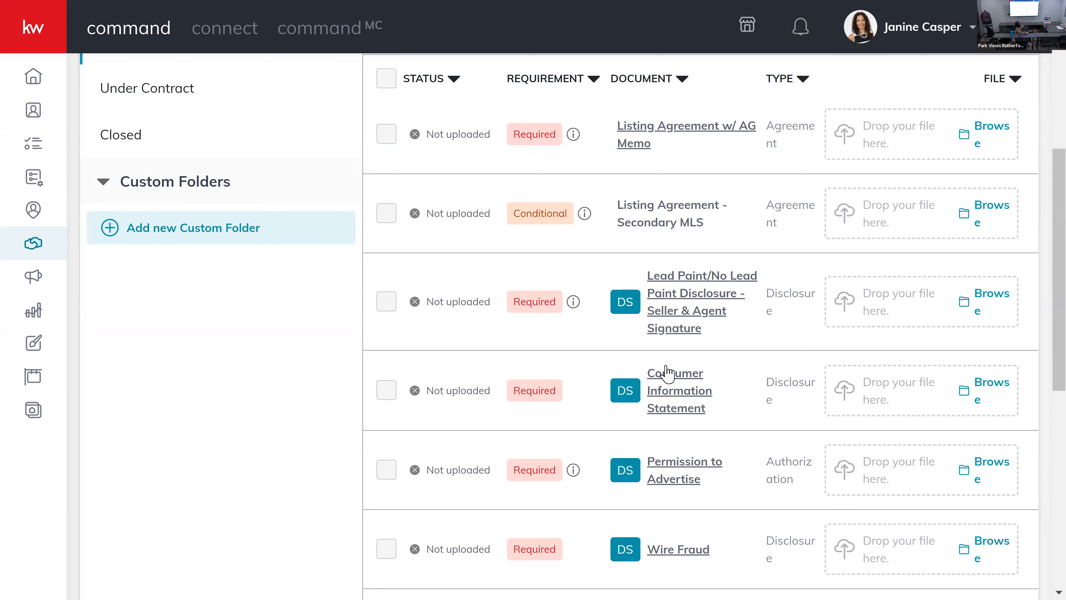
scroll(668, 369, down, 6)
scroll(667, 372, down, 2)
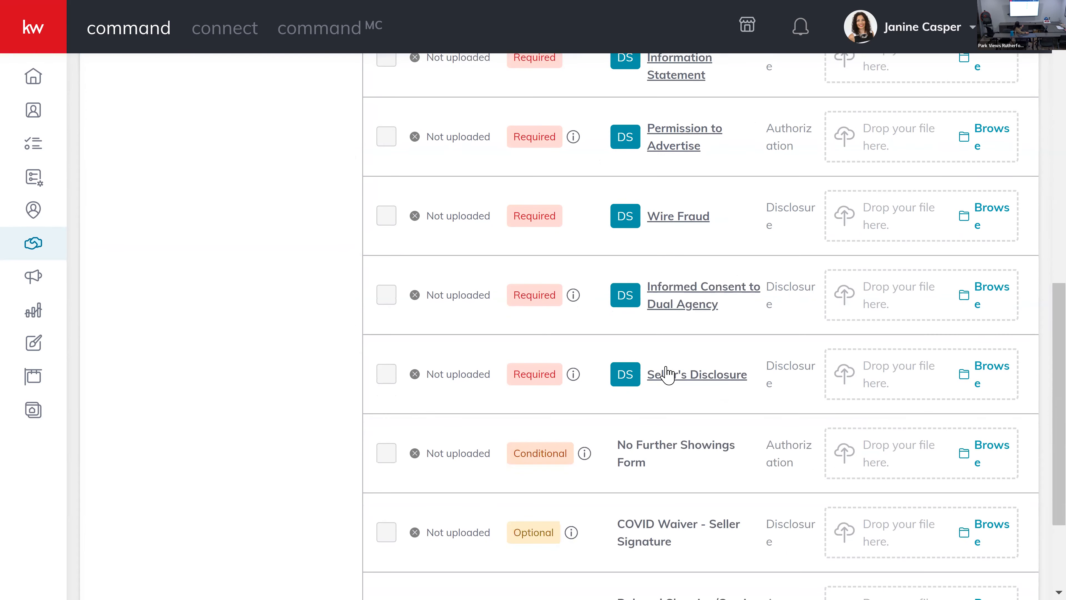
scroll(668, 374, up, 15)
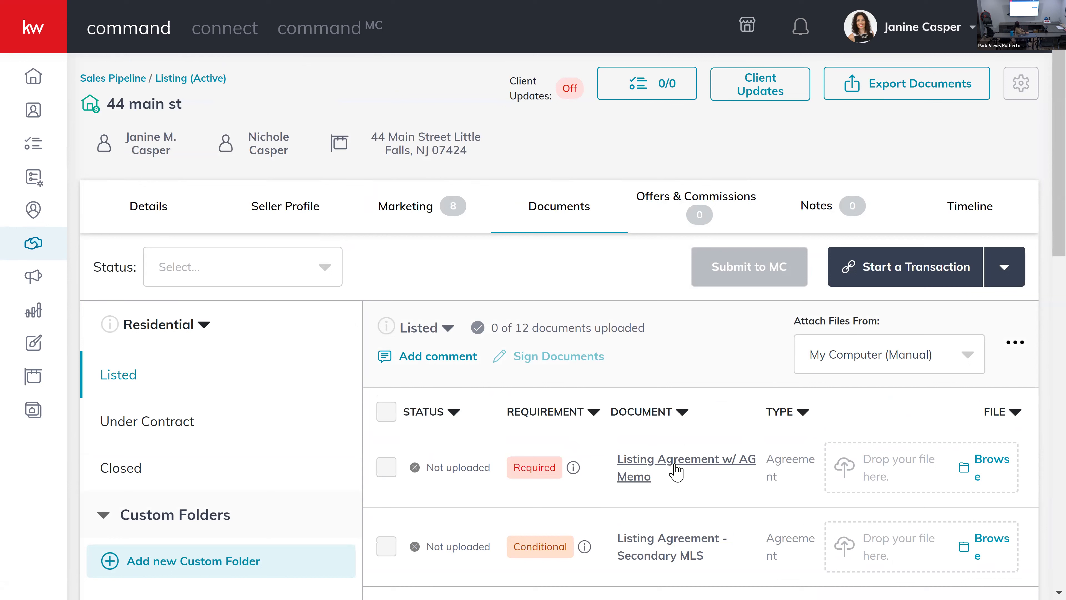
Step: Start a DocuSign transaction for the opportunity and look over the forms in its DocuSign Rooms room
click(942, 280)
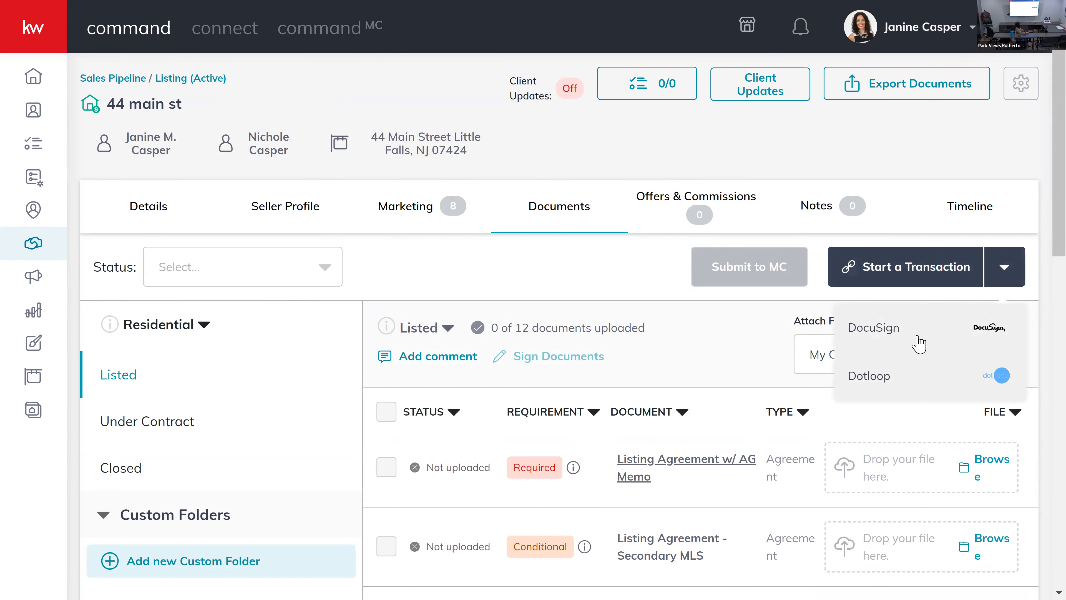
click(914, 342)
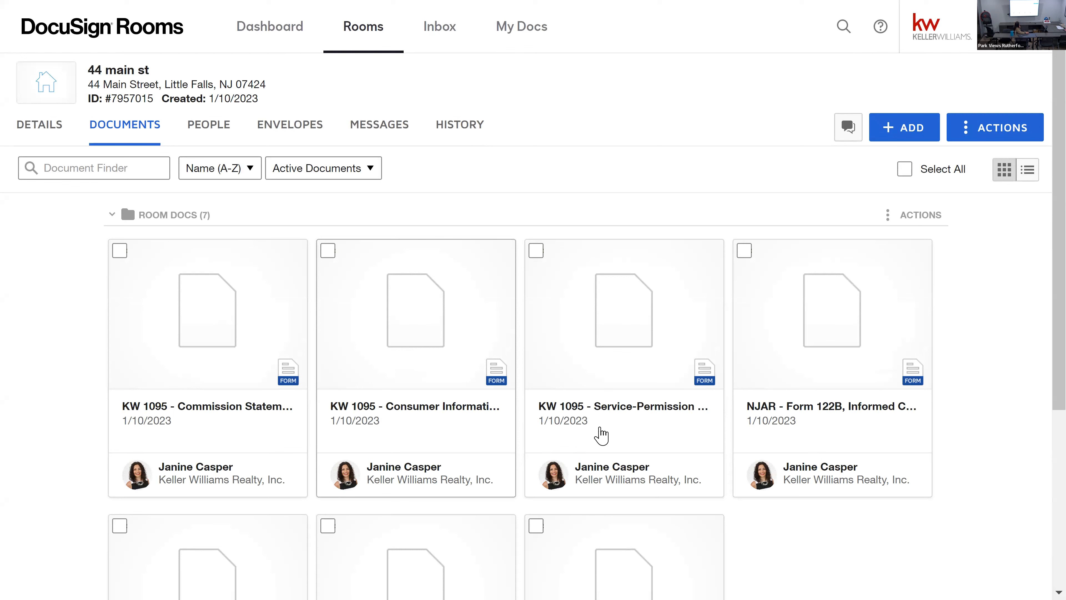
scroll(776, 349, down, 2)
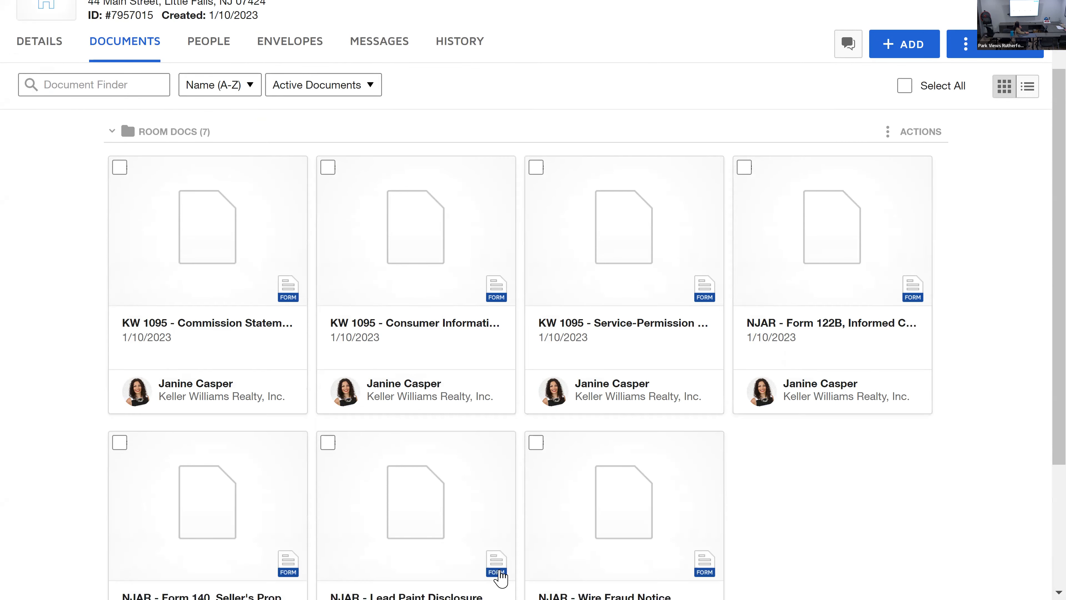
scroll(679, 435, up, 2)
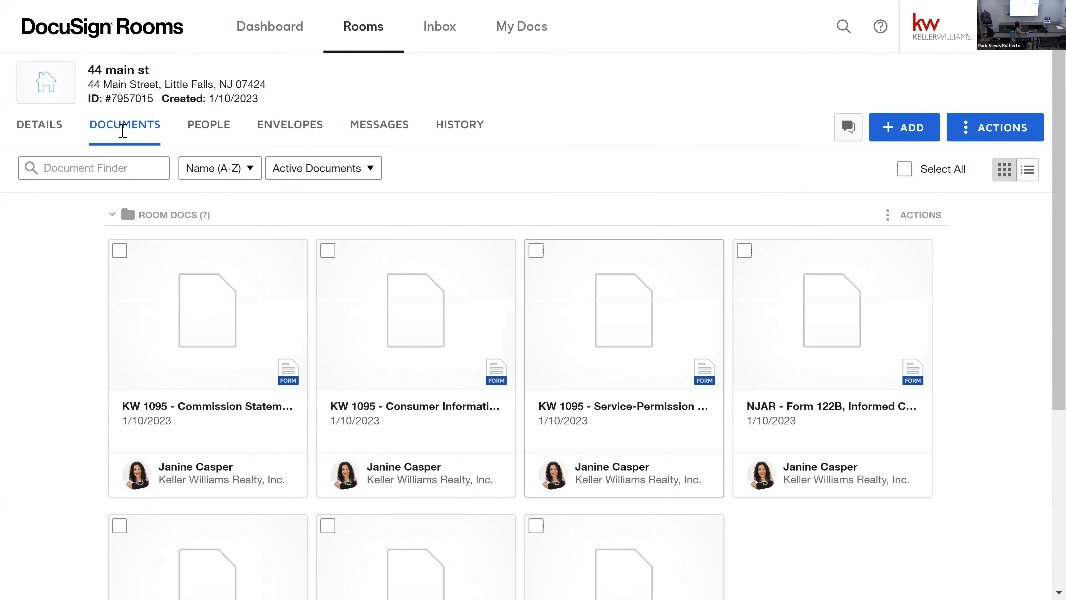
Step: Review the room's details, including the location, listing, seller, listing agent and property information
click(57, 127)
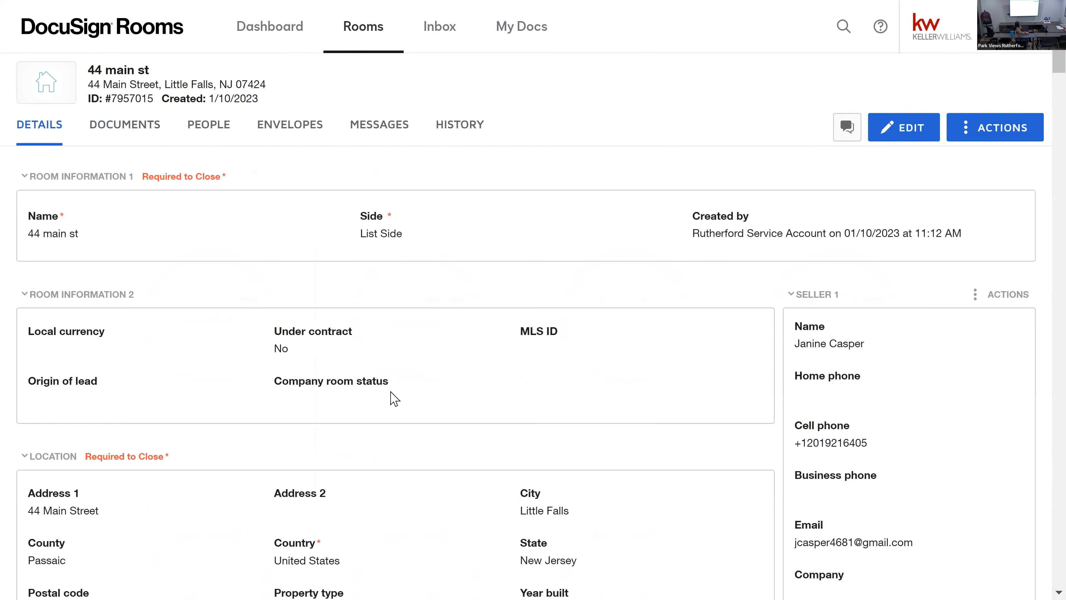
scroll(391, 398, down, 2)
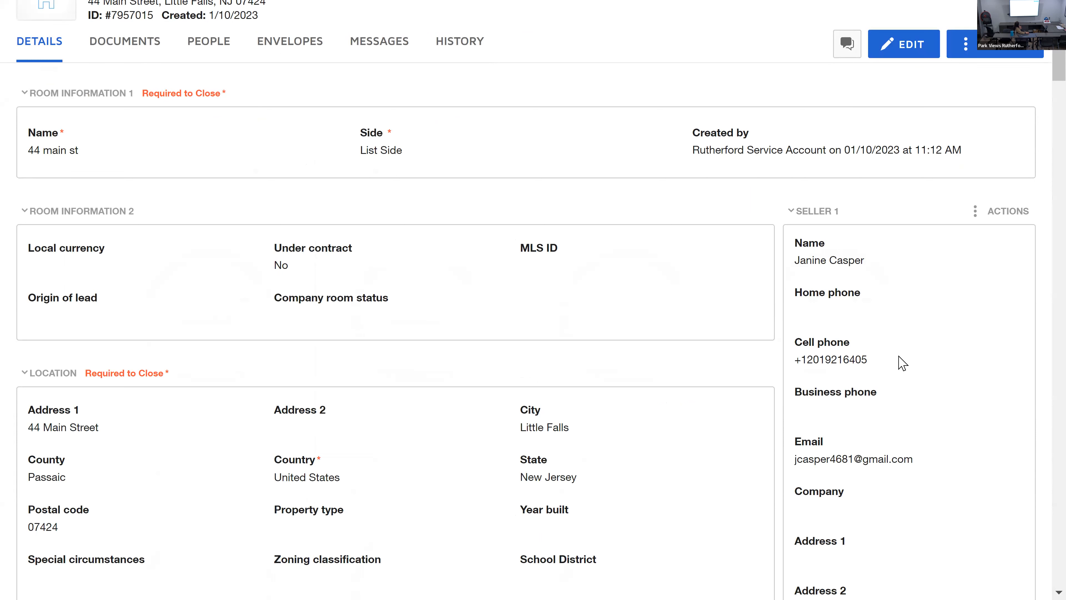
scroll(948, 473, down, 4)
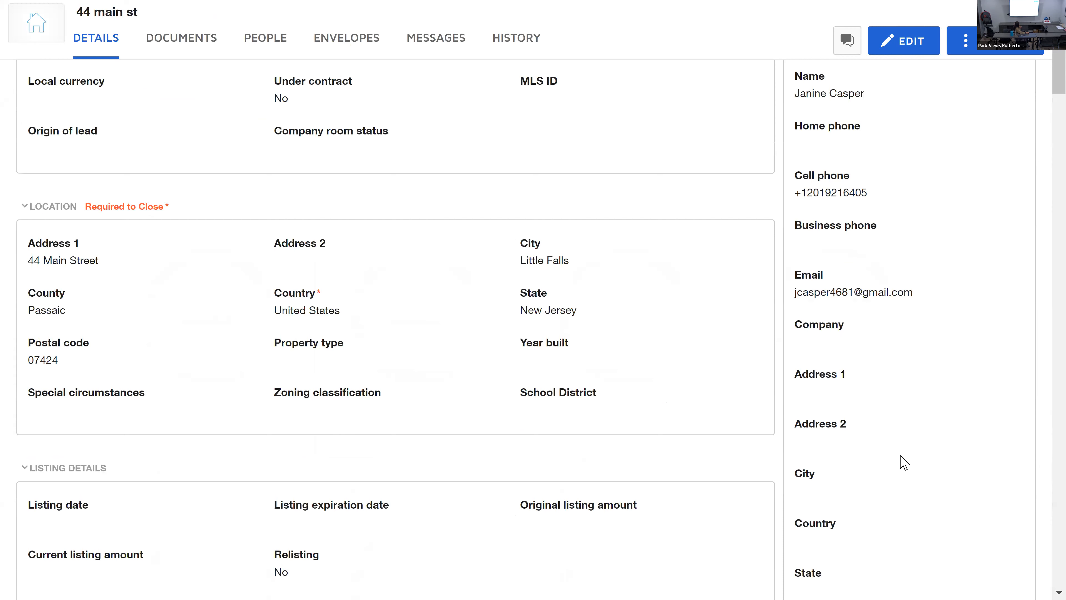
scroll(902, 461, down, 8)
scroll(855, 416, down, 2)
scroll(854, 416, down, 13)
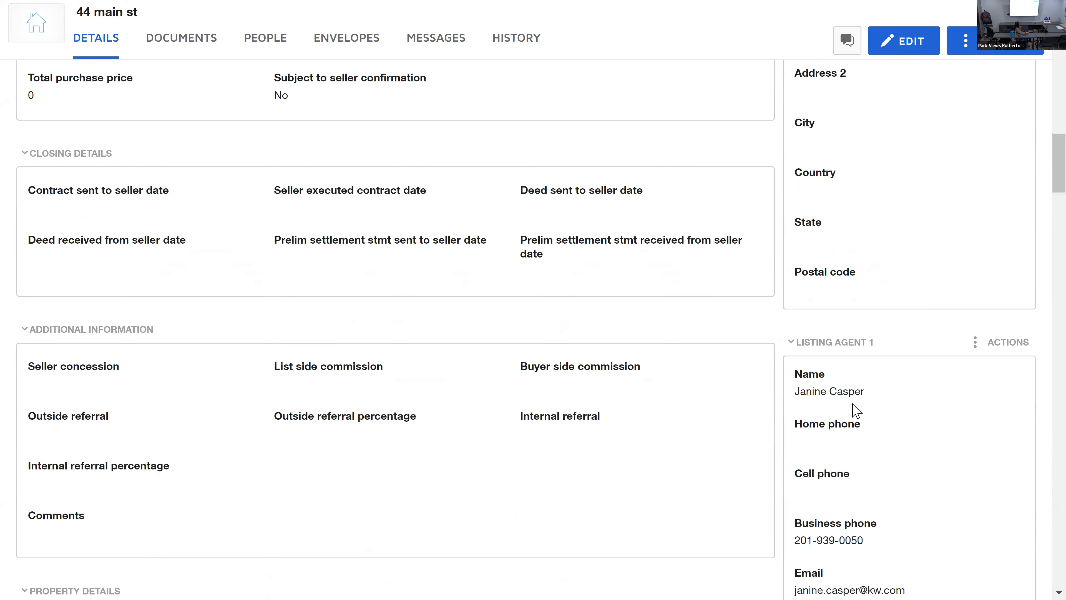
scroll(860, 378, down, 6)
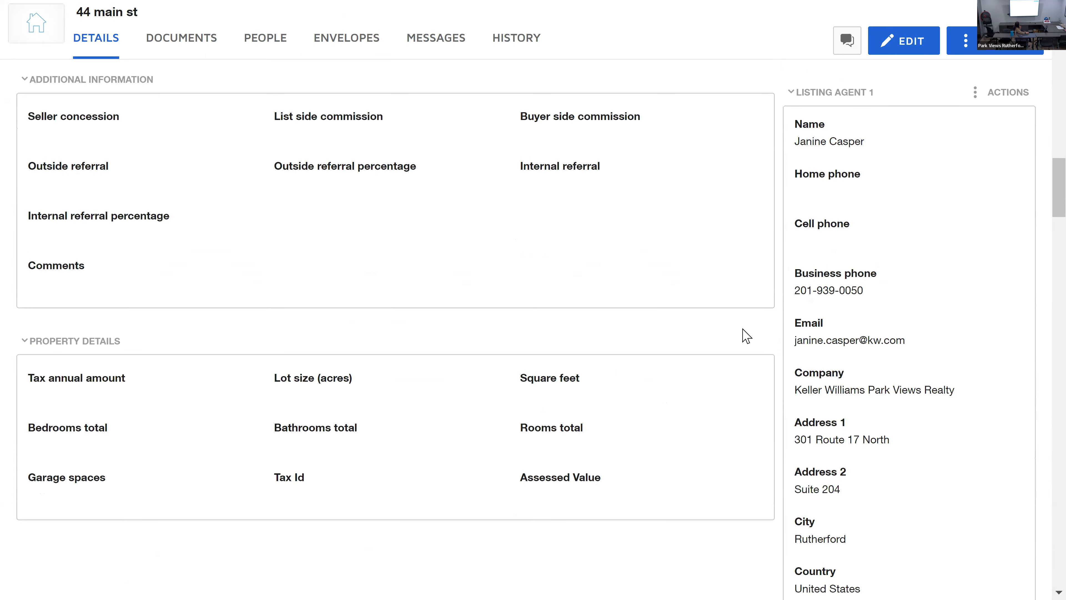
scroll(758, 330, up, 12)
scroll(758, 331, up, 20)
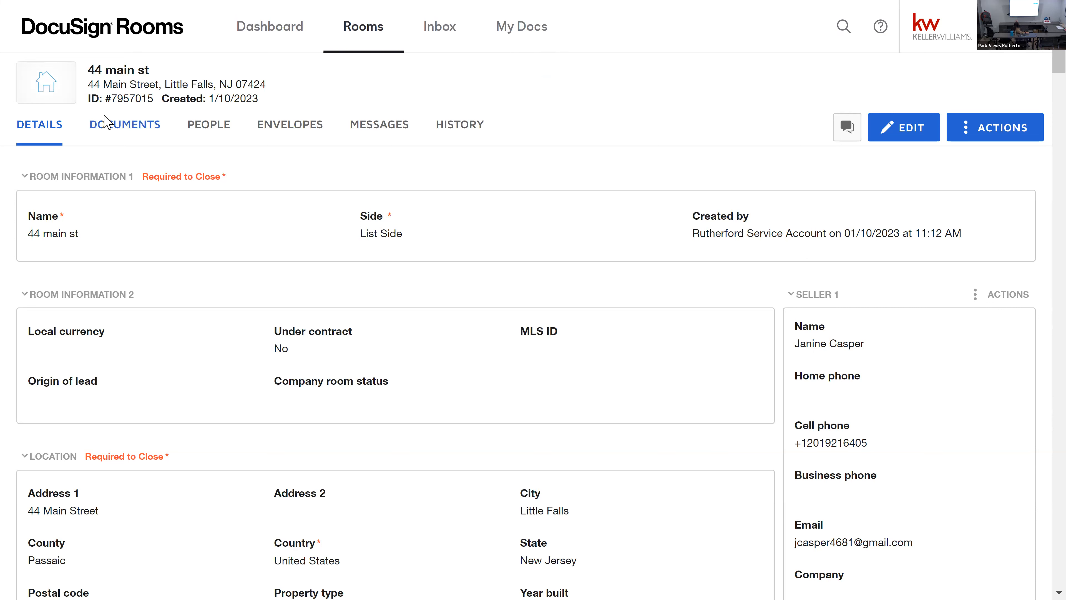
Step: Apply the Seller (CIS) form template to the KW 1095 Consumer Information form in the room's documents
click(110, 133)
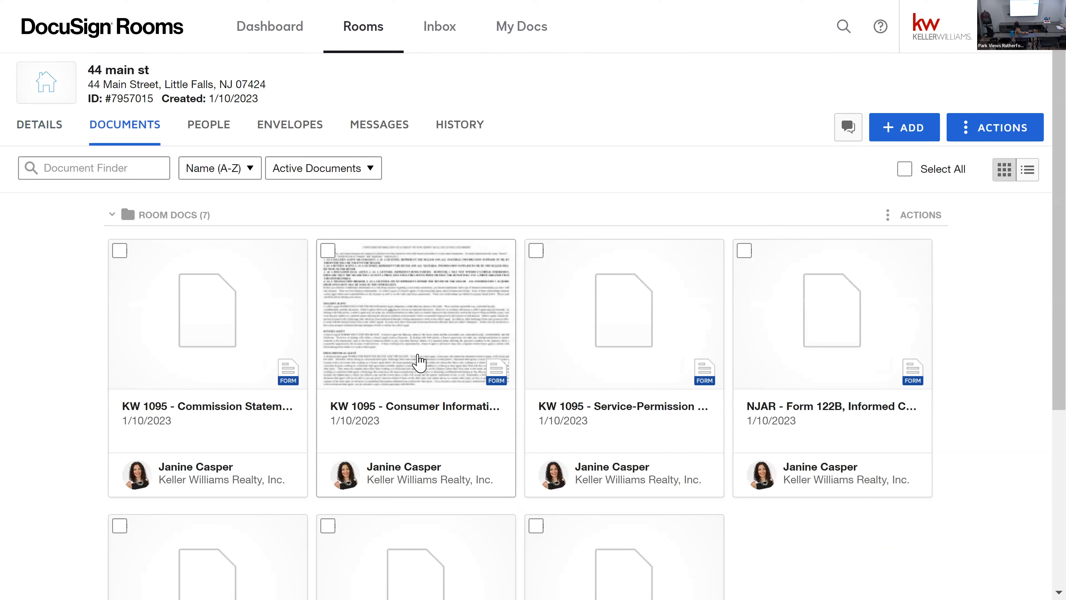
right_click(417, 361)
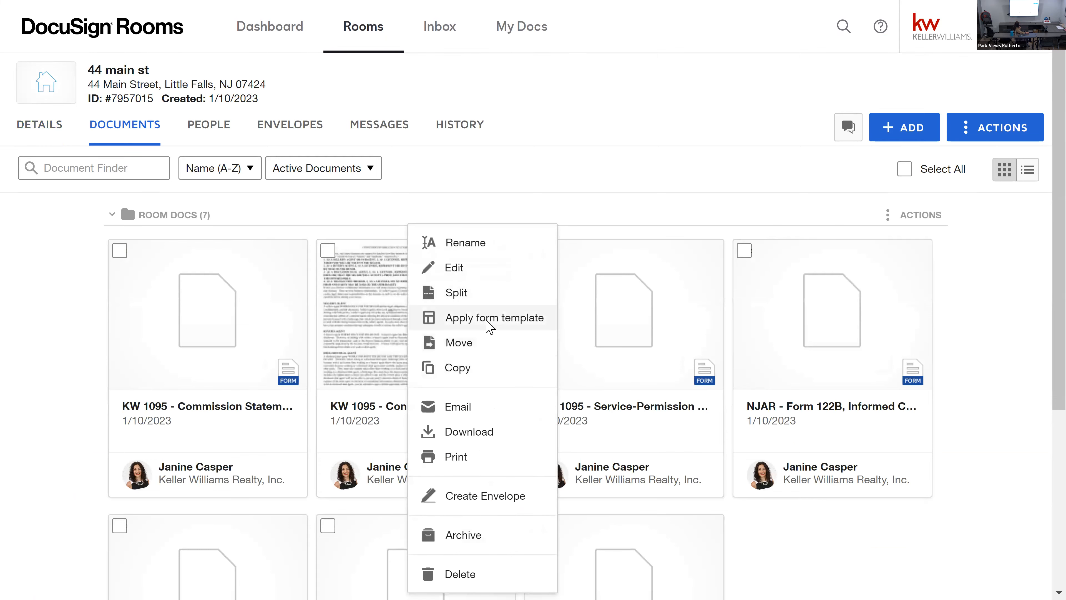
click(498, 321)
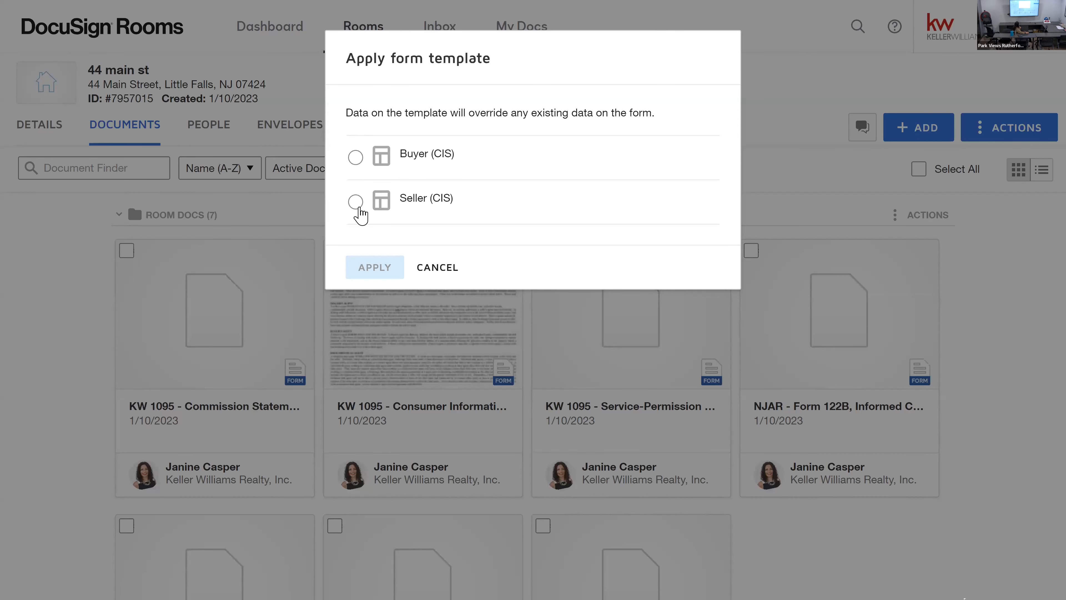
click(356, 202)
click(375, 267)
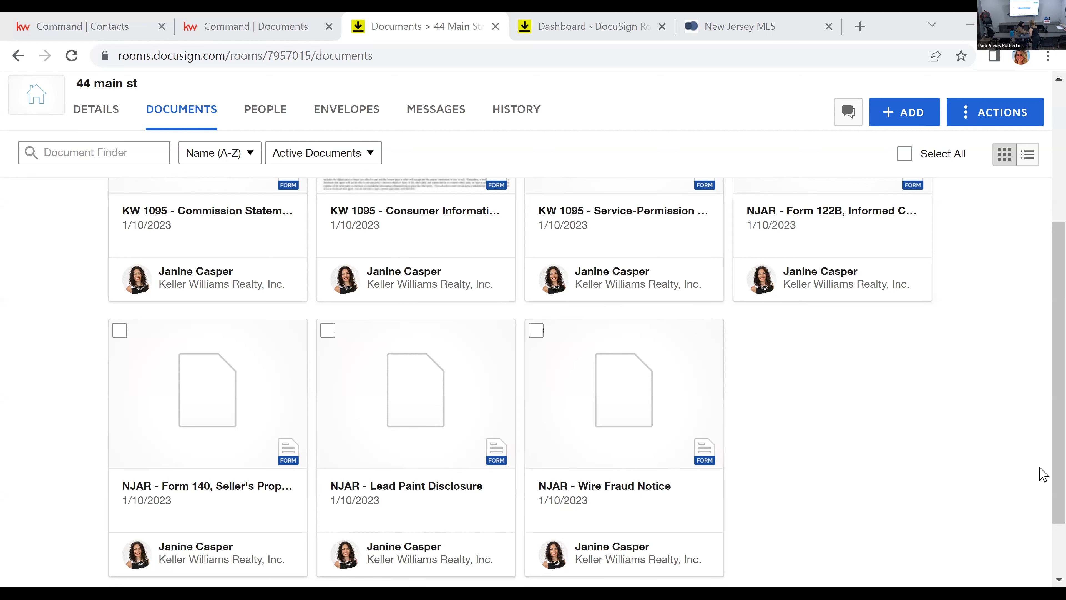
Step: Look over the room's forms again and check the contact details of both sellers and the listing agent
scroll(421, 252, up, 2)
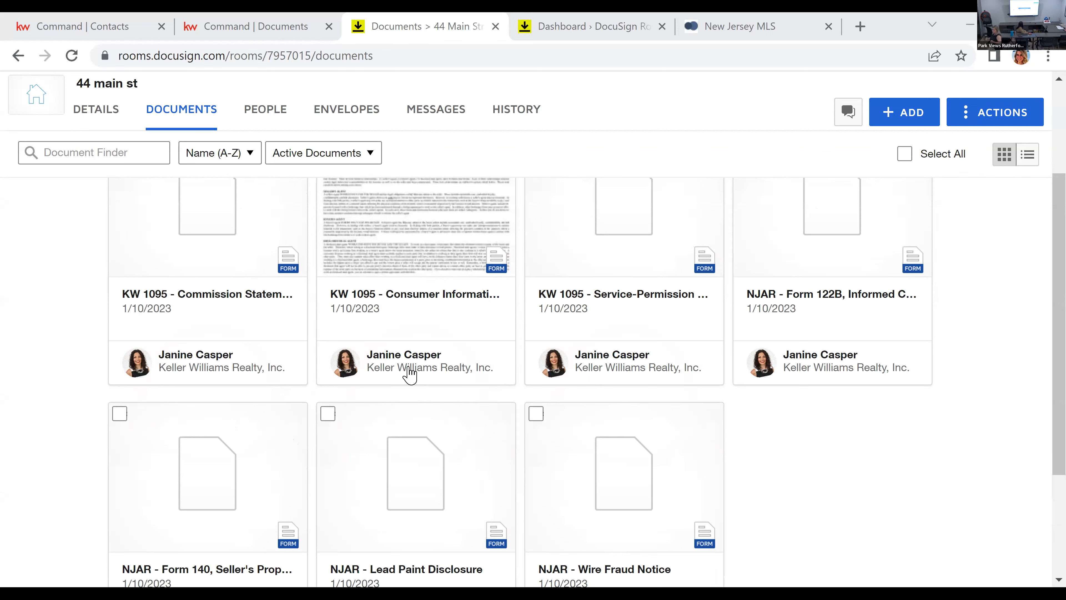
scroll(410, 374, down, 2)
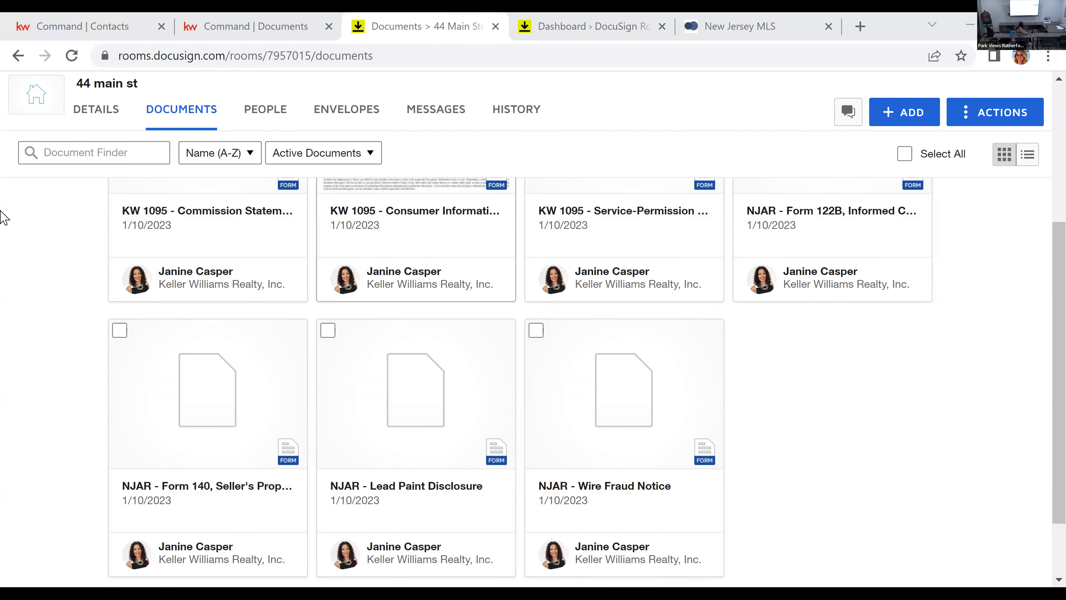
scroll(17, 214, up, 6)
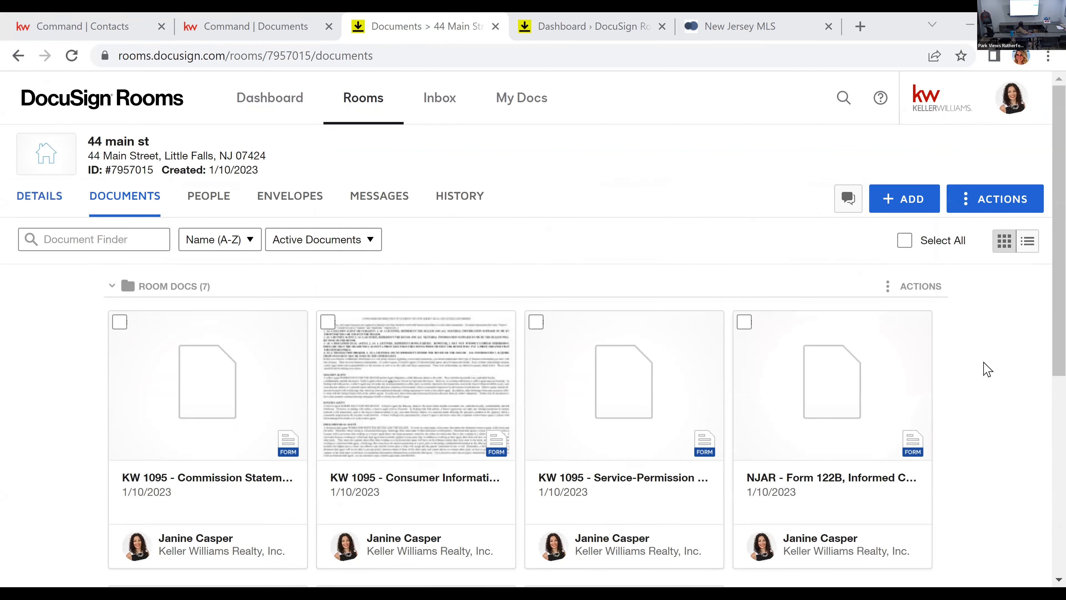
scroll(957, 340, down, 1)
scroll(962, 336, down, 5)
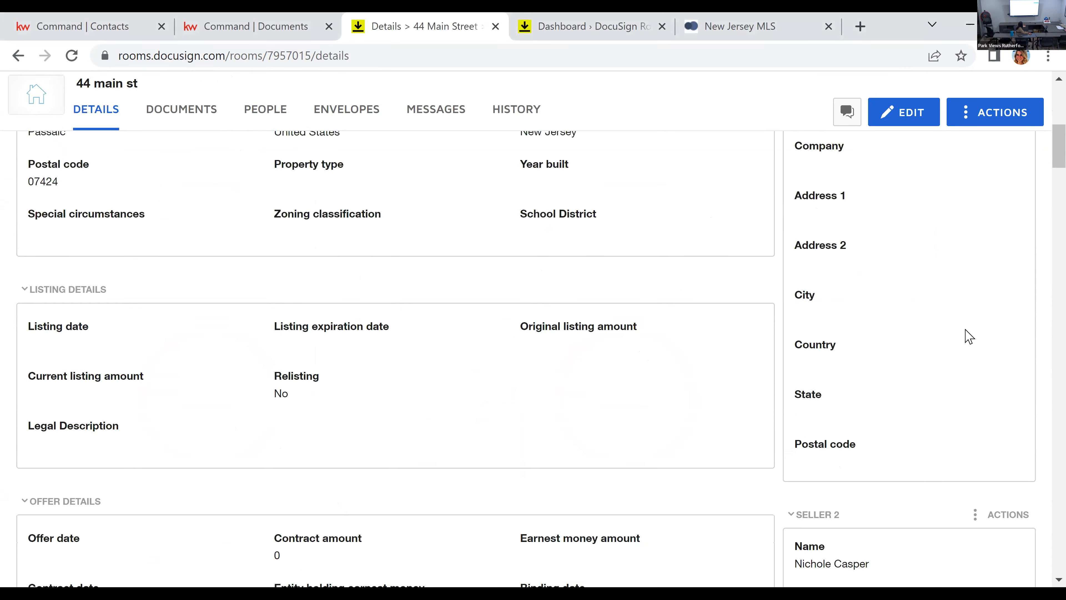
scroll(966, 336, down, 6)
scroll(983, 355, down, 3)
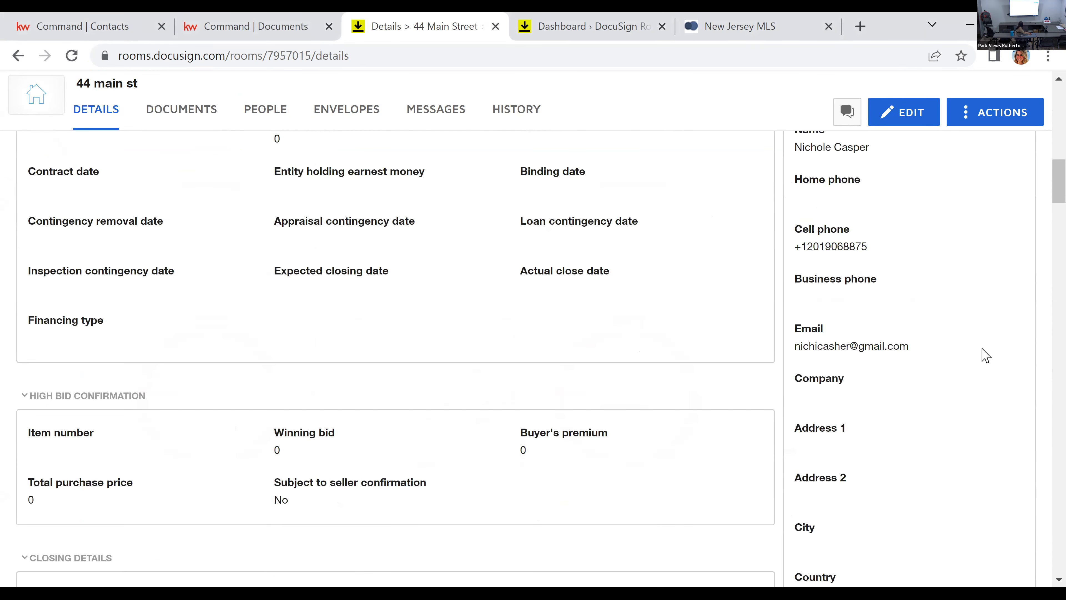
scroll(956, 403, down, 10)
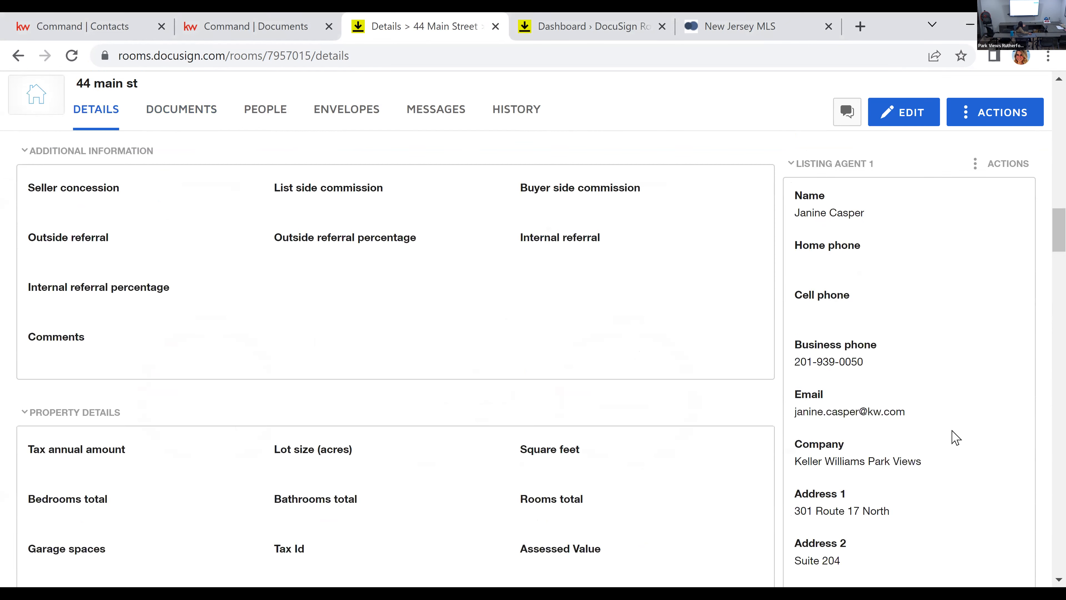
scroll(953, 433, up, 20)
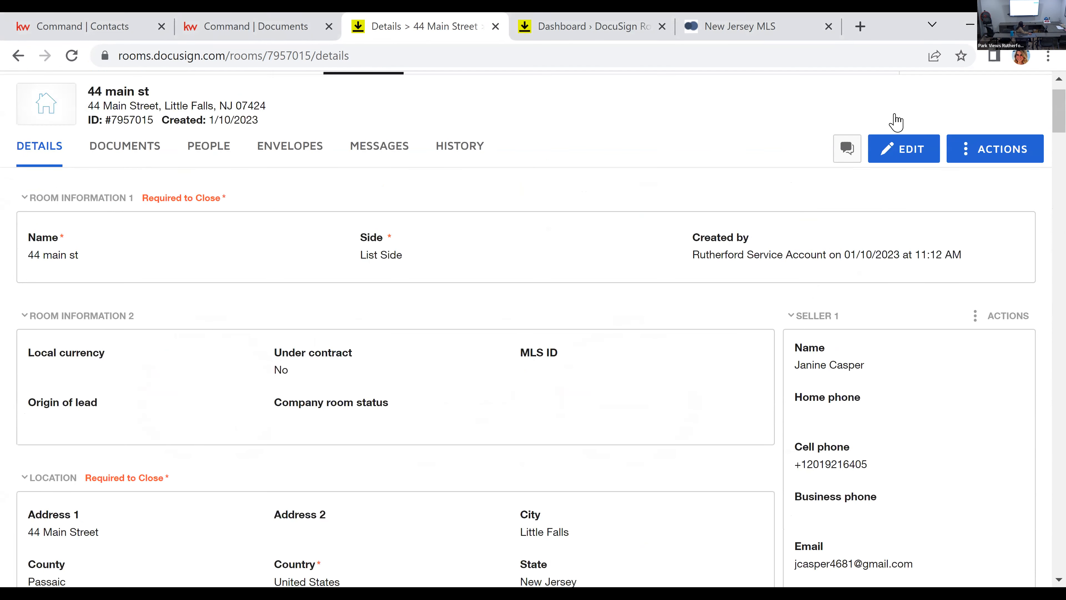
Step: Open the room details for editing and go through the listing date, listing expiration date and original listing amount fields
click(898, 146)
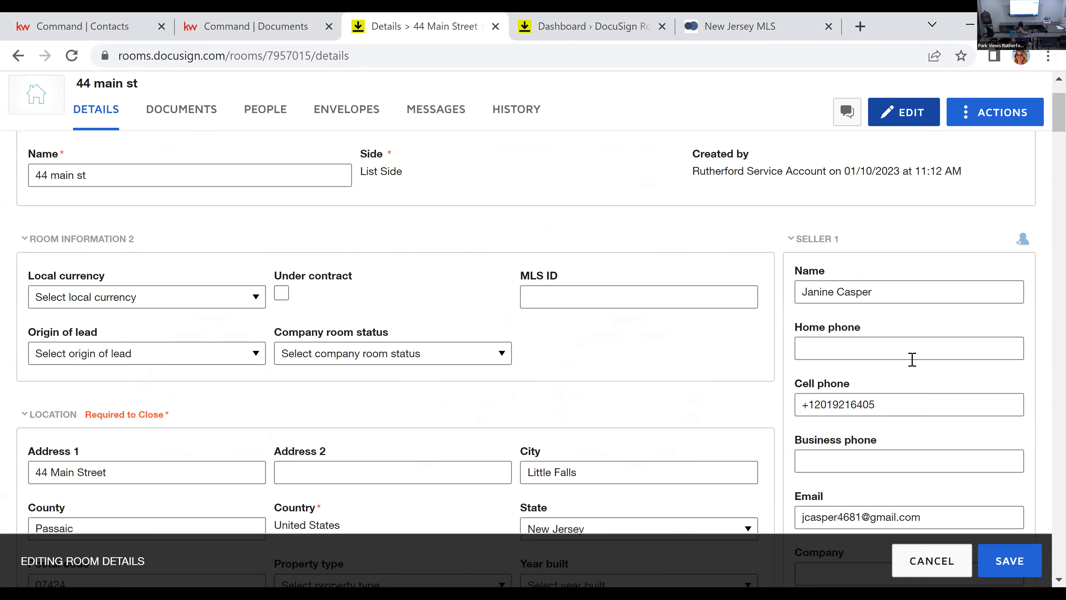
scroll(911, 360, down, 8)
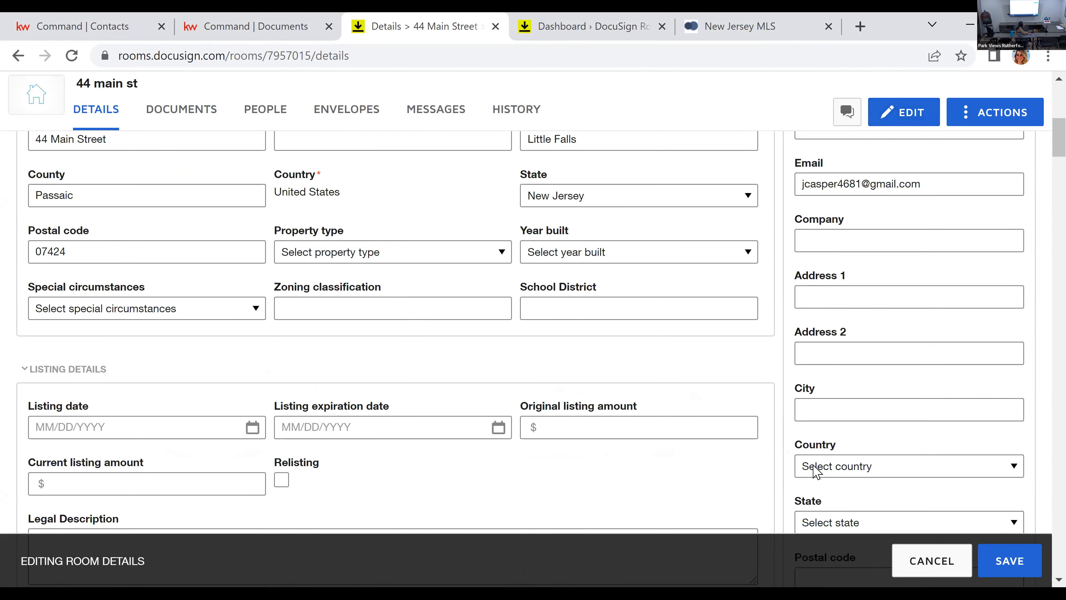
scroll(831, 382, down, 2)
scroll(830, 382, down, 2)
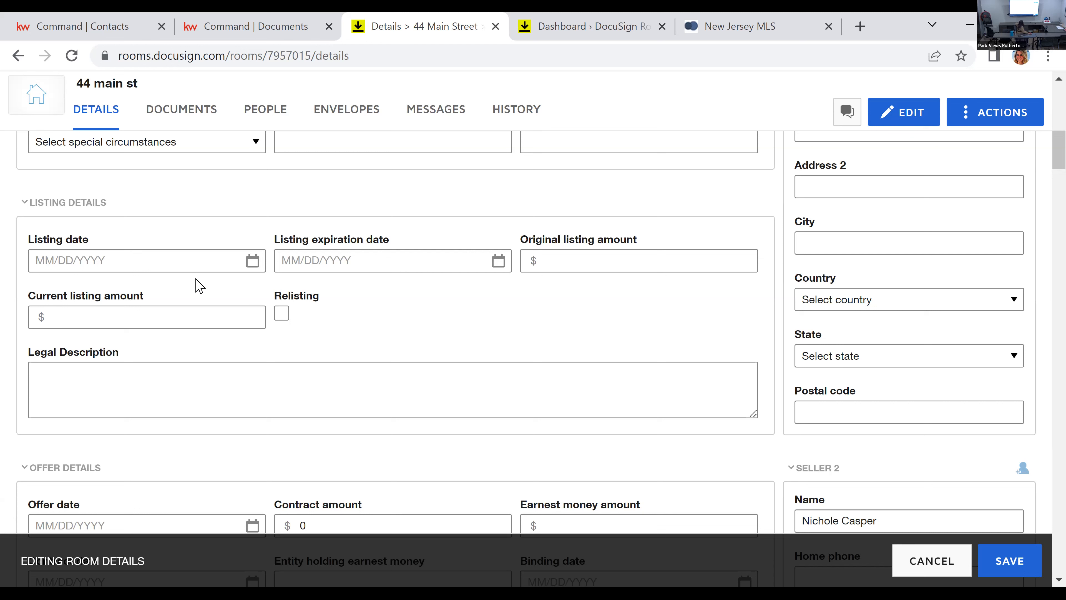
click(253, 262)
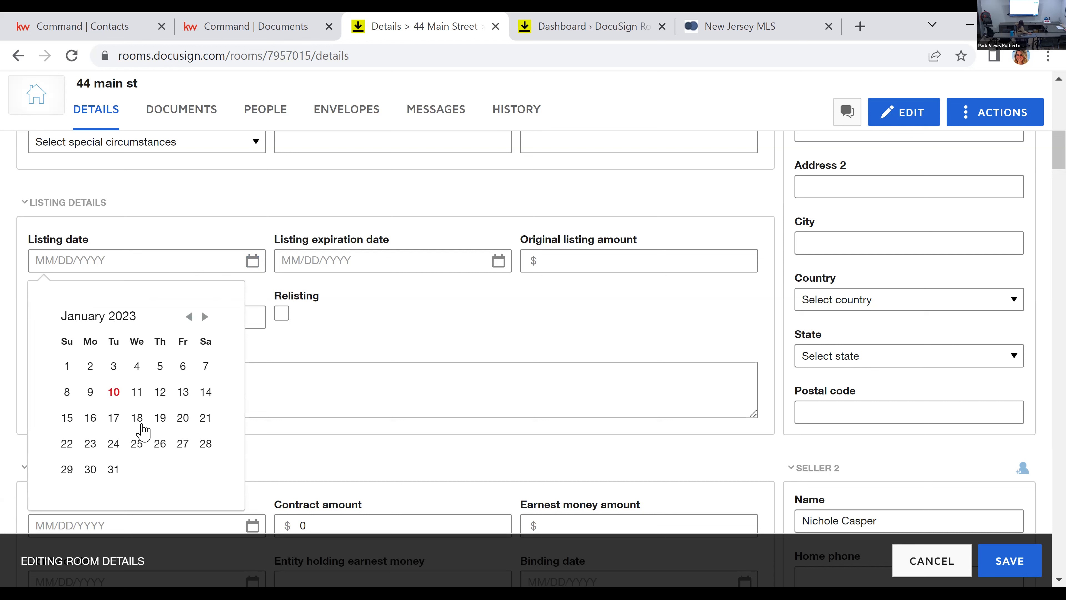
click(499, 261)
click(620, 261)
Step: Copy Seller 1's cell phone number into the home phone field and save the room details
scroll(699, 334, up, 3)
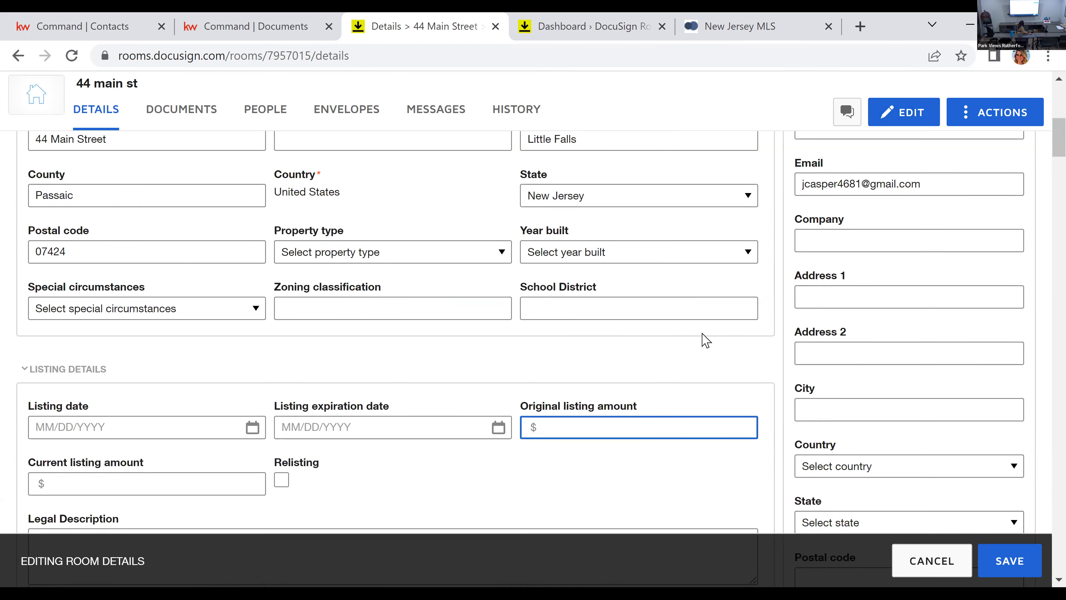
scroll(706, 339, up, 5)
click(904, 313)
key(ctrl+a)
key(ctrl+c)
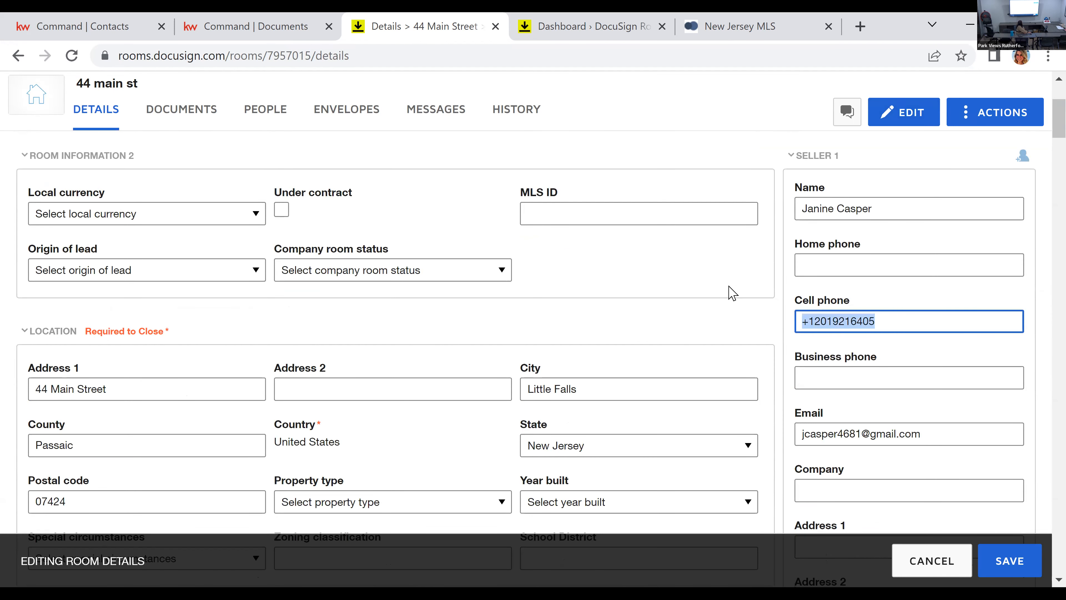
click(873, 258)
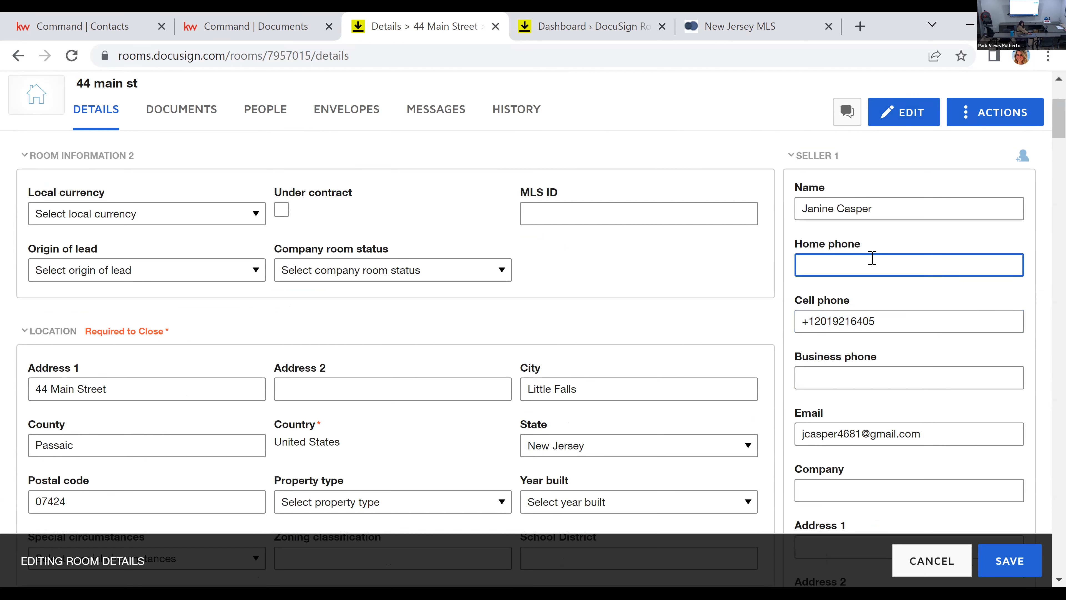
key(ctrl+v)
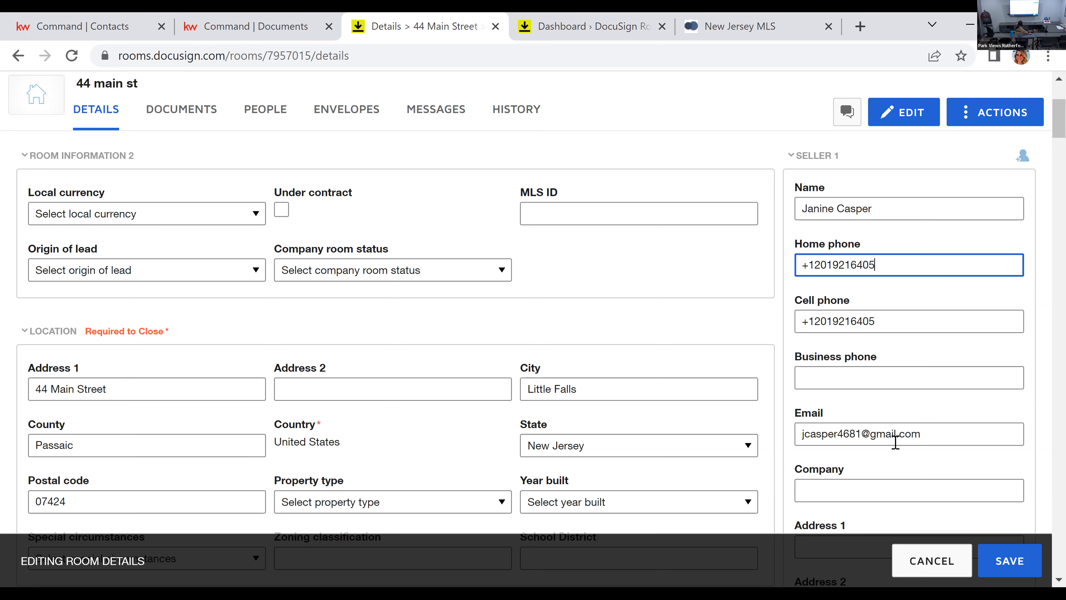
scroll(896, 441, down, 5)
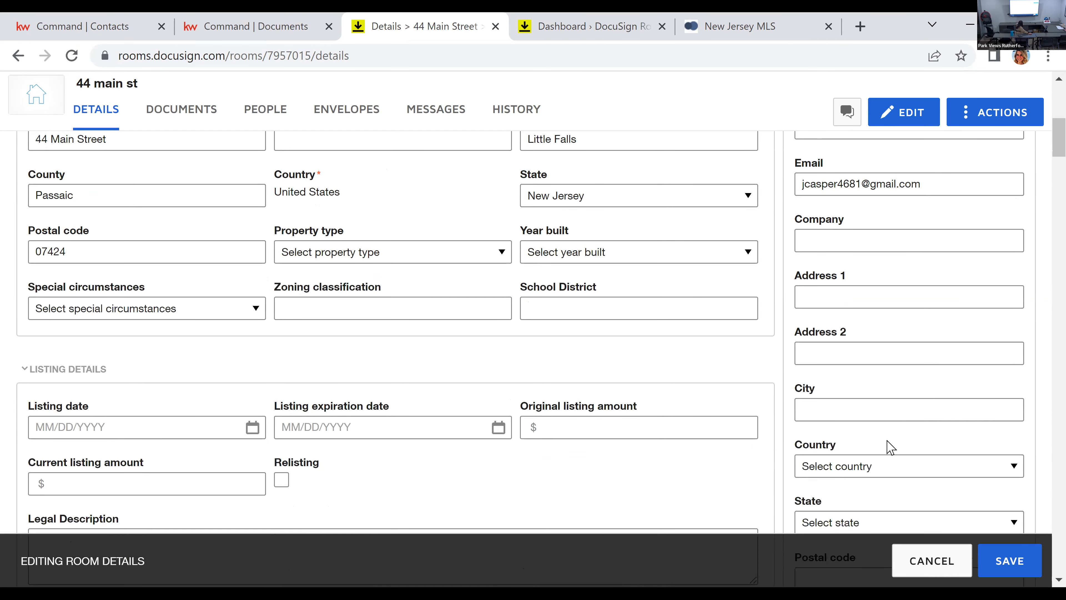
click(1007, 561)
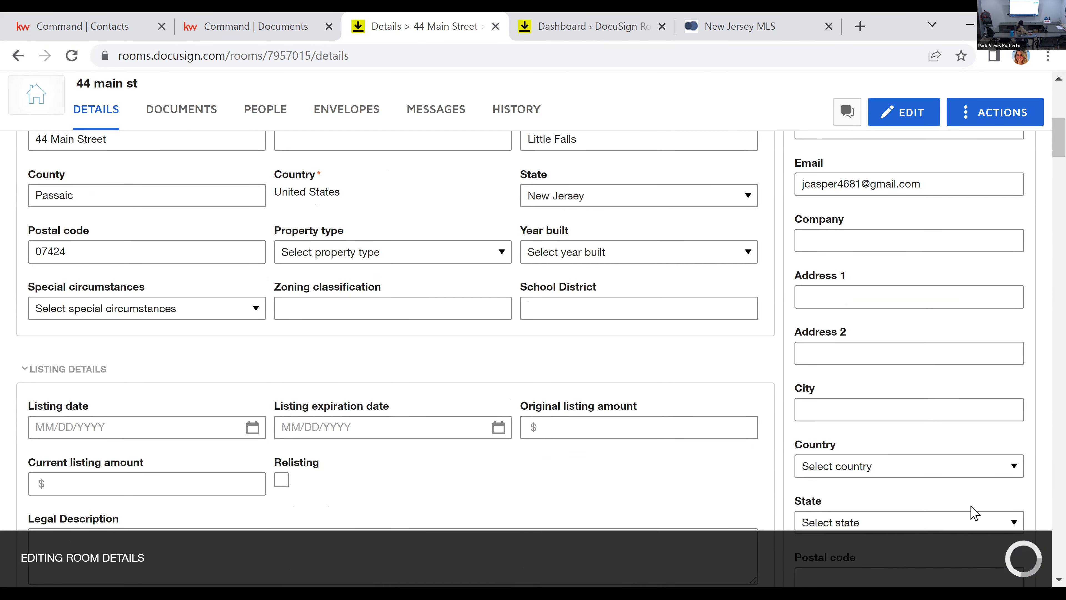
Step: Switch to the New Jersey MLS site and start creating a listing agreement
click(748, 33)
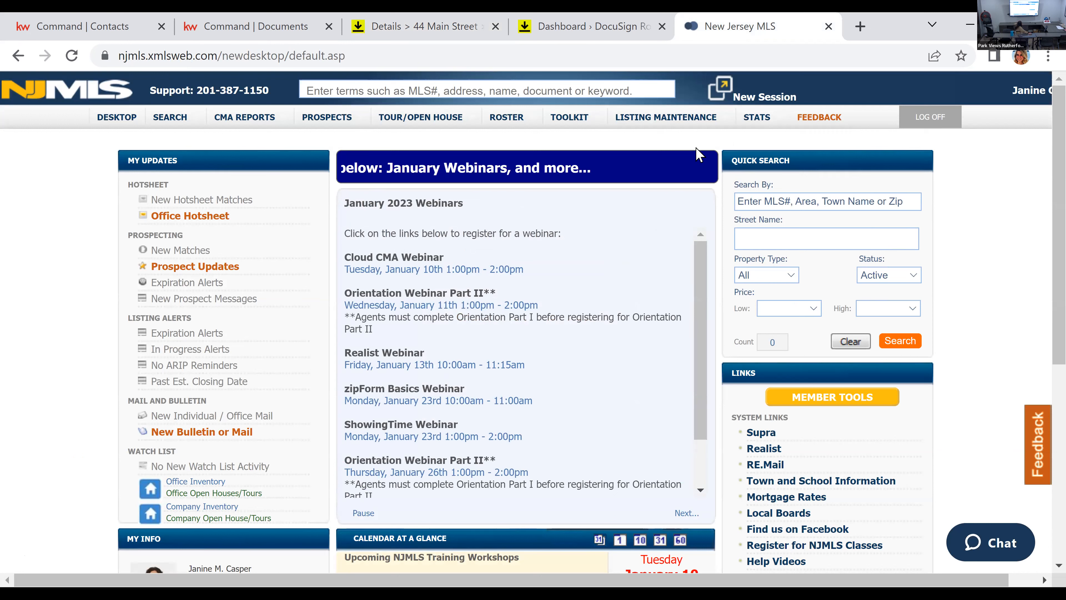
mouse_move(642, 120)
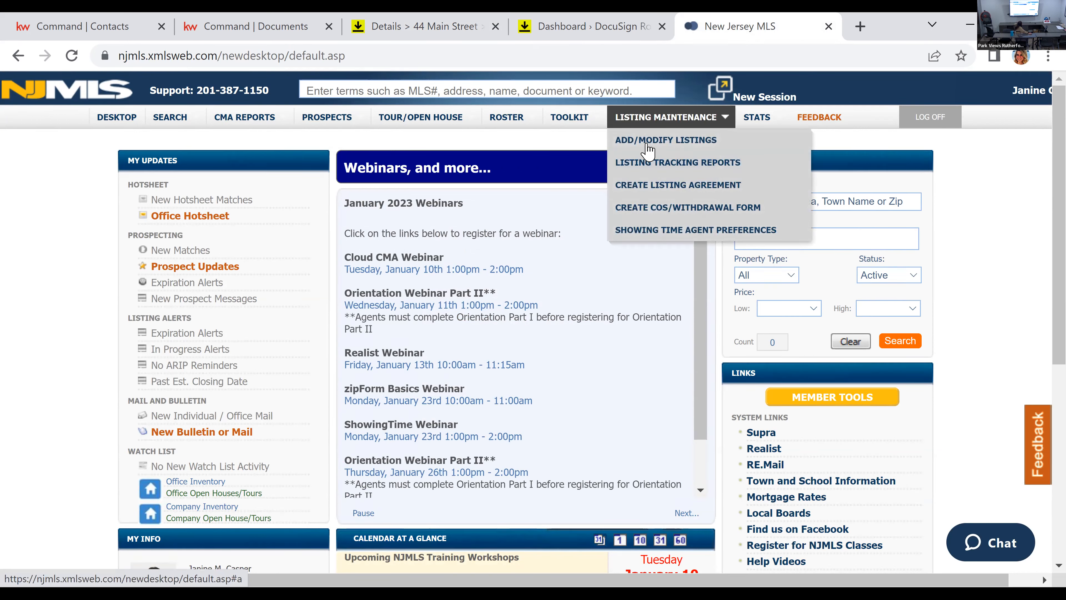
click(650, 189)
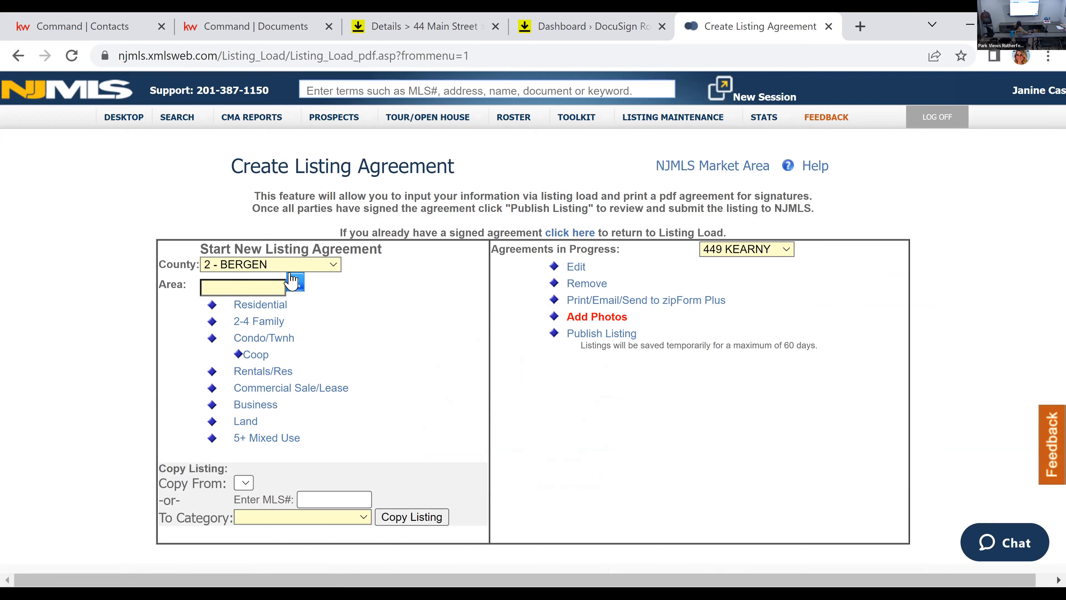
Step: Start a new Residential listing agreement for county 16 - PASSAIC and area 1605
click(288, 265)
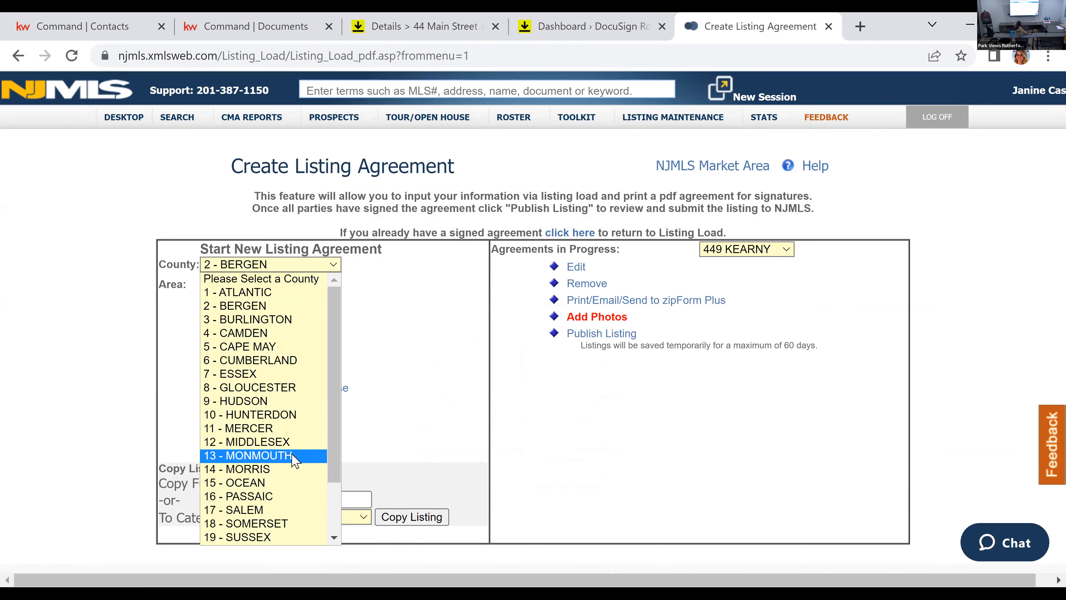
click(284, 502)
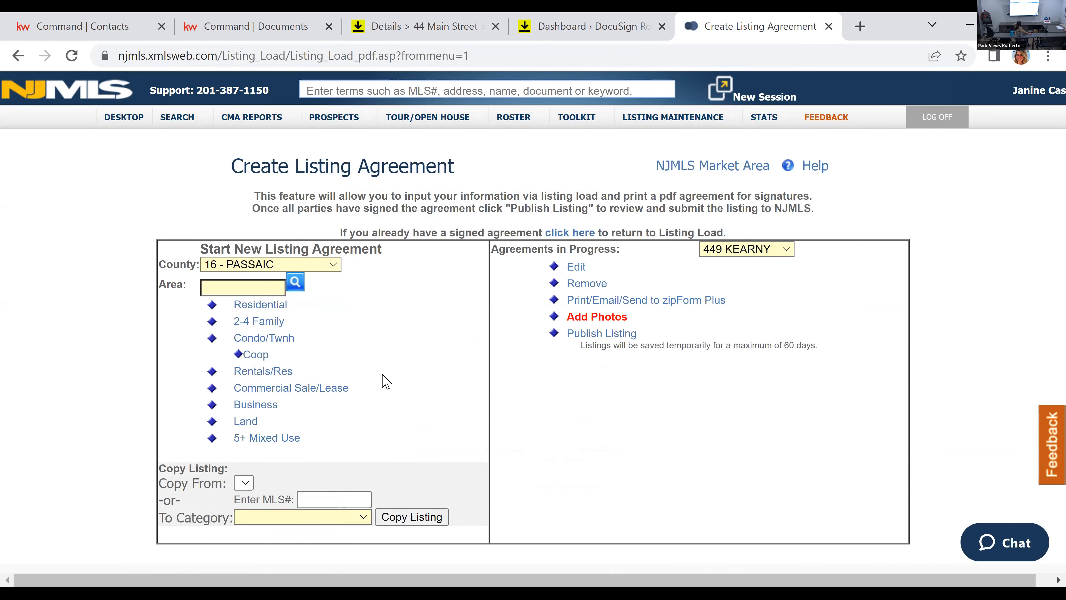
click(295, 282)
click(504, 303)
click(500, 461)
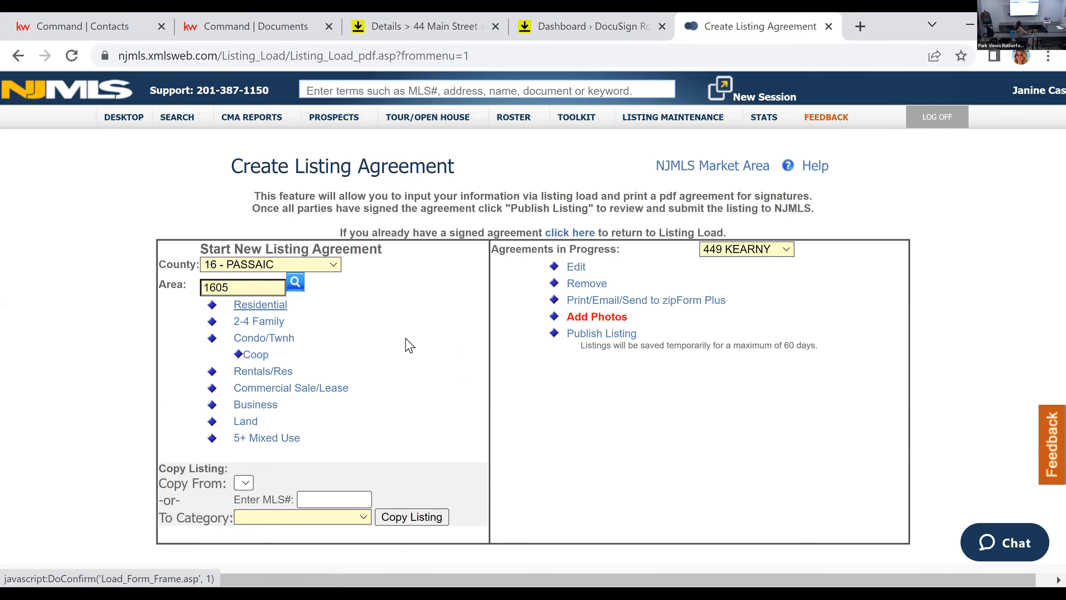
click(260, 306)
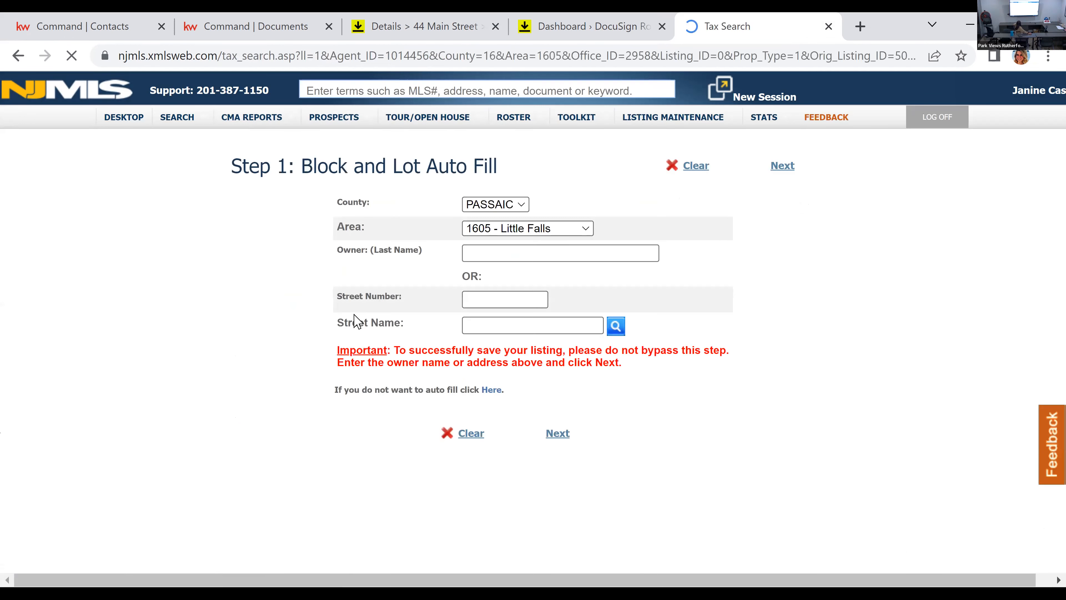
Step: Look up the Little Falls property by its street number and street name and auto-fill the listing from its tax record
click(503, 294)
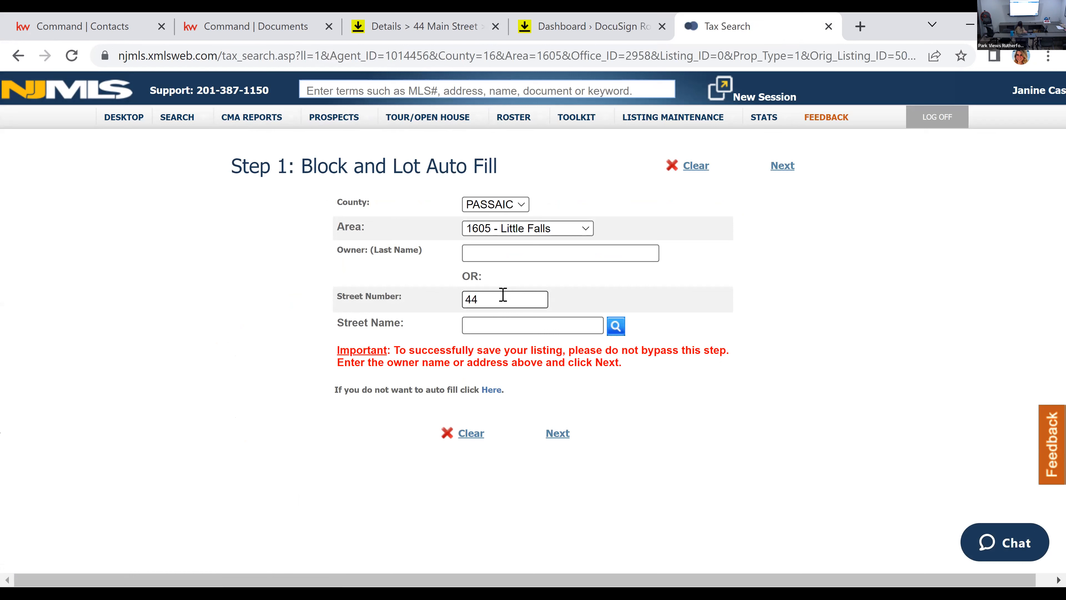
key(Tab)
text(main)
click(782, 166)
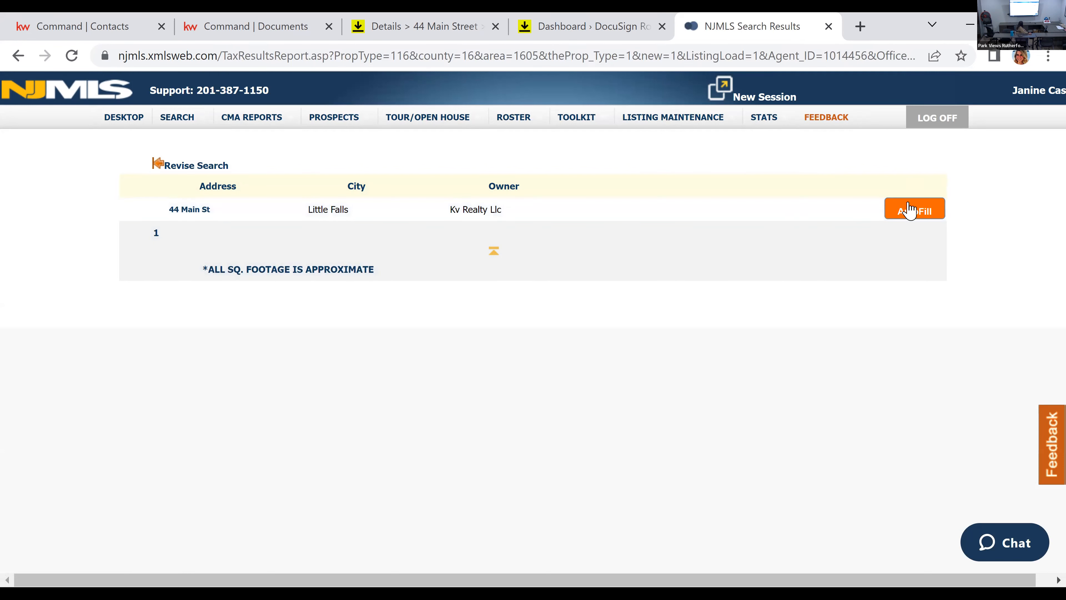
click(925, 217)
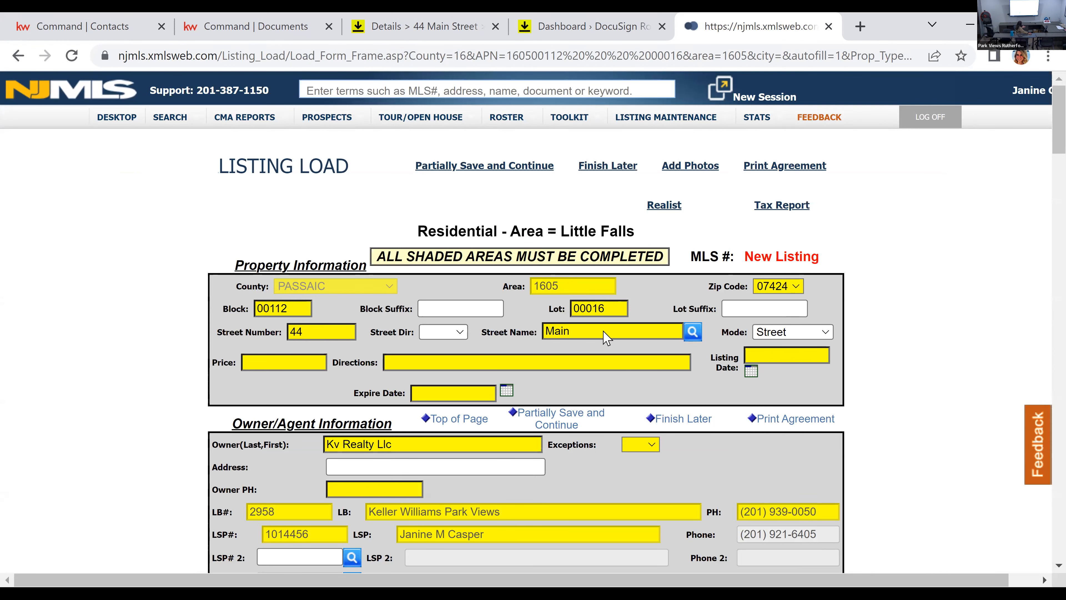
Step: Set the listing's price to 500000 and its listing date to 1/18/2023
scroll(605, 332, down, 2)
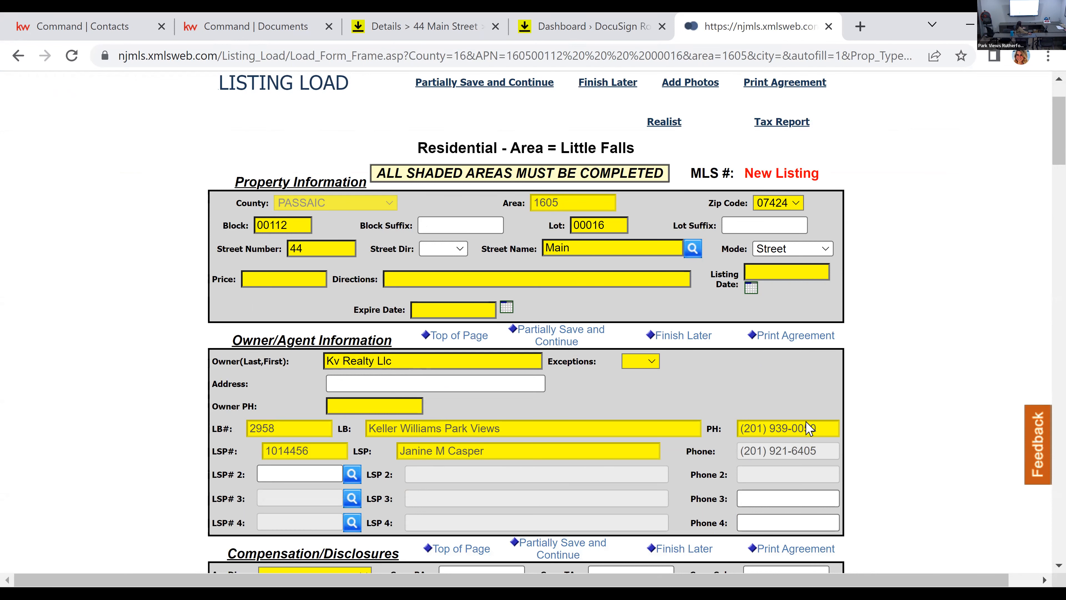
scroll(813, 409, down, 2)
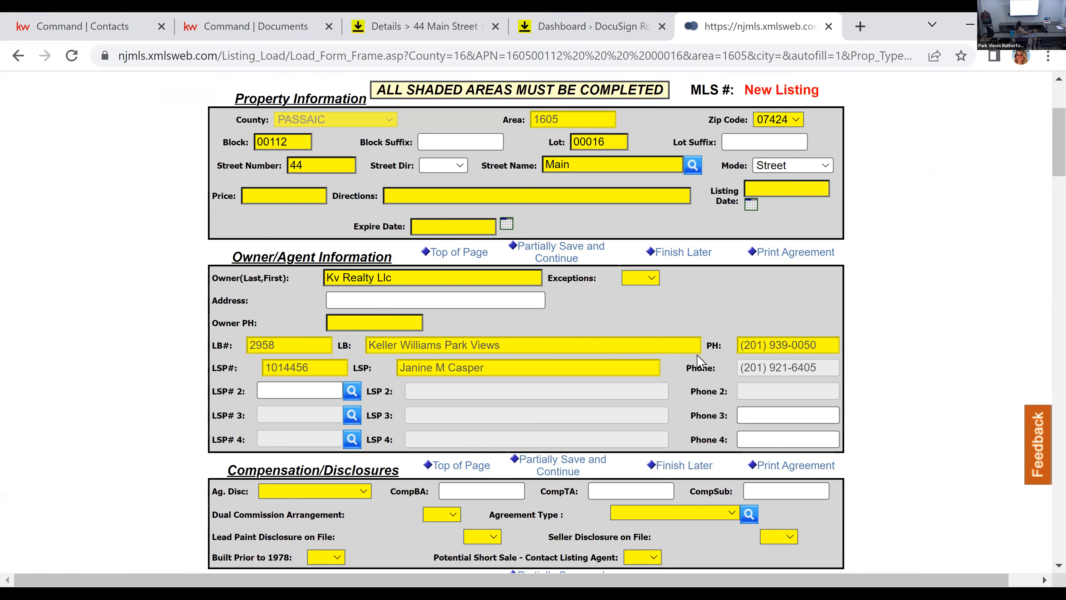
scroll(693, 369, down, 5)
scroll(692, 378, up, 9)
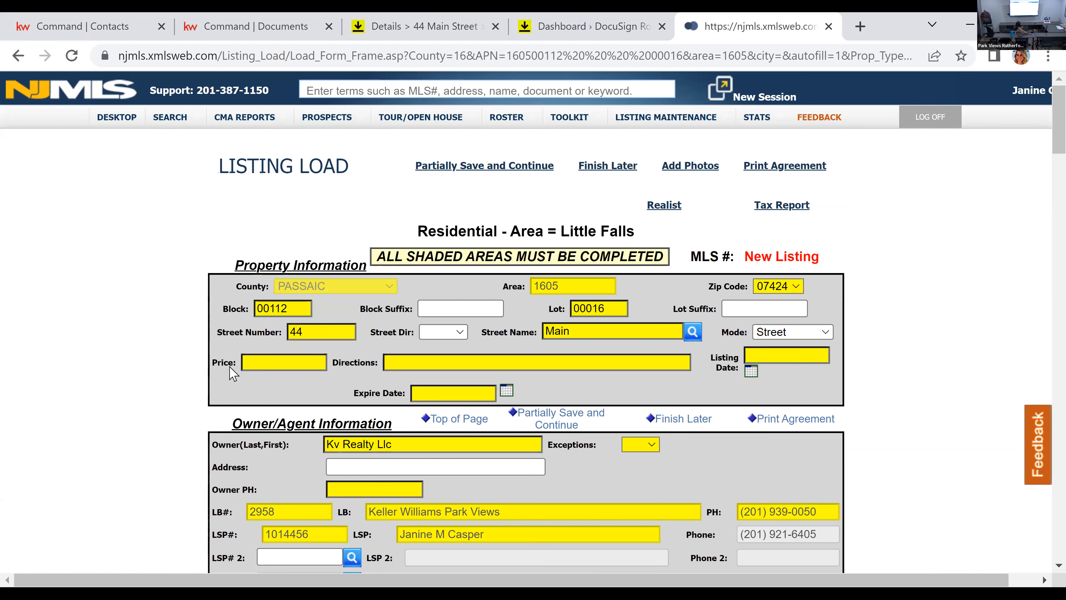
text(00000)
click(400, 362)
click(754, 376)
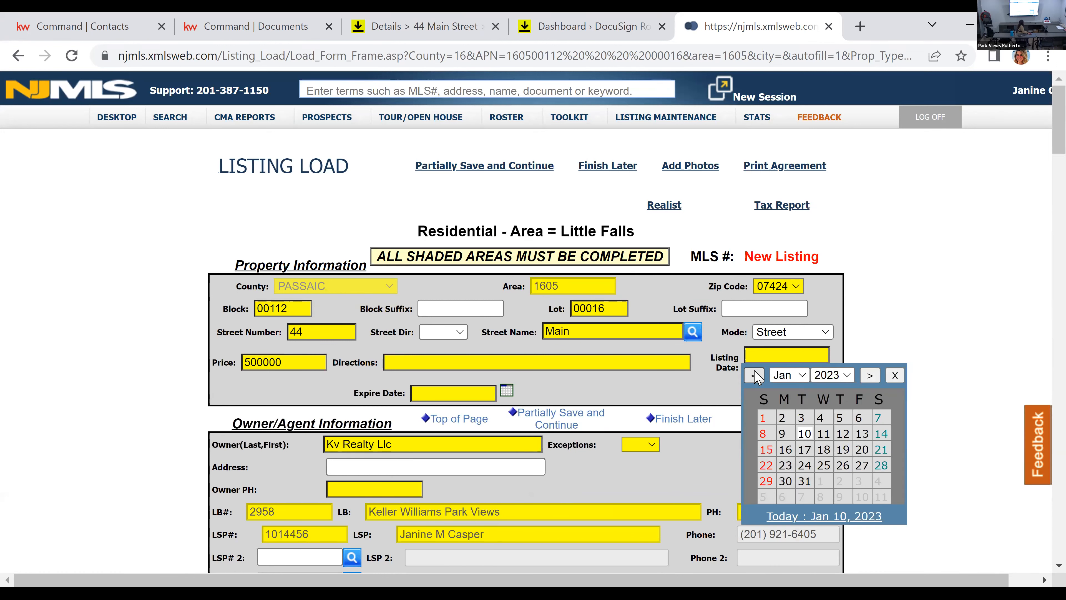
click(824, 451)
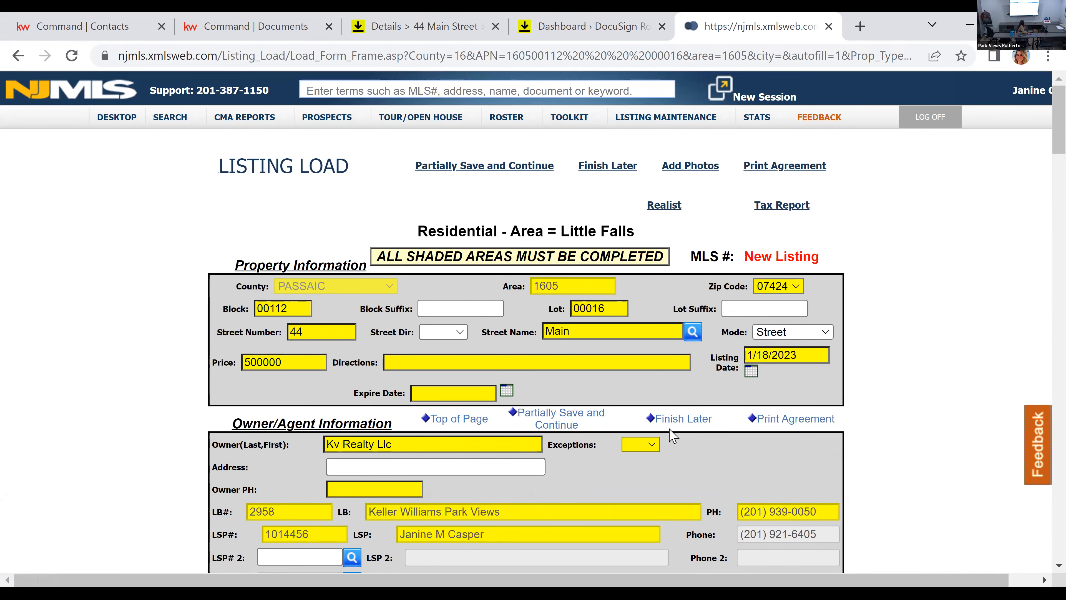
Step: Set the listing's expire date to 7/17/2023
click(505, 392)
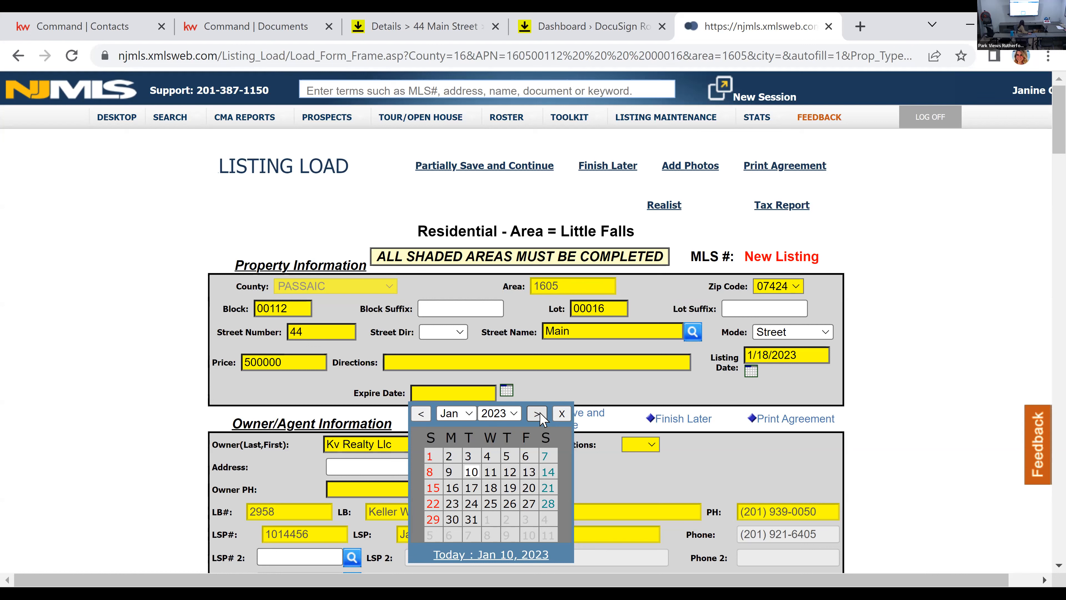
click(539, 416)
click(539, 416)
click(540, 416)
click(541, 417)
click(541, 417)
click(542, 418)
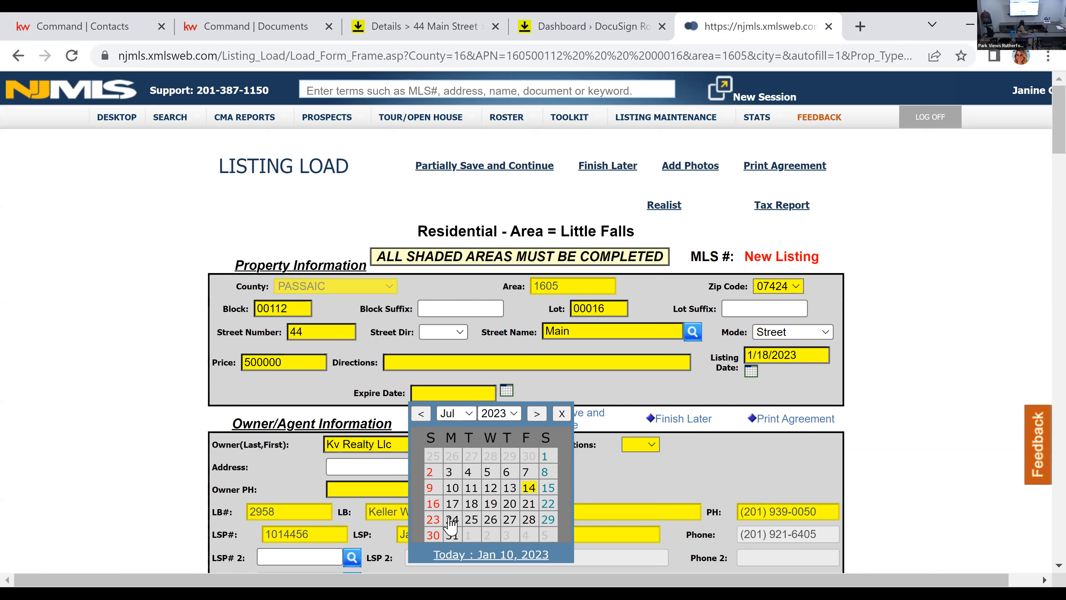
click(452, 504)
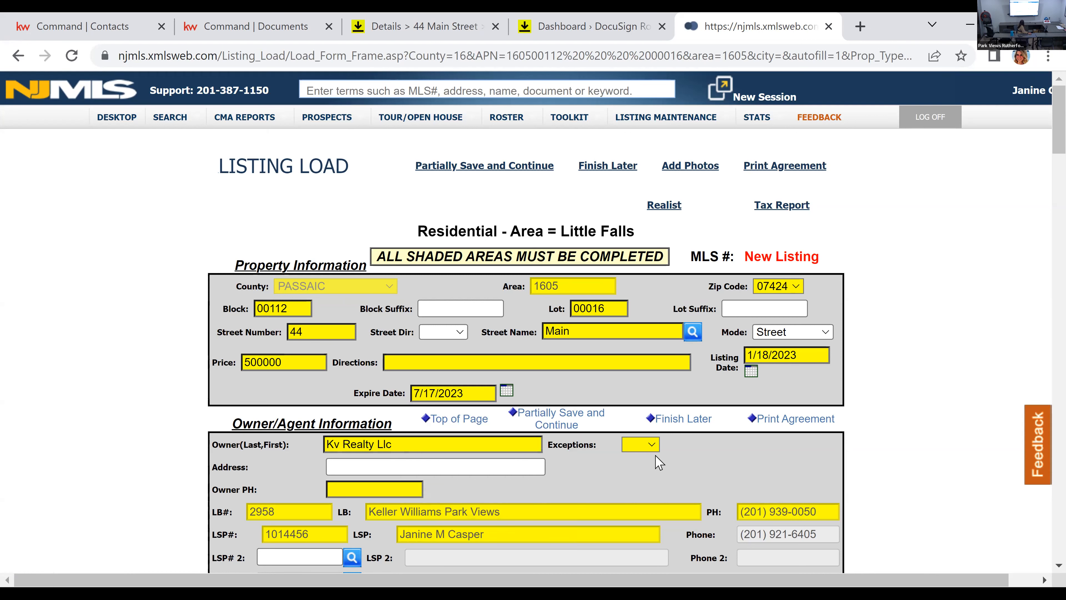
Step: Set Exceptions to No and enter the owner's phone number in the owner information
click(646, 447)
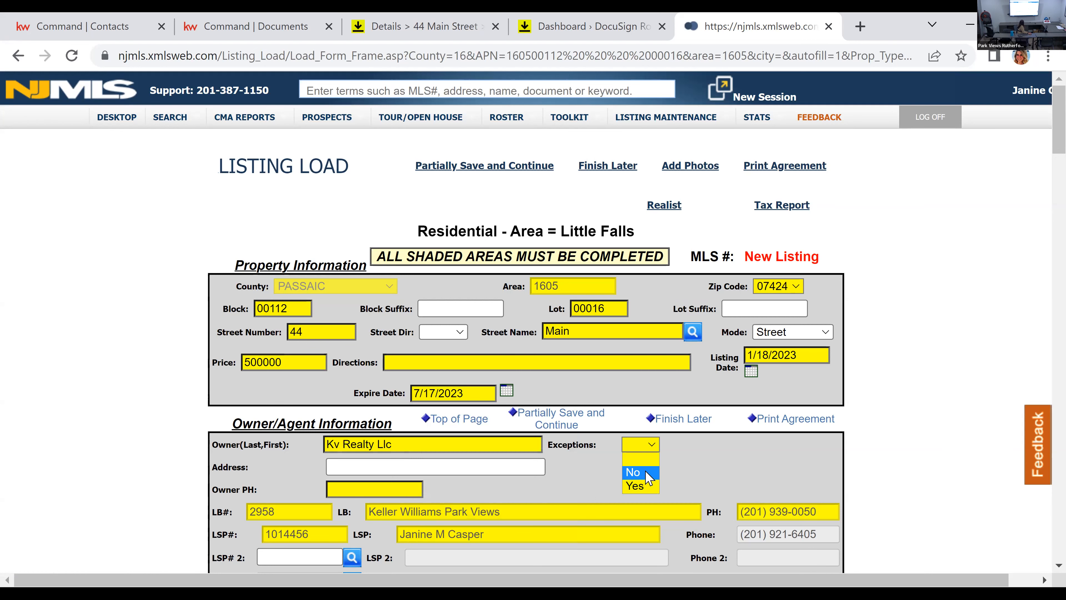
click(634, 473)
scroll(462, 445, down, 2)
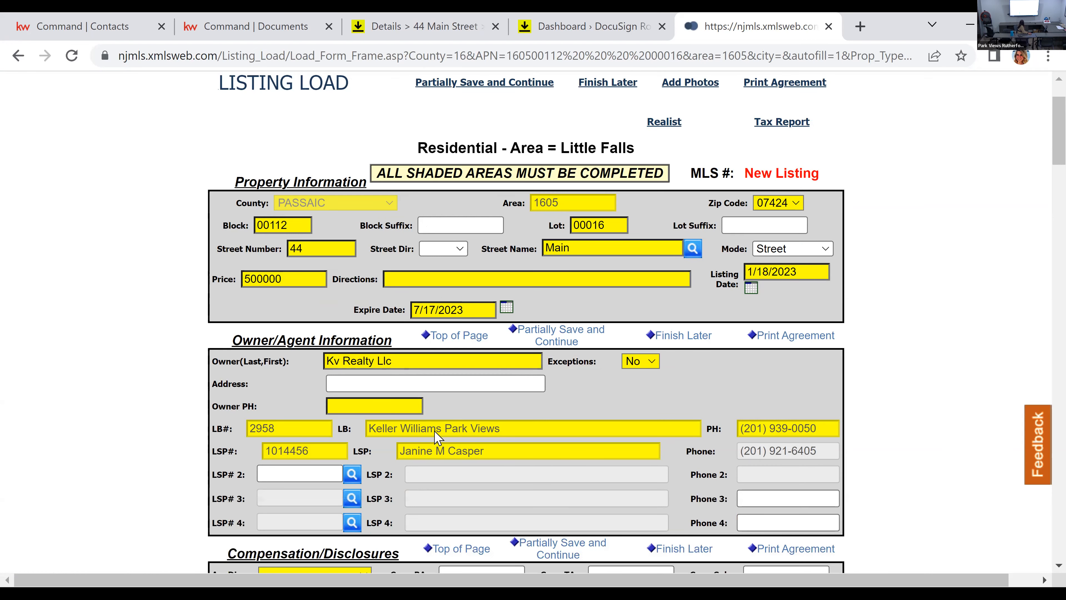
click(413, 408)
text(5555555555)
key(Tab)
Step: Find the co-listing agent by surname and add them as the second listing salesperson (LSP# 2)
scroll(584, 408, down, 2)
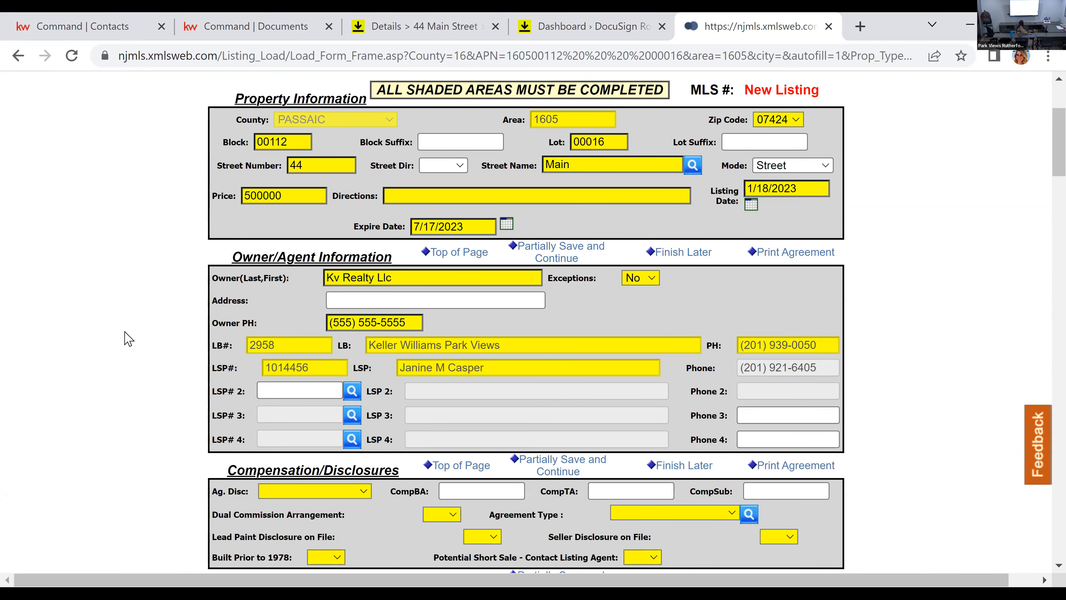
click(307, 388)
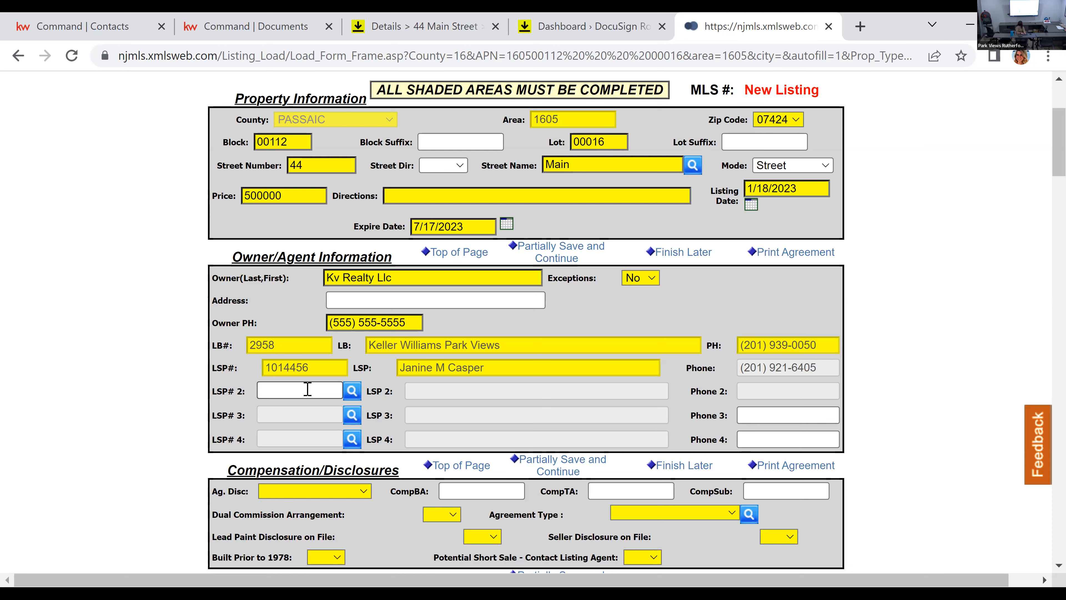
text(sim)
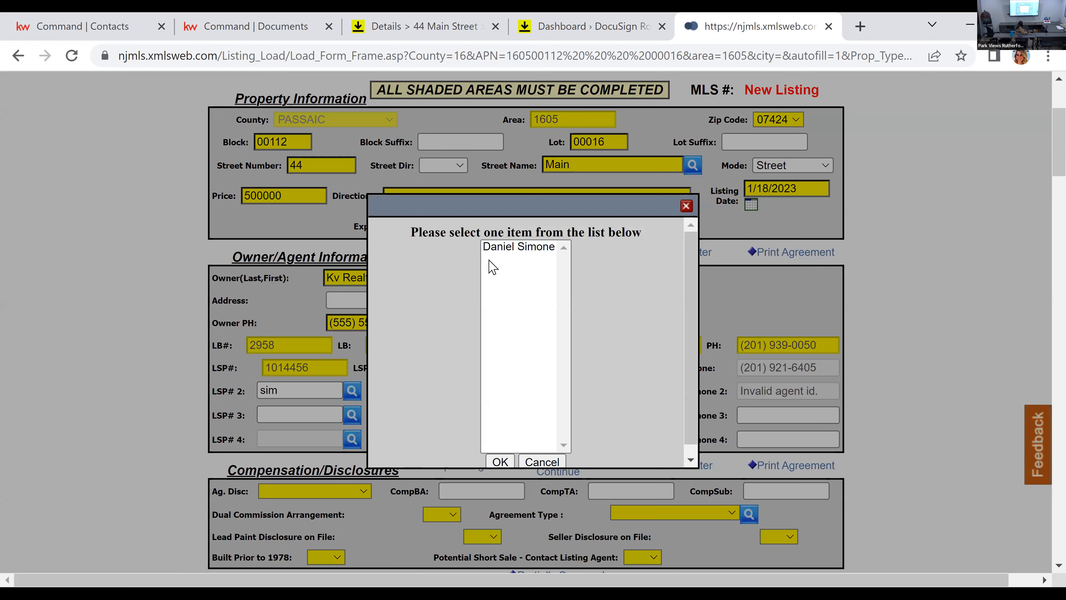
click(516, 246)
click(496, 461)
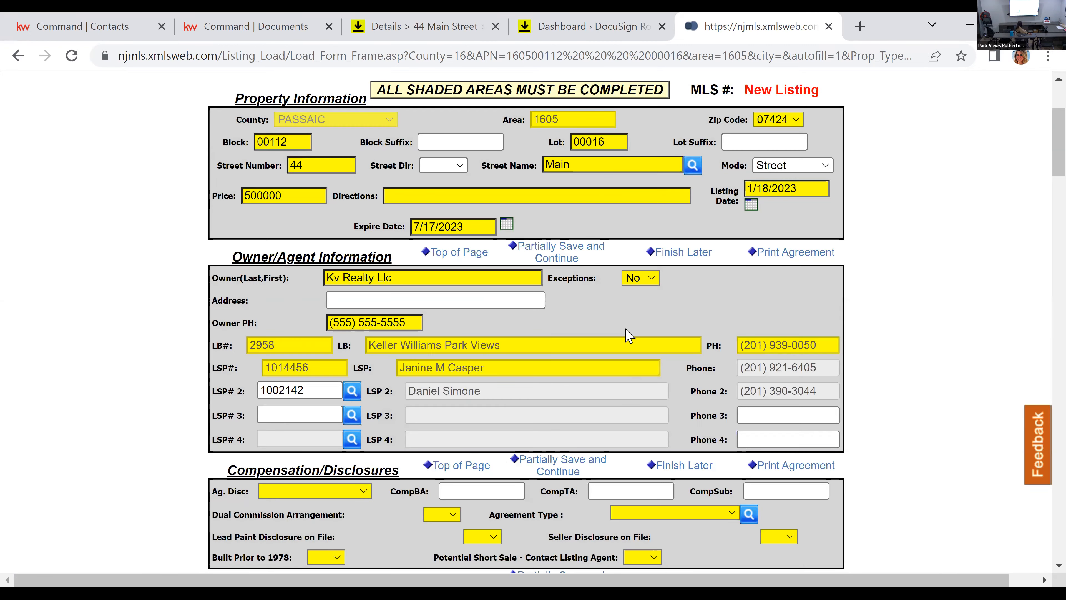
Step: Set the agency disclosure to Sellers Agent and the buyer agent compensation (CompBA) to 2.5% -275
scroll(624, 334, down, 2)
scroll(624, 334, down, 2)
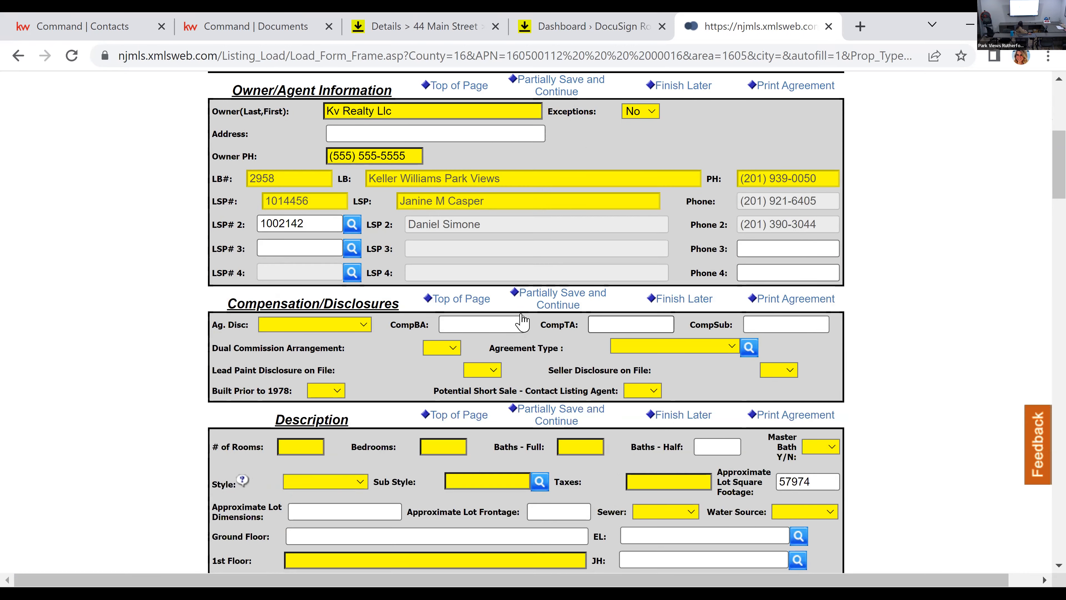
click(323, 326)
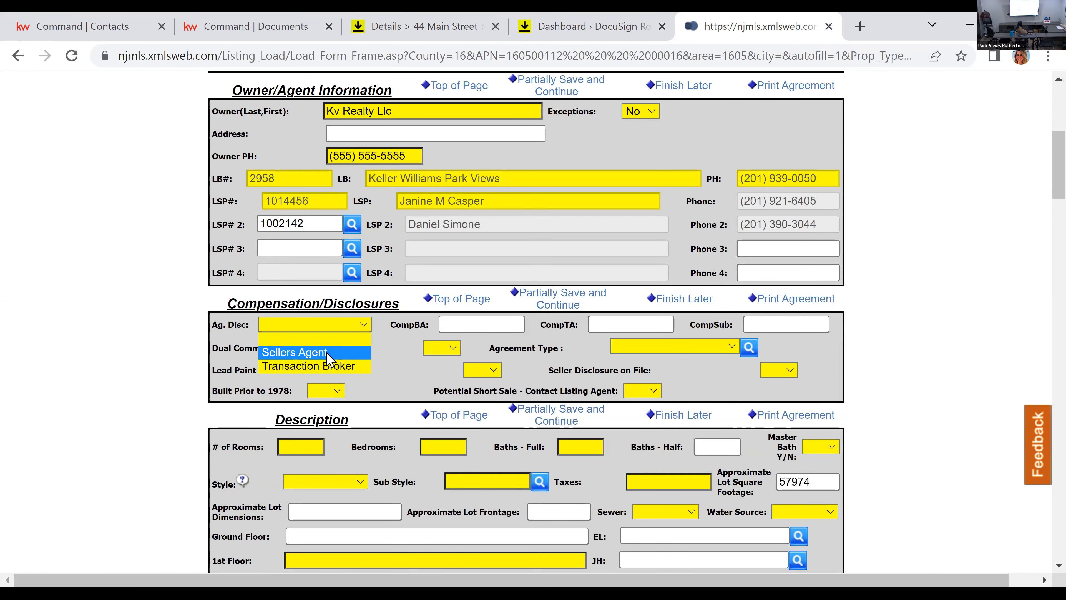
click(326, 354)
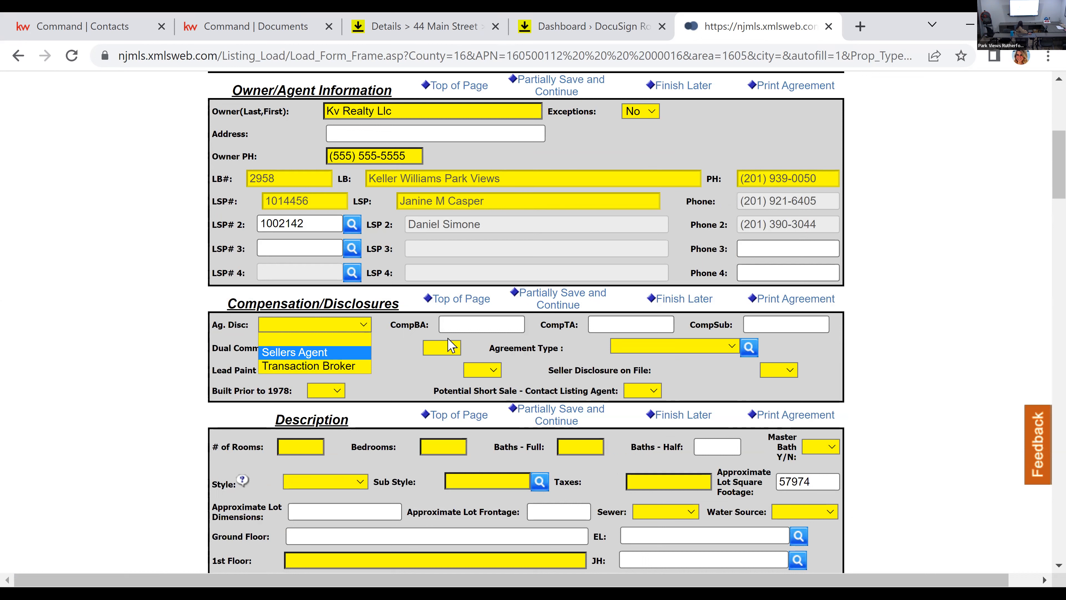
click(464, 328)
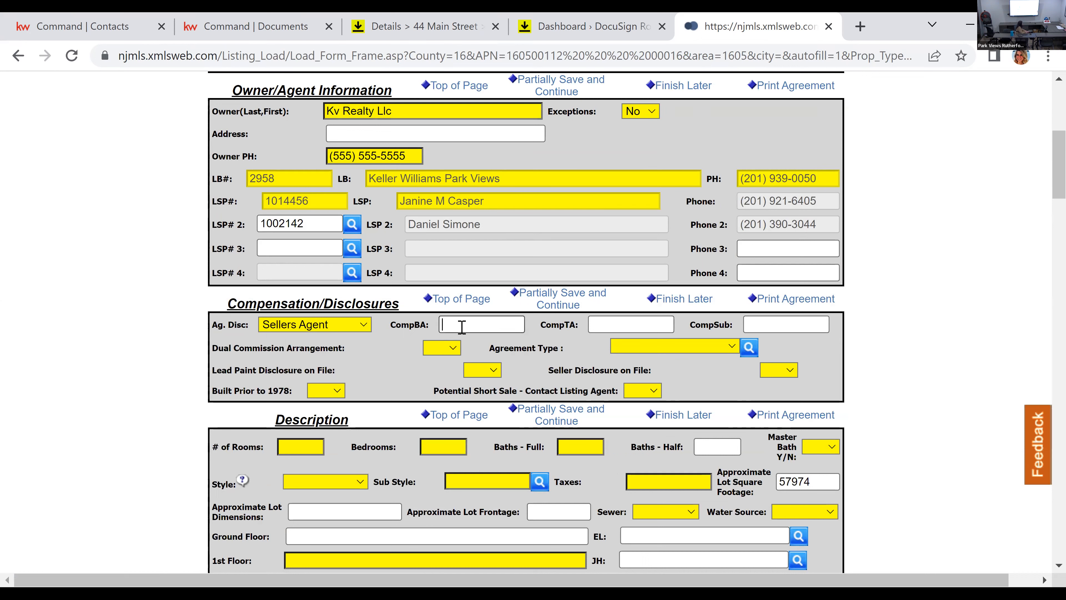
text(2.5% -275)
triple_click(462, 327)
key(ctrl+c)
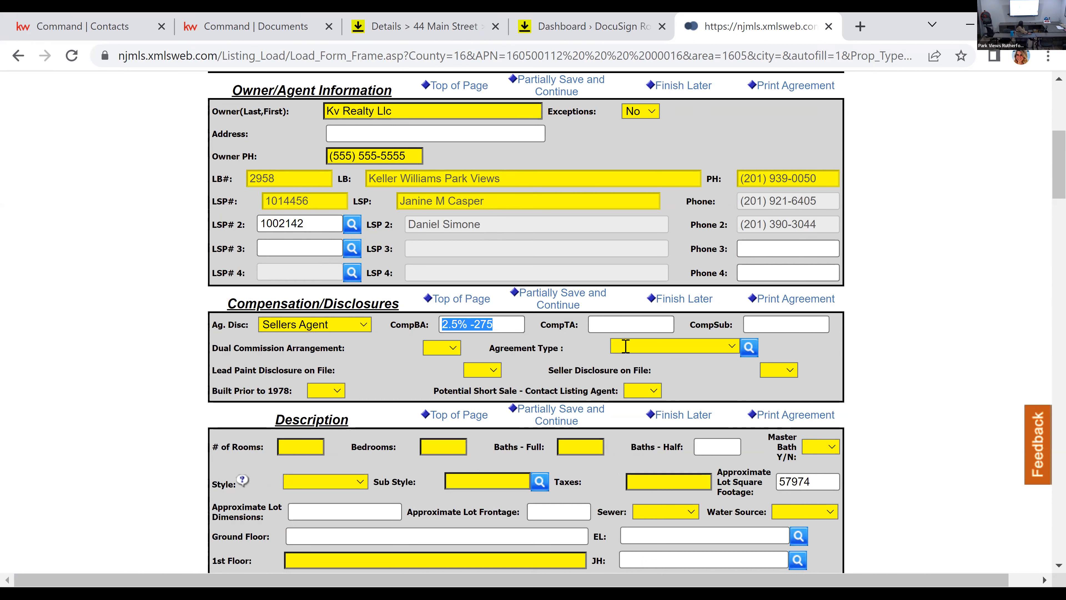
Step: Set the transaction agent compensation (CompTA) to 2.5% -275 and the subagent compensation (CompSub) to 0
click(624, 323)
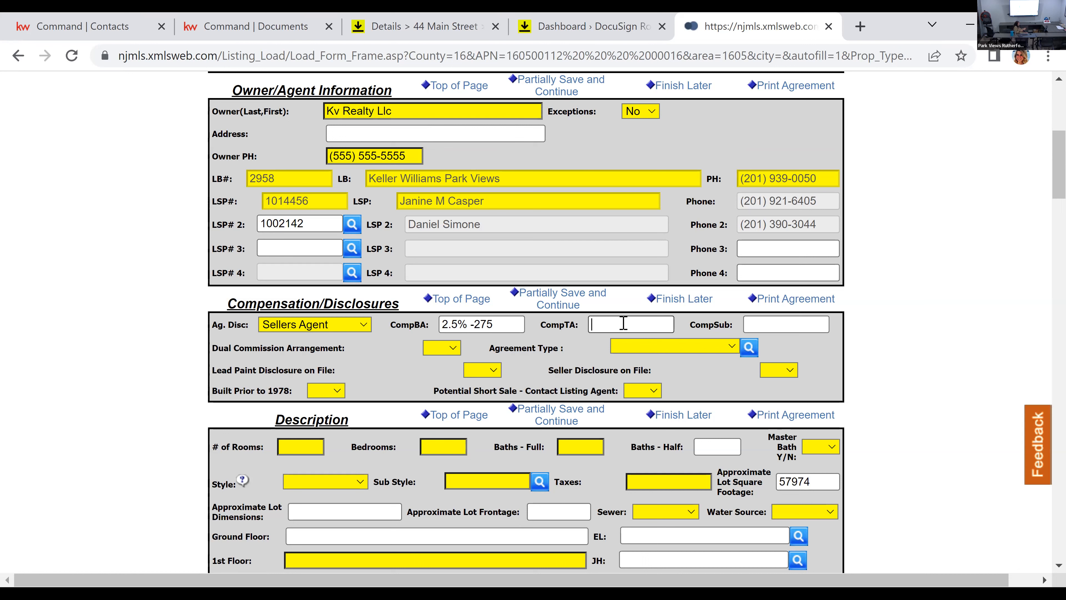
key(ctrl+v)
click(777, 324)
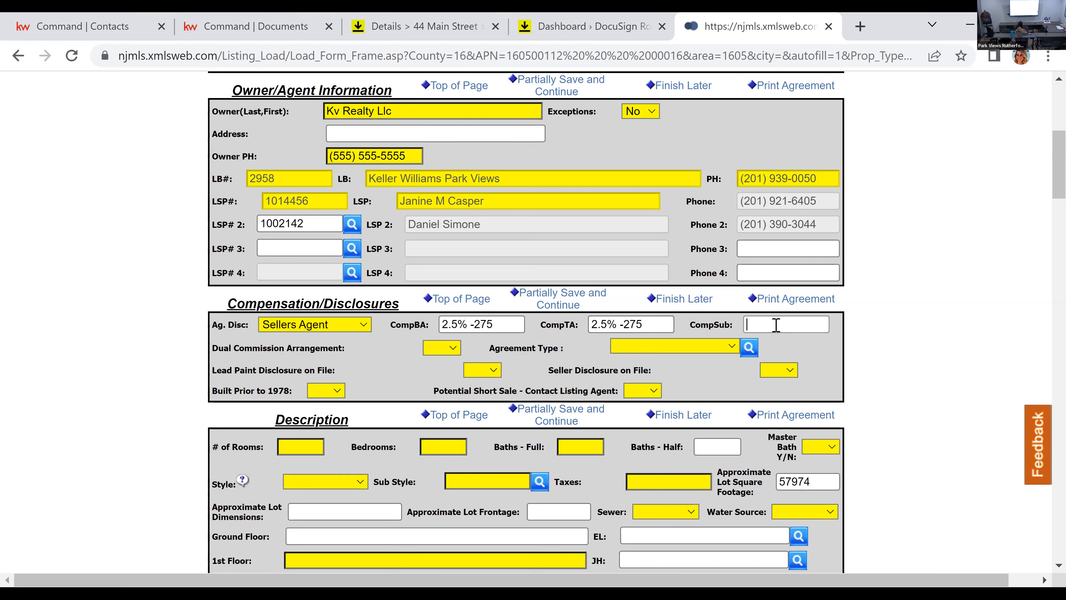
text(0)
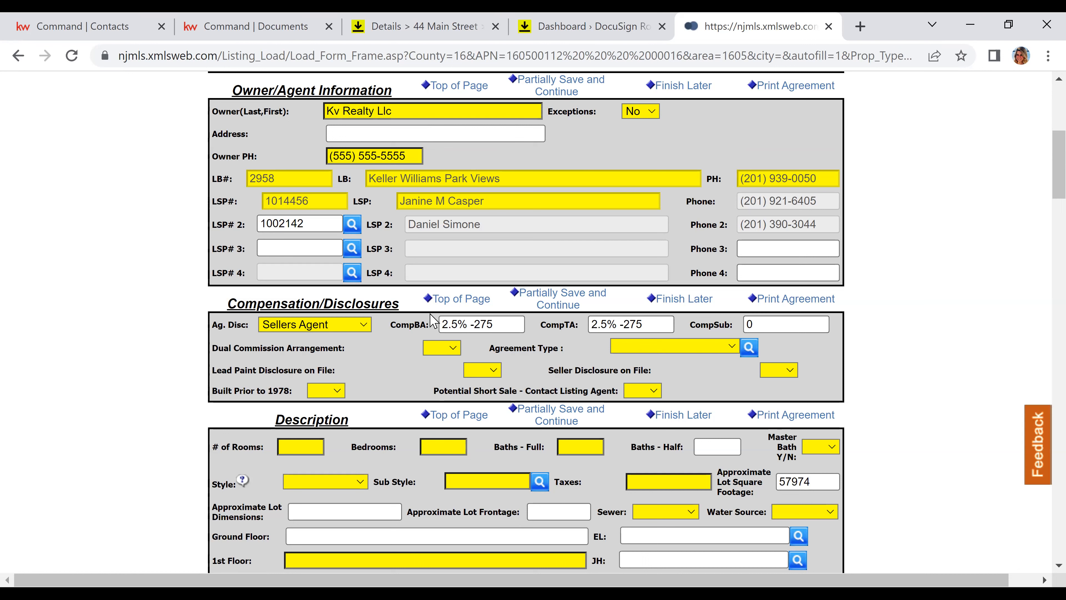
Step: Set Dual Commission Arrangement to No and the agreement type to Exclusive Right to Sell
click(431, 345)
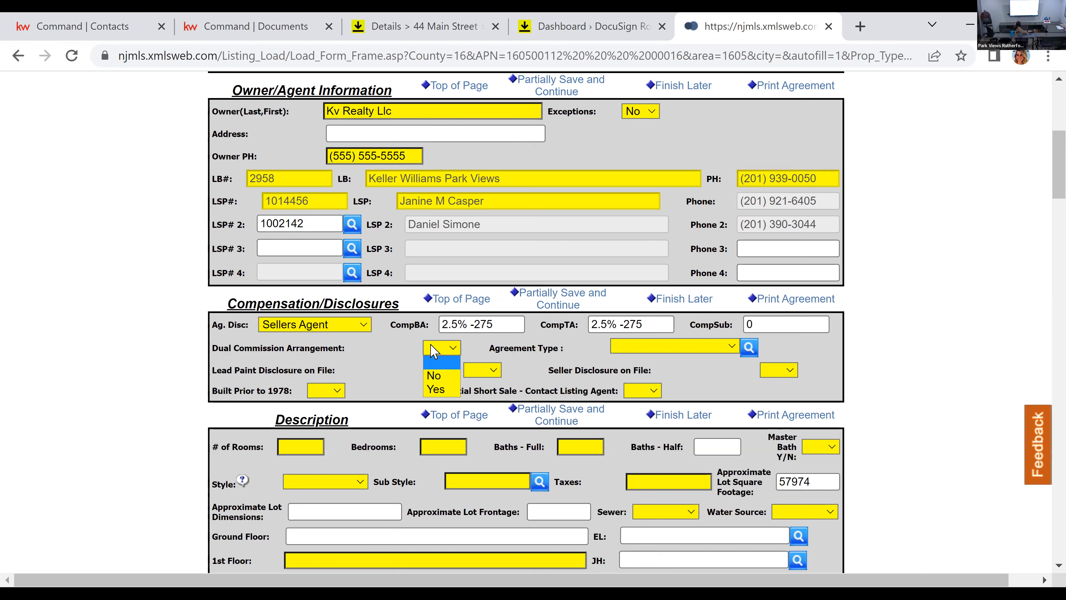
click(447, 378)
click(678, 347)
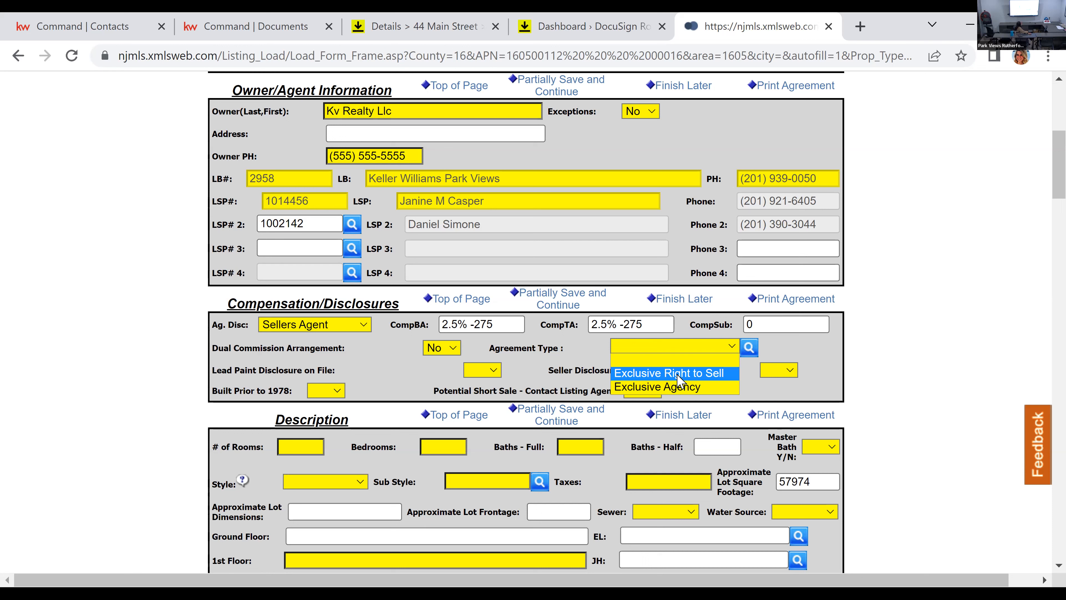
click(679, 375)
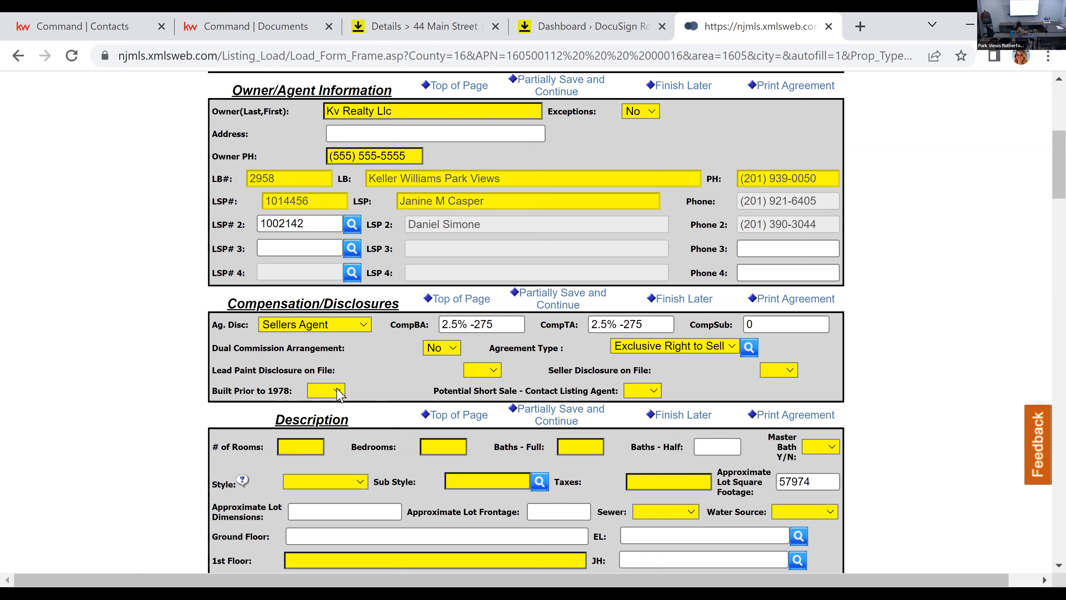
Step: Open the NJMLS desktop in a separate browser tab and launch Realist from it
scroll(491, 385, up, 5)
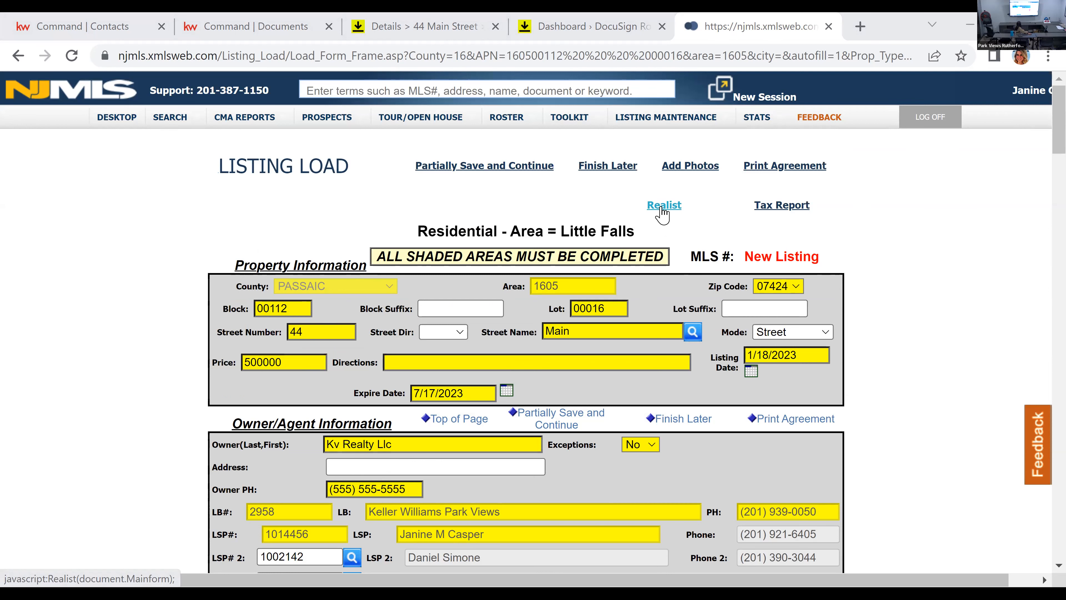
right_click(122, 121)
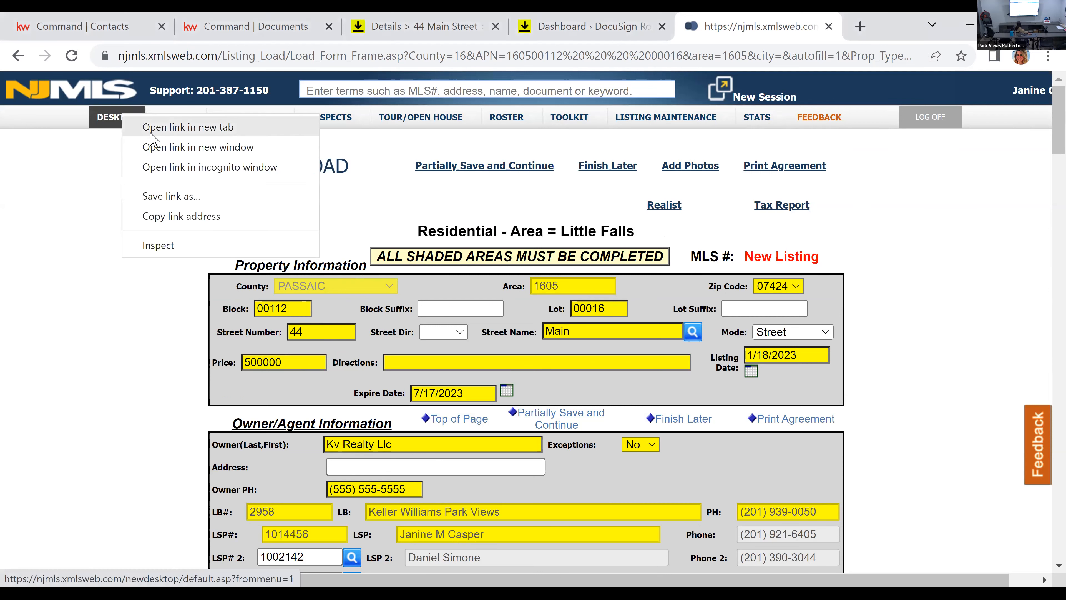
click(784, 24)
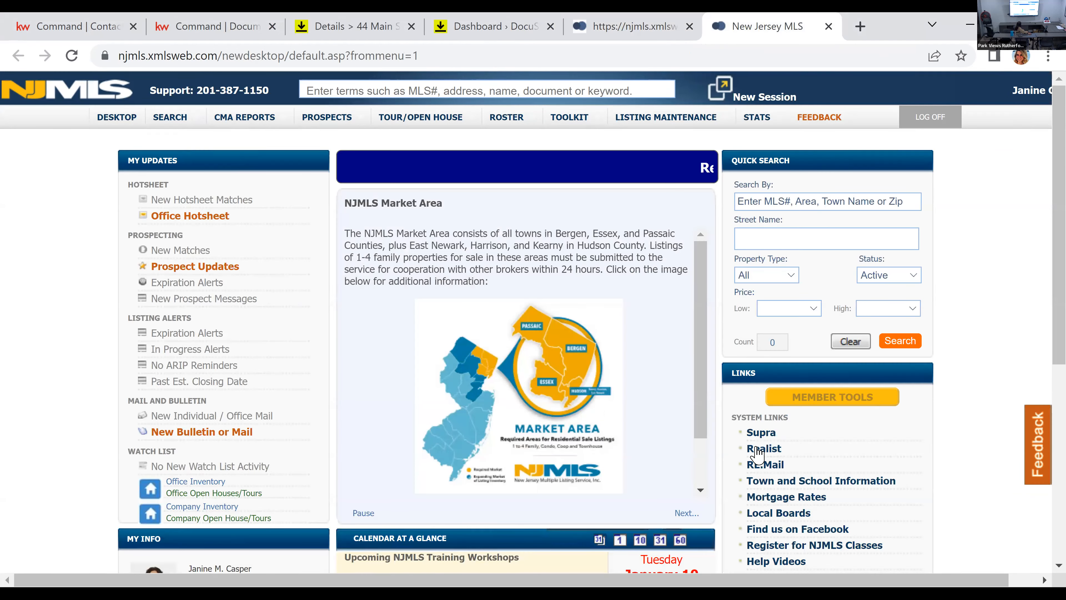
click(756, 451)
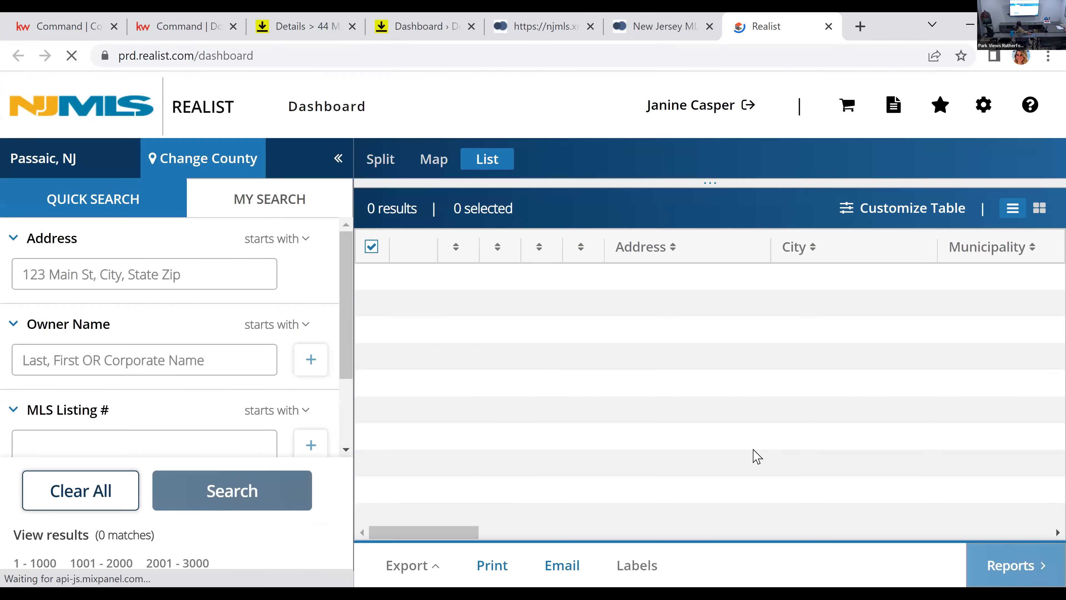
Step: Search Realist by the listing's street address and check the year built in the Little Falls property's record
click(155, 265)
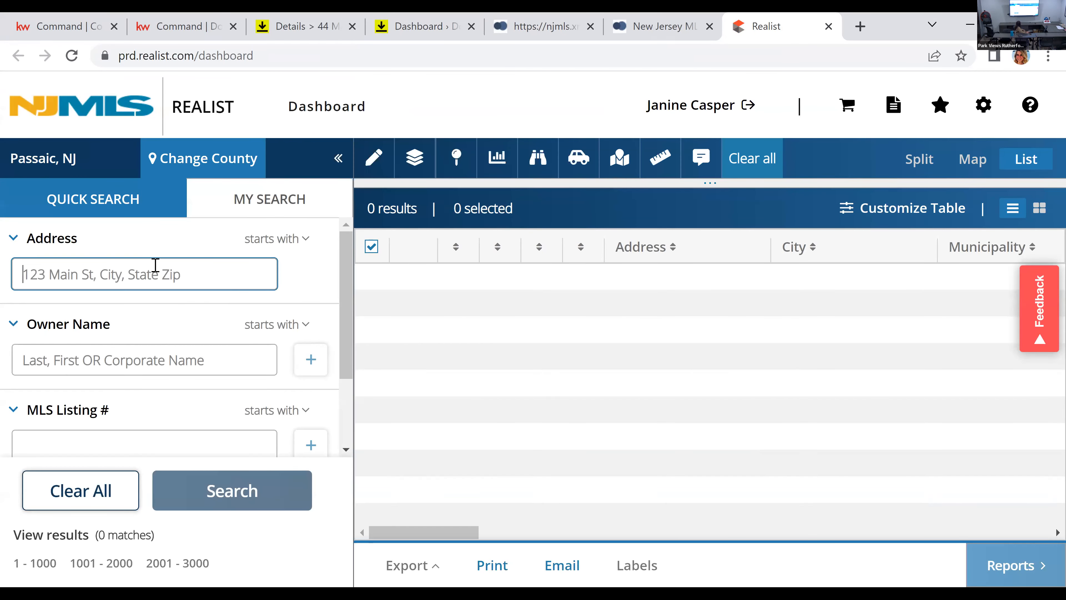
key(Return)
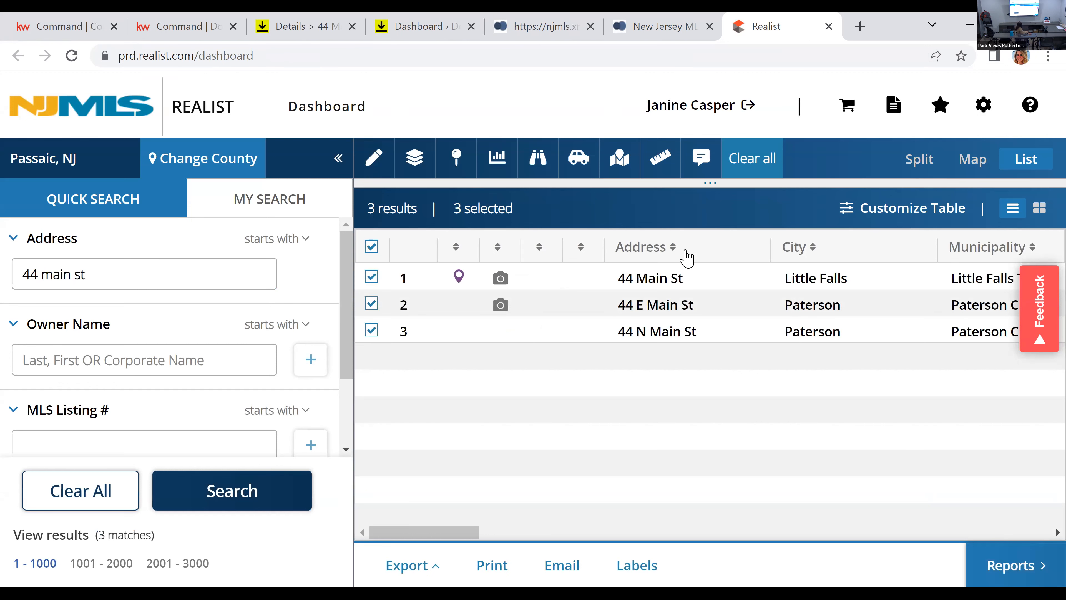
click(688, 284)
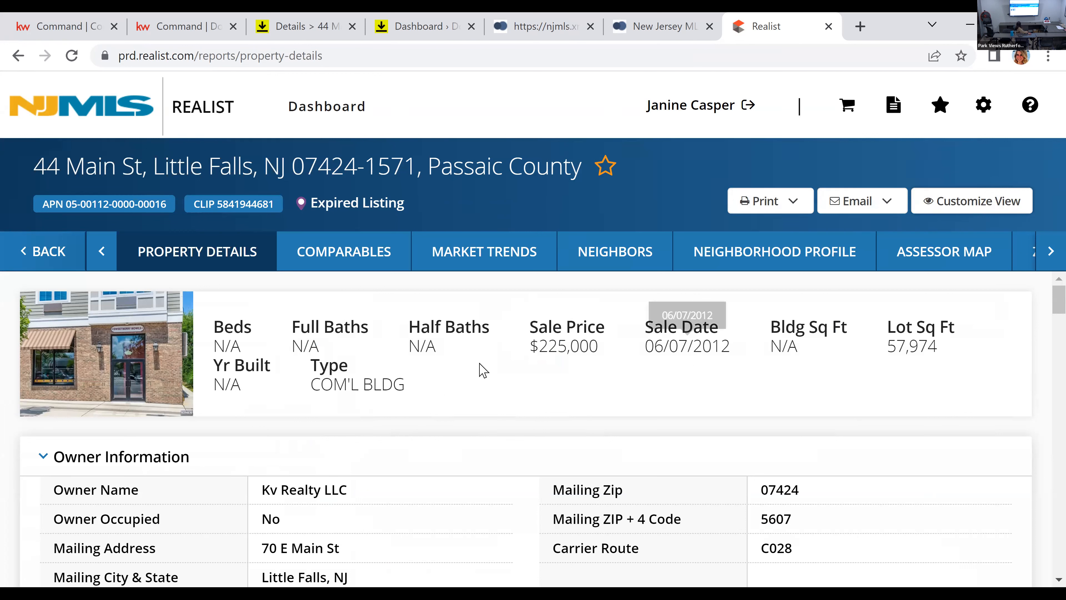
drag(215, 381, 267, 373)
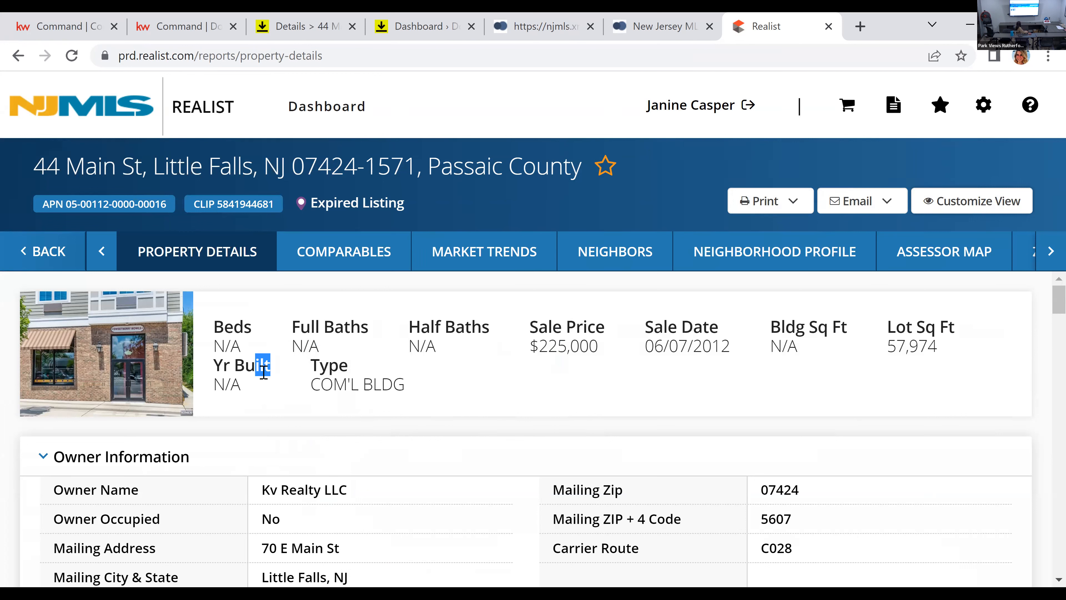
click(275, 387)
Step: Return to the NJMLS listing form and set both Built Prior to 1978 and Lead Paint Disclosure on File to No
click(308, 26)
click(421, 24)
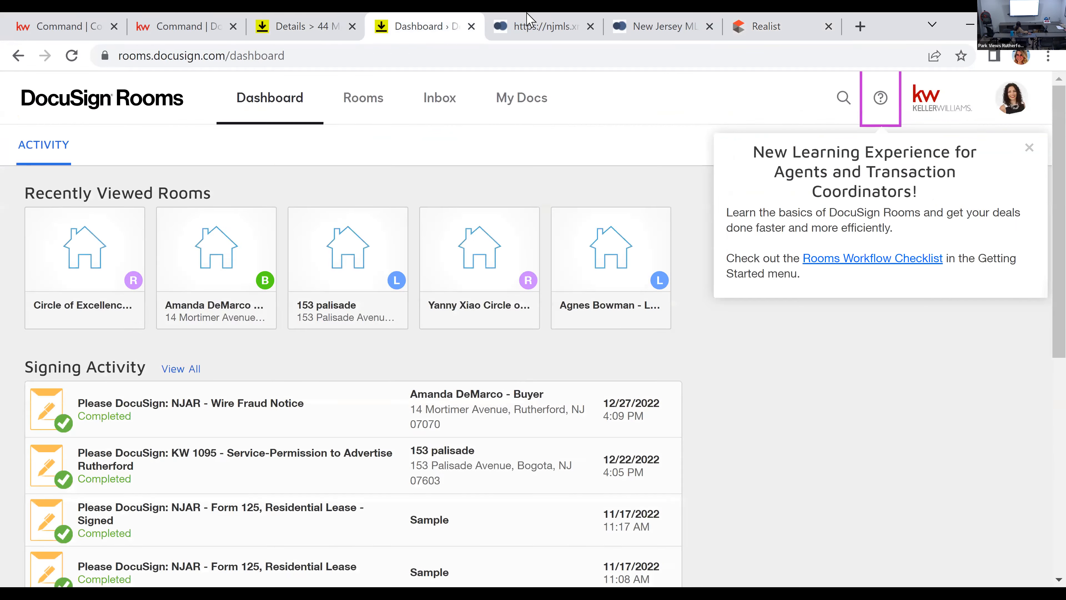
key(ctrl+Tab)
scroll(344, 319, down, 7)
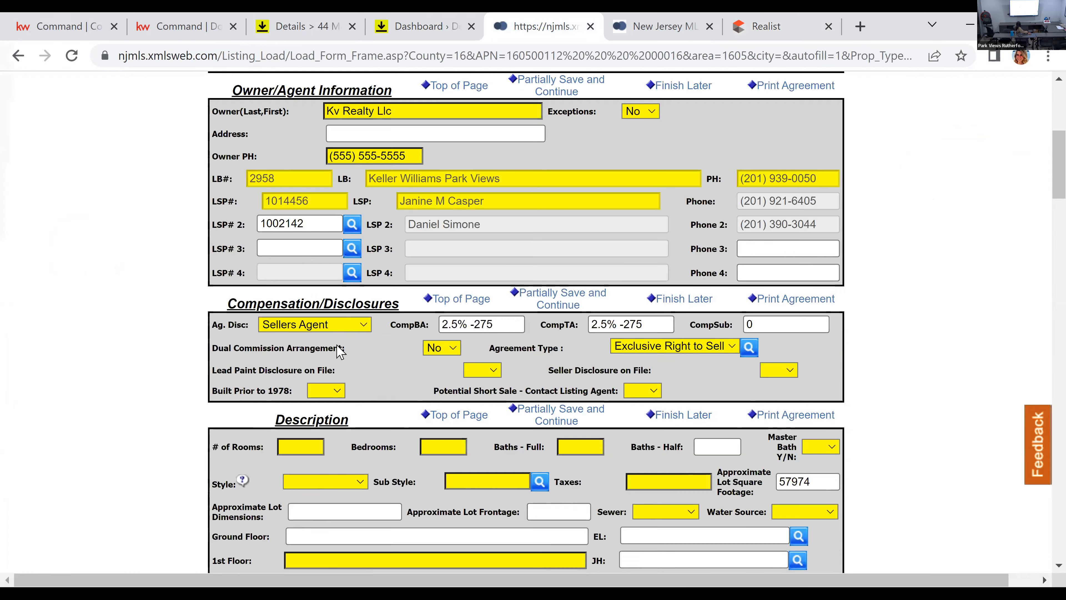
click(340, 308)
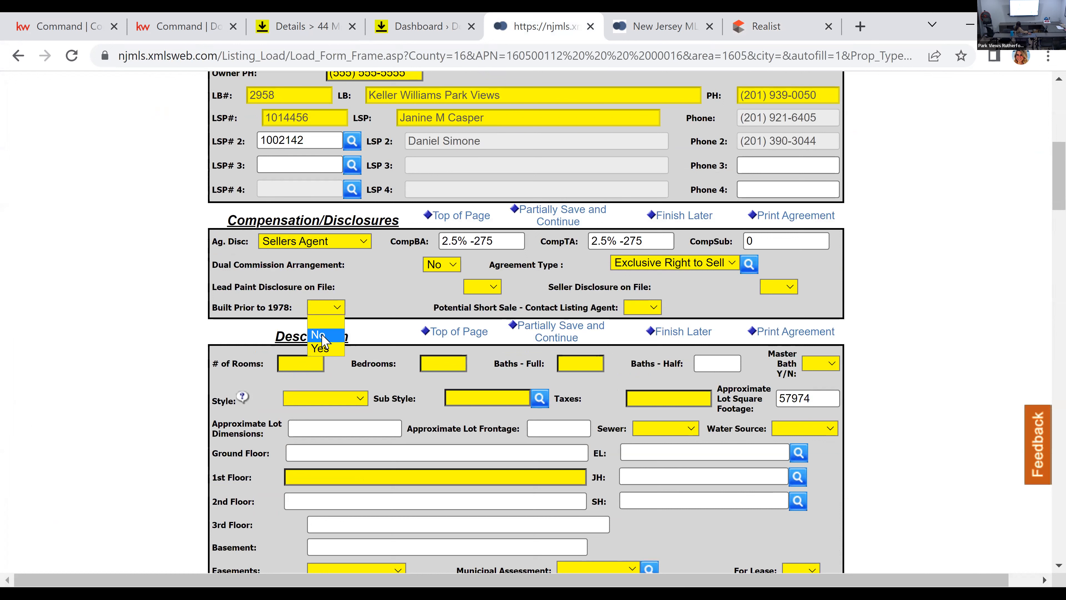
click(322, 335)
click(491, 287)
click(485, 310)
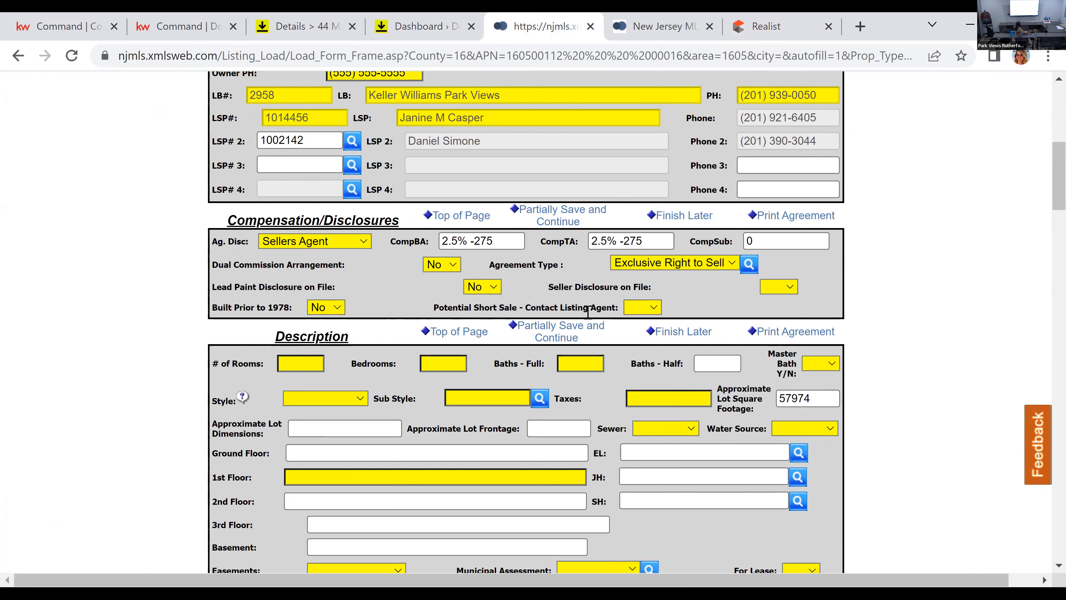
Step: Set Potential Short Sale - Contact Listing Agent to No and partially save the listing to continue editing
click(639, 310)
click(642, 342)
click(546, 336)
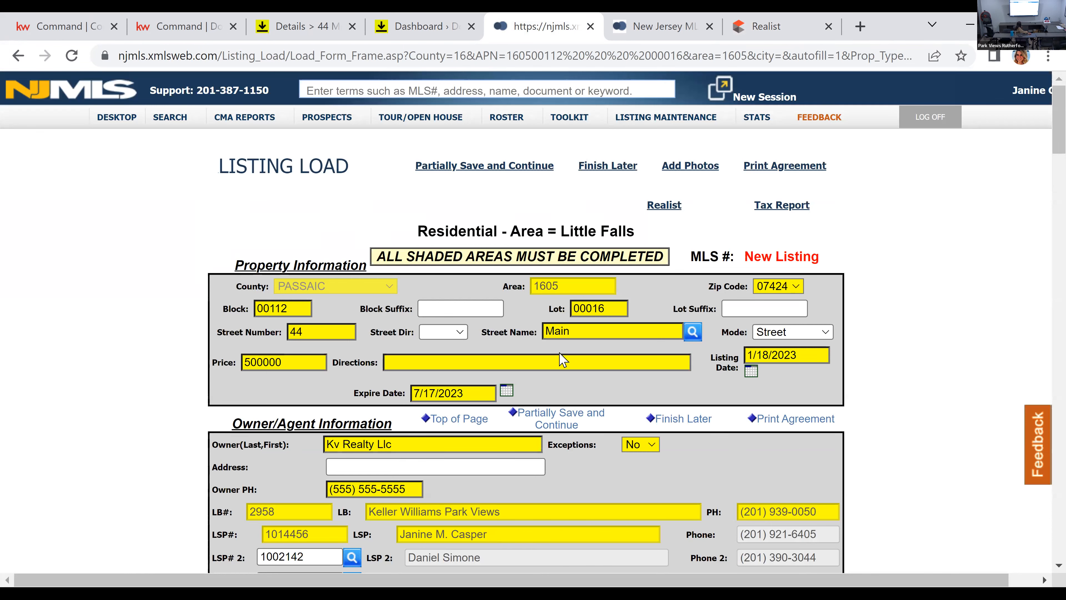
Step: Check the owner's mailing address in Realist and the seller's address fields in the DocuSign room details
scroll(557, 365, down, 2)
scroll(557, 366, down, 6)
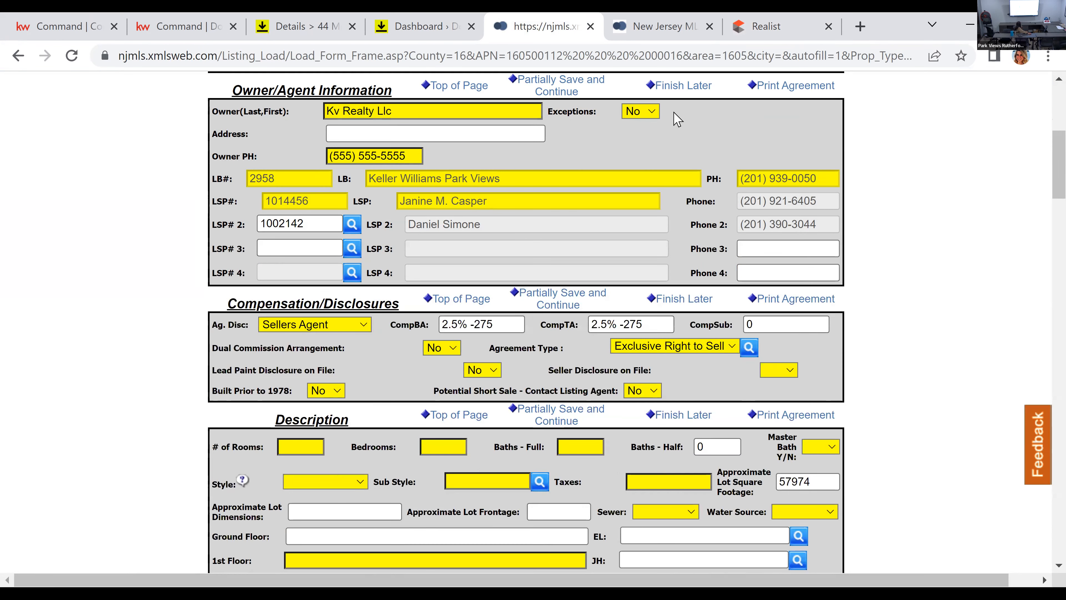
click(775, 24)
scroll(300, 460, down, 1)
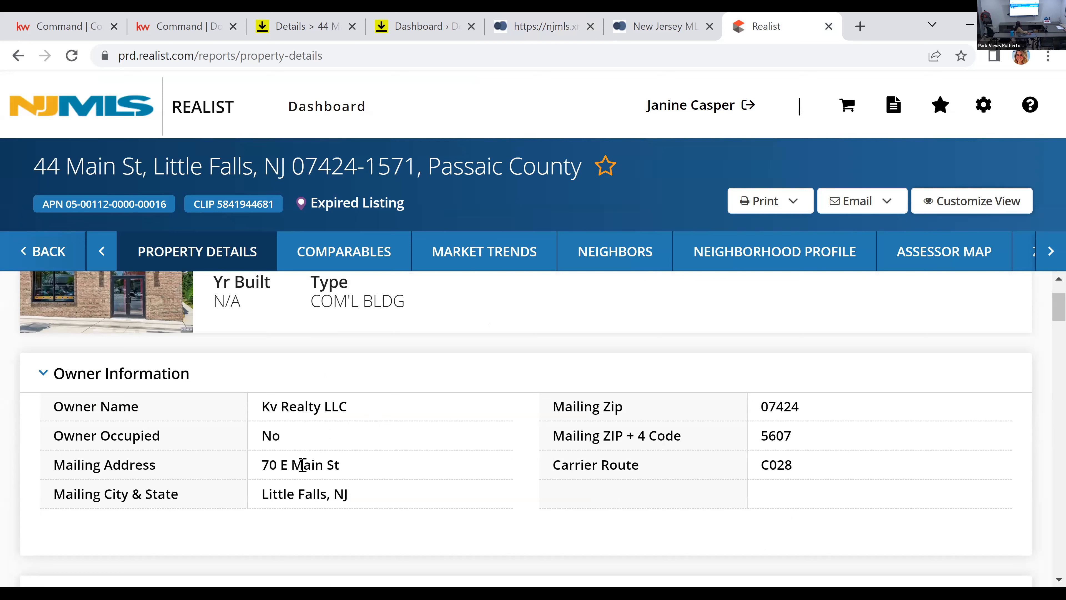
drag(272, 457, 334, 475)
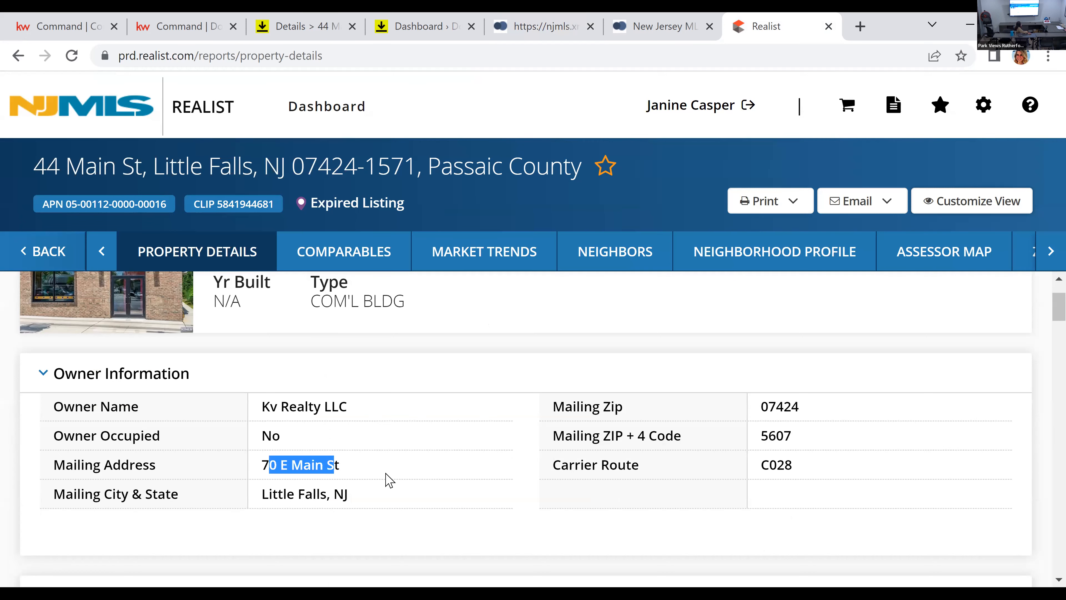
click(386, 472)
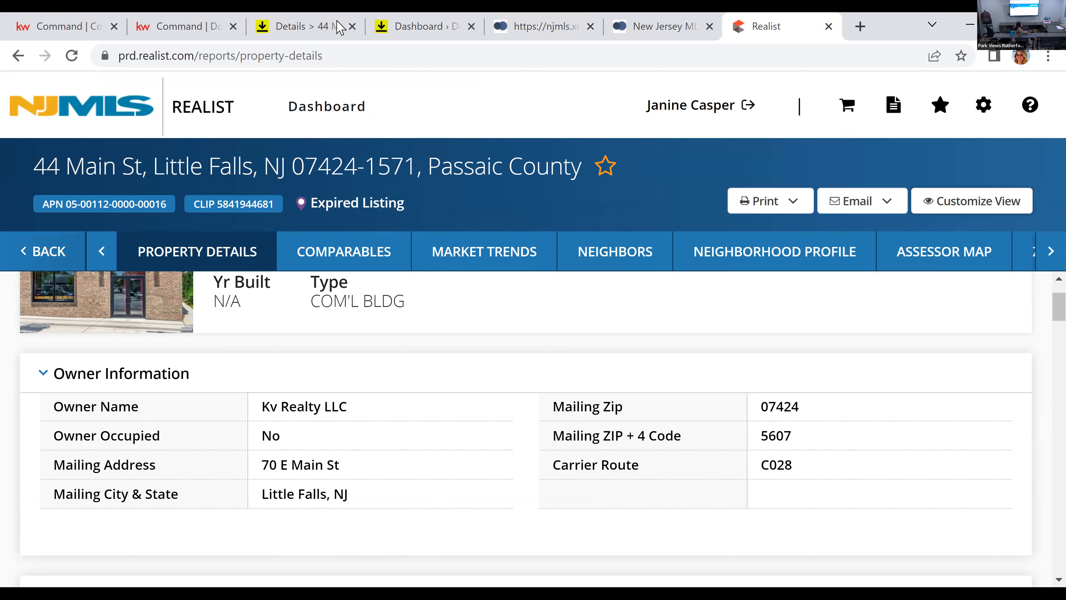
click(340, 24)
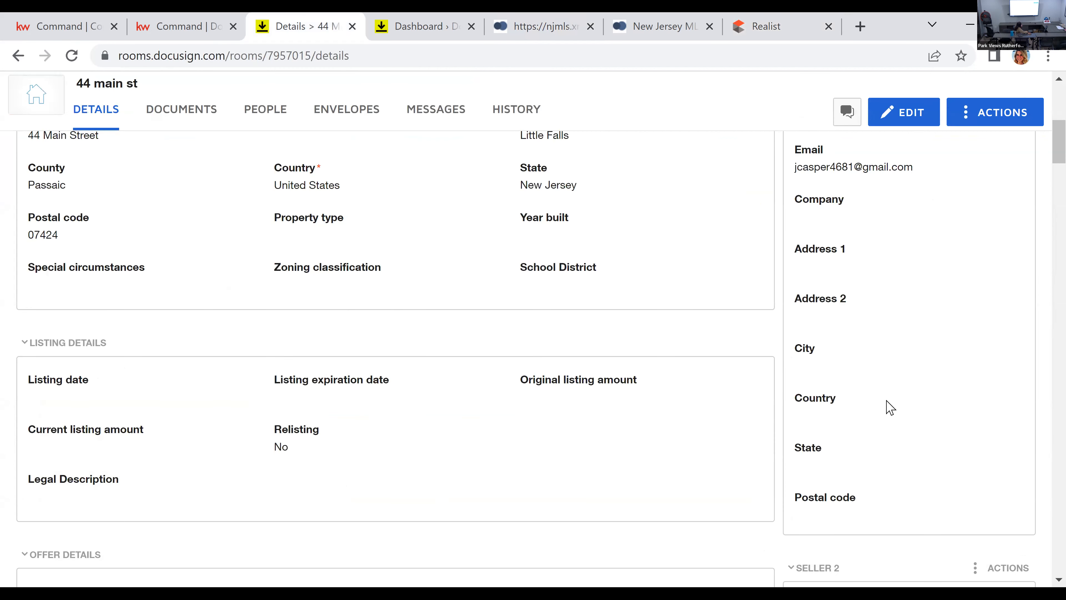
scroll(919, 425, up, 10)
scroll(919, 424, down, 8)
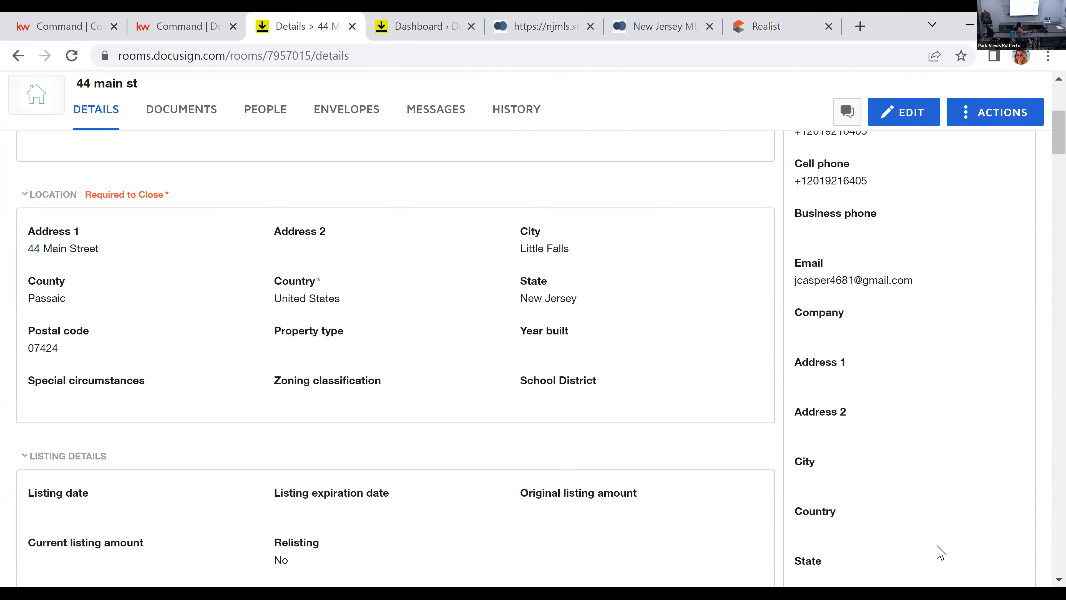
Step: Review the property's location, tax and assessment information in Realist, down to the 2021 total tax
click(771, 23)
scroll(425, 443, down, 2)
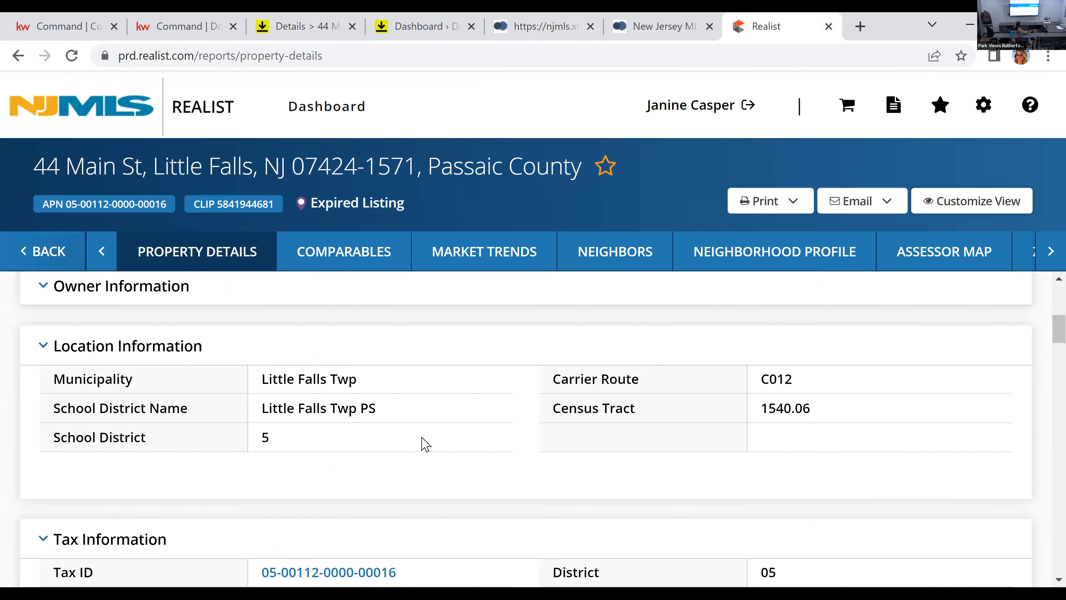
scroll(425, 444, up, 2)
scroll(407, 424, up, 2)
scroll(407, 424, down, 5)
scroll(402, 422, down, 2)
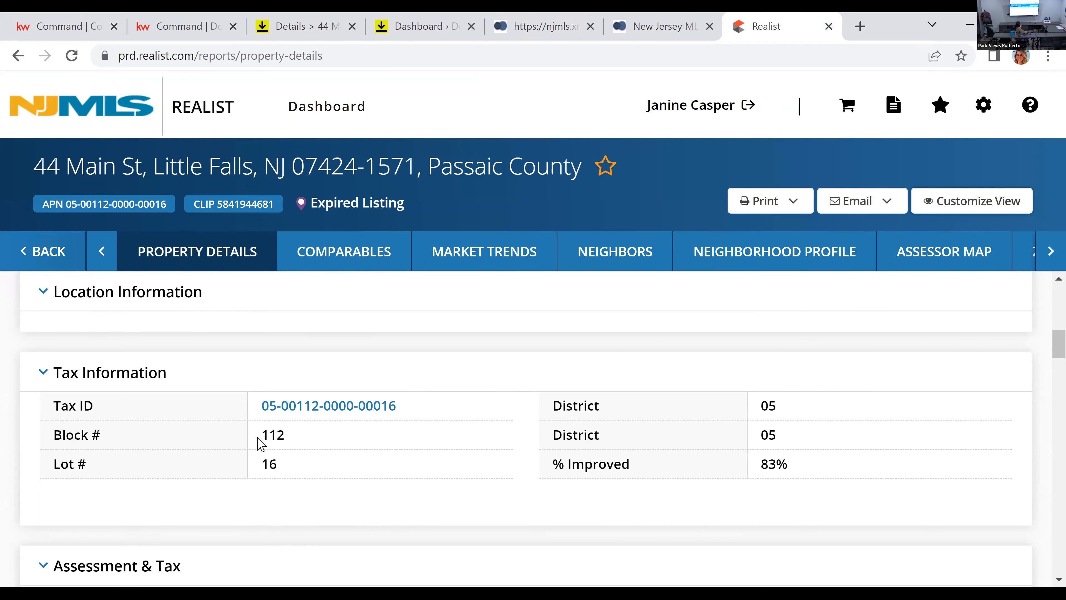
scroll(261, 443, down, 2)
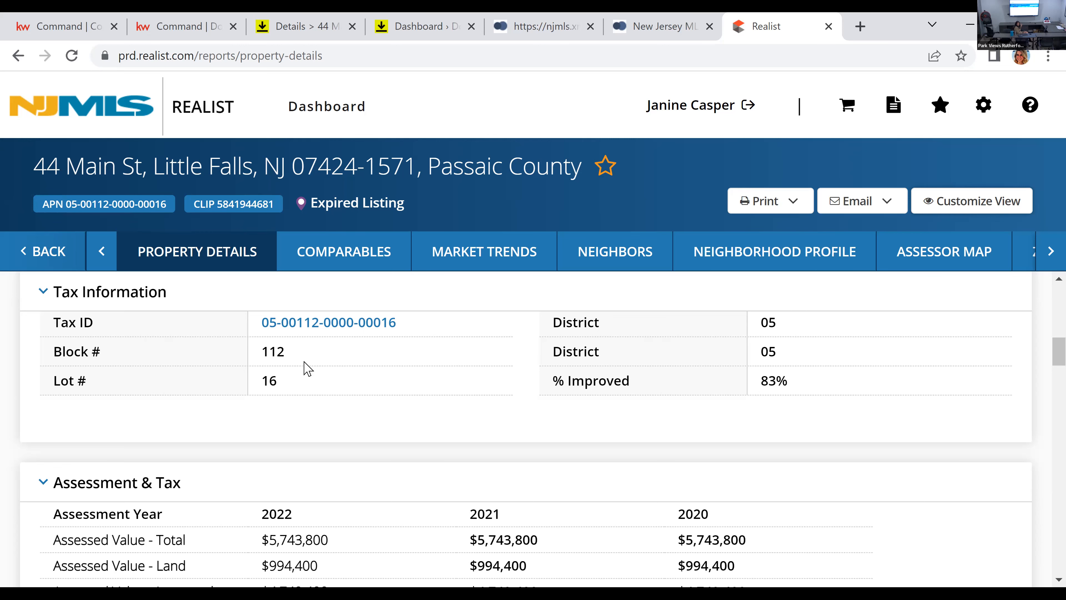
scroll(391, 449, down, 4)
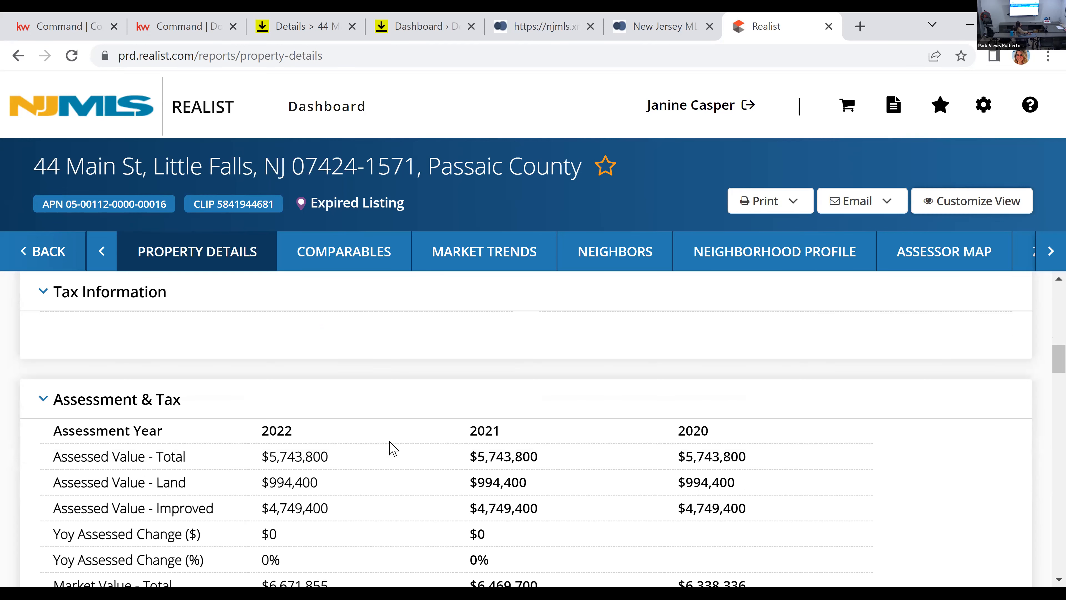
scroll(370, 478, down, 4)
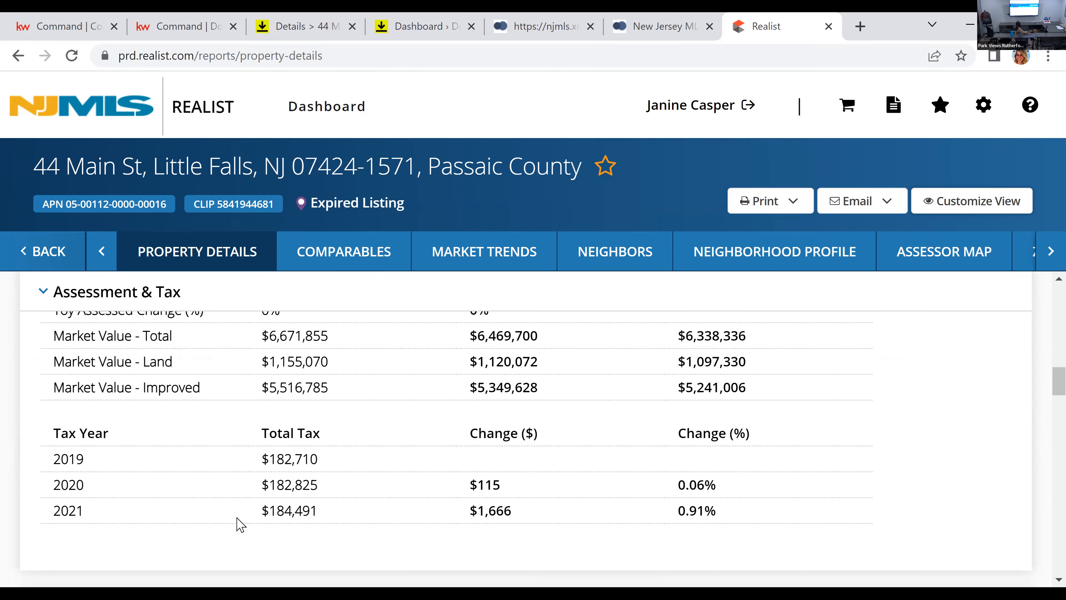
double_click(290, 511)
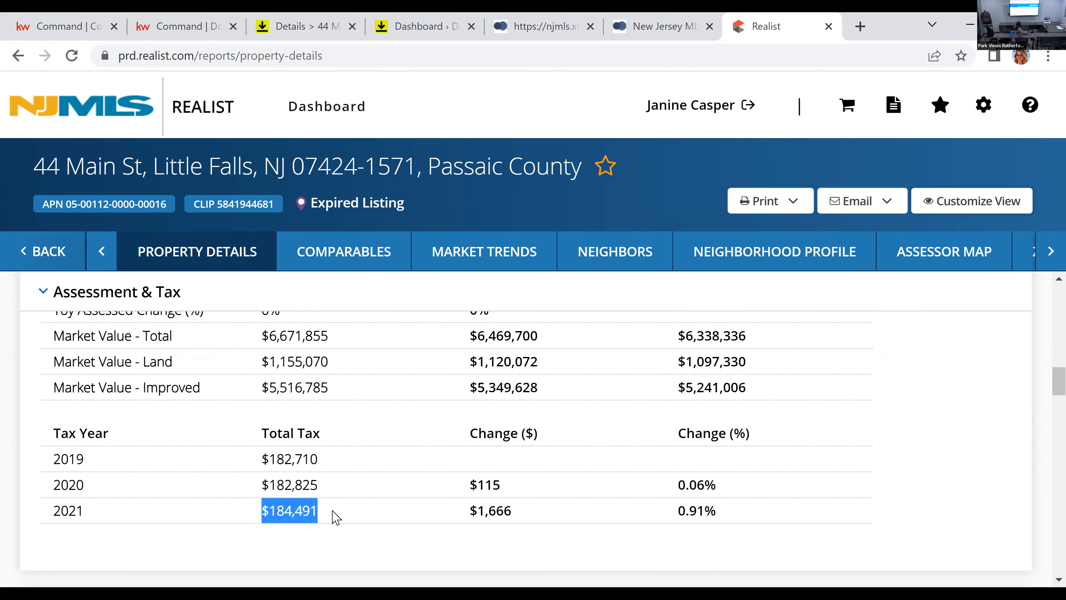
click(326, 510)
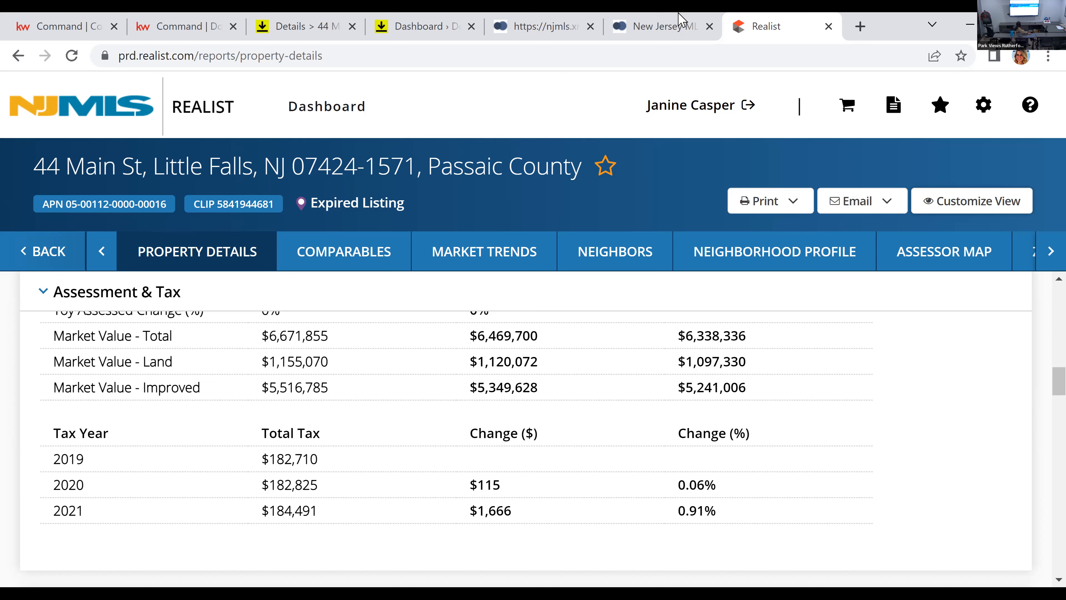
Step: Return to the NJMLS listing form and set Taxes in the Description section to 184491
key(ctrl+shift+Tab)
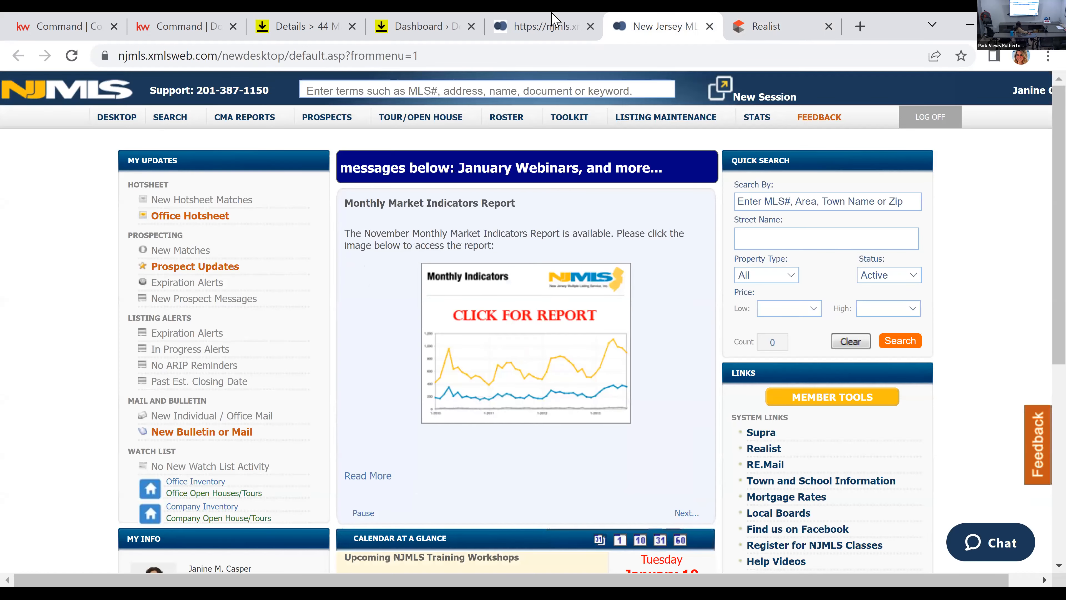
key(ctrl+shift+Tab)
scroll(682, 382, down, 1)
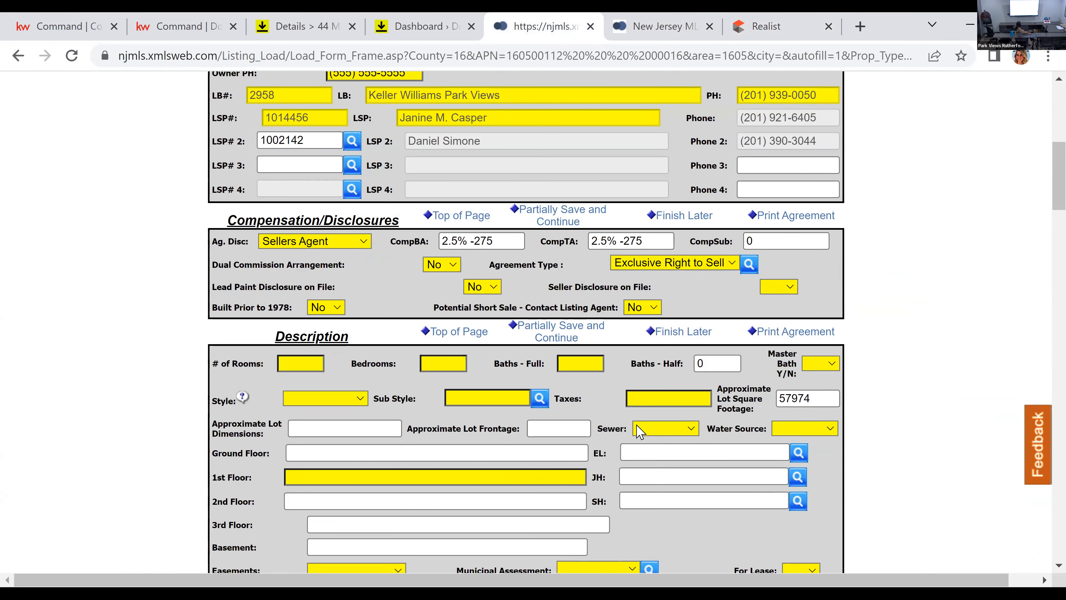
double_click(646, 396)
click(651, 403)
text(184491)
Step: Enter 7 rooms, 3 bedrooms, 2 full baths and 1 half bath in the Description section, and set Master Bath to No
text(7)
text(3)
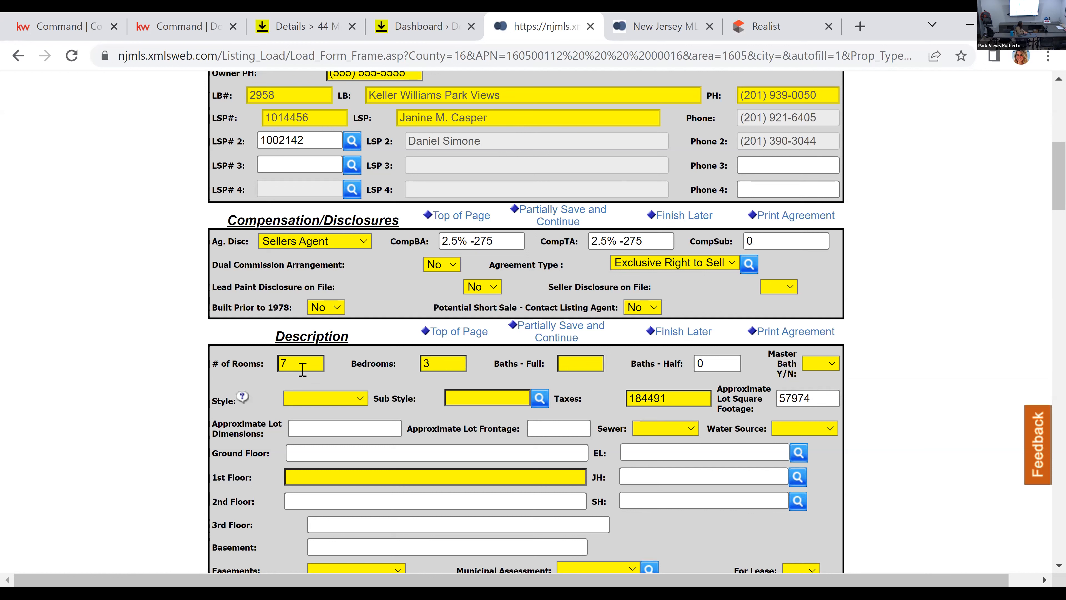
text(2)
key(Tab)
text(1)
click(817, 373)
click(816, 403)
Step: Set the property's Style to Col and its Sub Style to Sidehall
click(312, 399)
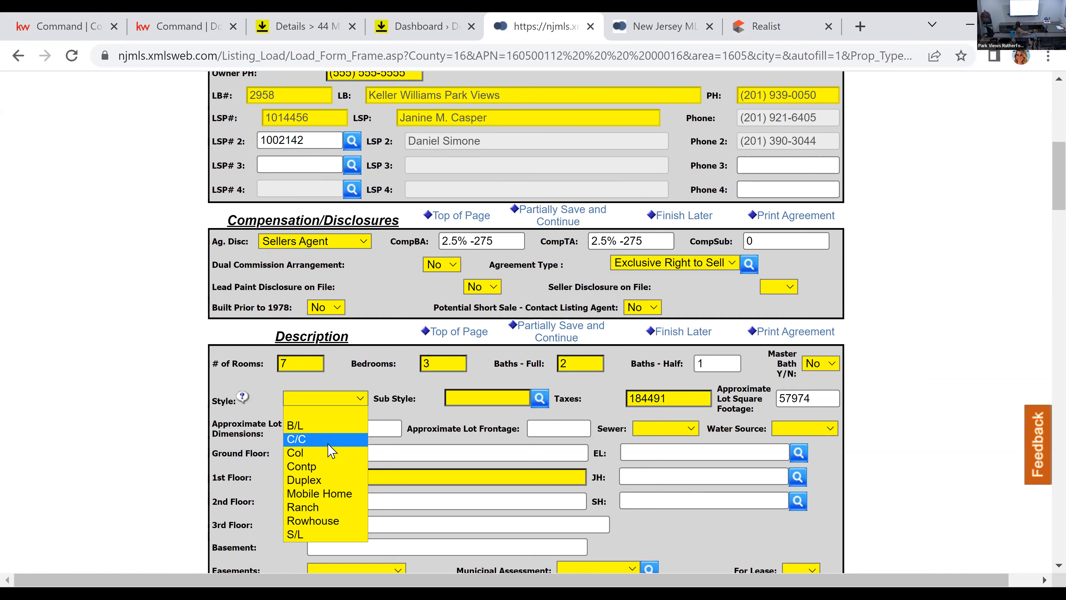
click(328, 458)
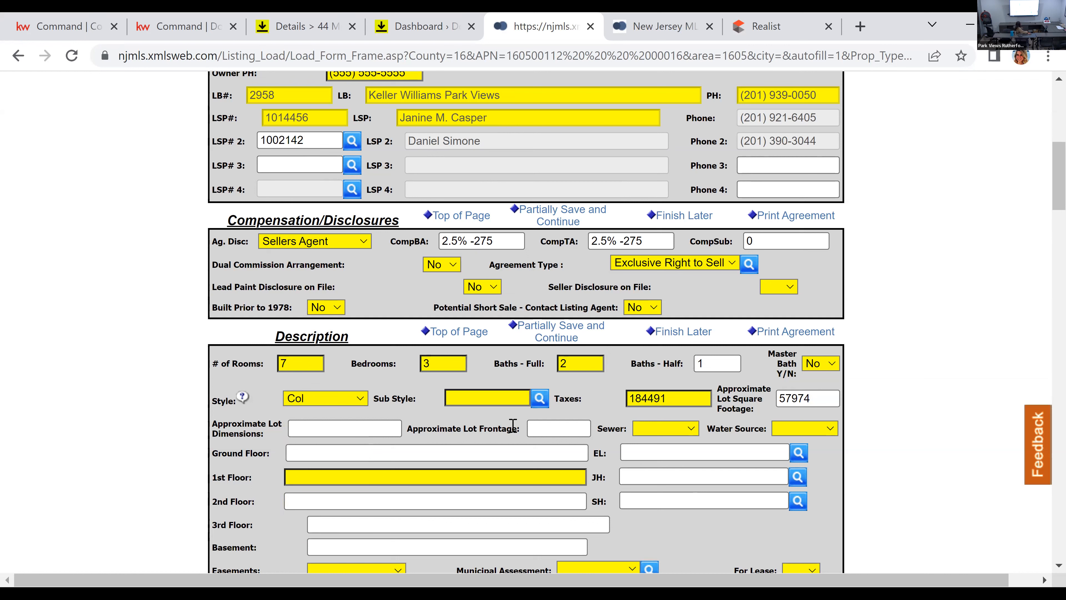
click(542, 400)
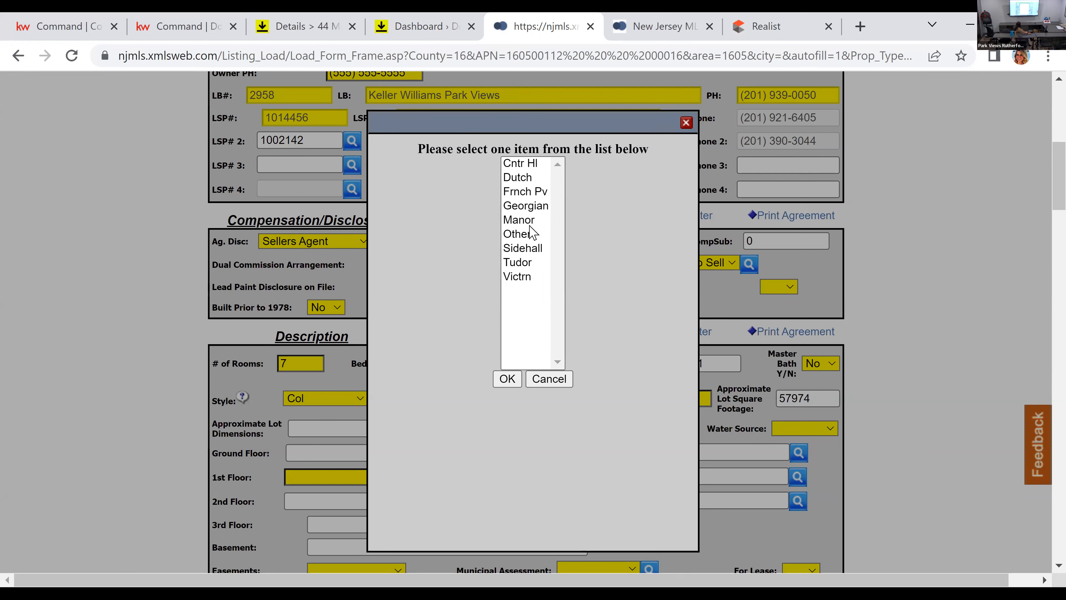
click(528, 233)
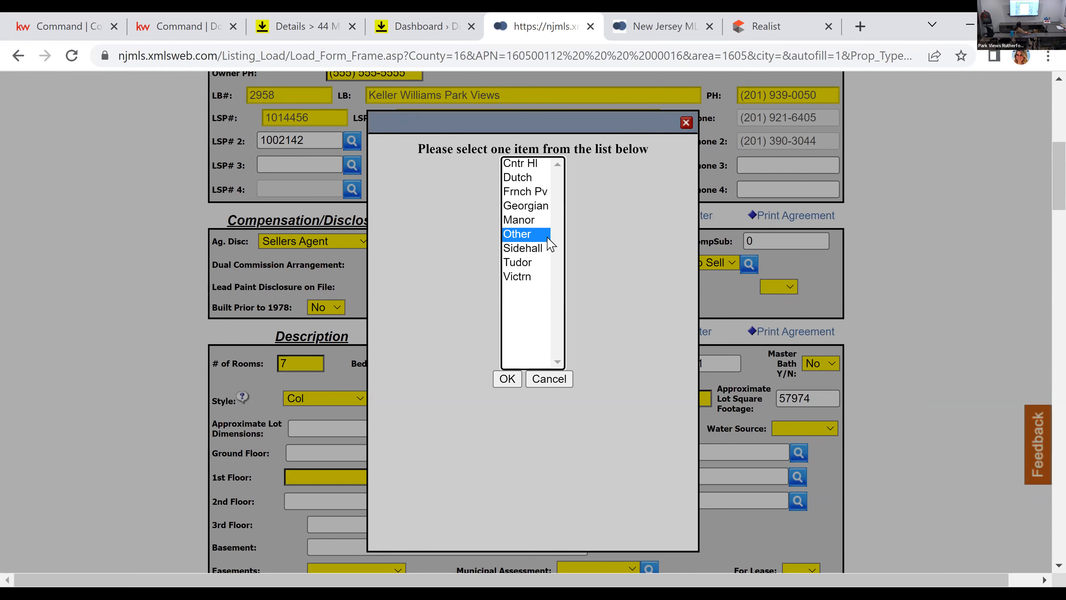
click(530, 248)
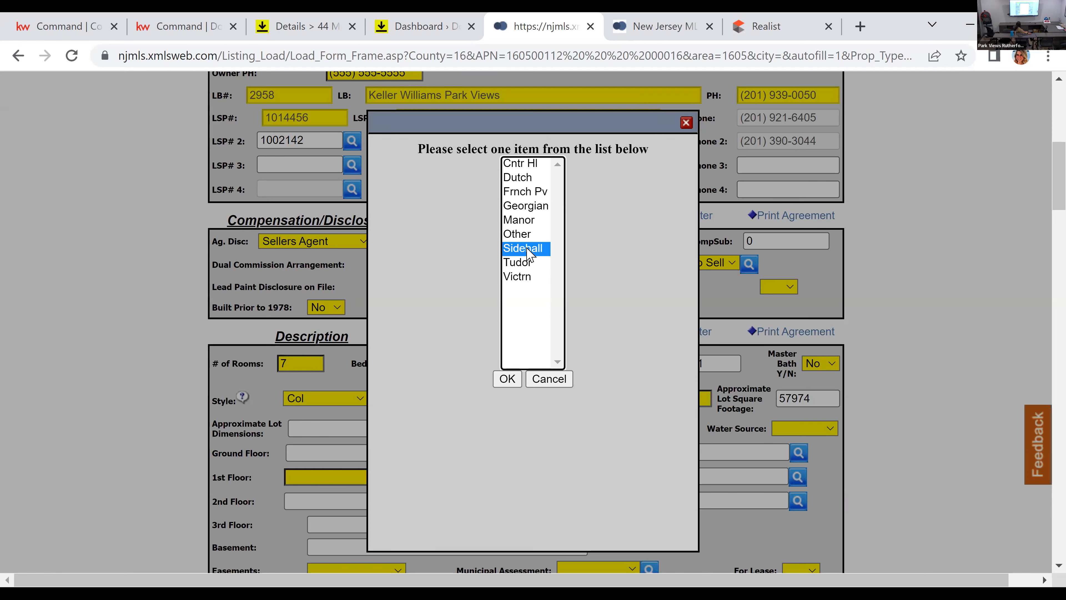
click(506, 377)
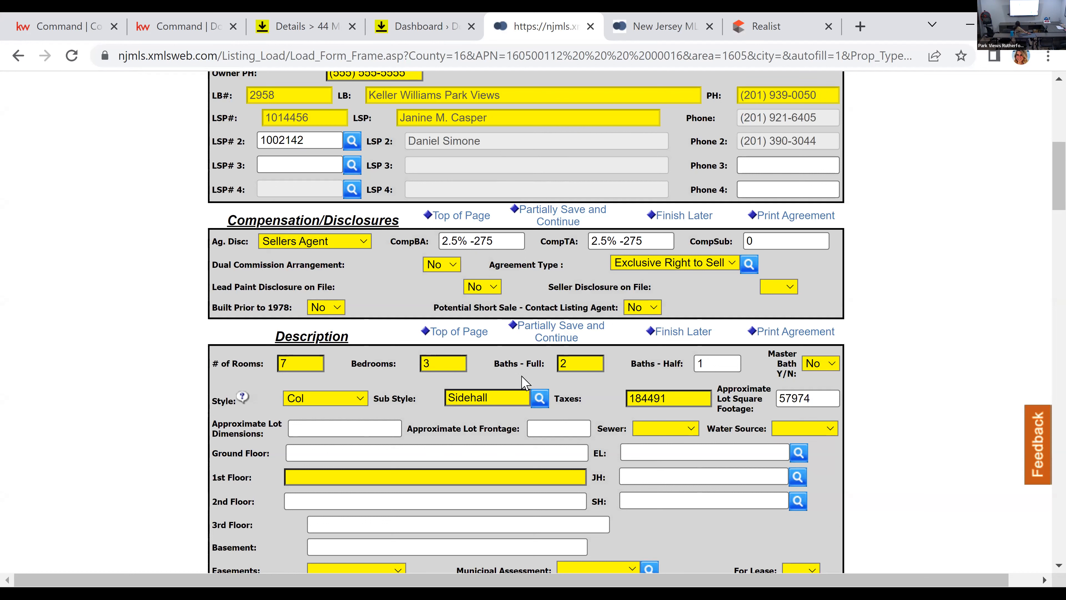
Step: Set both Sewer and Water Source to Municipal
click(648, 433)
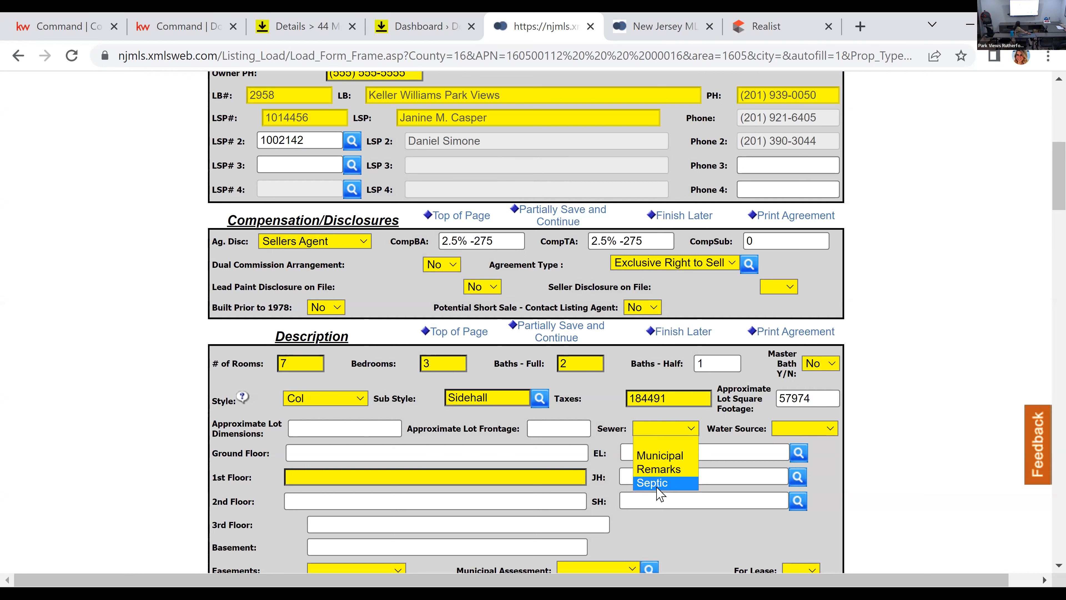
click(672, 457)
click(832, 428)
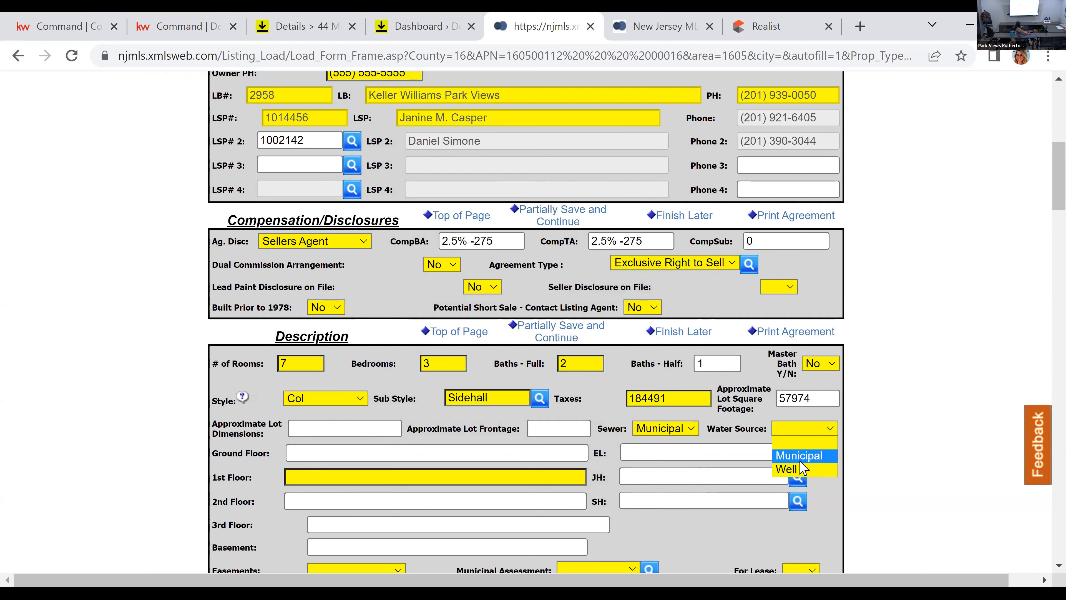
click(800, 460)
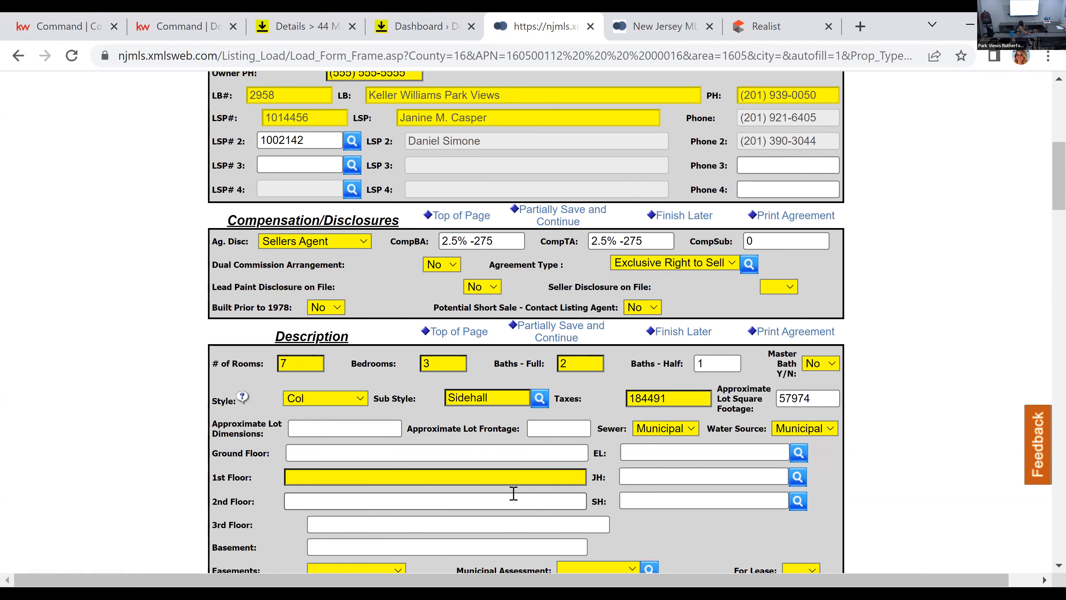
Step: Set Easements and Municipal Assessment to None Known in the Description section
scroll(514, 494, down, 2)
click(522, 468)
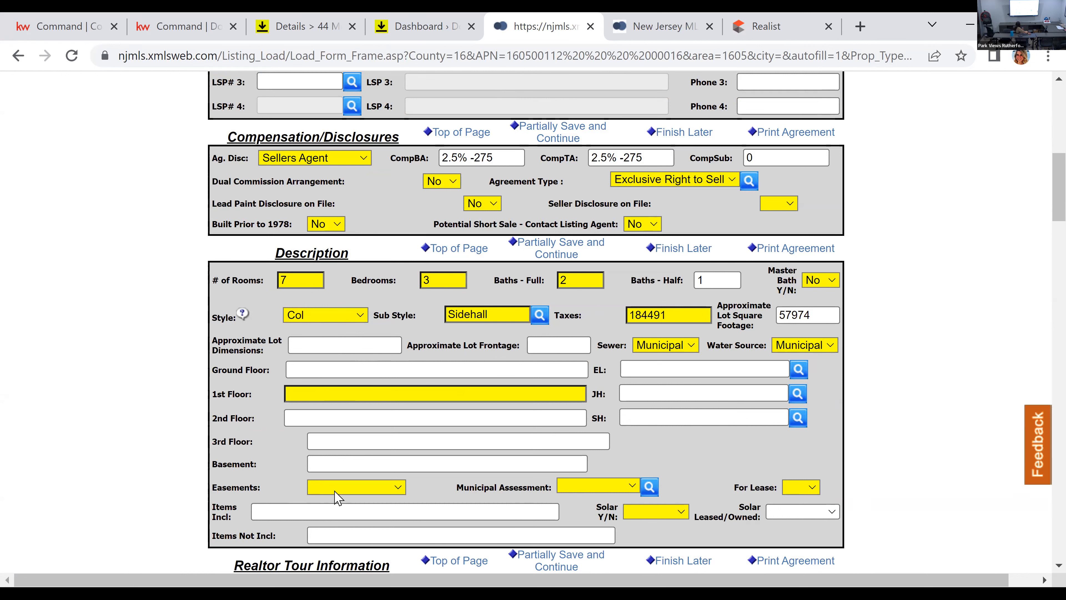
click(344, 492)
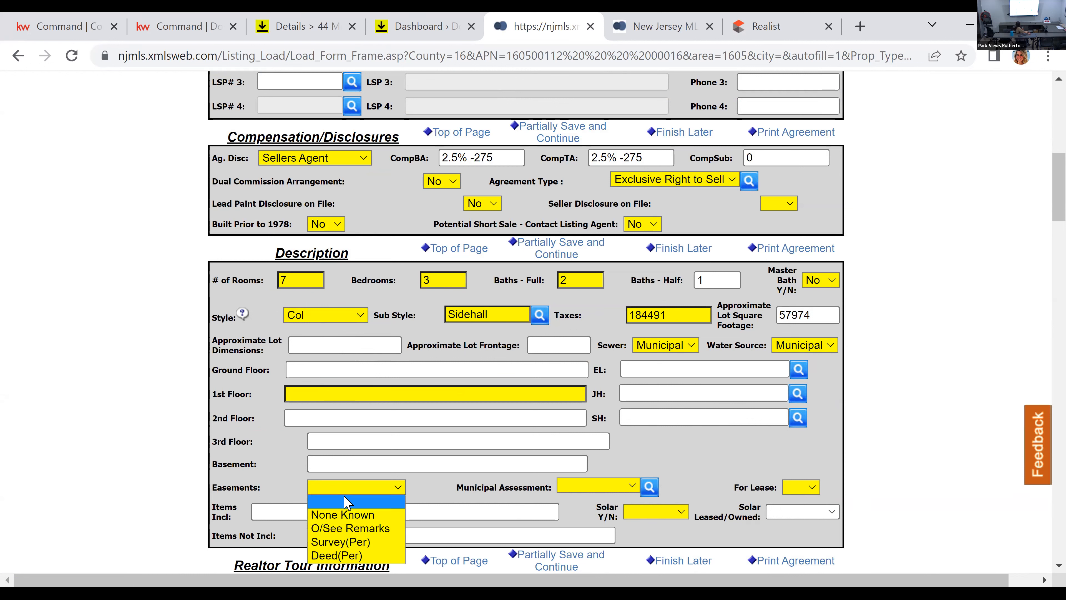
click(349, 518)
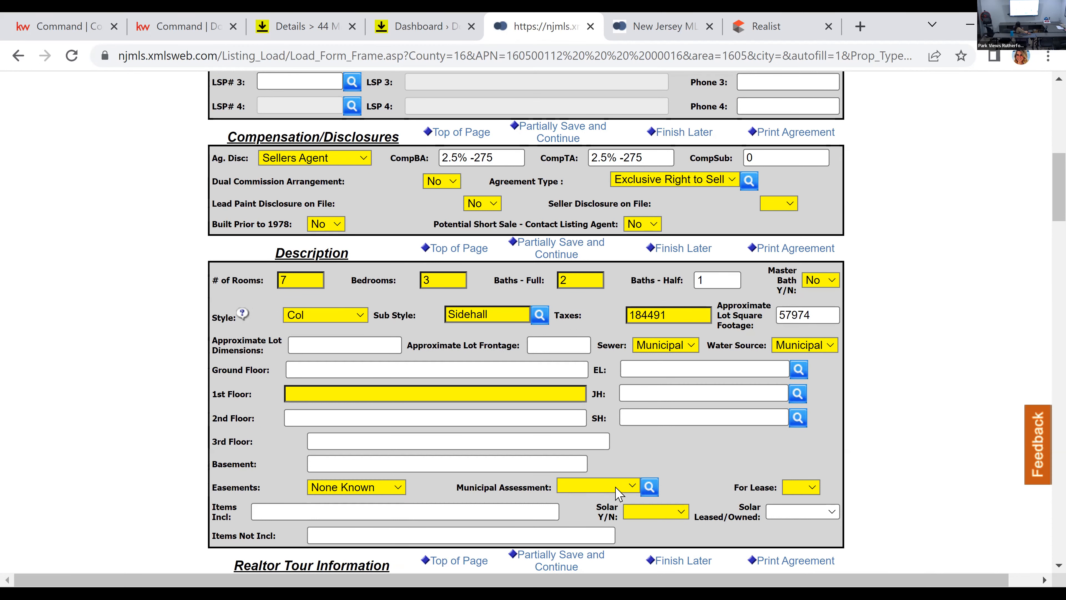
click(619, 487)
click(600, 530)
click(363, 489)
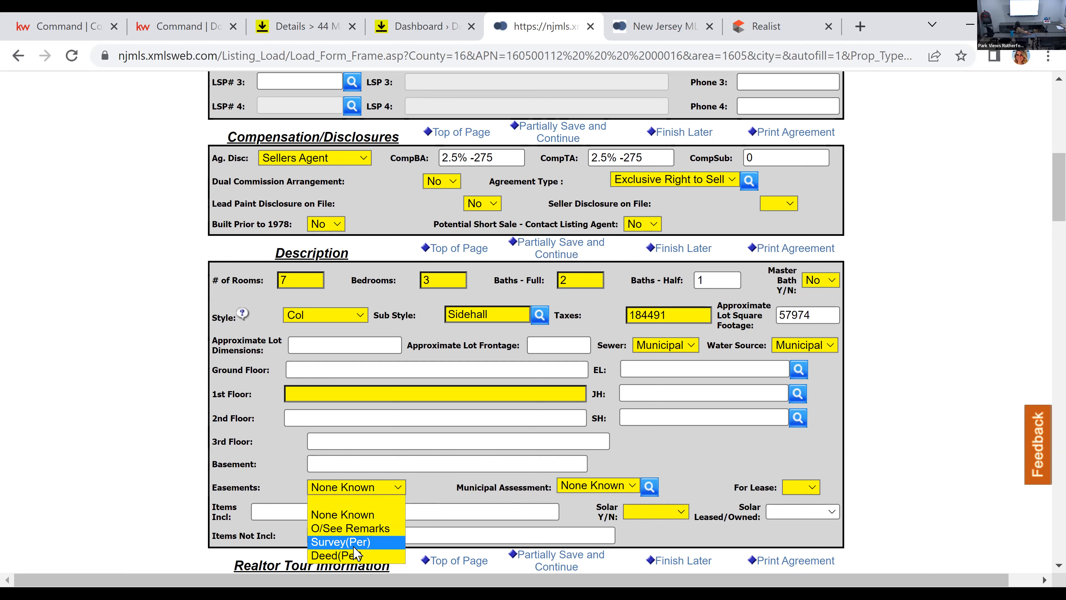
click(511, 500)
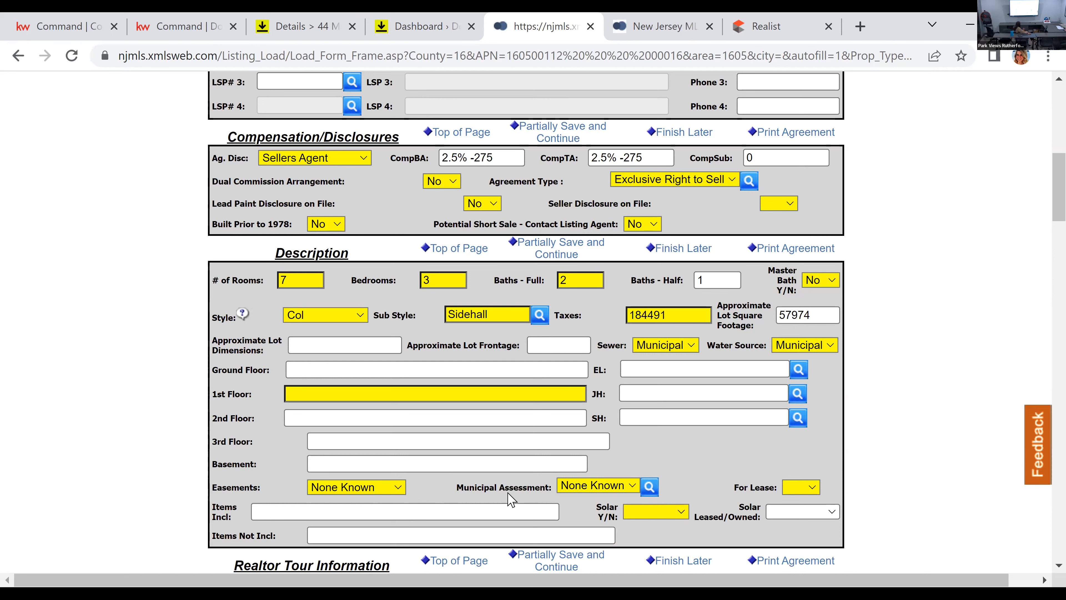
Step: Set For Lease to No and Solar Y/N to Yes, and view the Solar Leased/Owned options without choosing one
click(812, 489)
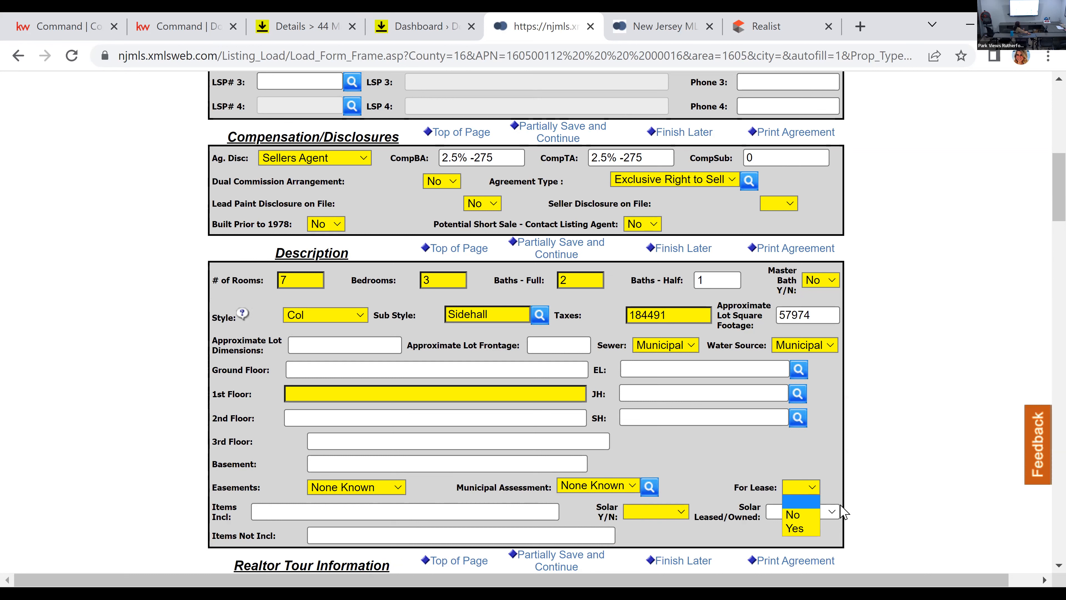
key(Return)
click(654, 518)
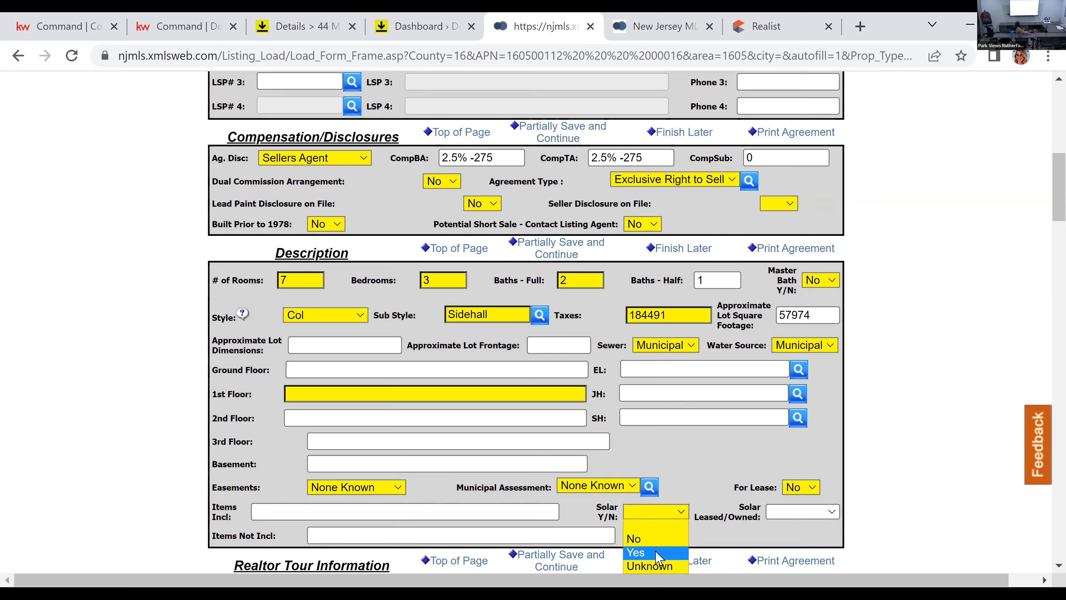
click(655, 530)
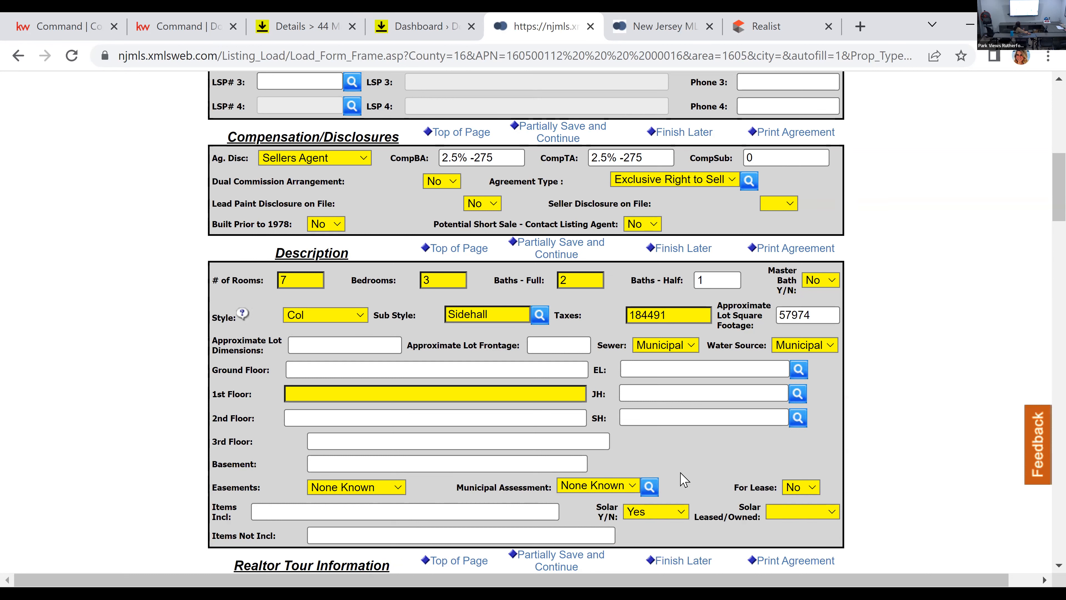
click(789, 512)
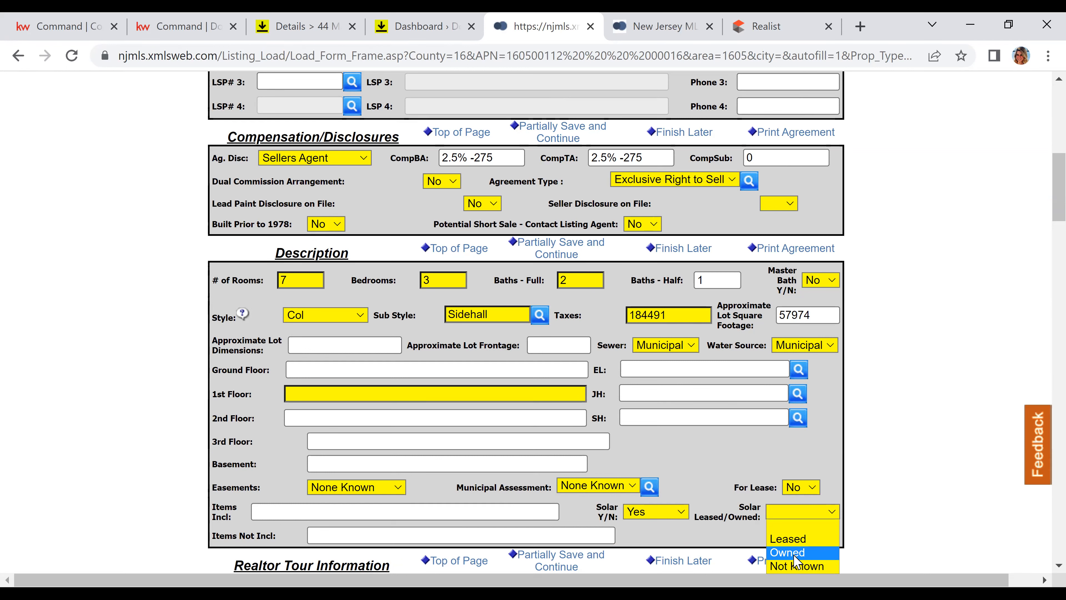
click(700, 460)
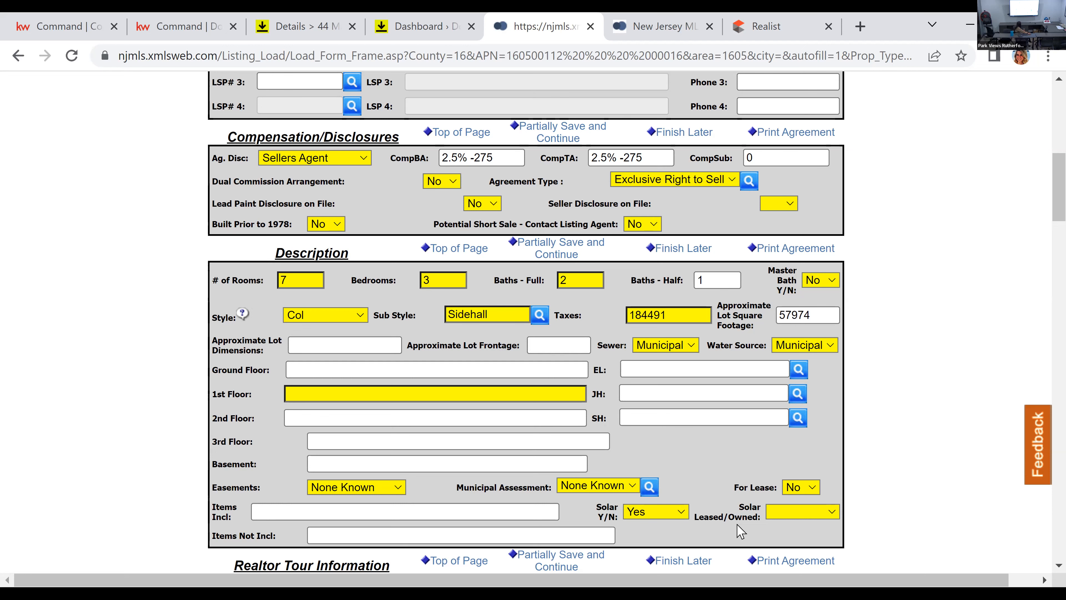
Step: Set Take Photo to No and Possession to 61-90 in the Remarks section
scroll(756, 502, down, 5)
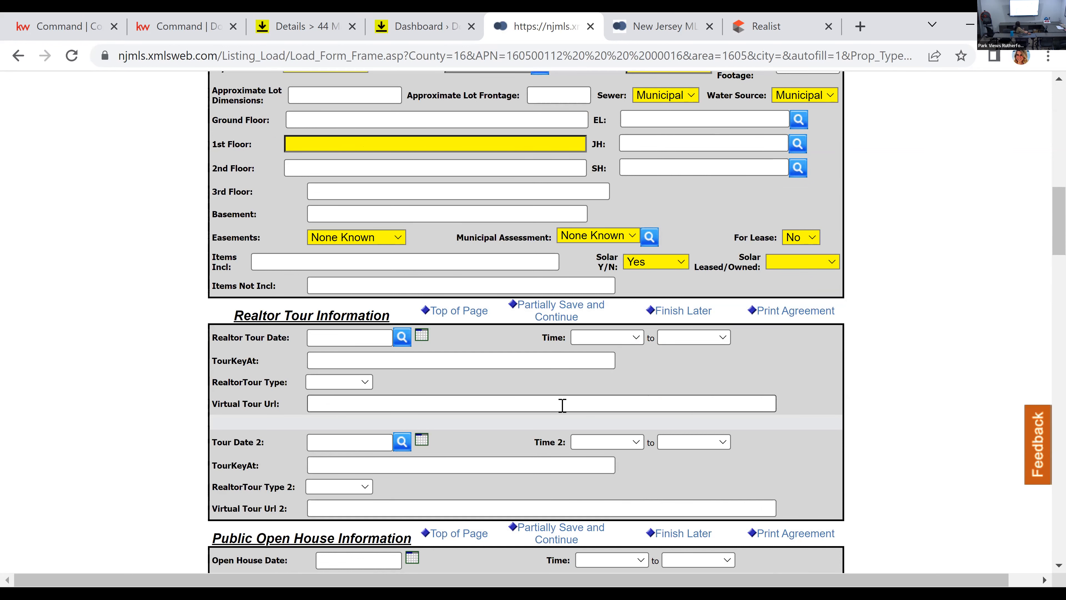
scroll(563, 405, down, 3)
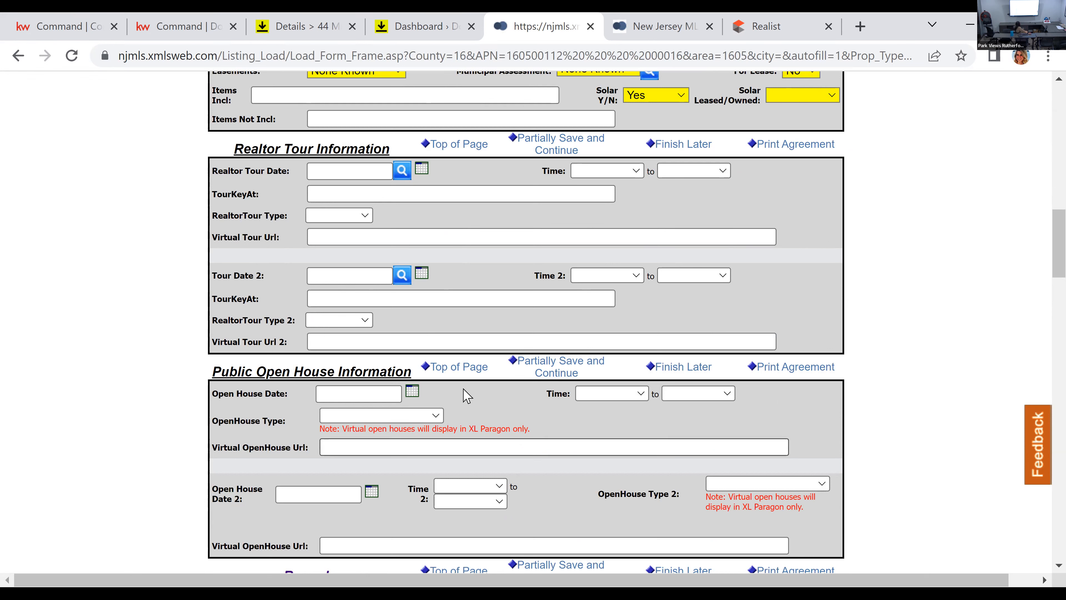
scroll(474, 378, down, 8)
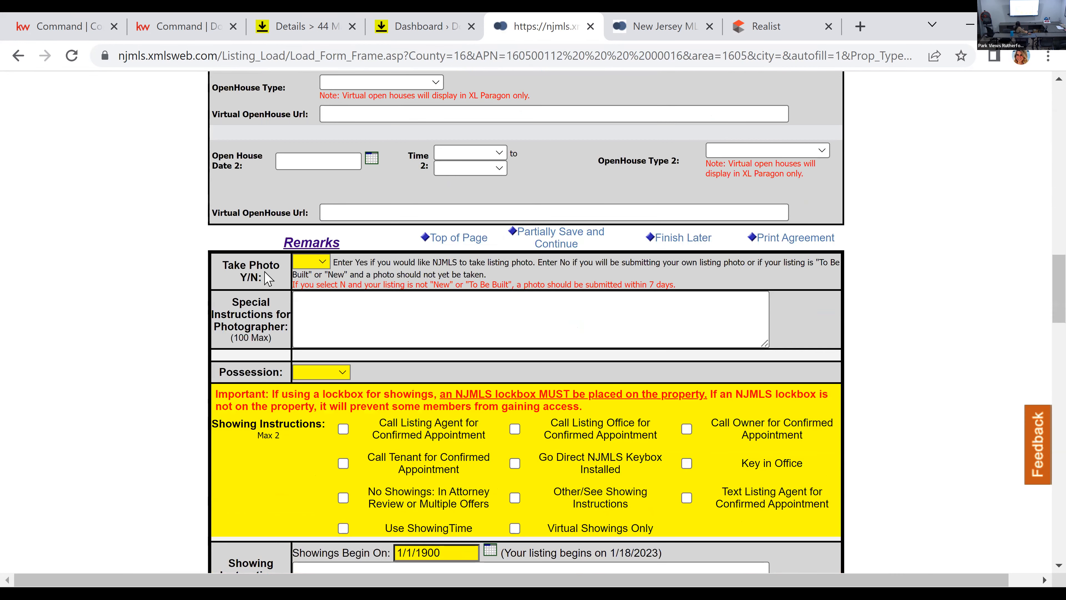
click(314, 266)
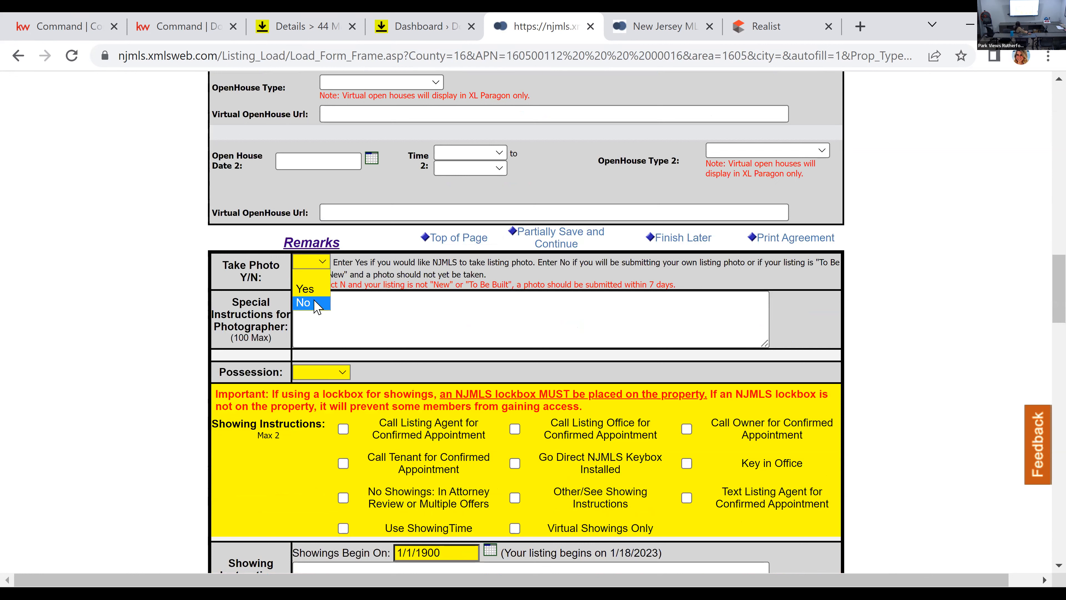
click(315, 301)
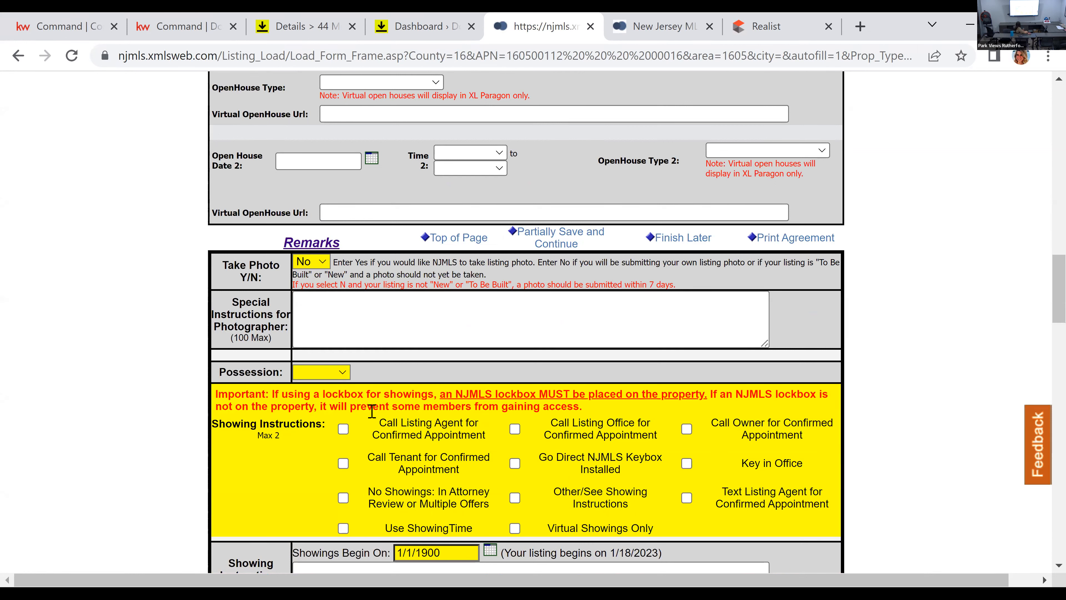
click(339, 374)
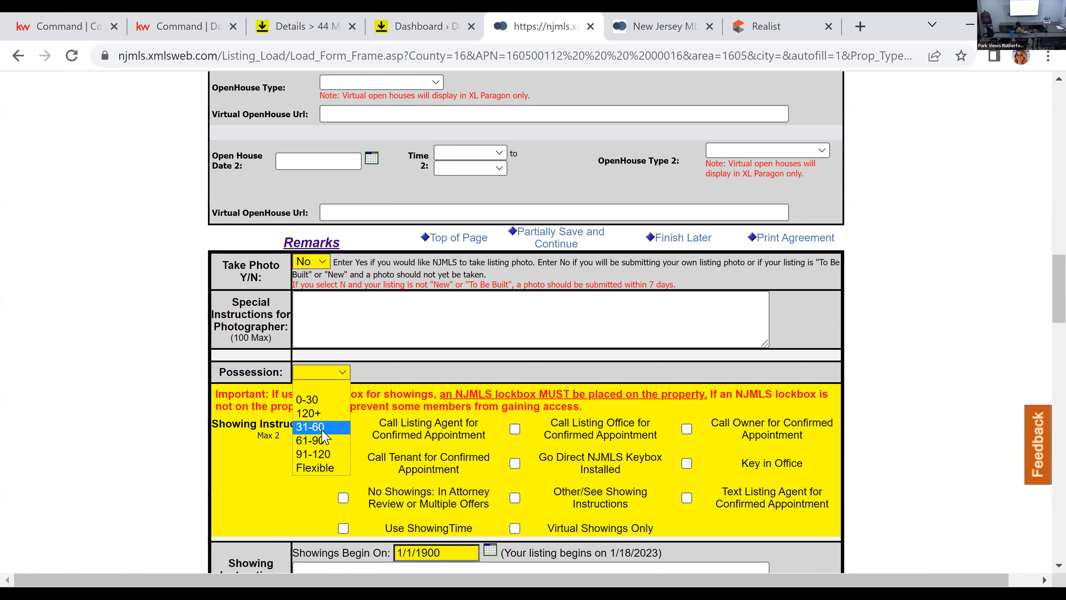
click(334, 441)
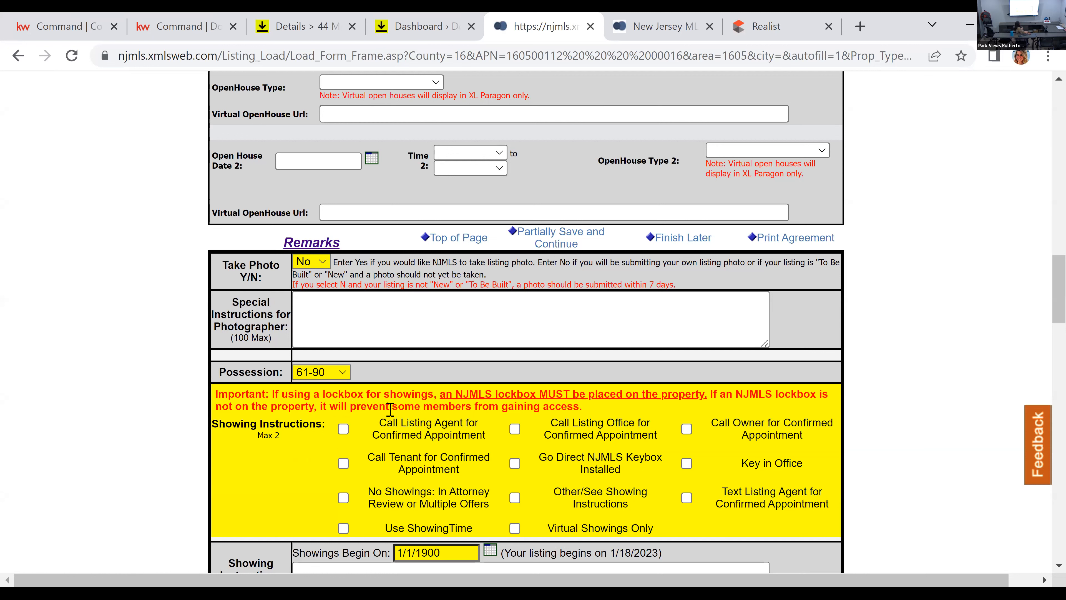
Step: Replace the Showings Begin On date with January 22, 2023
scroll(423, 479, down, 2)
drag(451, 474, 354, 469)
key(BackSpace)
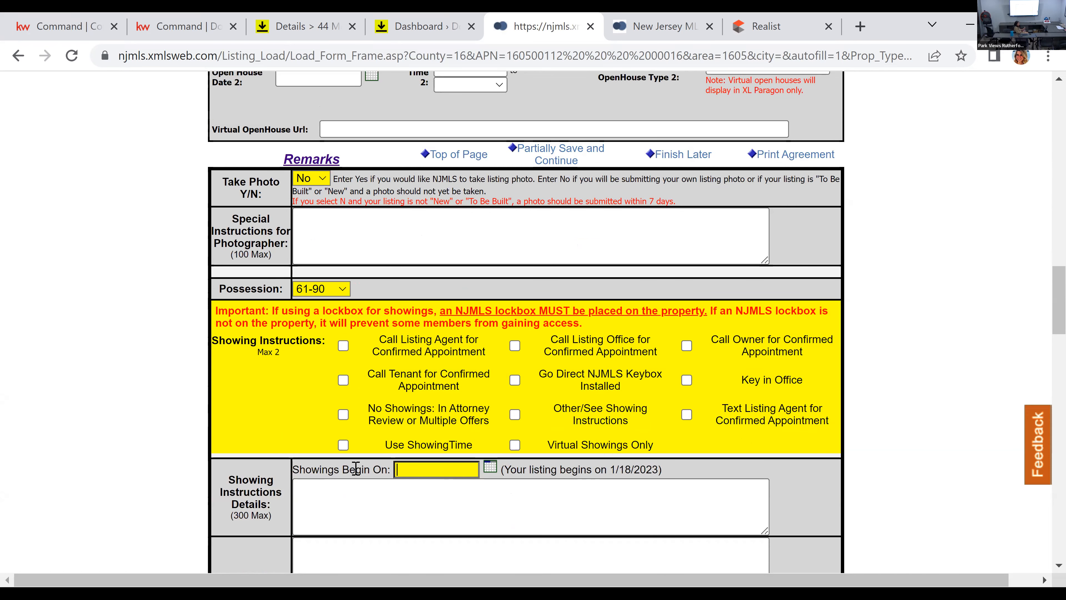
click(488, 469)
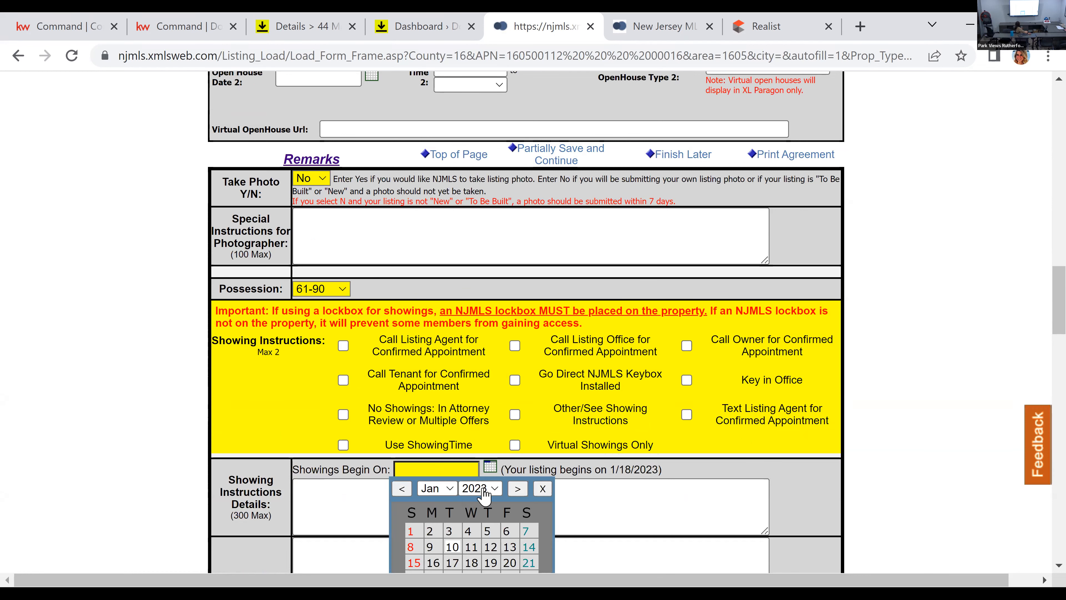
scroll(476, 492, down, 2)
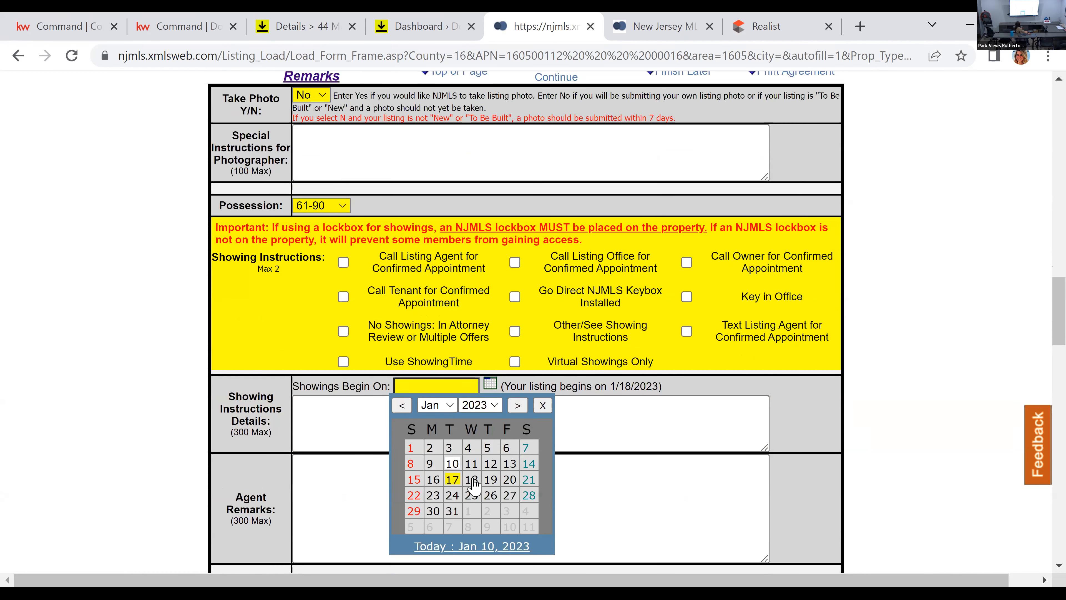
click(413, 495)
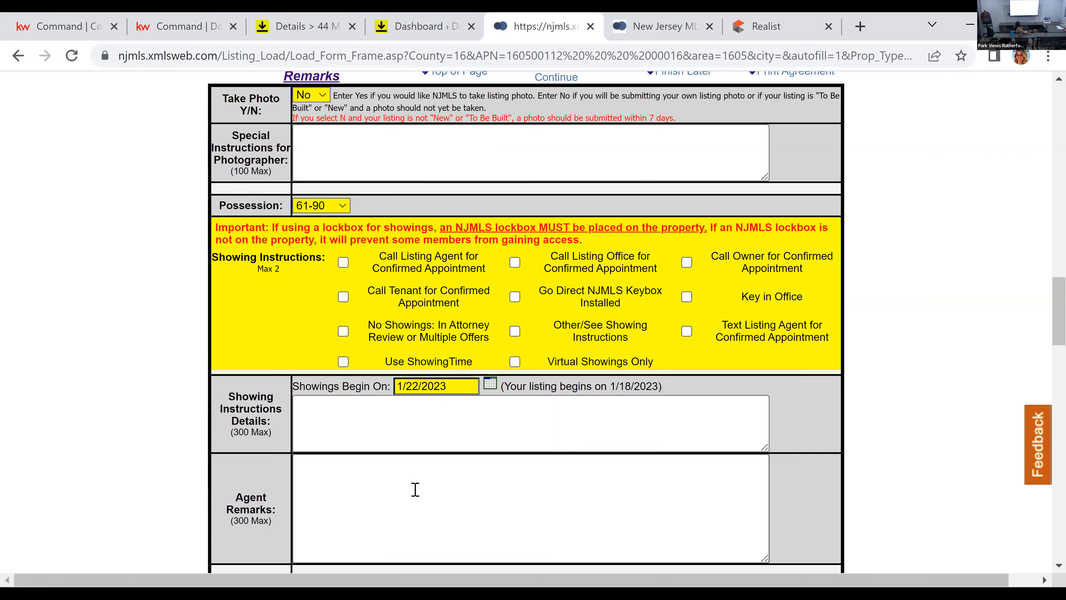
click(490, 383)
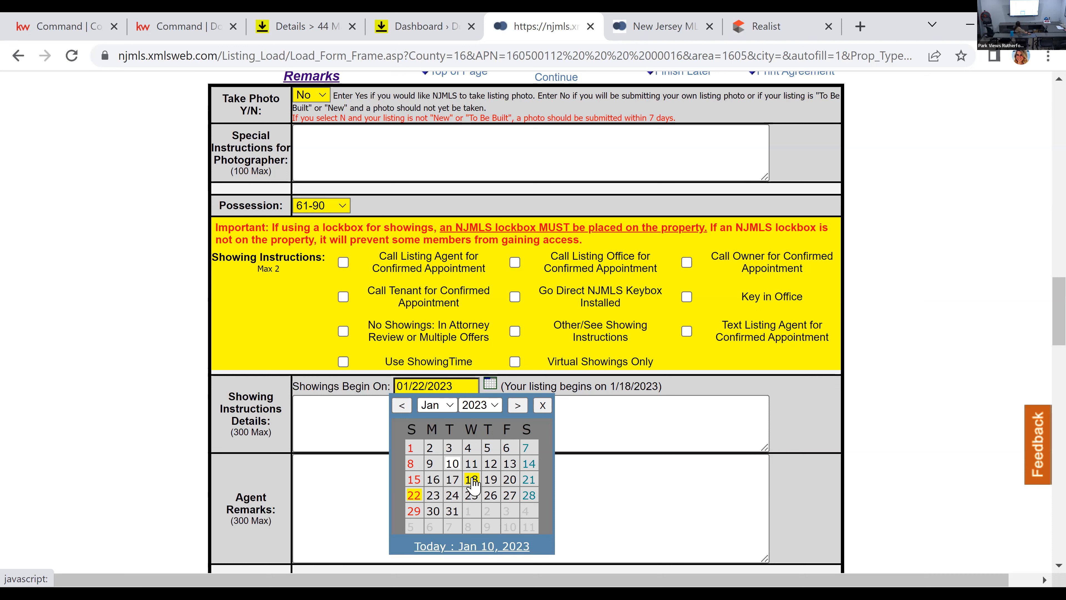
click(671, 402)
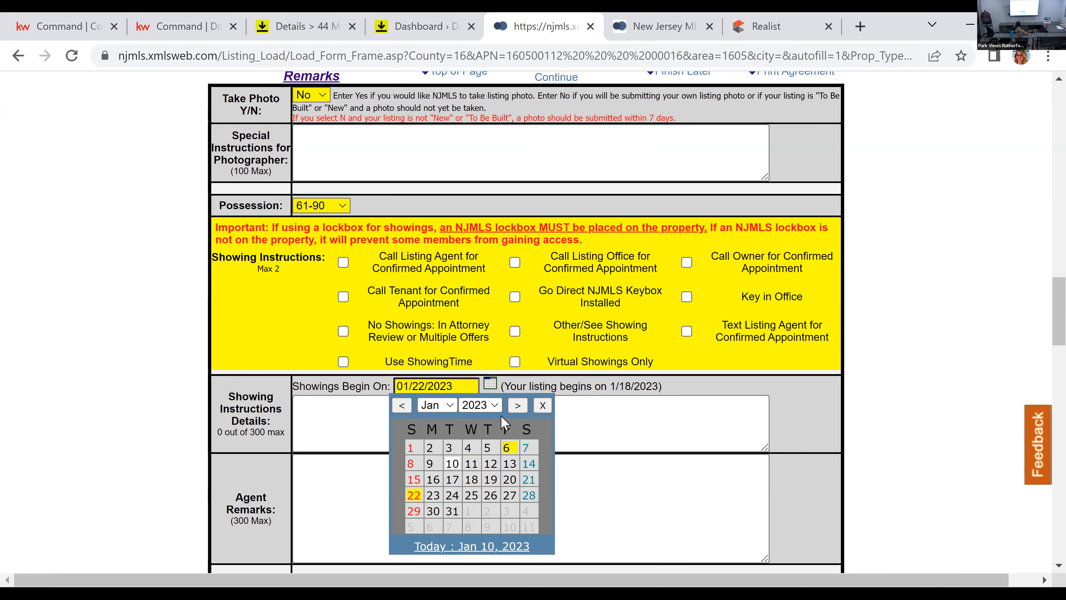
click(542, 405)
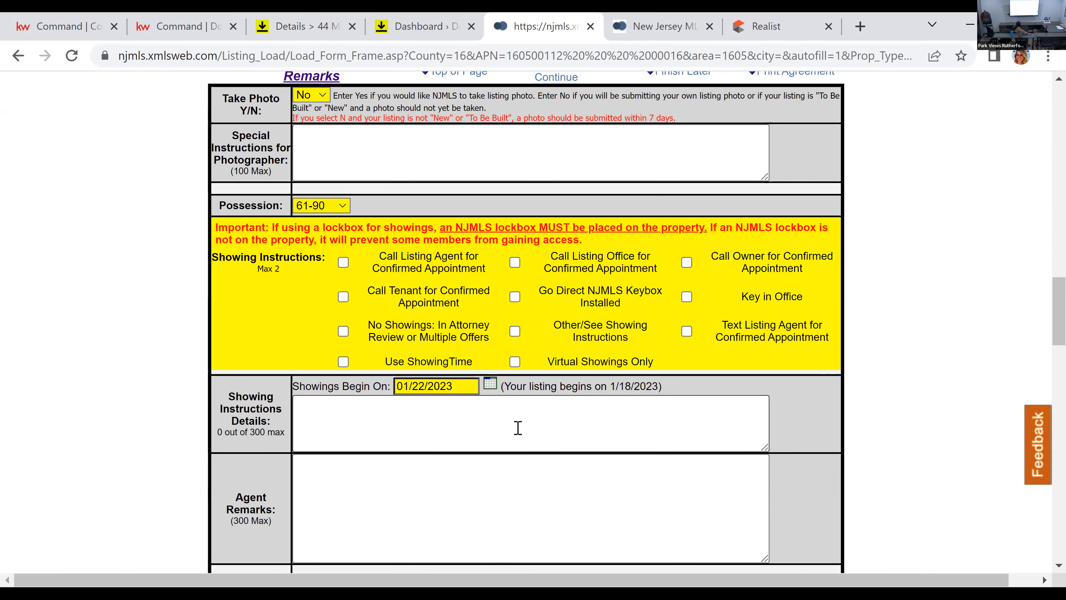
Step: Review the showing details, Agent Remarks and Customer Remarks fields, down to the Internet Options section
scroll(519, 438, down, 2)
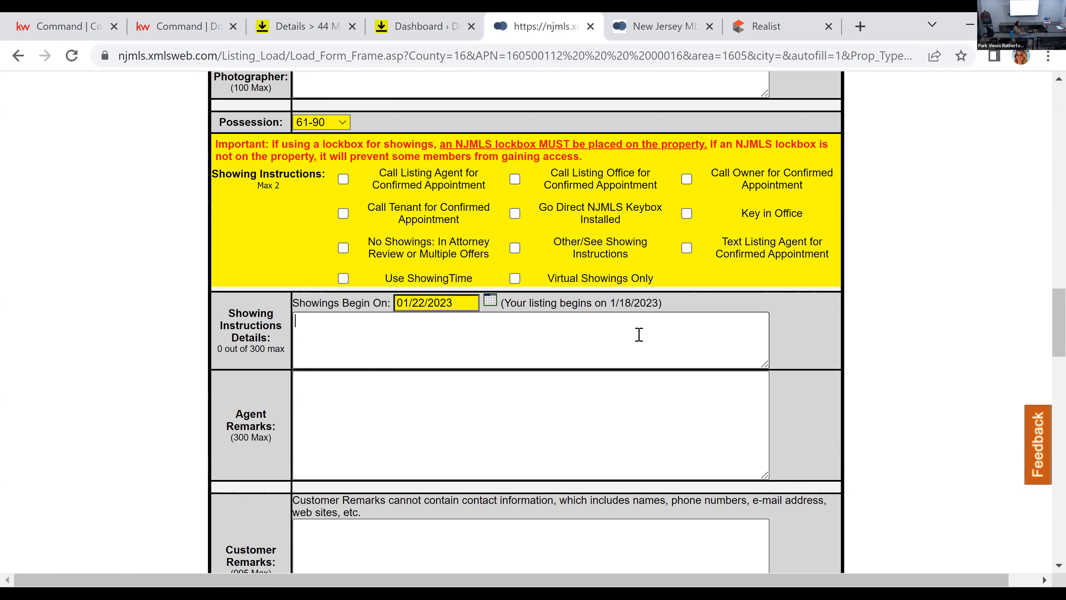
click(607, 403)
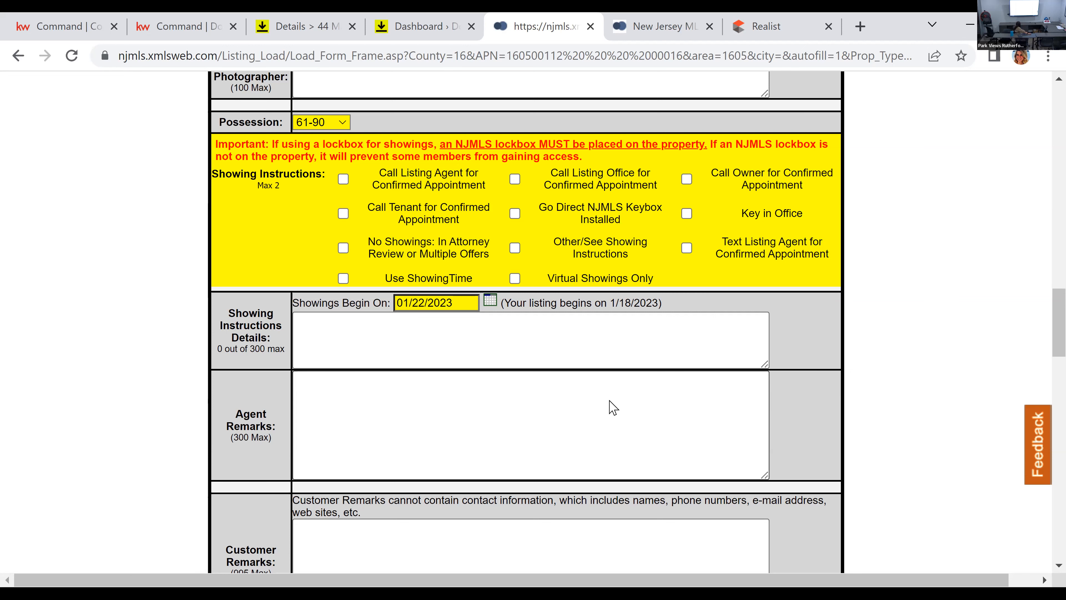
scroll(612, 408, down, 4)
scroll(543, 413, down, 2)
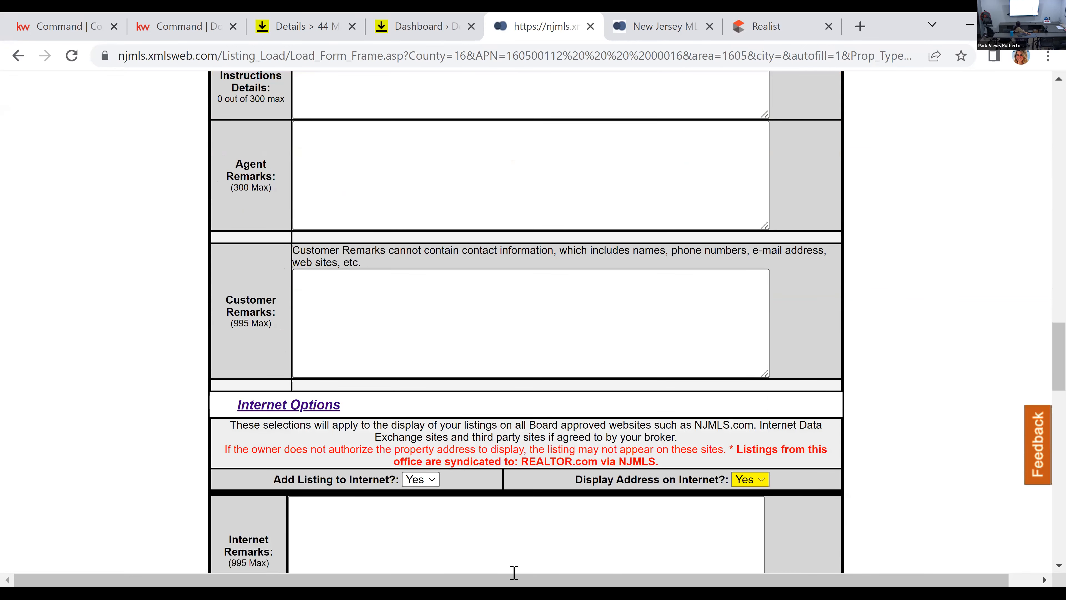
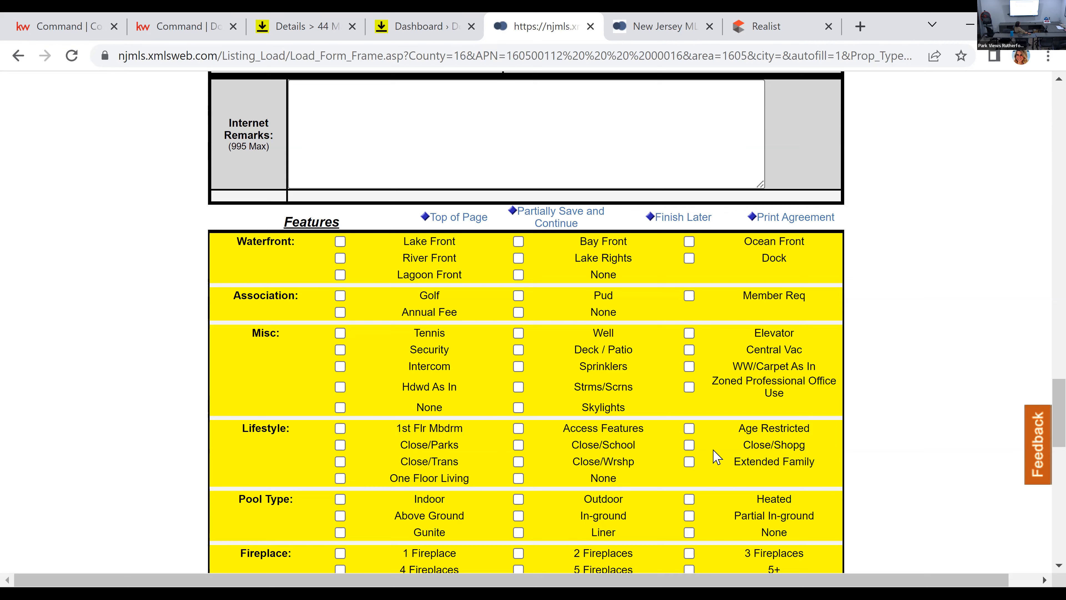
Step: Mark Year Built as 2000's in the Features section of the listing form
scroll(717, 458, down, 4)
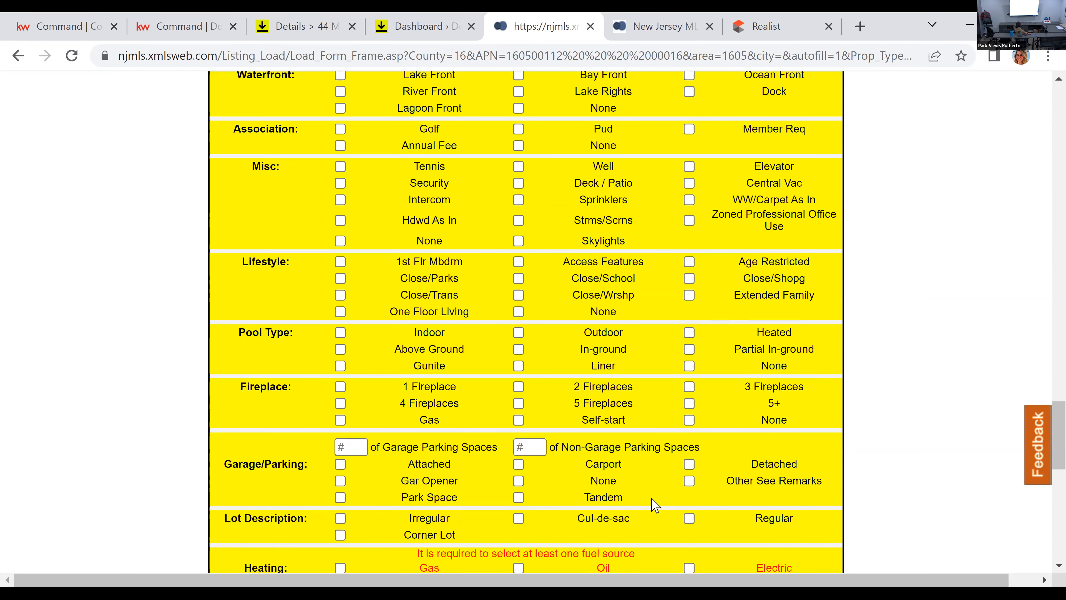
scroll(432, 416, down, 4)
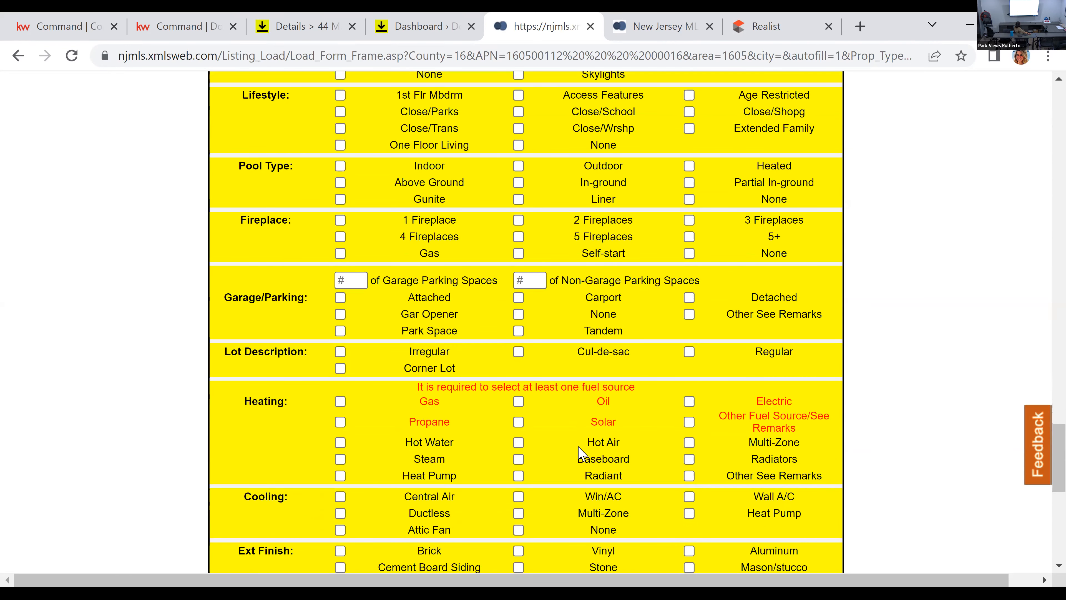
scroll(471, 344, down, 4)
scroll(470, 344, down, 4)
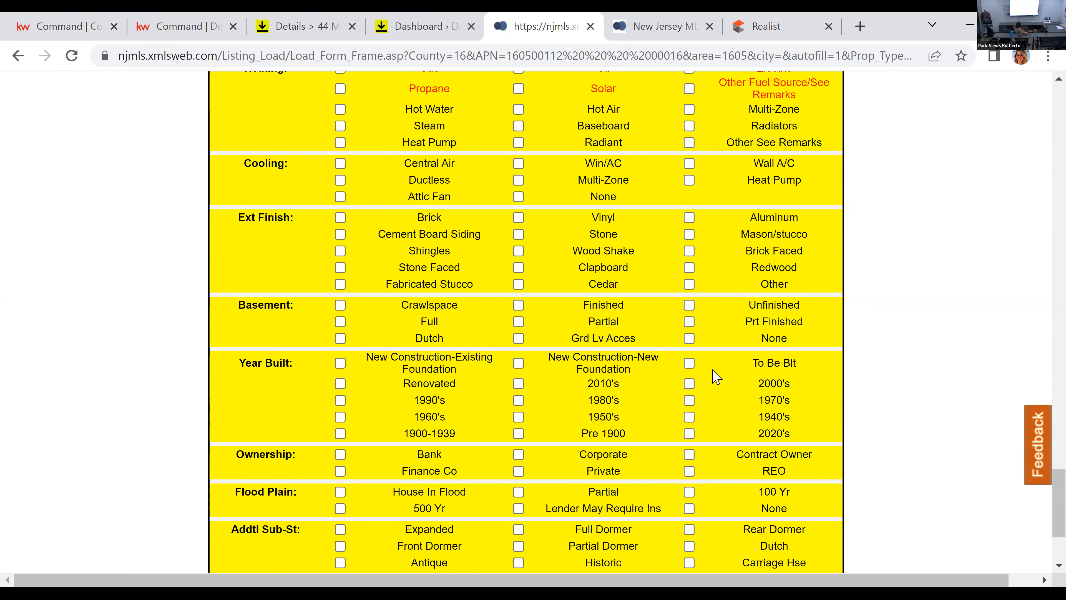
click(689, 384)
Step: Switch to Realist and examine the property's flood map, including the flood zone determination, legend and surrounding flood zones
mouse_move(804, 24)
scroll(309, 425, down, 2)
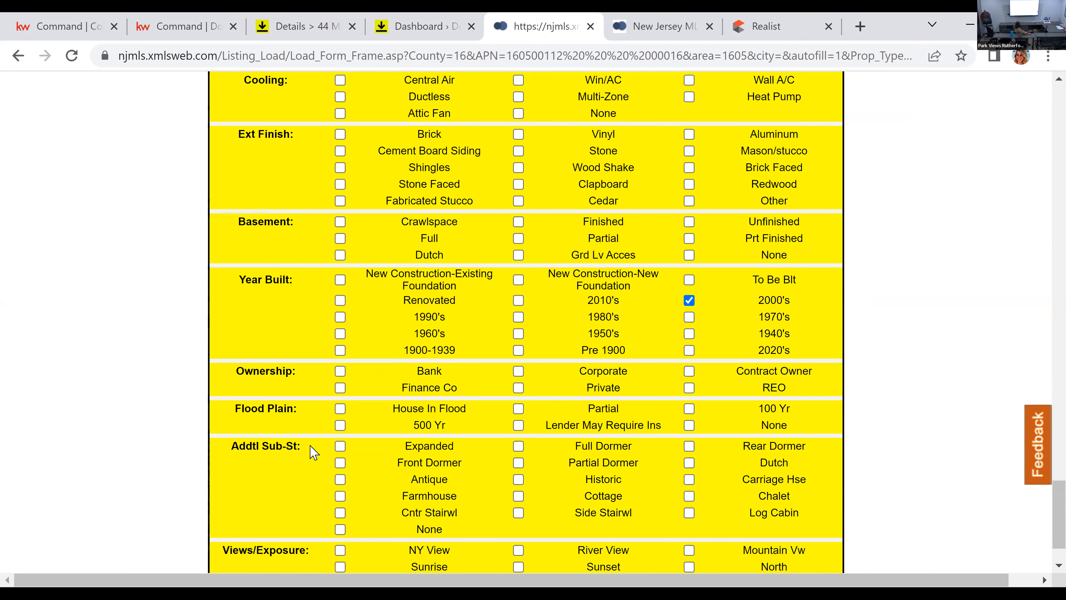
click(746, 19)
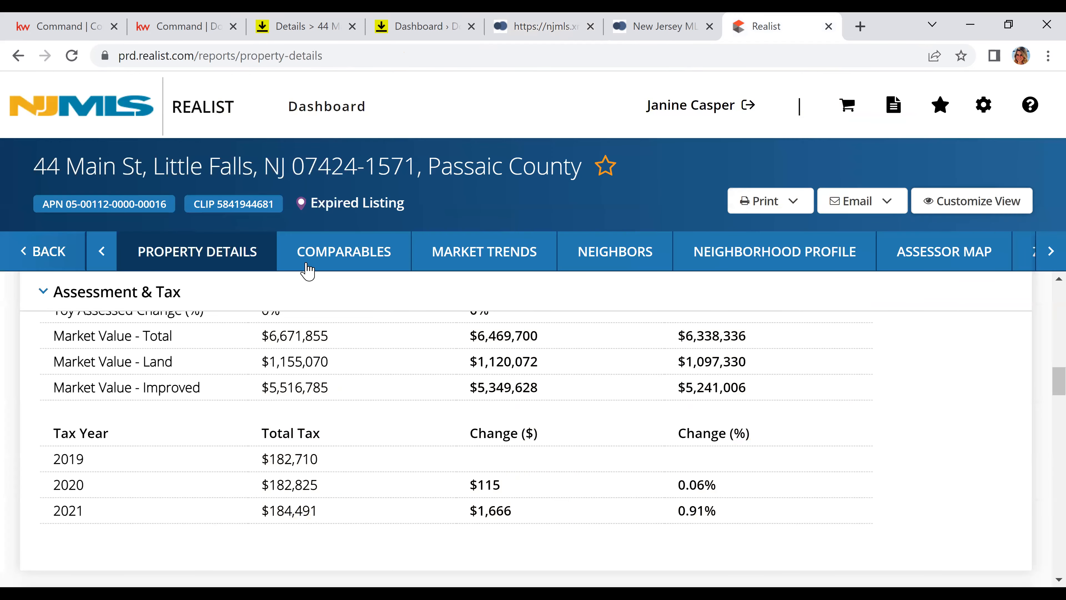
click(1052, 251)
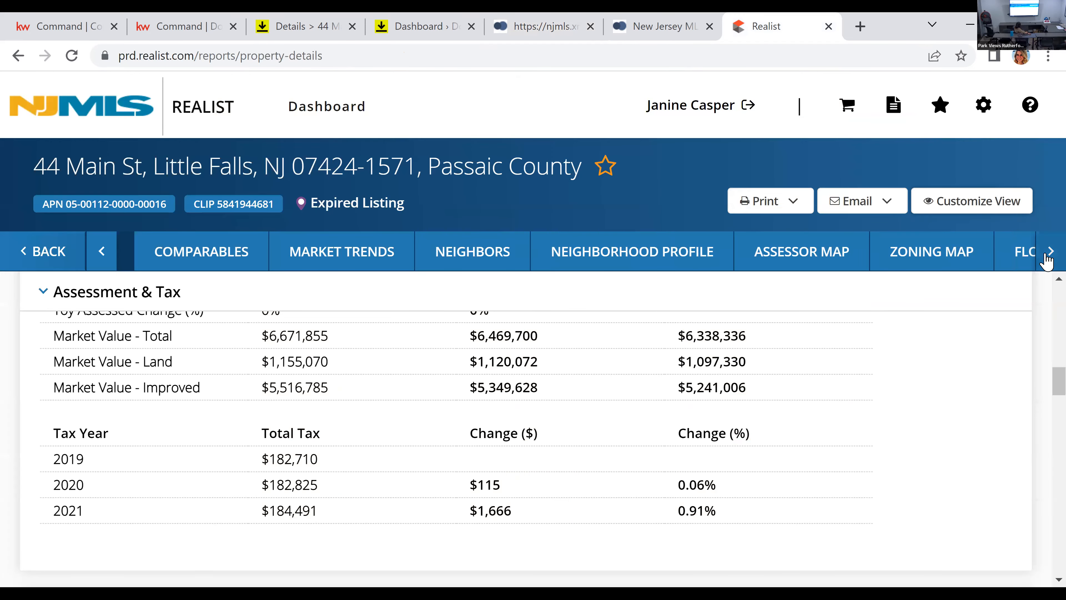
click(1051, 251)
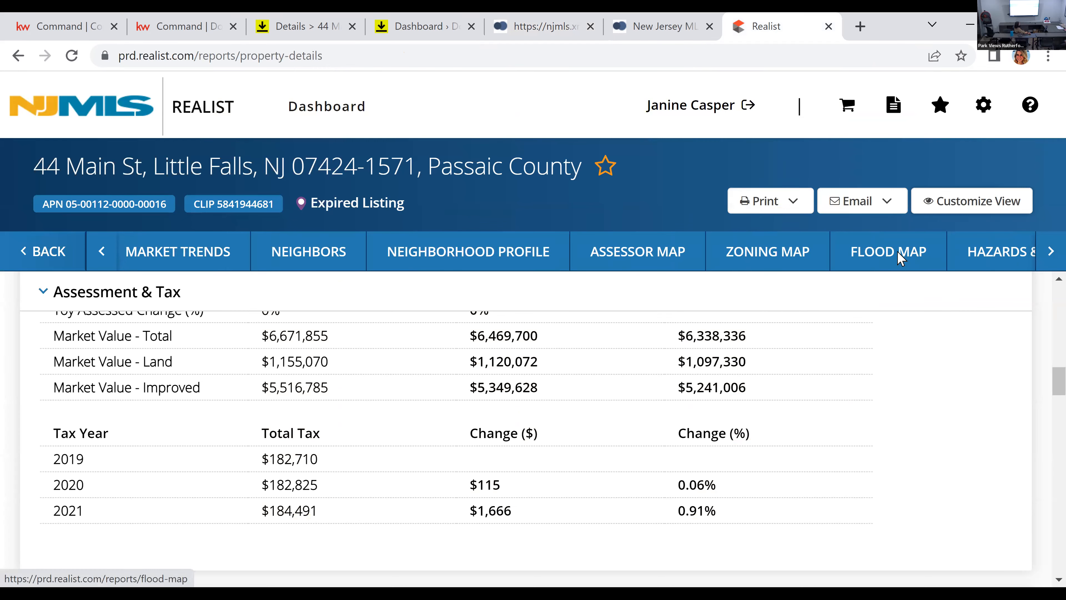
click(898, 258)
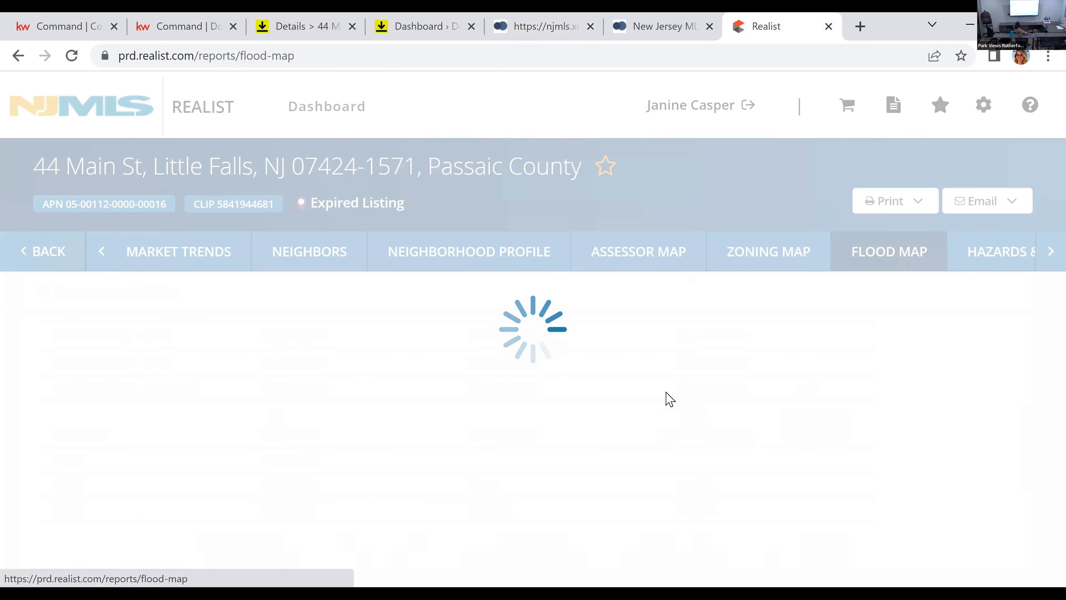
scroll(647, 387, down, 4)
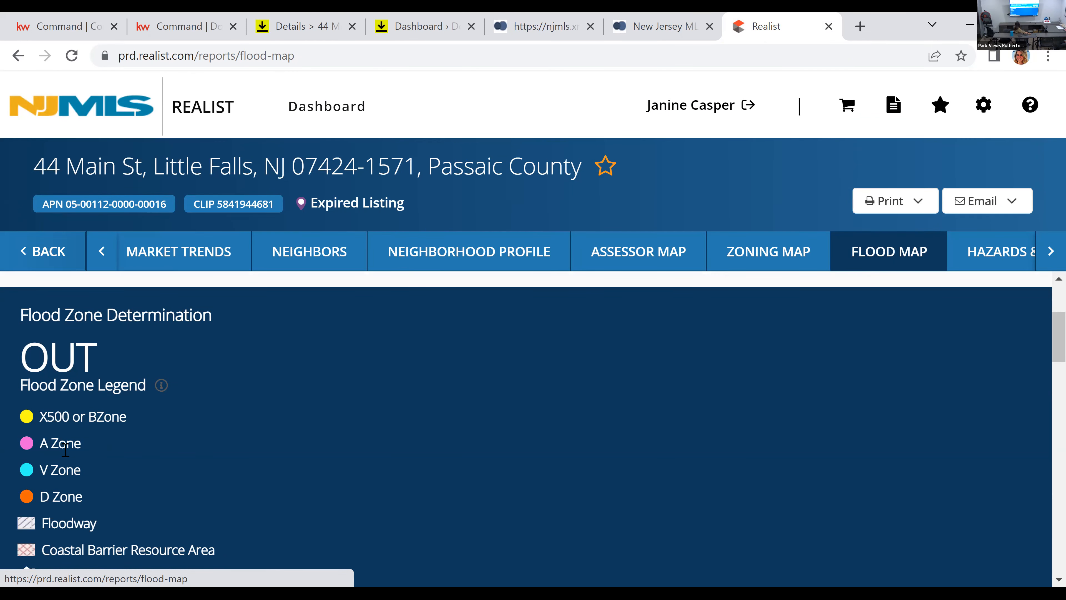
scroll(227, 433, down, 2)
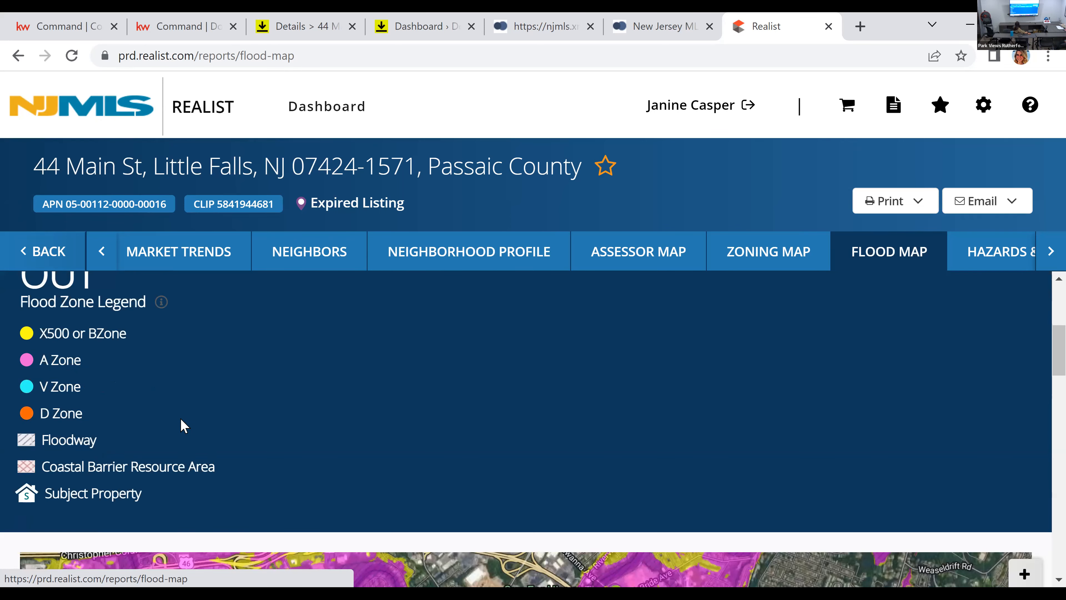
scroll(181, 425, down, 2)
scroll(182, 420, down, 2)
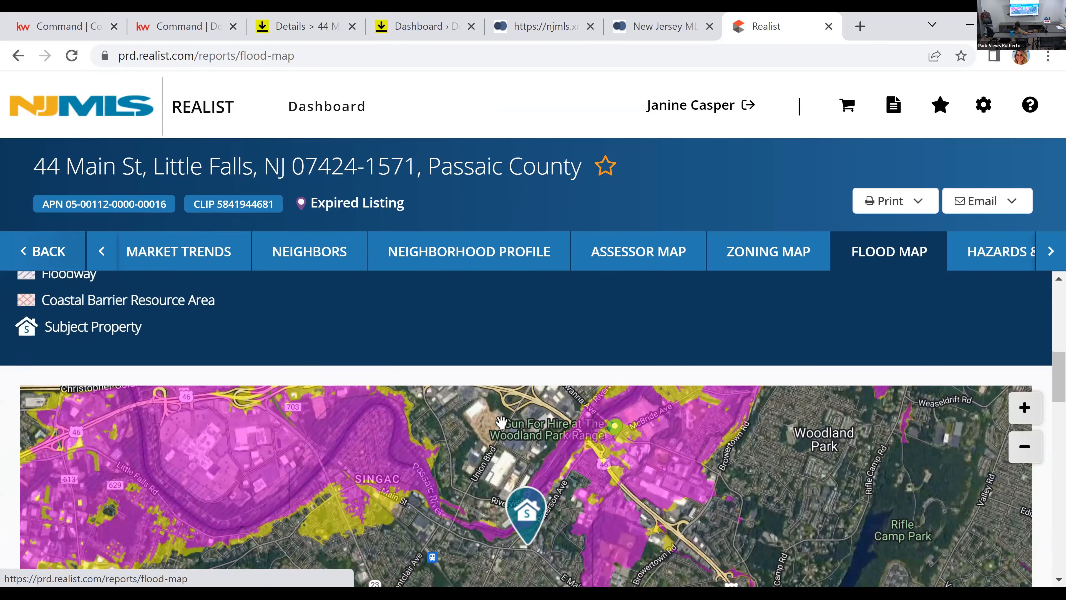
scroll(519, 352, down, 4)
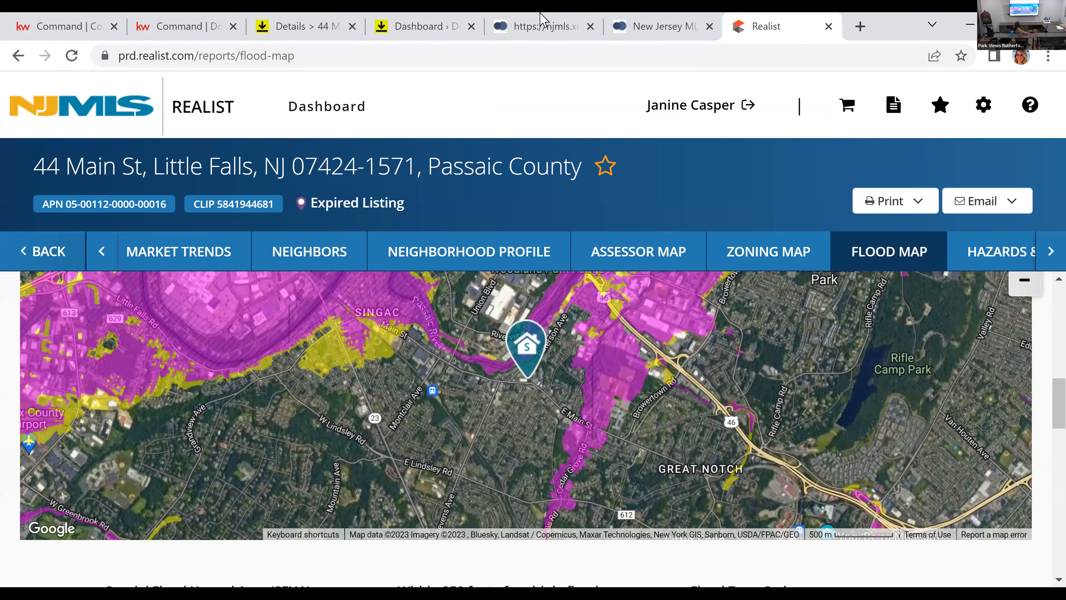
Step: Return to the NJMLS listing form and mark Flood Plain as 500 Yr and Lender May Require Ins, leaving None unchecked
click(541, 26)
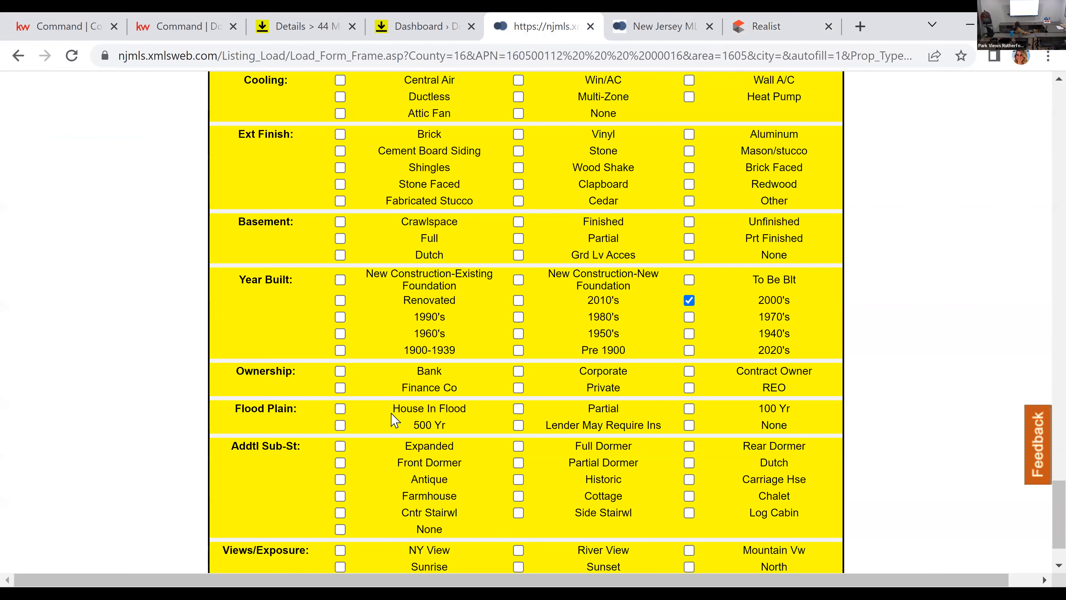
click(689, 425)
click(340, 426)
click(518, 425)
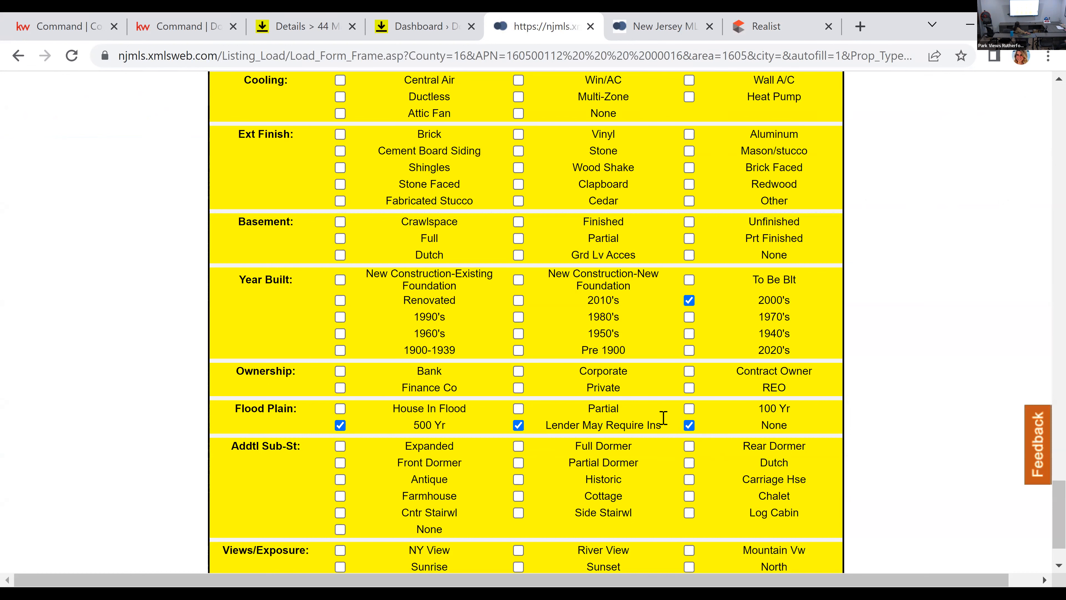
click(689, 425)
Step: Partially save the listing form and open its listing agreement for printing
scroll(378, 530, down, 2)
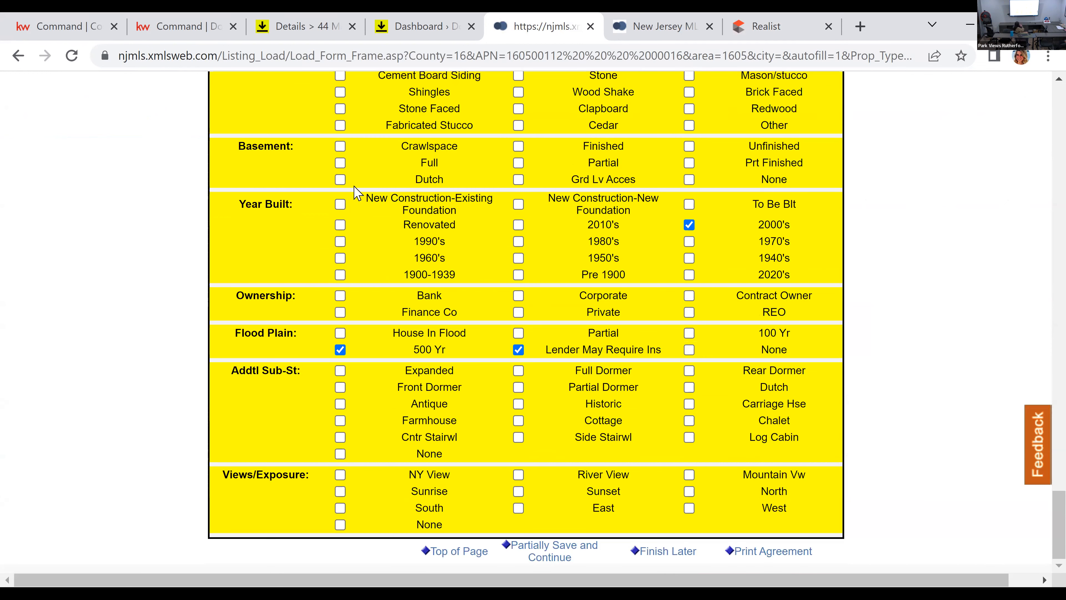
click(550, 553)
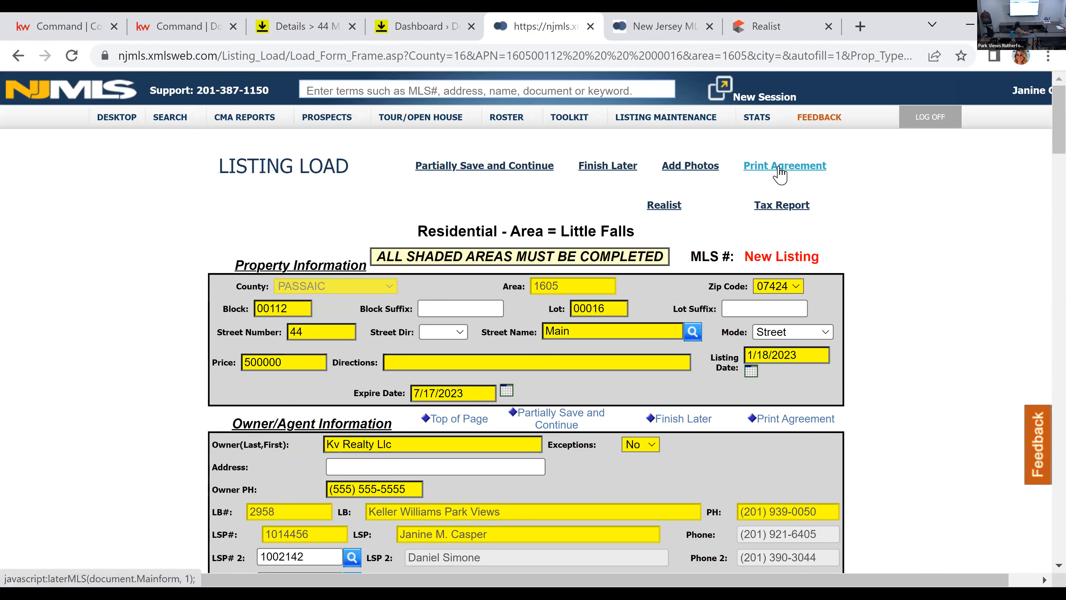
click(775, 171)
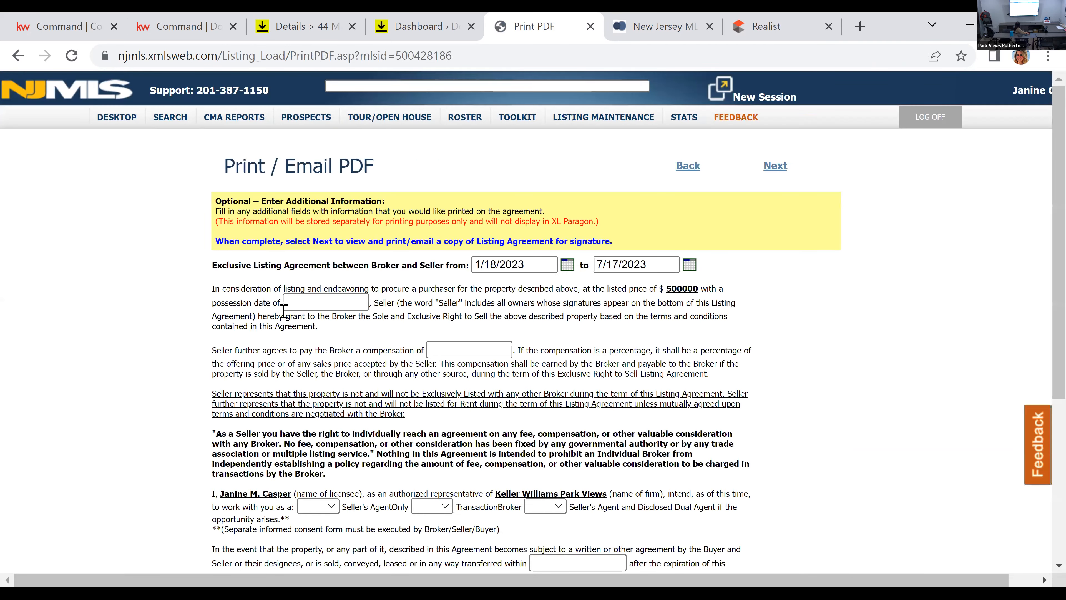
Step: Set the agreement's possession date to TBD and the broker compensation to 5%
click(307, 296)
text(TBD)
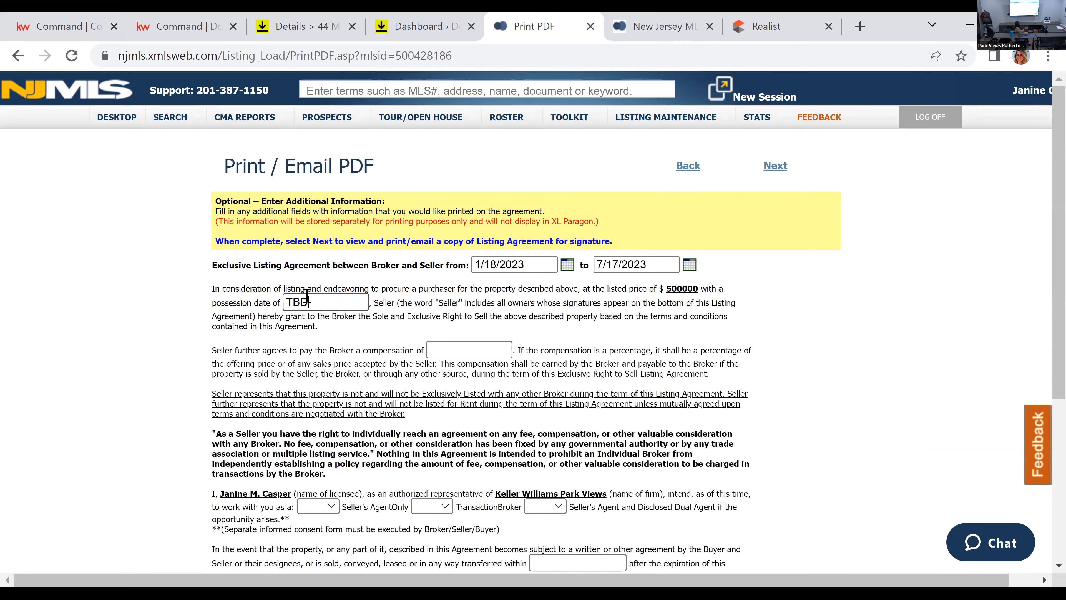
click(430, 350)
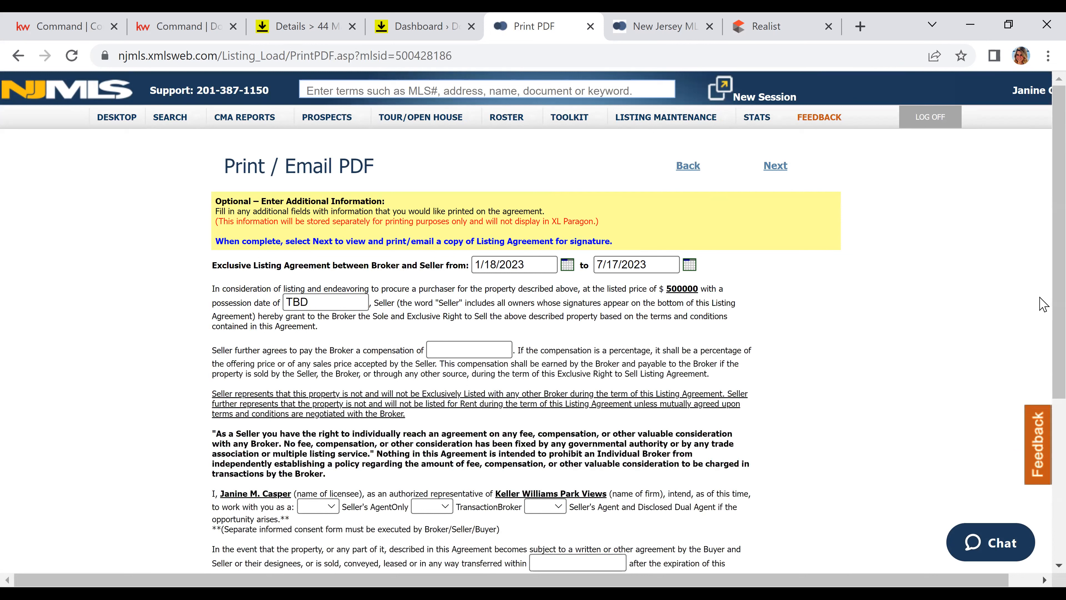
text(5%)
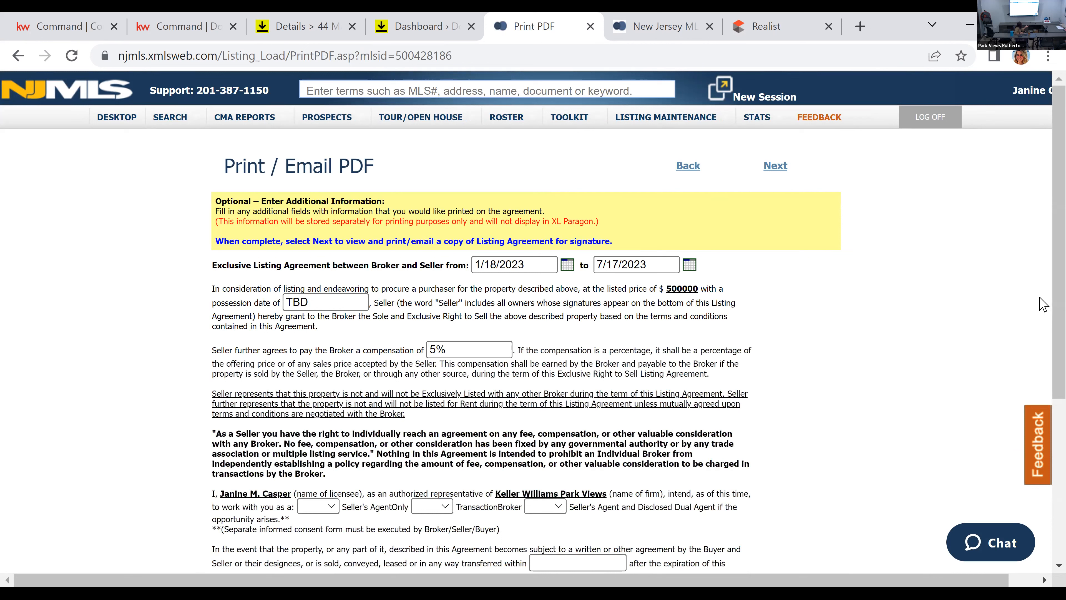
text((4% if j)
key(BackSpace)
key(BackSpace)
key(BackSpace)
key(BackSpace)
key(BackSpace)
key(BackSpace)
key(BackSpace)
text(%)
Step: Set Seller's Agent and Disclosed Dual Agent to YES and the protection period after expiration to 60 days
scroll(1030, 299, down, 3)
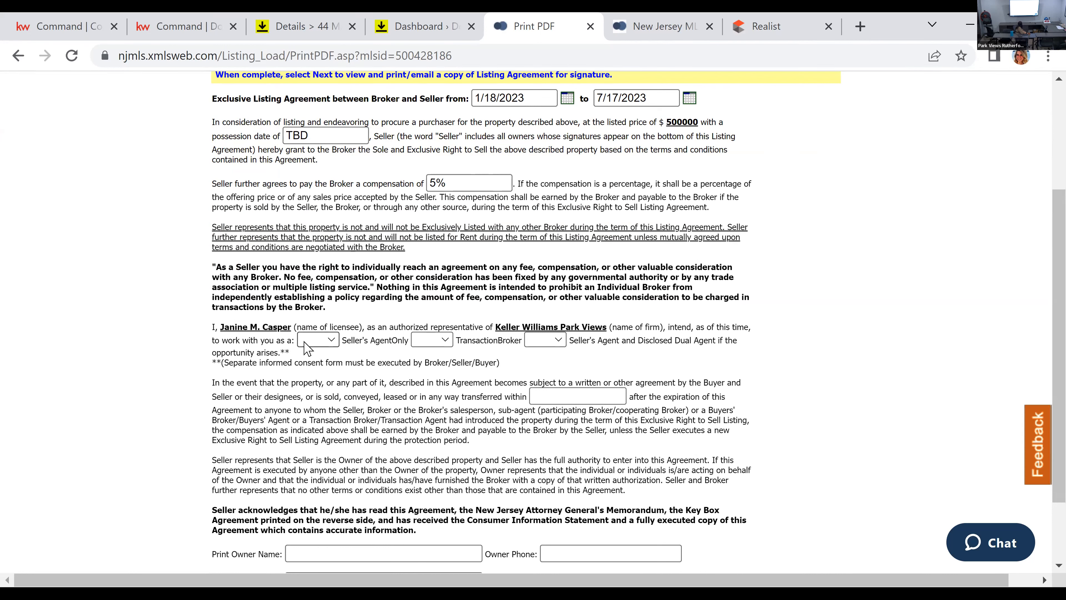
click(551, 336)
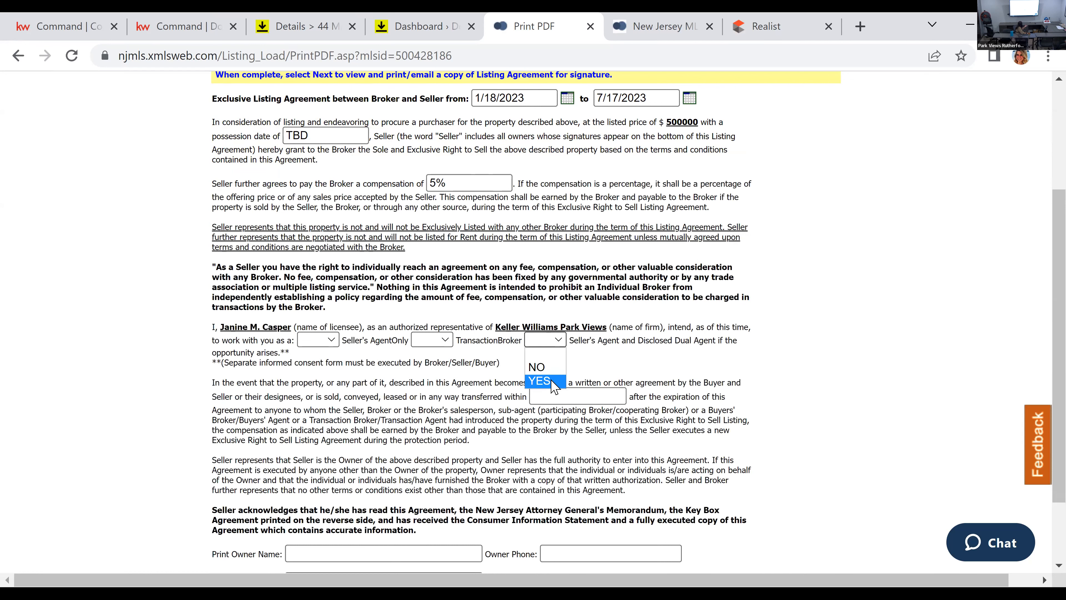
click(557, 381)
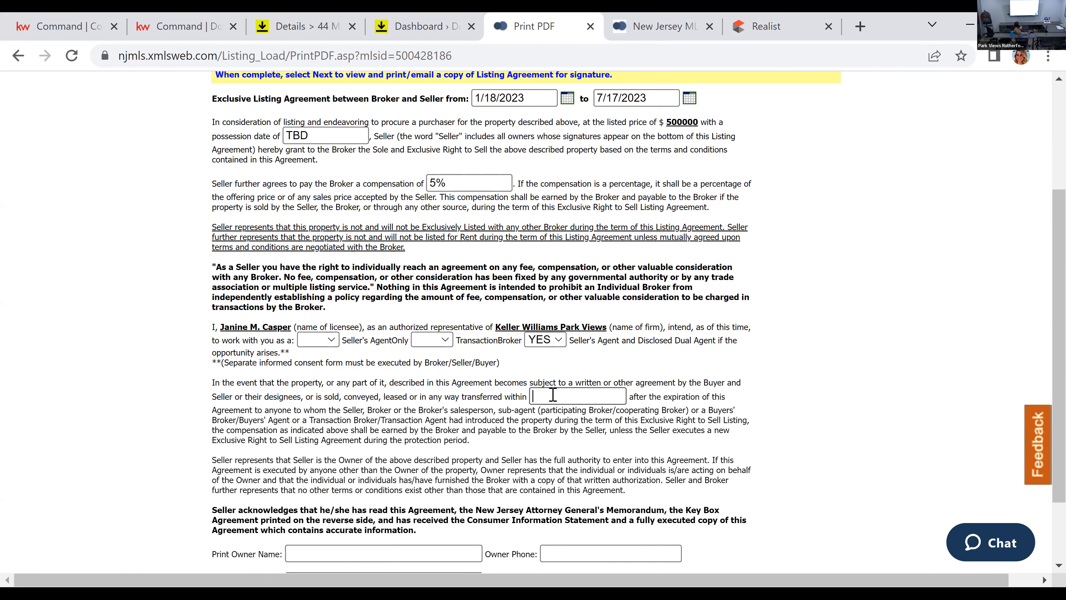
text(60 days)
Step: Fill in the first owner's printed name and the owner phone number on the agreement
scroll(464, 378, down, 2)
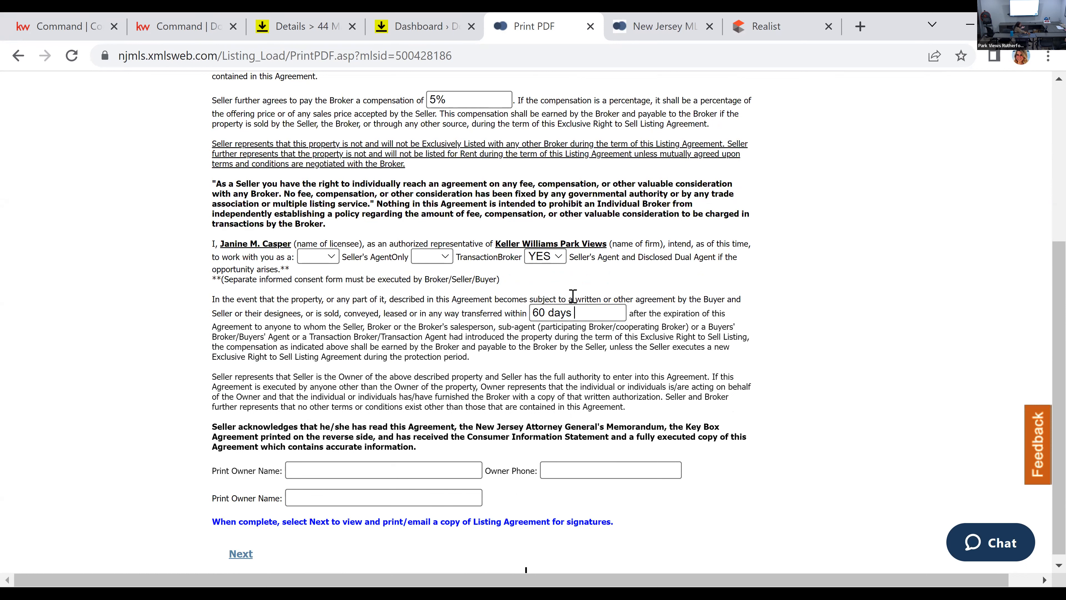
click(410, 467)
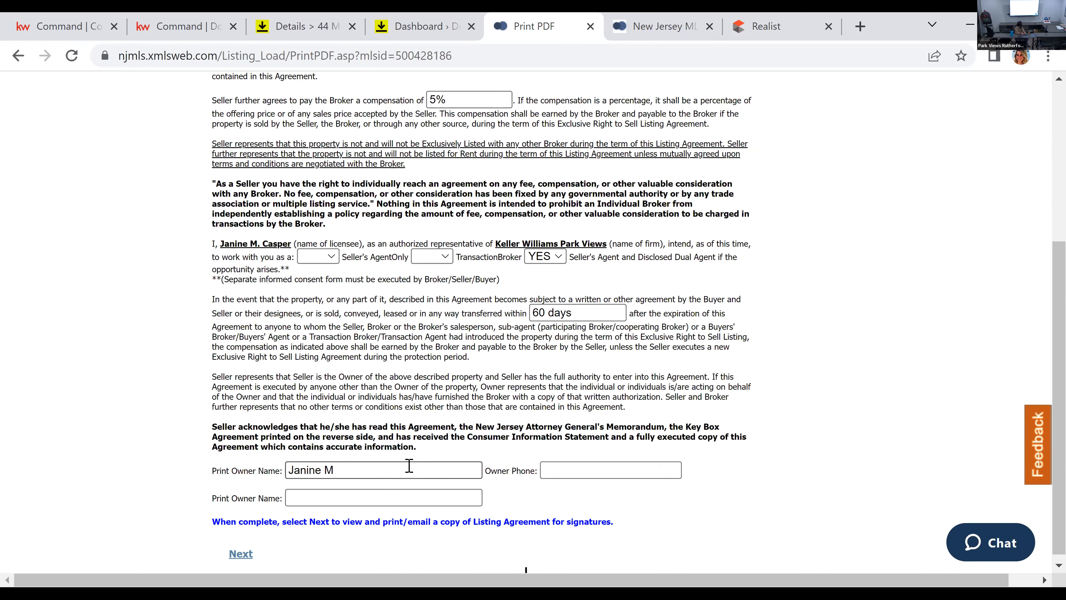
key(Tab)
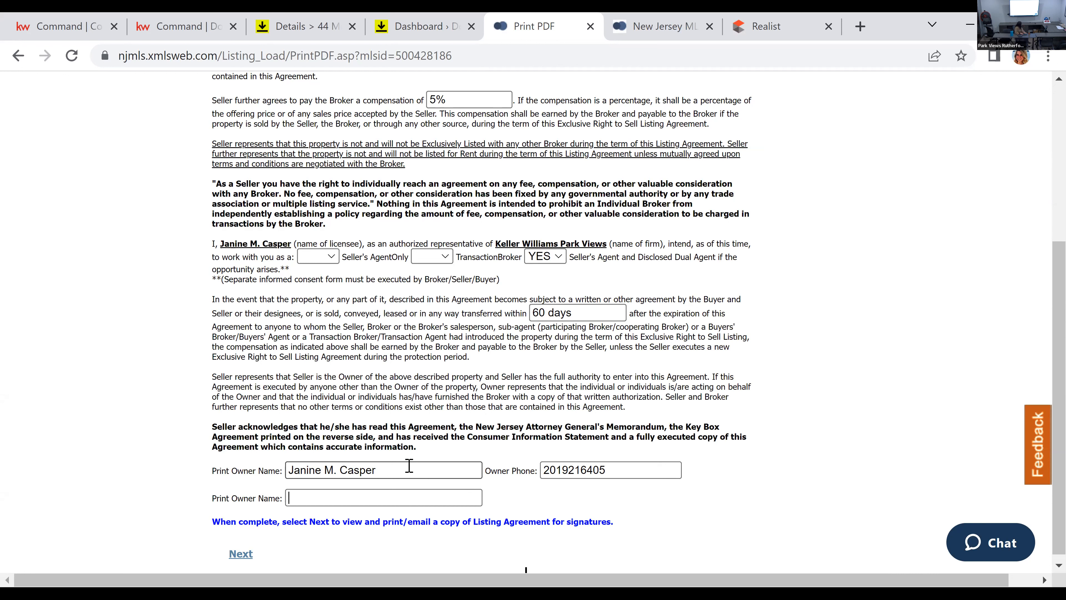
Step: Fill in the second owner's printed name on the agreement
scroll(854, 417, down, 1)
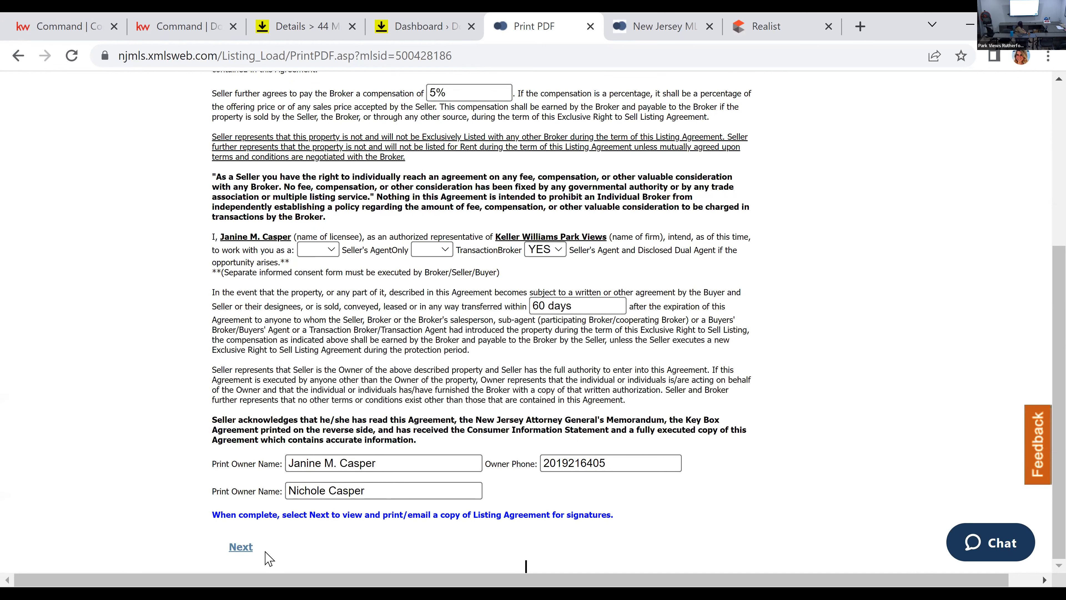
Step: Continue to the agreement's print and email options and toggle the Include WorkSheet option
click(241, 547)
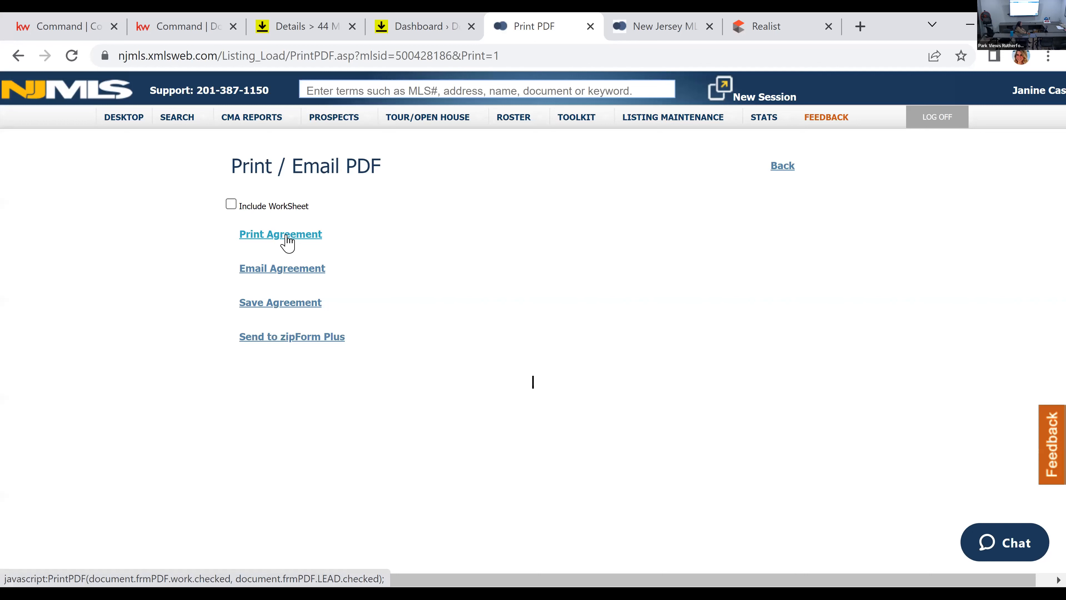
click(231, 204)
click(231, 205)
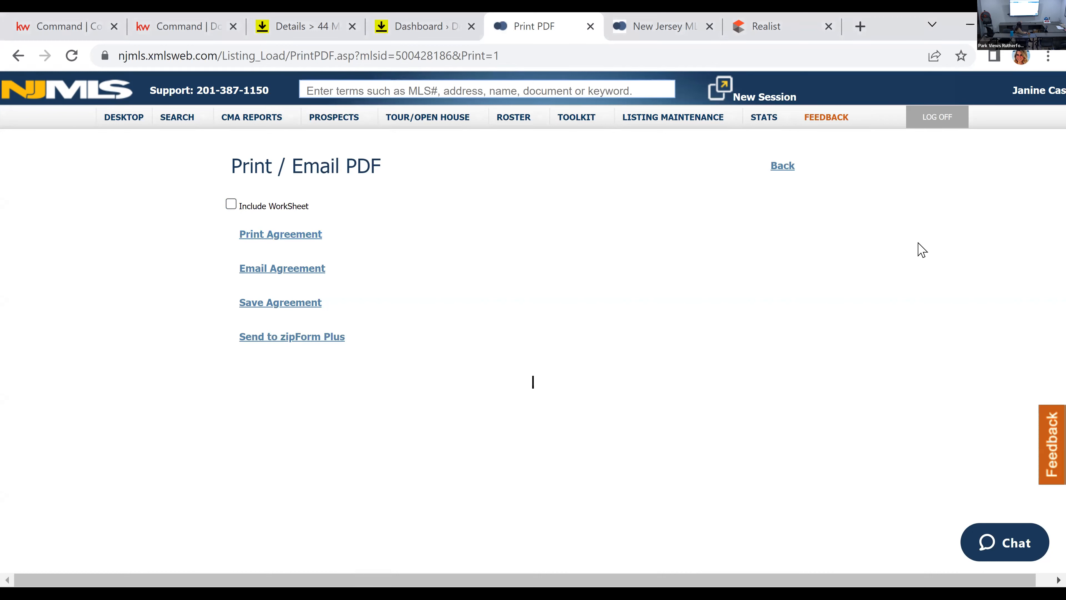
click(320, 17)
scroll(335, 271, up, 10)
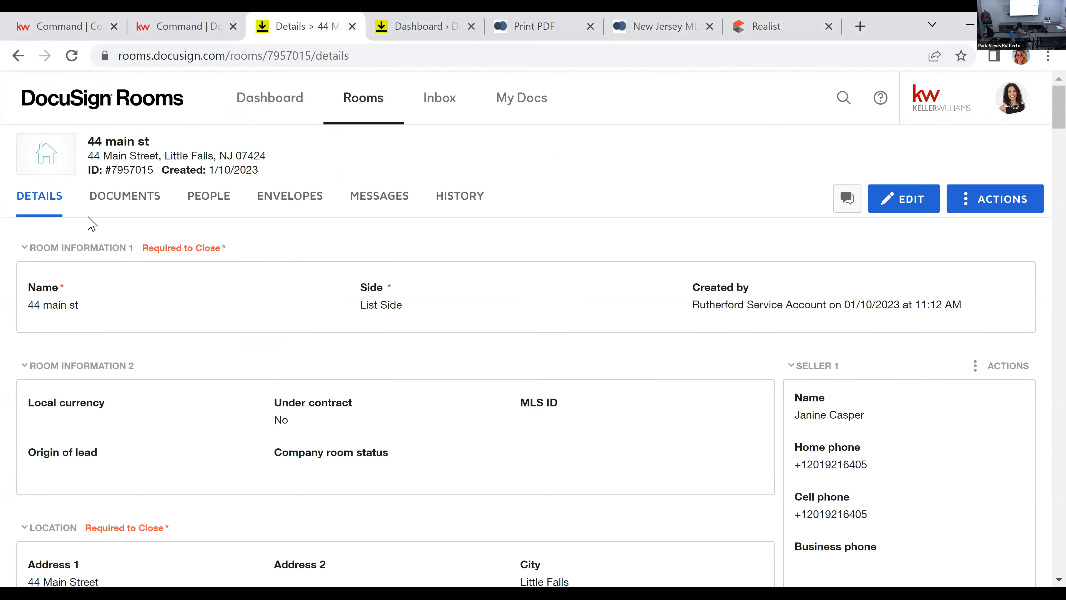
click(106, 200)
click(898, 205)
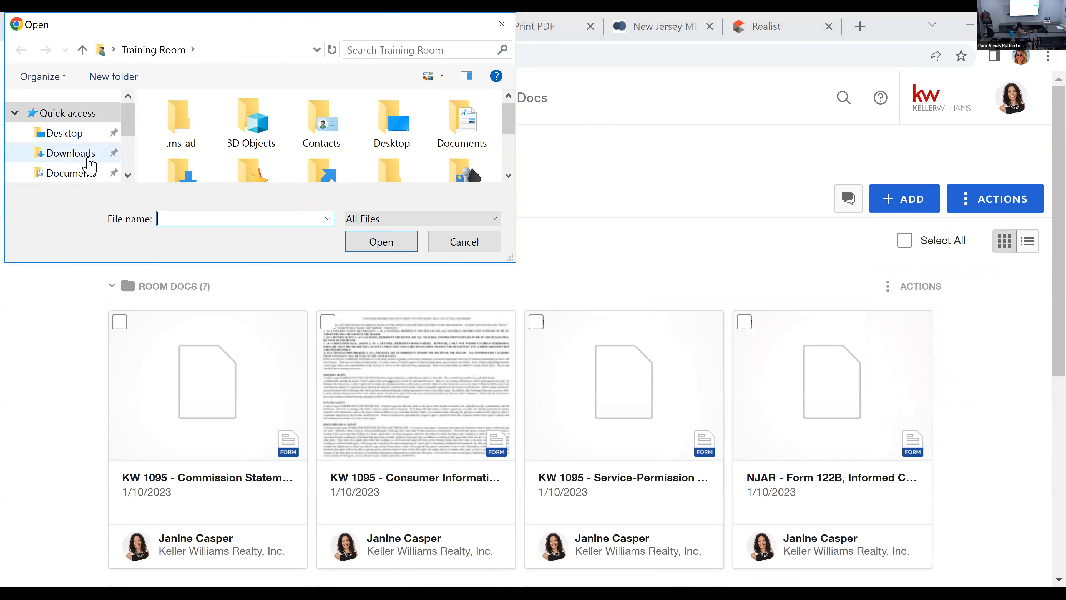
click(88, 161)
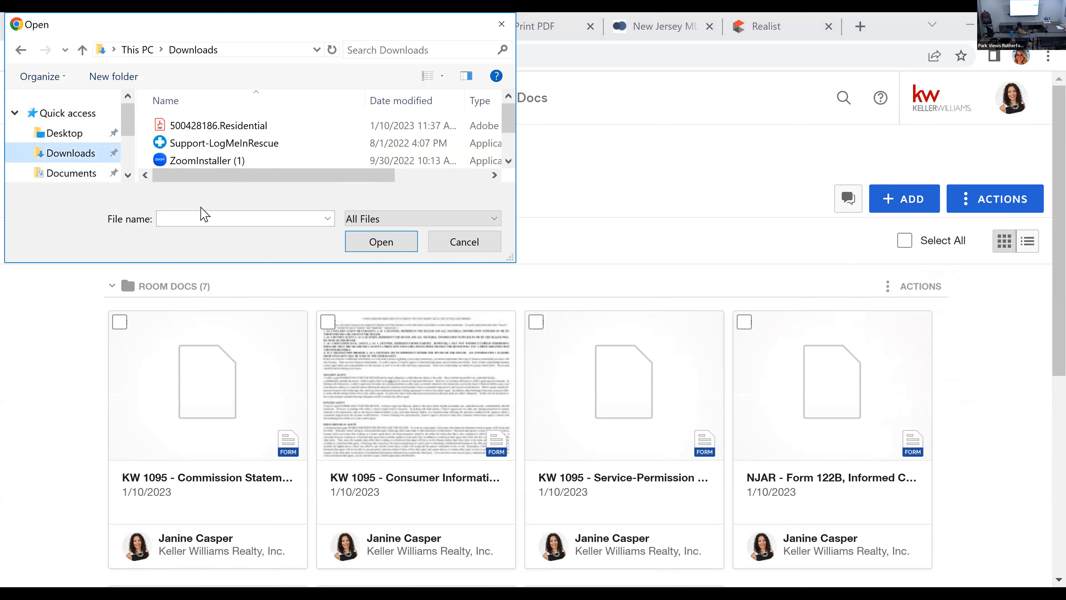
double_click(239, 125)
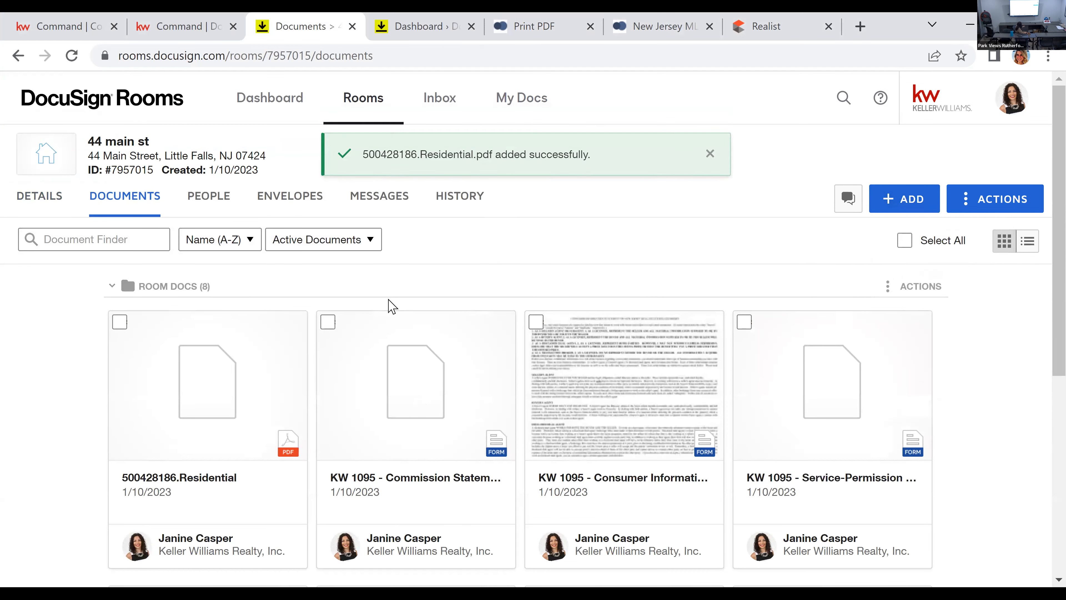
Step: Open the room's details for editing and enter the broker's name under Listing Broker 1
click(37, 205)
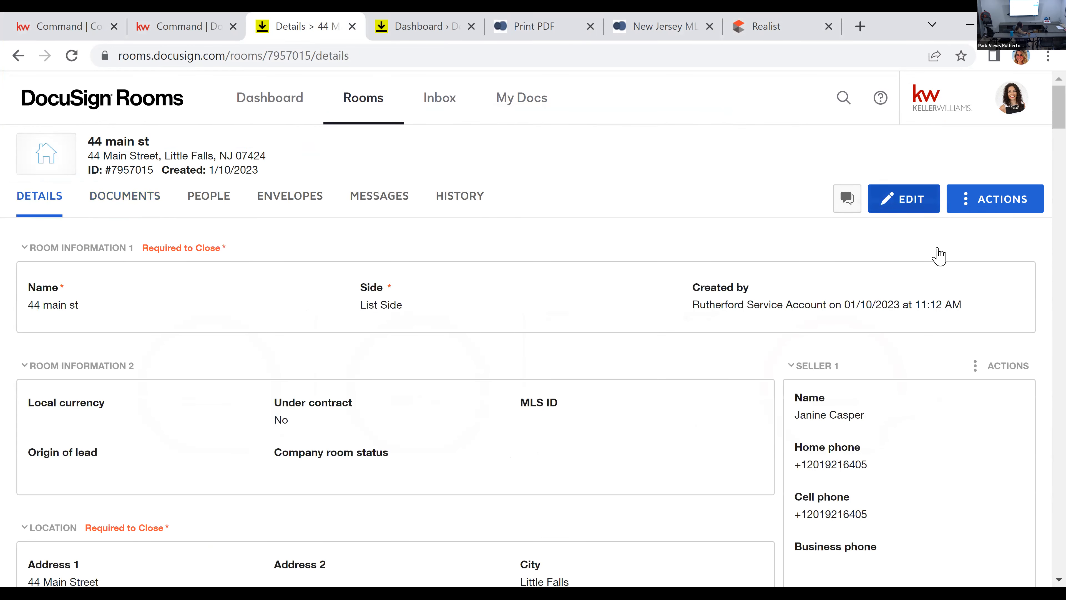
click(904, 199)
drag(1057, 106, 1024, 565)
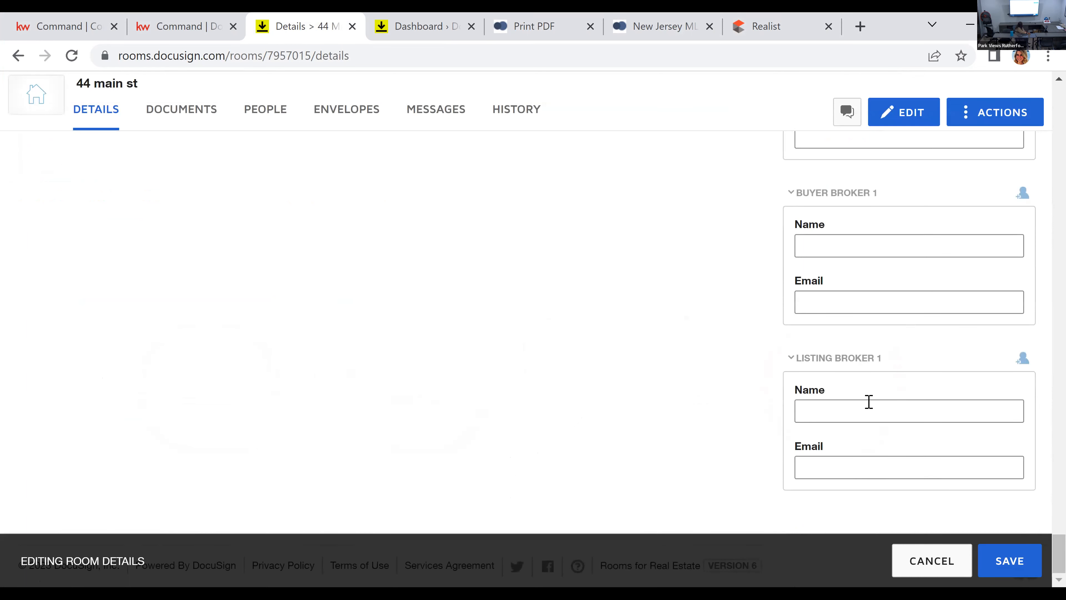
click(875, 411)
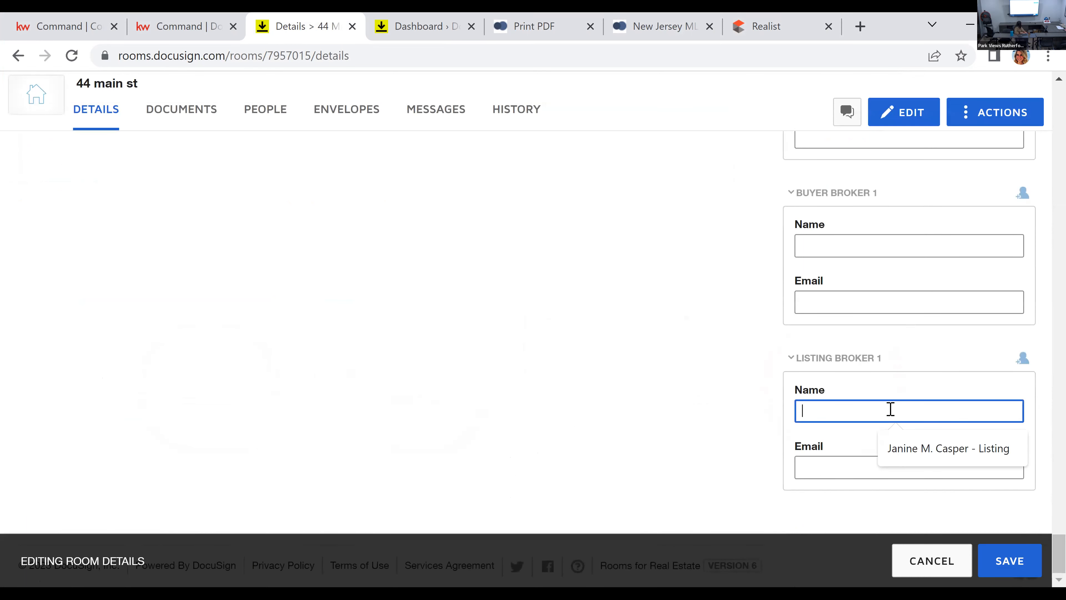
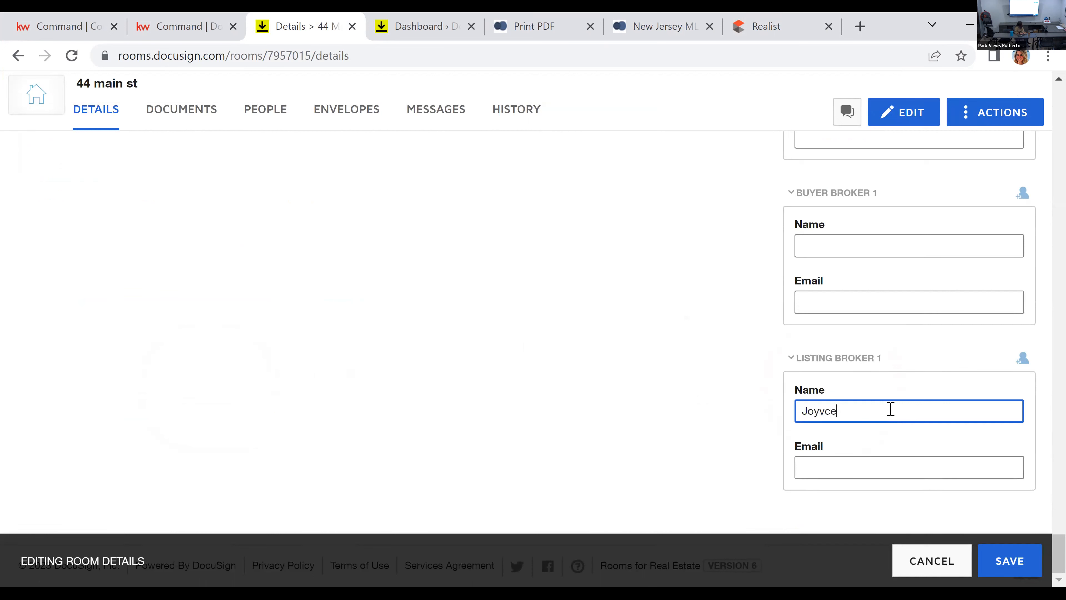
key(Tab)
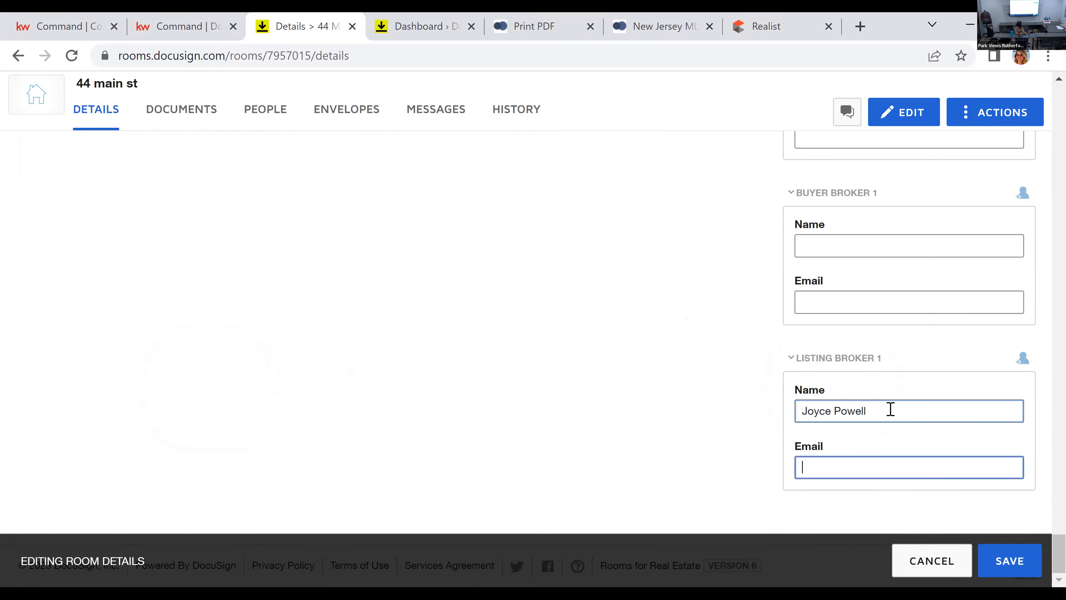
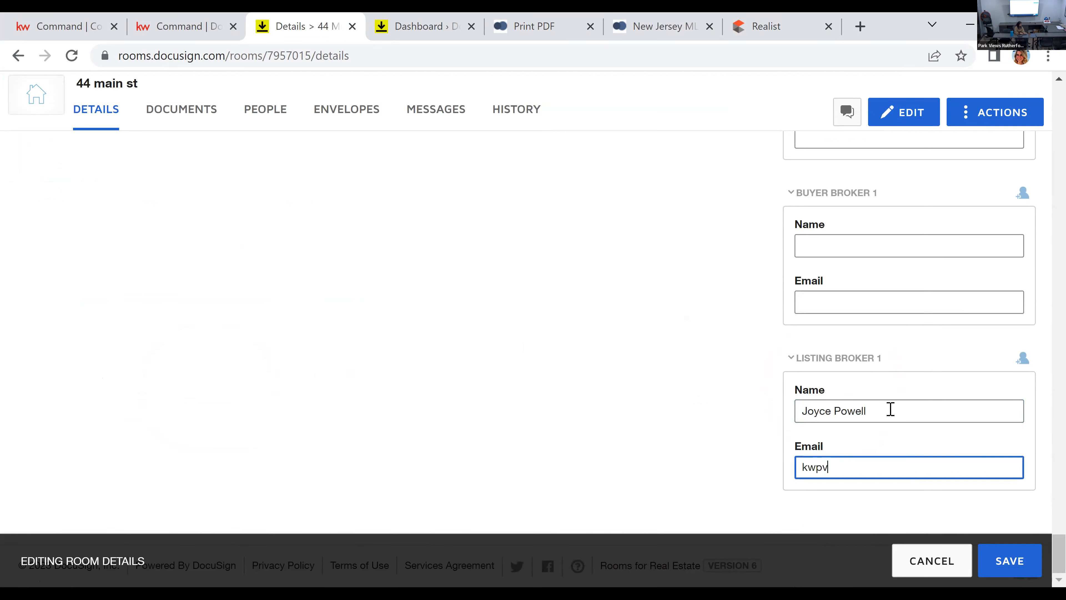
Step: Enter the listing broker's email under Listing Broker 1 and save the room details
click(1009, 562)
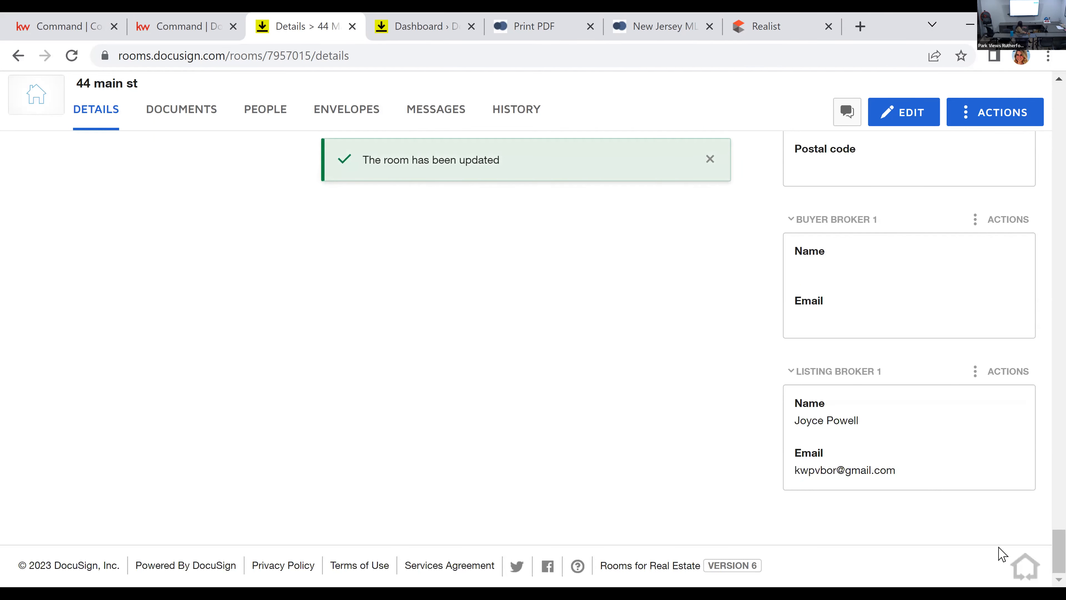
Step: Create an envelope from all of the room's documents except the KW 1095 Commission Statement
click(166, 117)
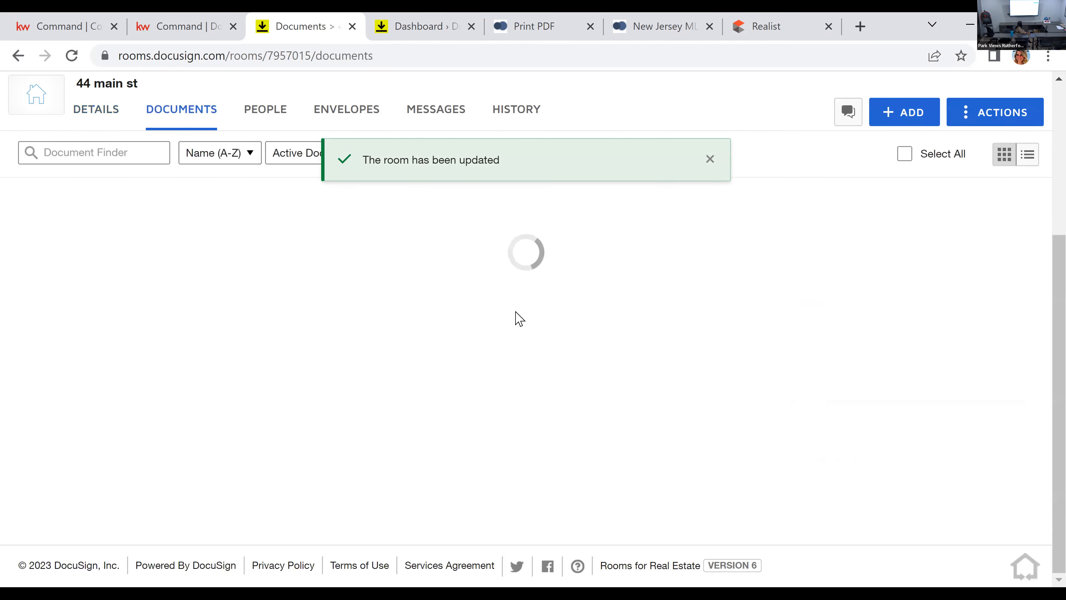
scroll(925, 208, up, 3)
scroll(923, 214, up, 4)
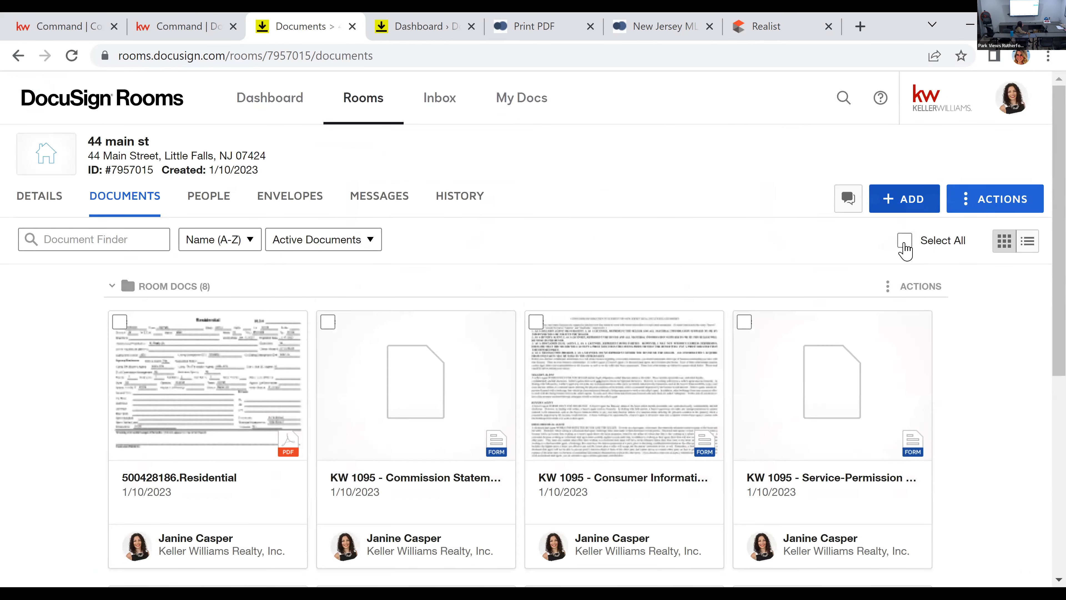
click(905, 244)
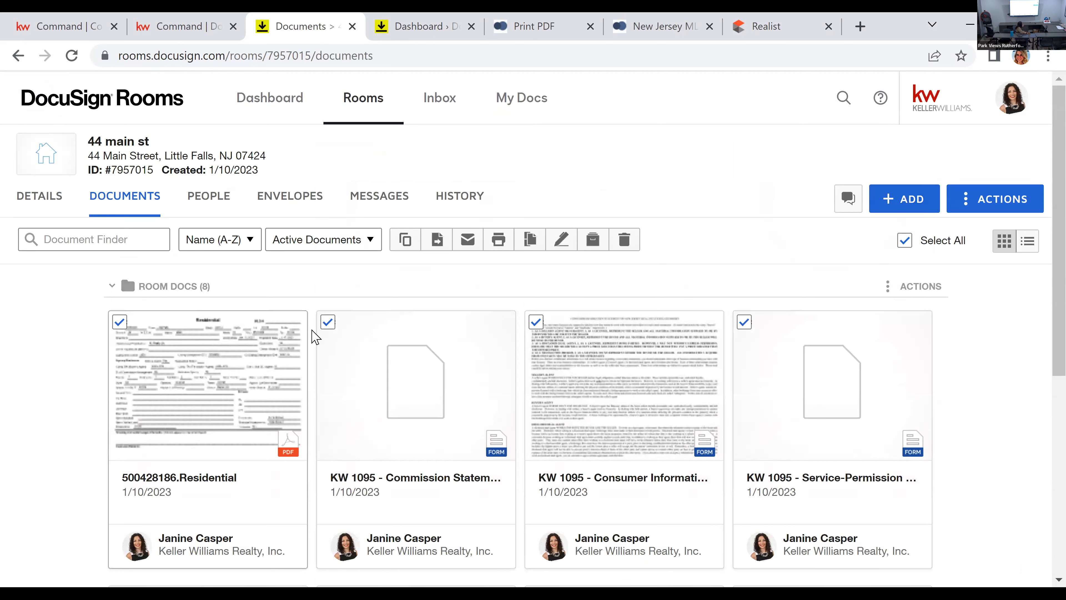
click(328, 323)
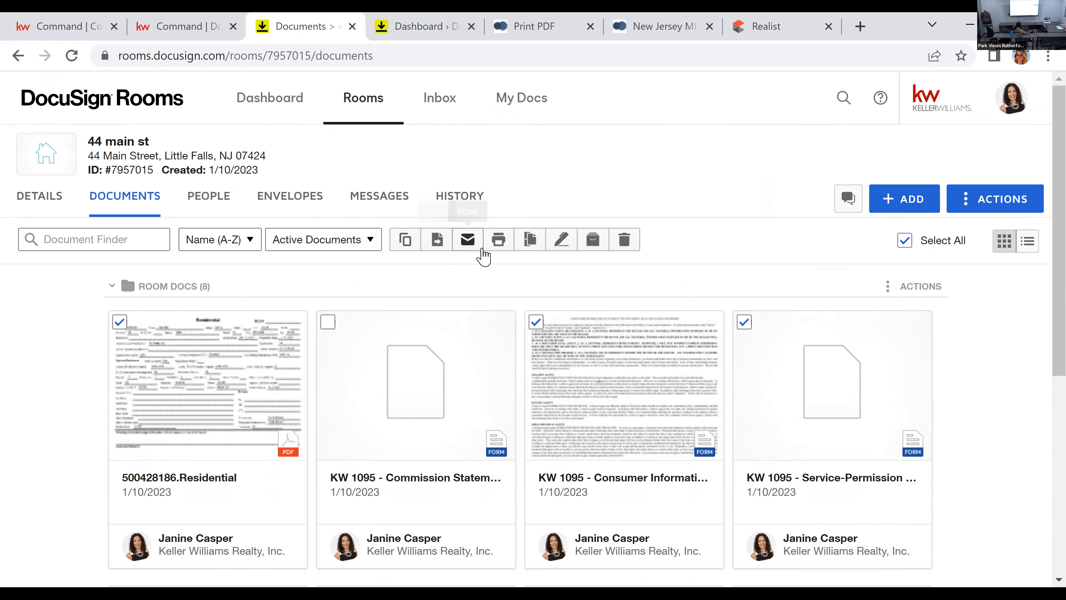
click(562, 240)
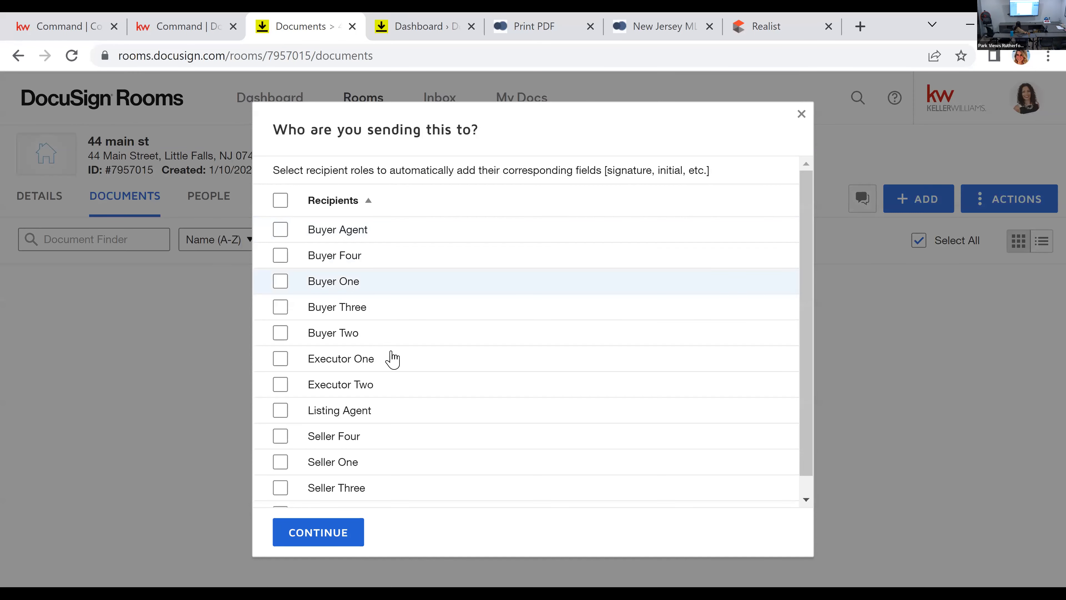
Step: Choose Listing Agent, Seller One and Seller Two as the envelope's recipient roles and continue to envelope preparation
click(364, 415)
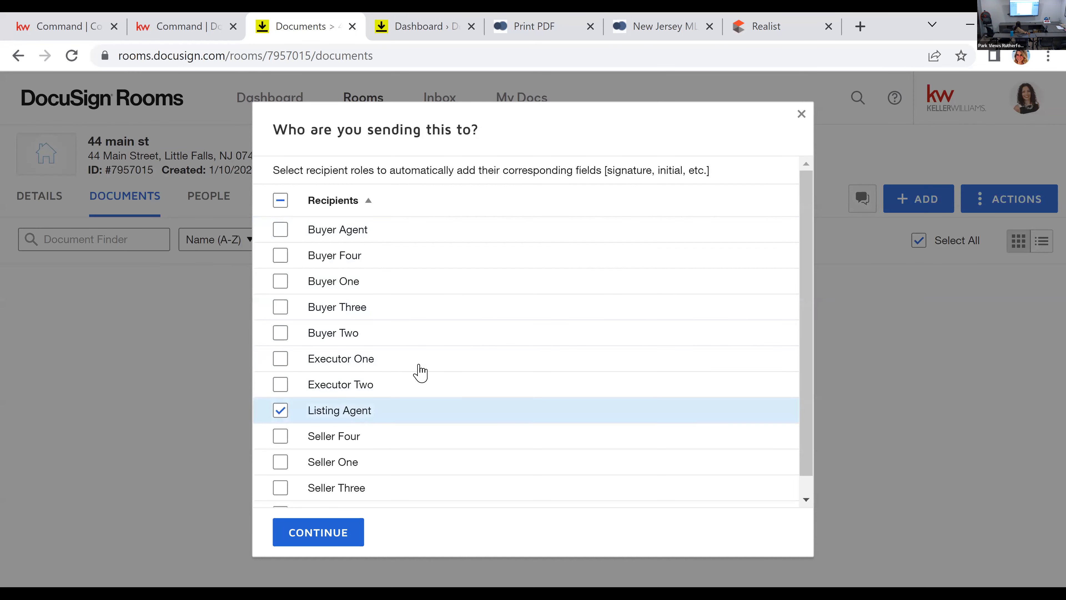
scroll(423, 365, down, 1)
click(335, 448)
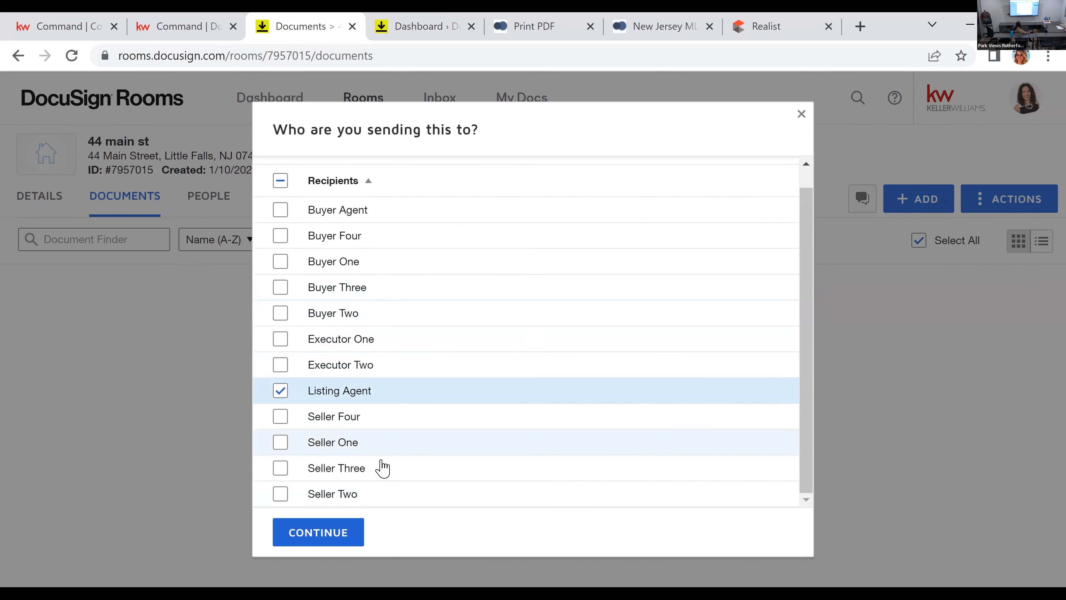
click(339, 496)
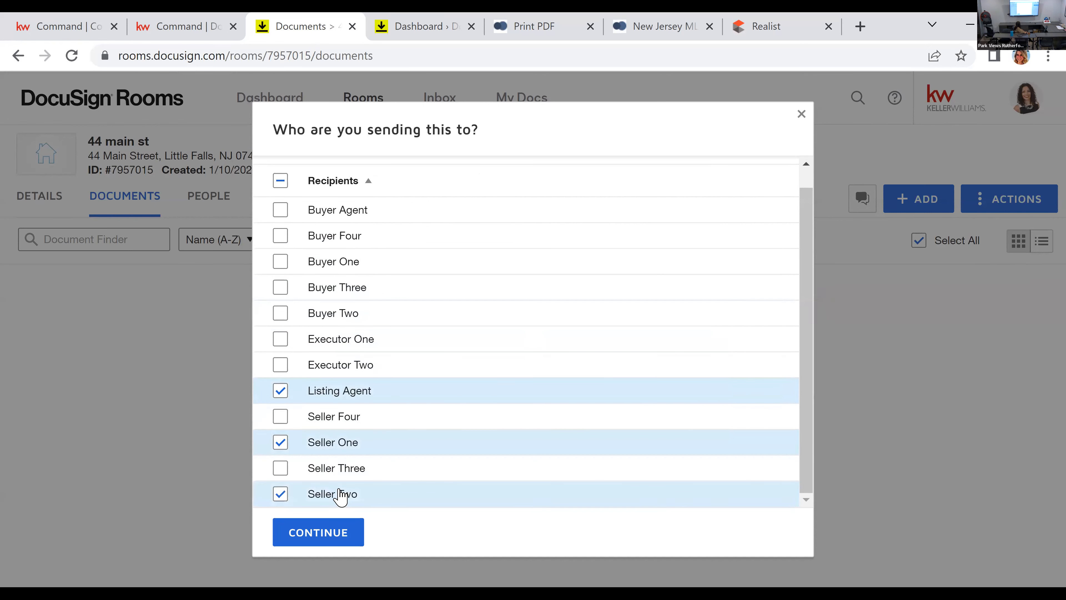
scroll(381, 298, up, 1)
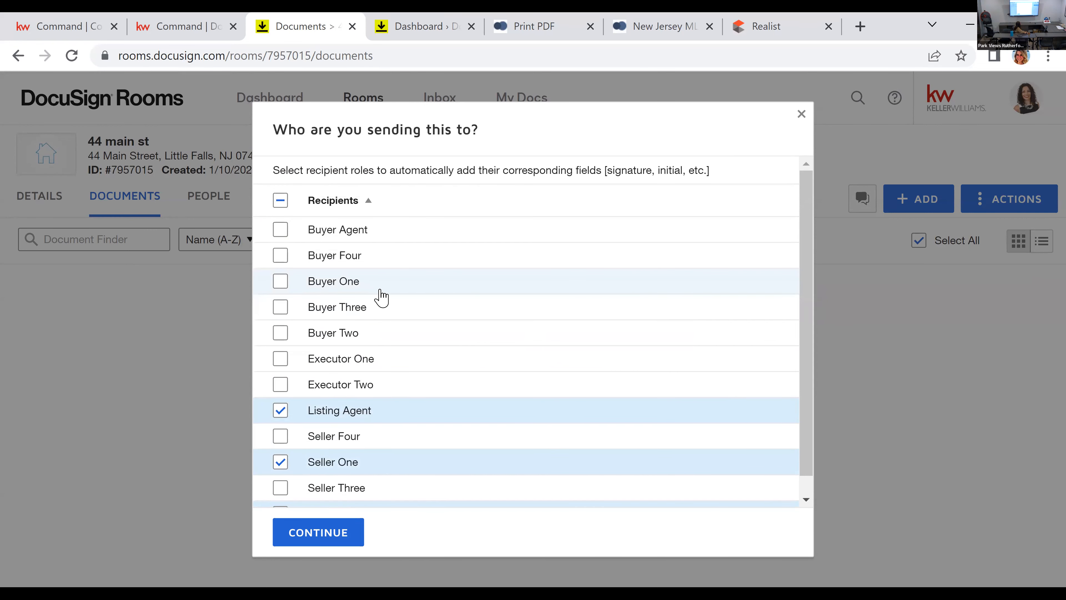
scroll(370, 308, down, 1)
click(330, 536)
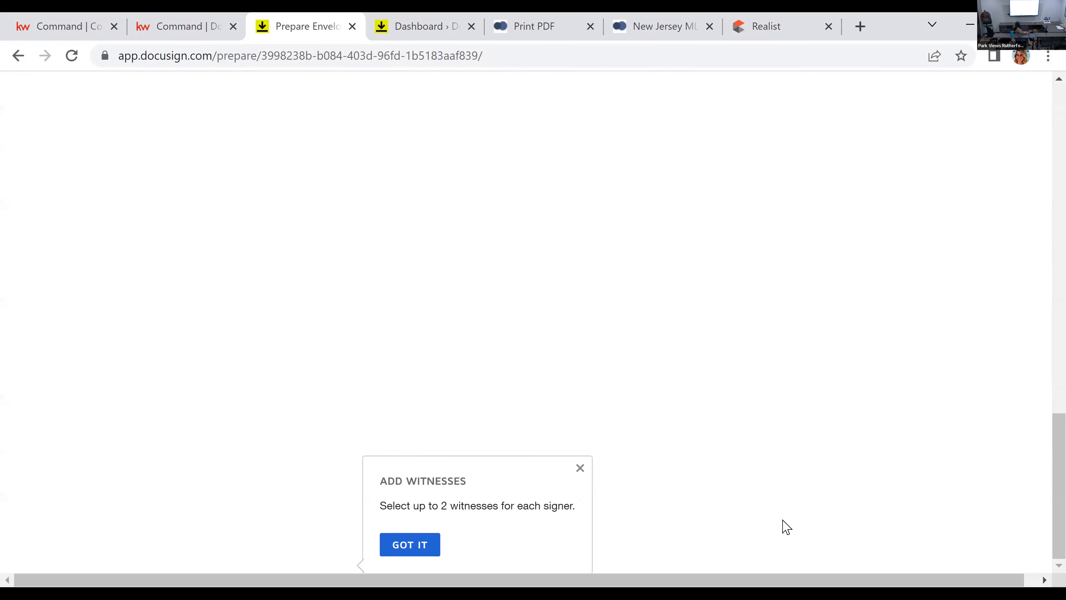
Step: Dismiss the feature tips and review the envelope's documents and its recipients' signing order, names and emails
click(580, 468)
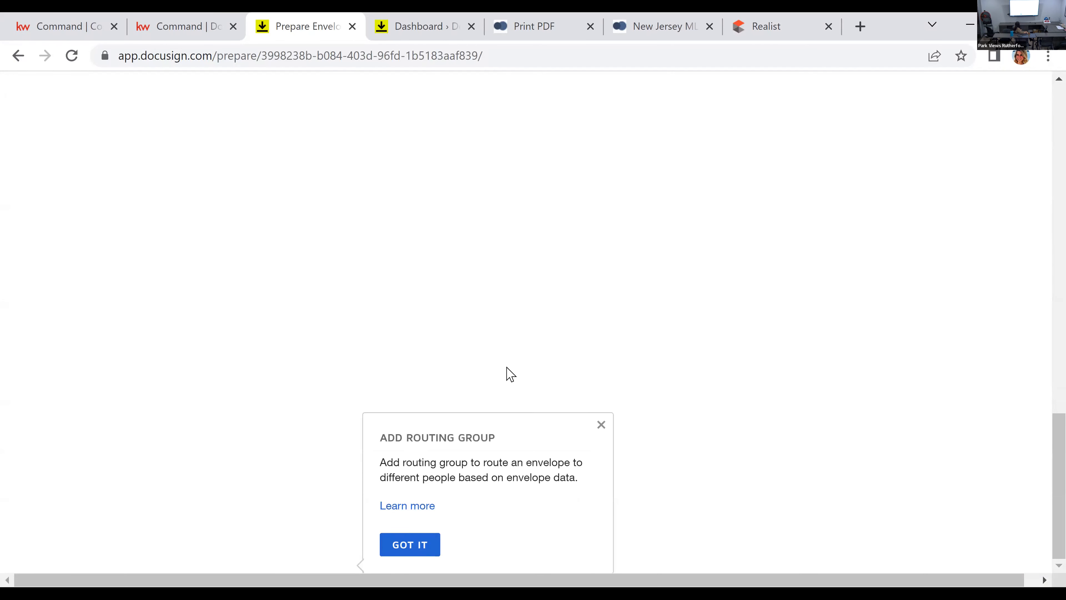
click(598, 425)
scroll(566, 393, down, 4)
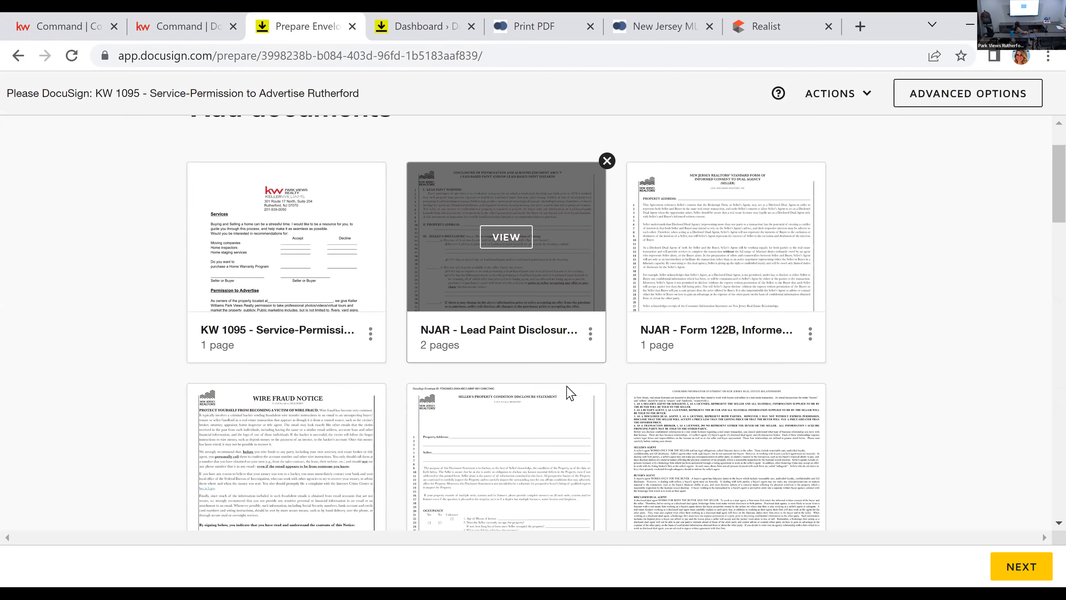
scroll(565, 387, down, 10)
scroll(564, 385, down, 4)
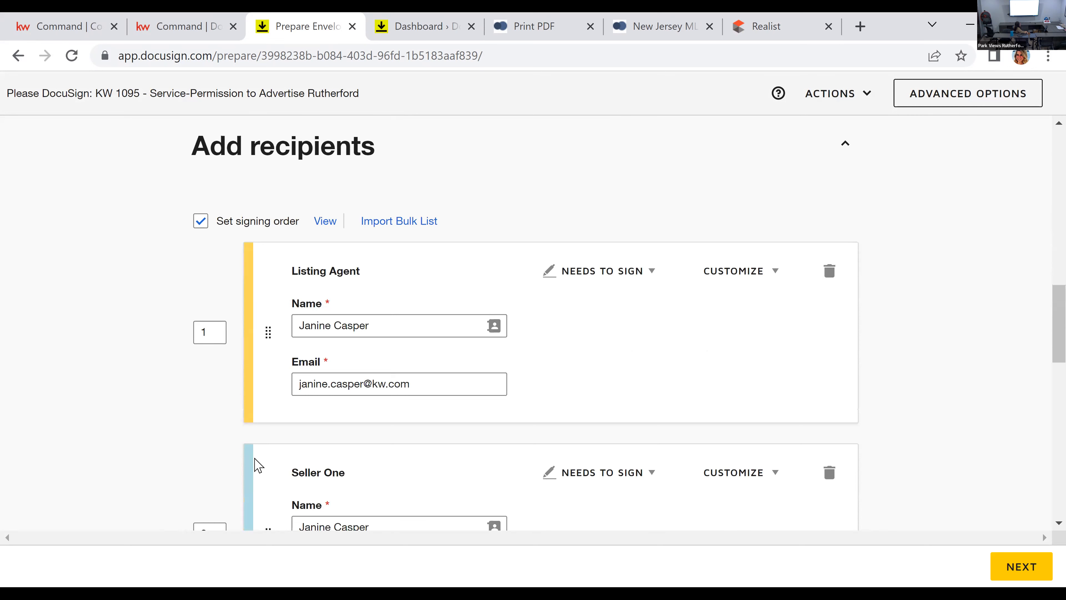
scroll(256, 464, down, 2)
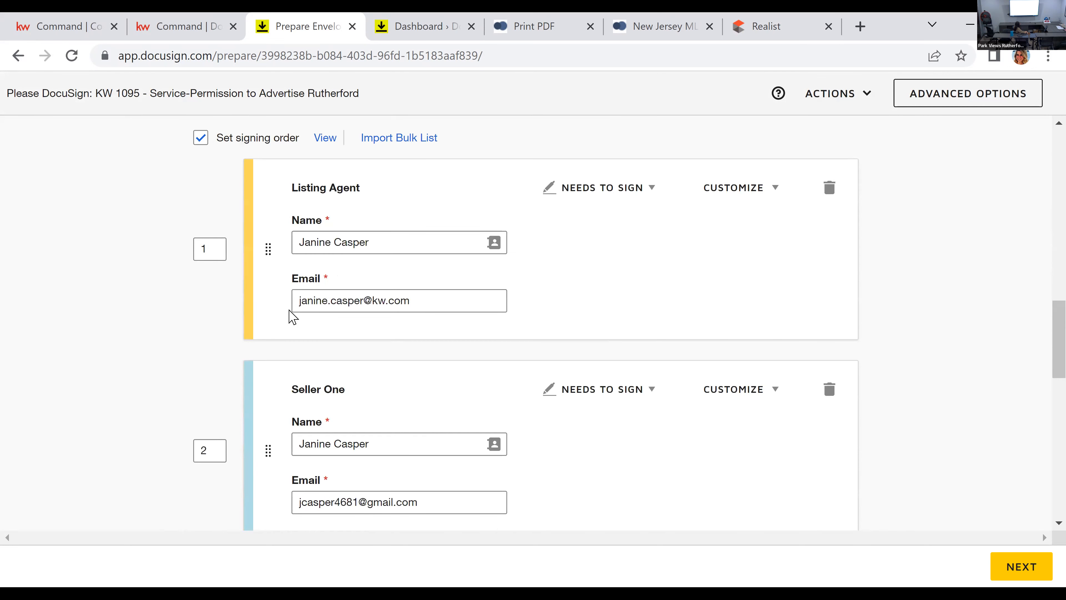
scroll(288, 328, down, 6)
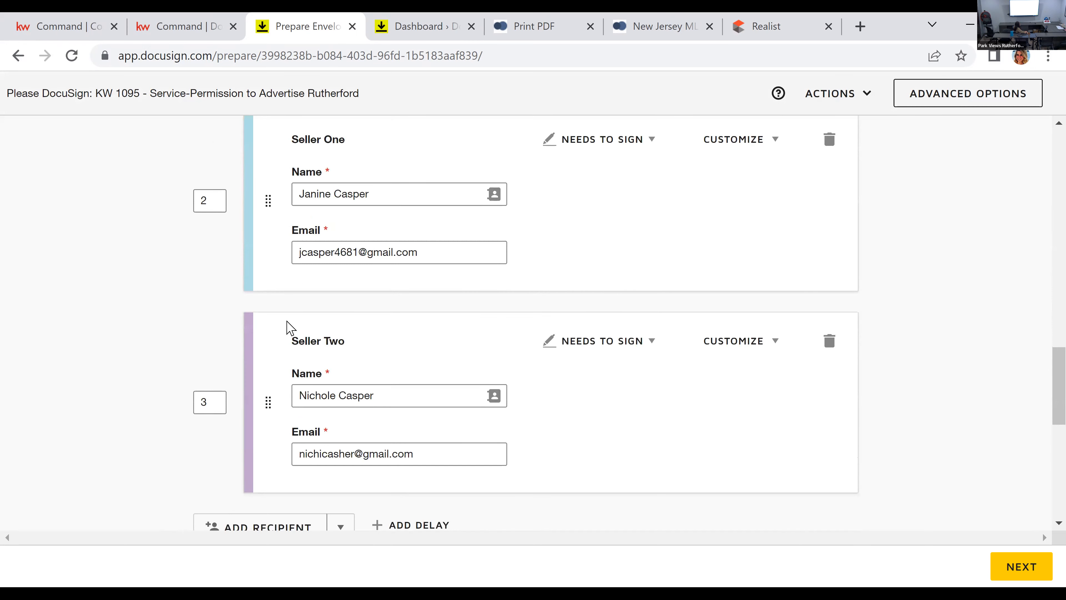
Step: Set the signing order to 2 for the Listing Agent and 1 for both Seller One and Seller Two
scroll(290, 331, up, 8)
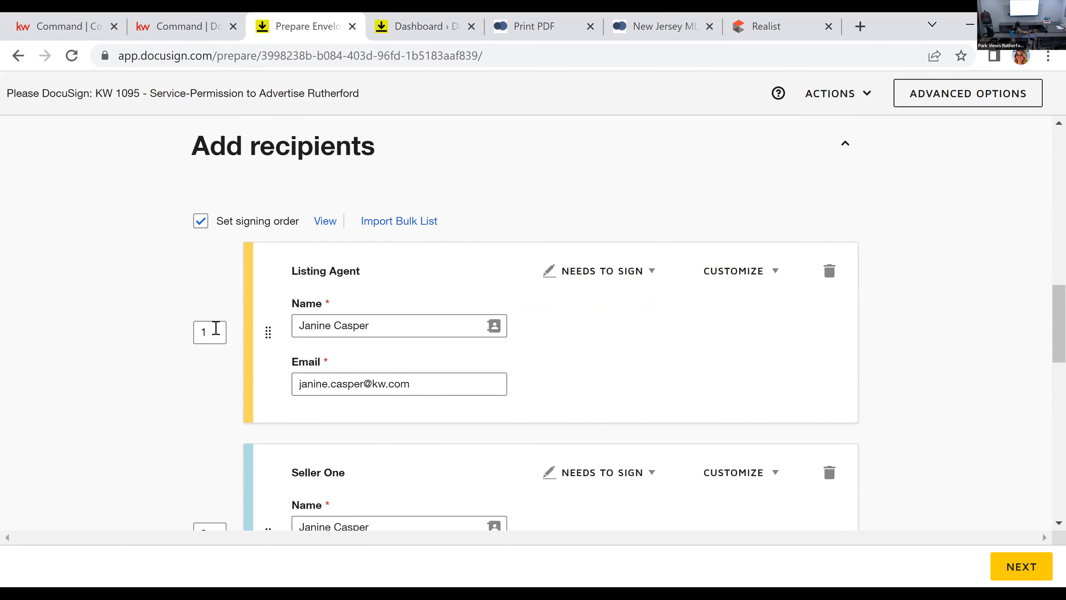
drag(210, 331, 174, 328)
text(2)
click(171, 327)
scroll(171, 328, down, 3)
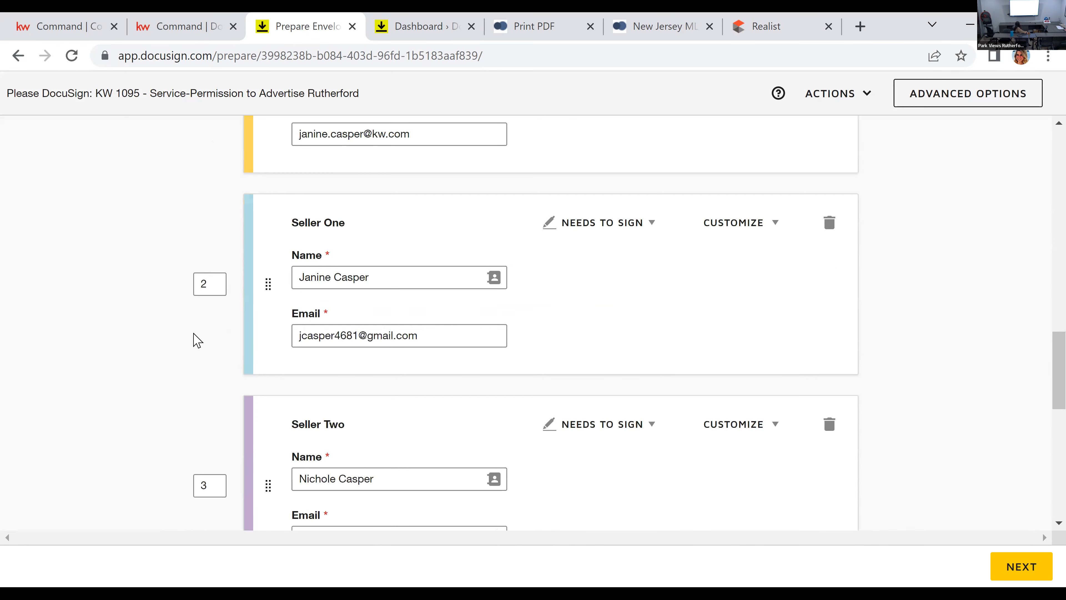
drag(224, 282, 149, 282)
text(1)
key(Tab)
text(1)
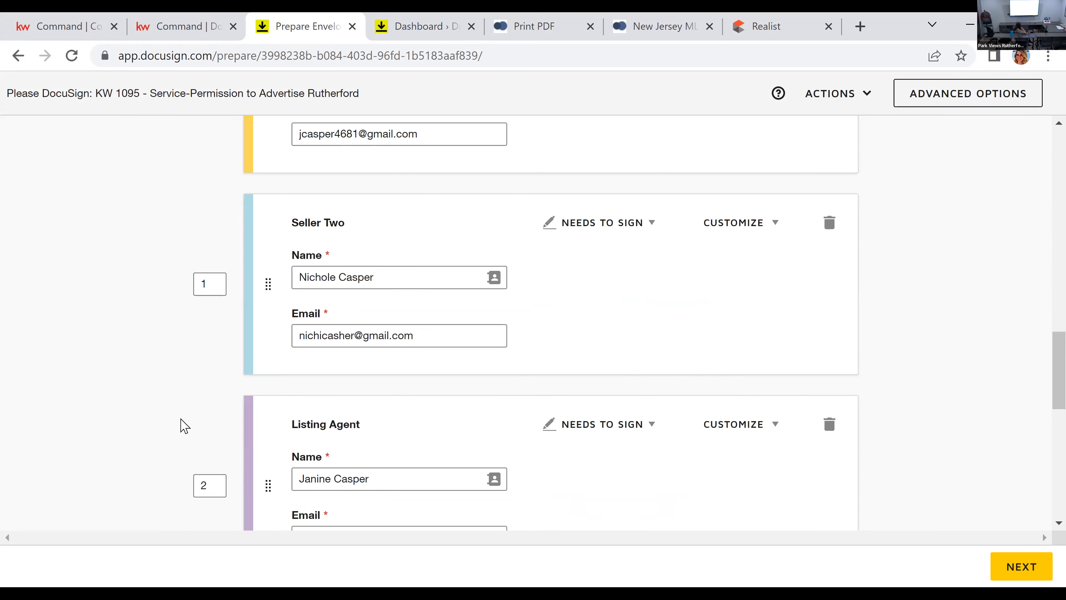
triple_click(320, 338)
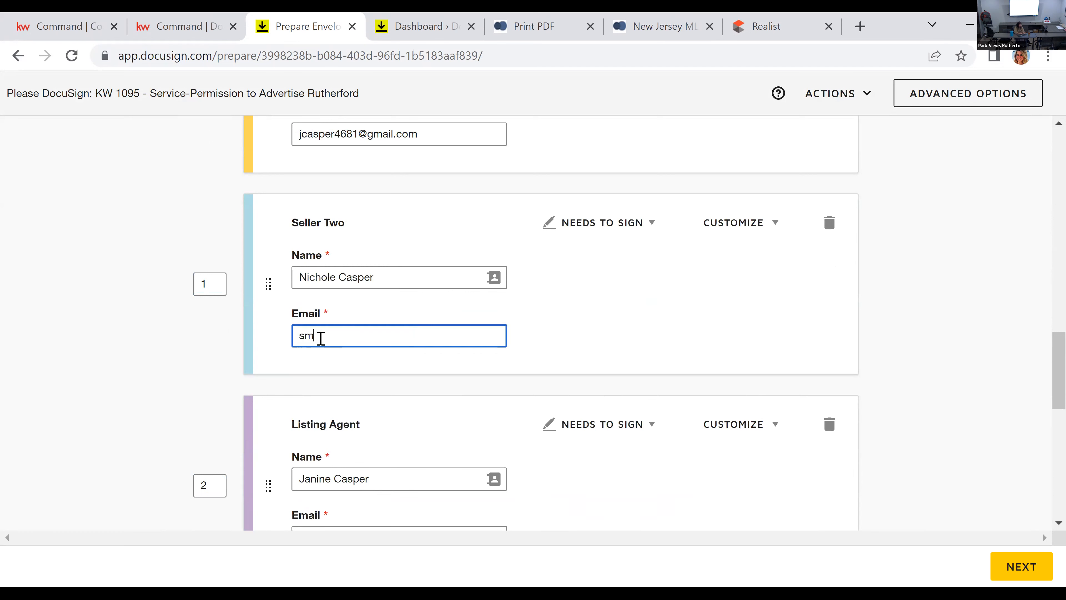
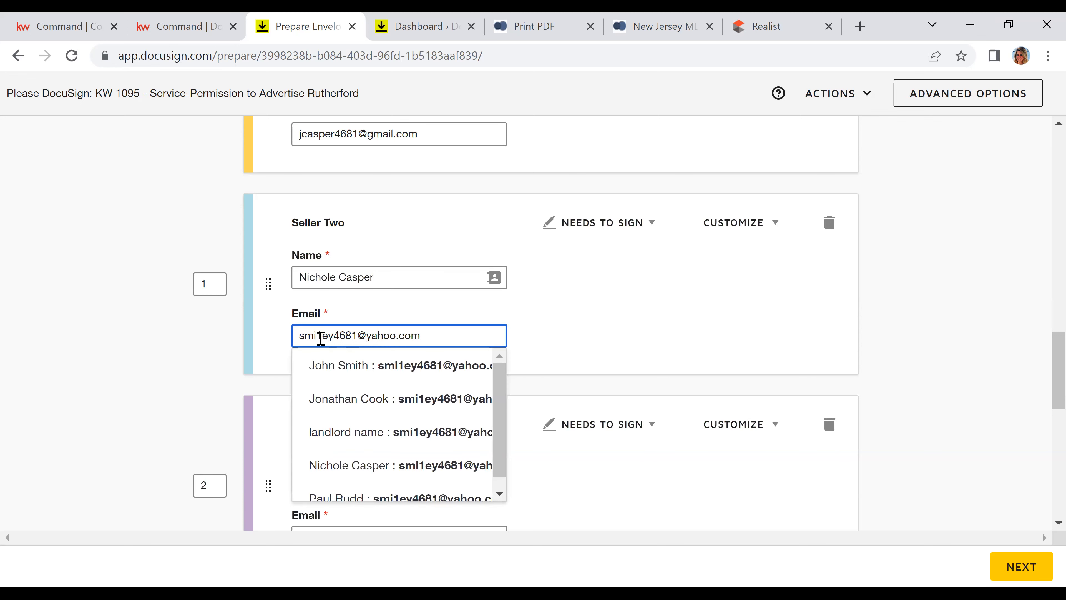
click(120, 348)
Step: Add the broker as an envelope recipient with signing order 3, filling in the name and email from the saved contacts
scroll(119, 349, down, 4)
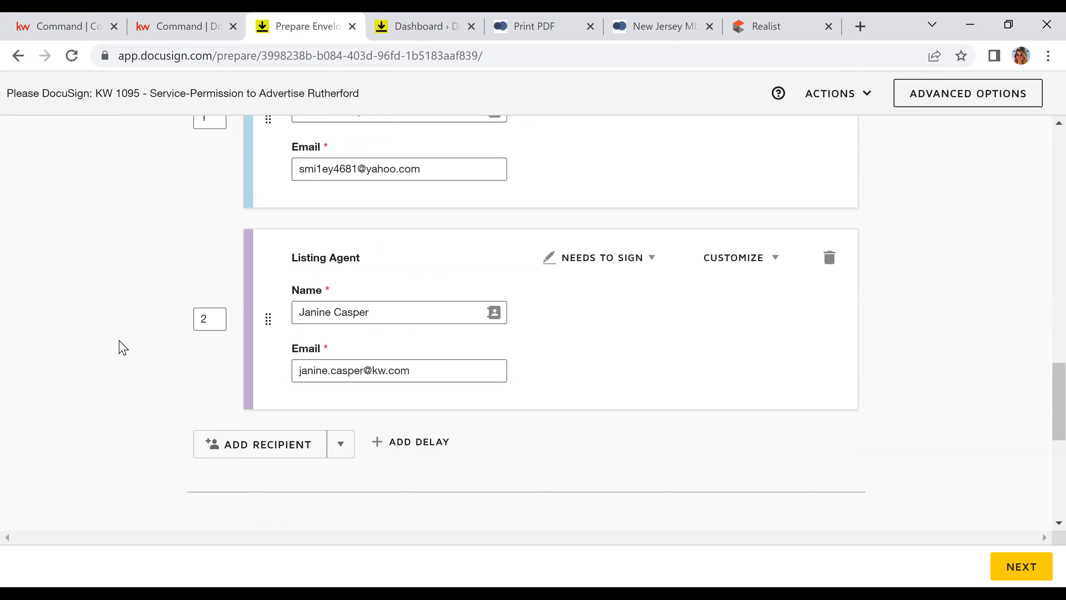
click(272, 453)
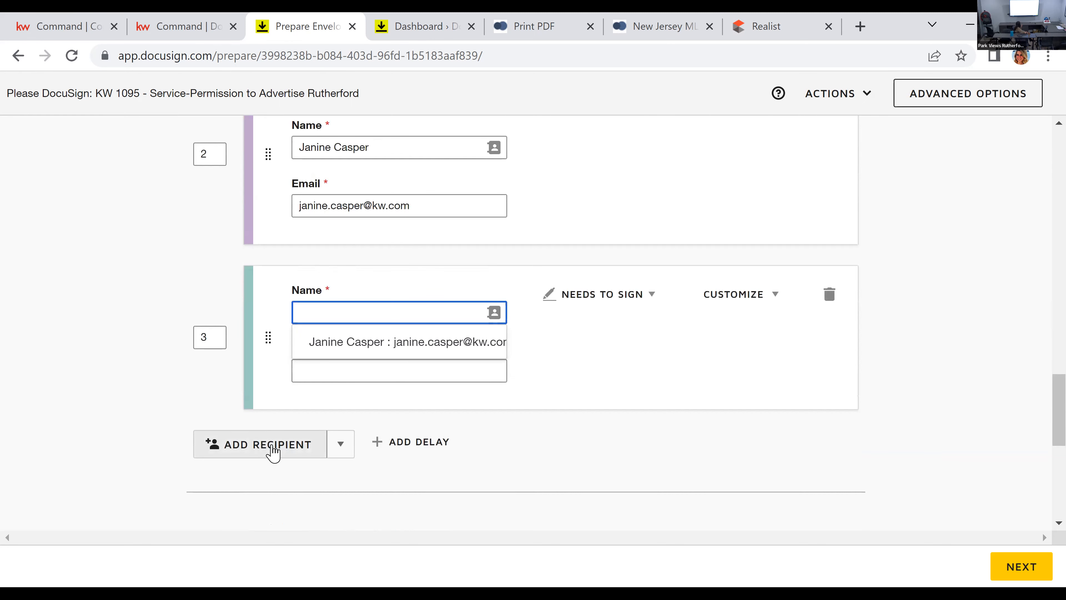
scroll(538, 313, up, 6)
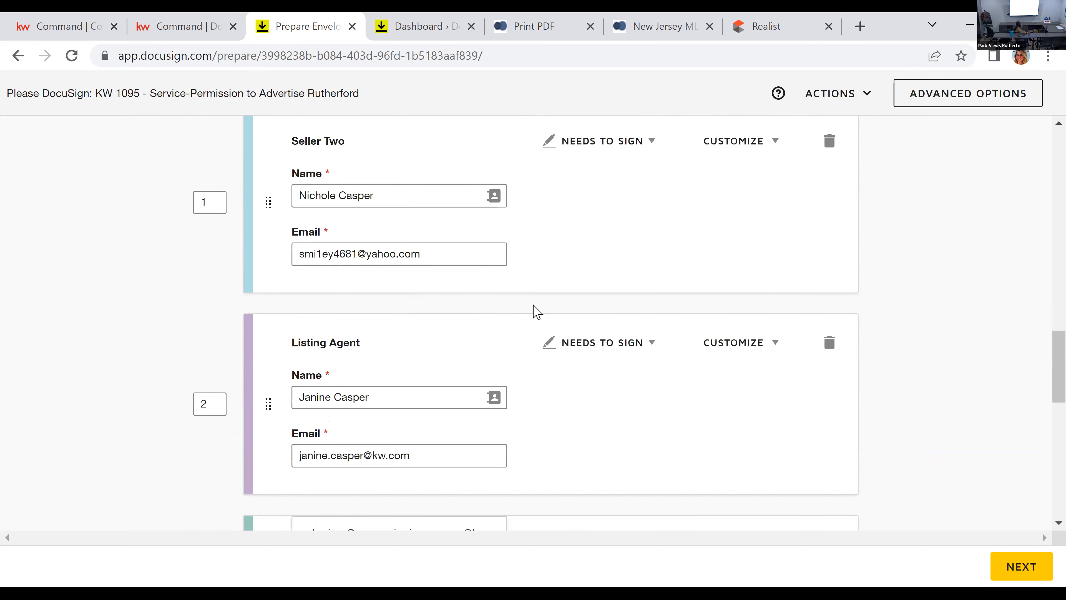
scroll(537, 311, up, 2)
scroll(537, 312, down, 4)
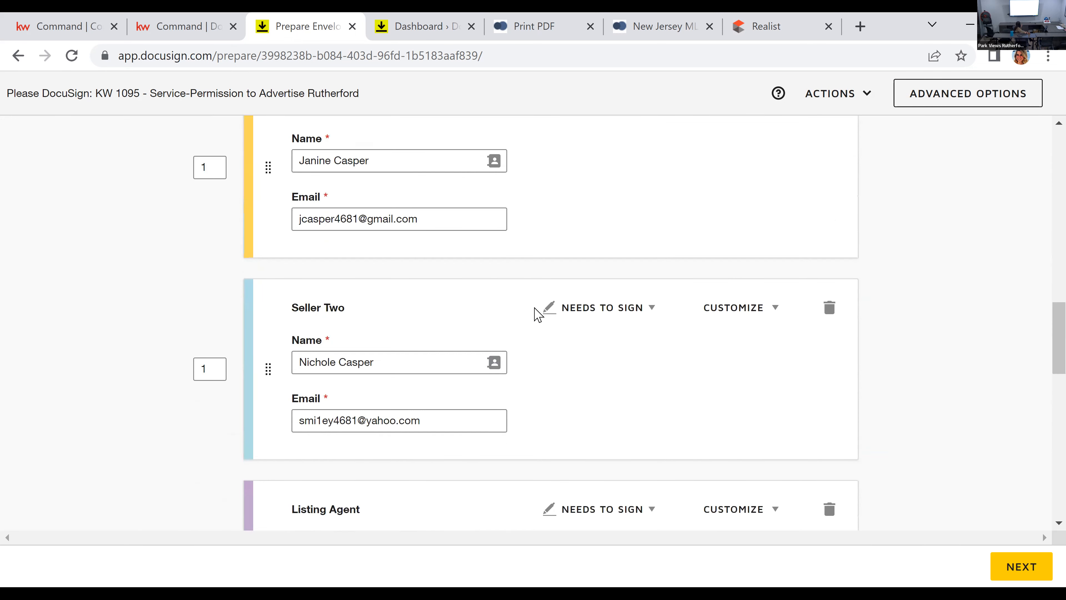
scroll(478, 416, down, 8)
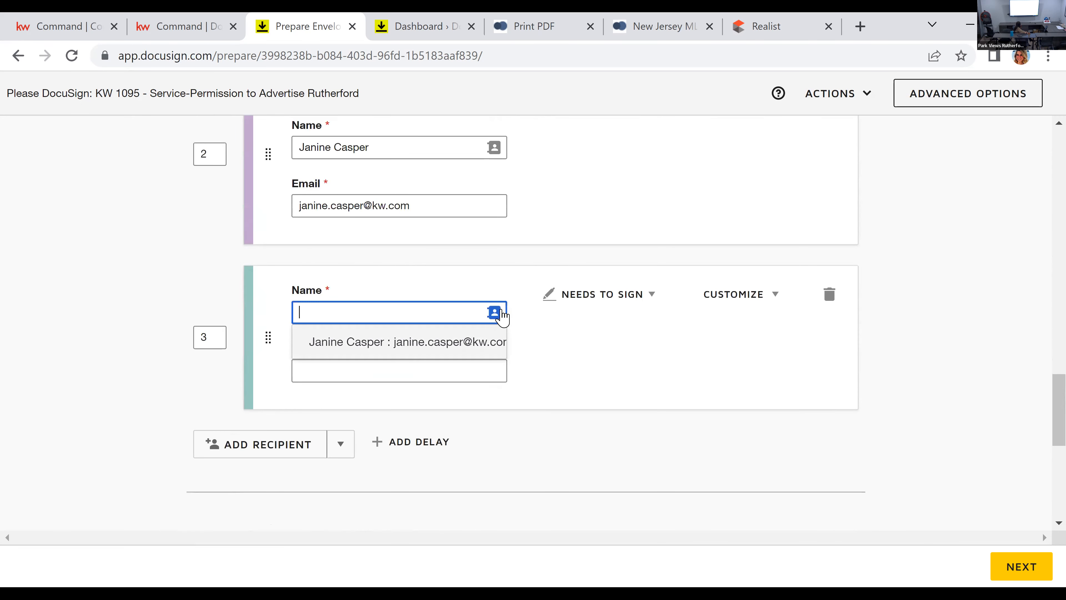
click(495, 313)
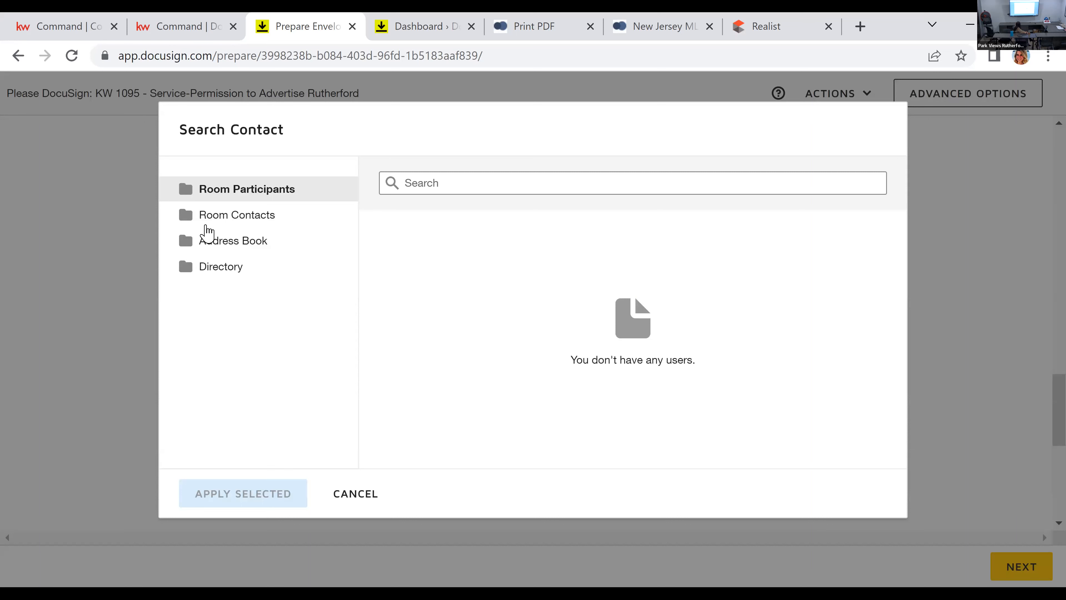
click(210, 216)
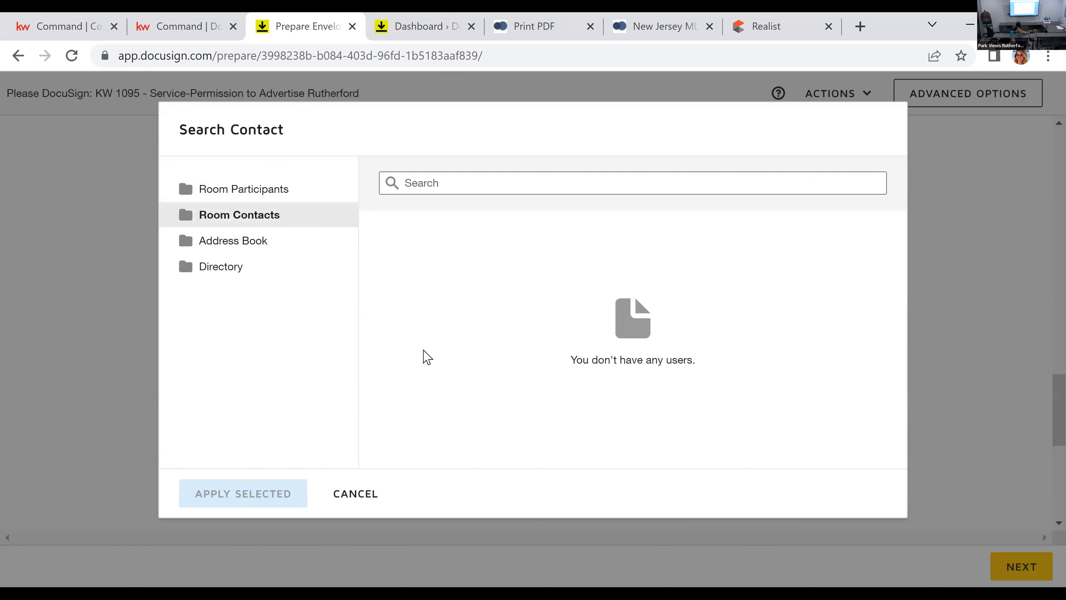
click(386, 304)
click(237, 368)
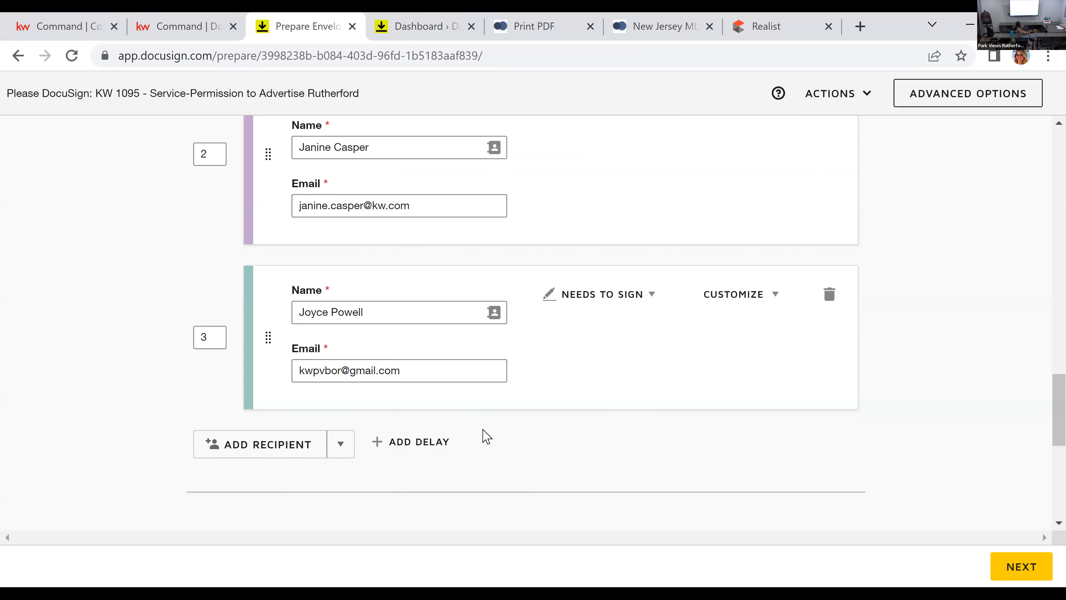
Step: Check the recipients' signing order, continue to adding fields, and dismiss the Scheduled Send tip
scroll(280, 391, up, 4)
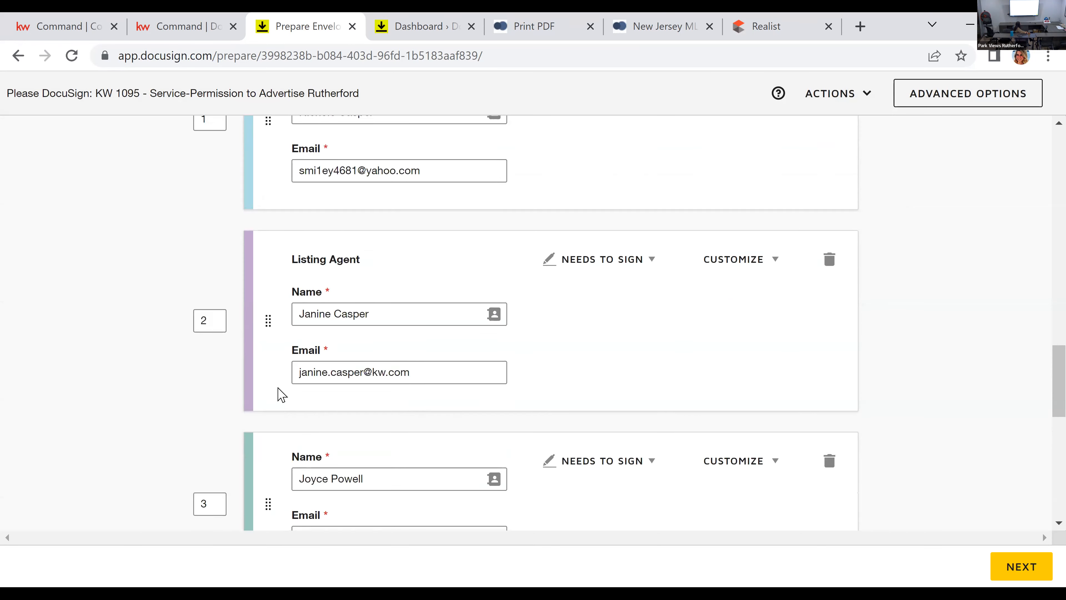
scroll(281, 394, up, 2)
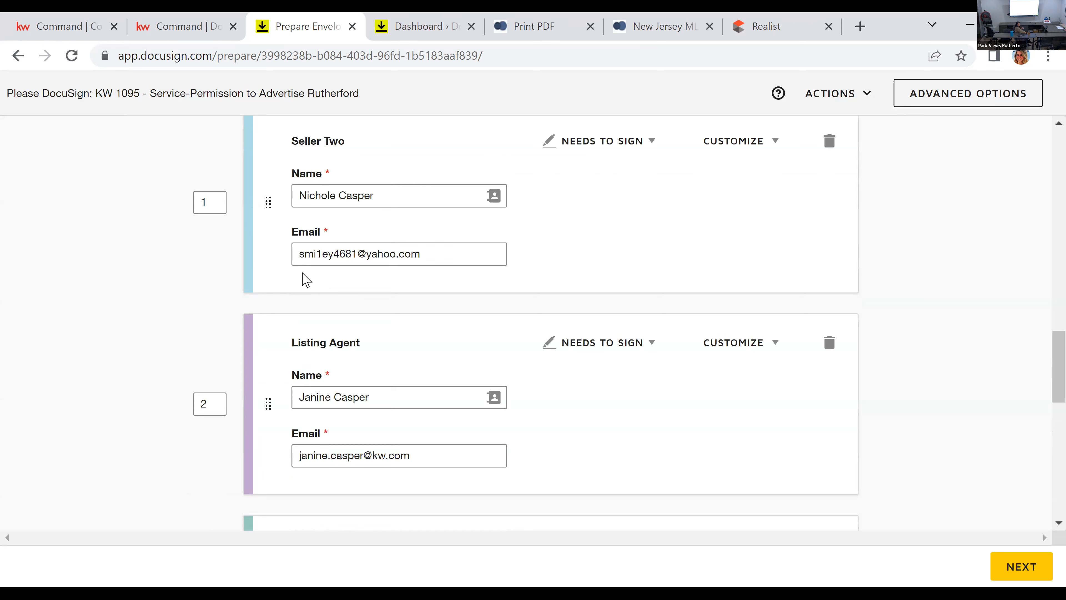
scroll(763, 363, down, 4)
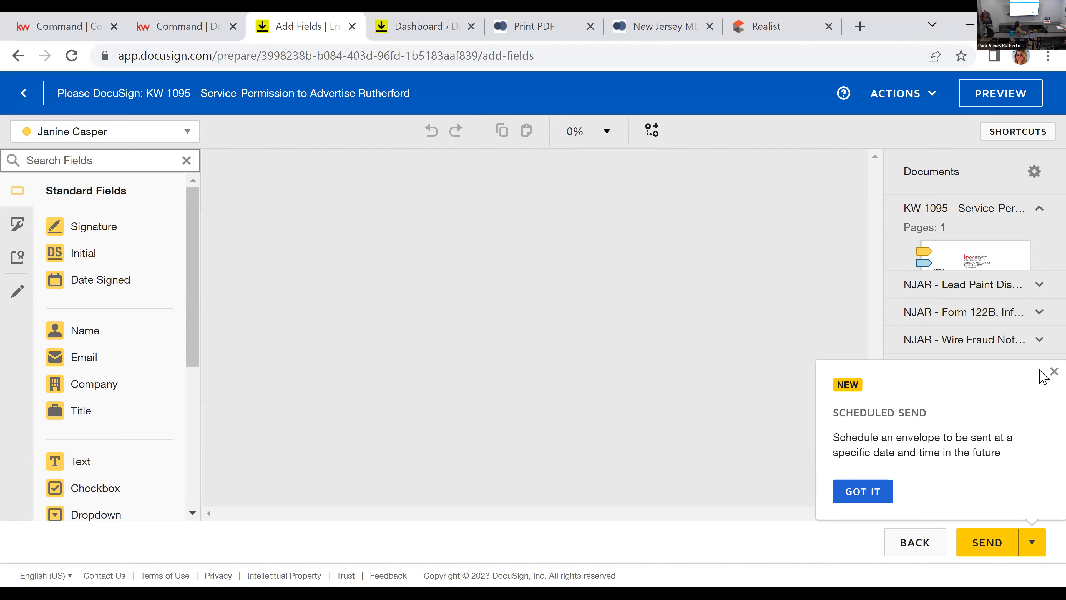
click(1054, 372)
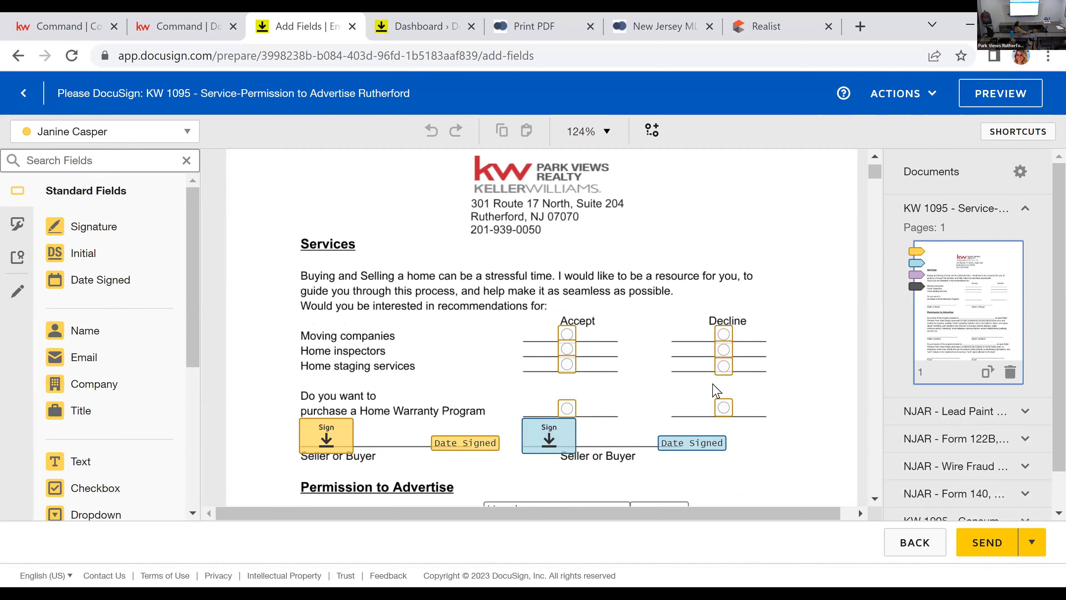
Step: Review the signature, initial, date and property fields on the Service-Permission to Advertise and Lead Paint Disclosure forms
scroll(722, 380, down, 2)
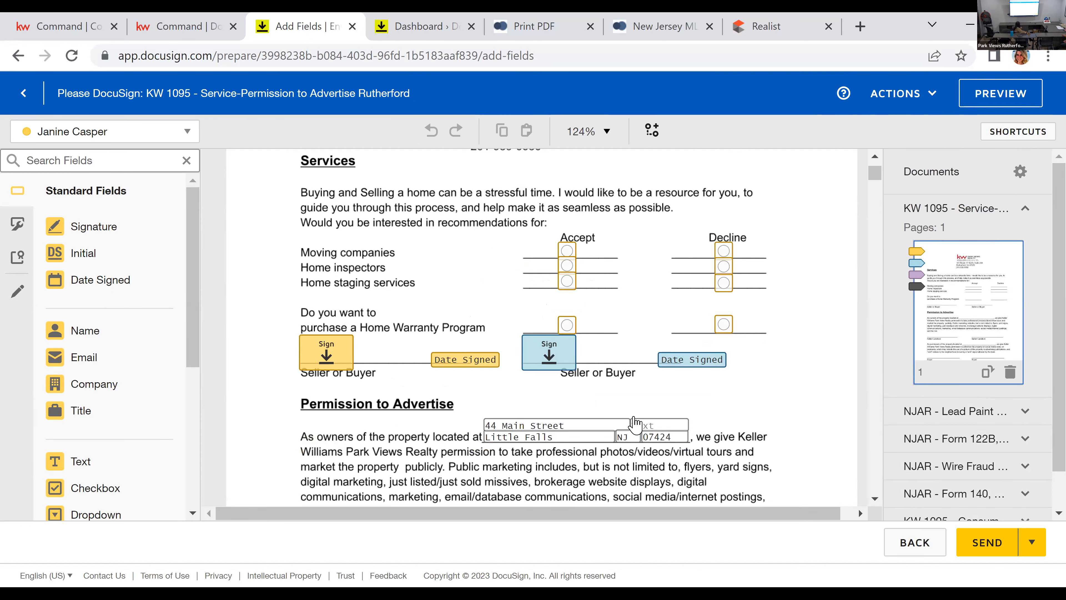
scroll(633, 425, down, 4)
scroll(659, 430, down, 6)
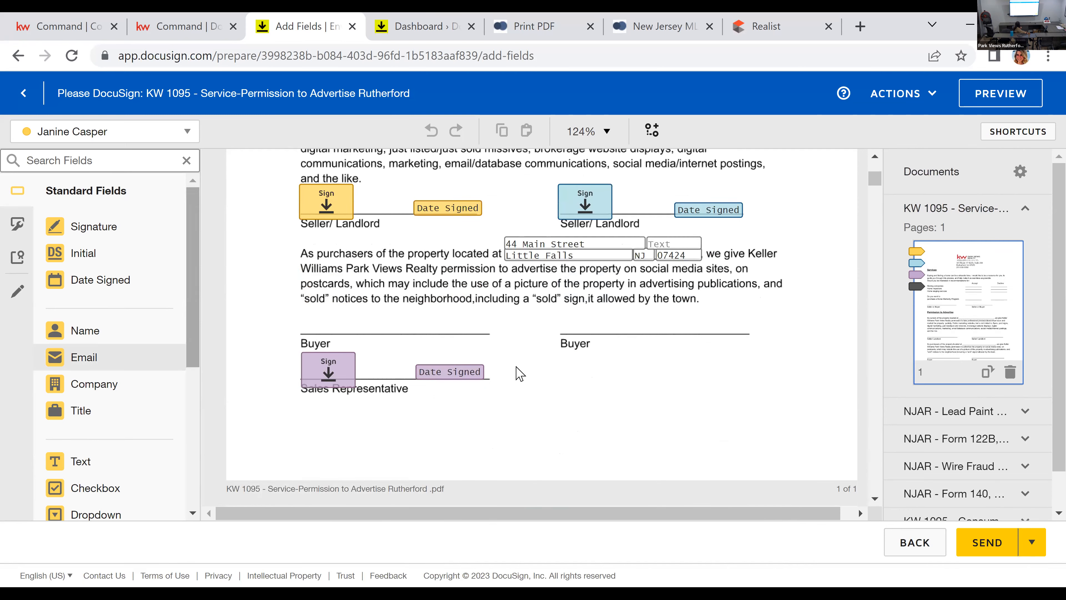
scroll(530, 363, down, 6)
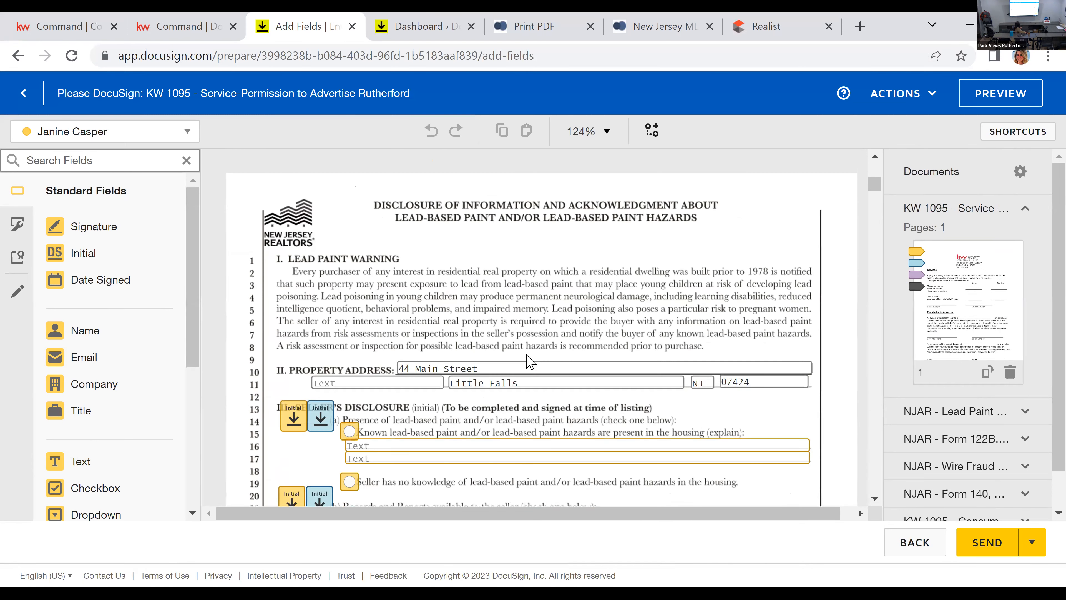
scroll(529, 362, down, 4)
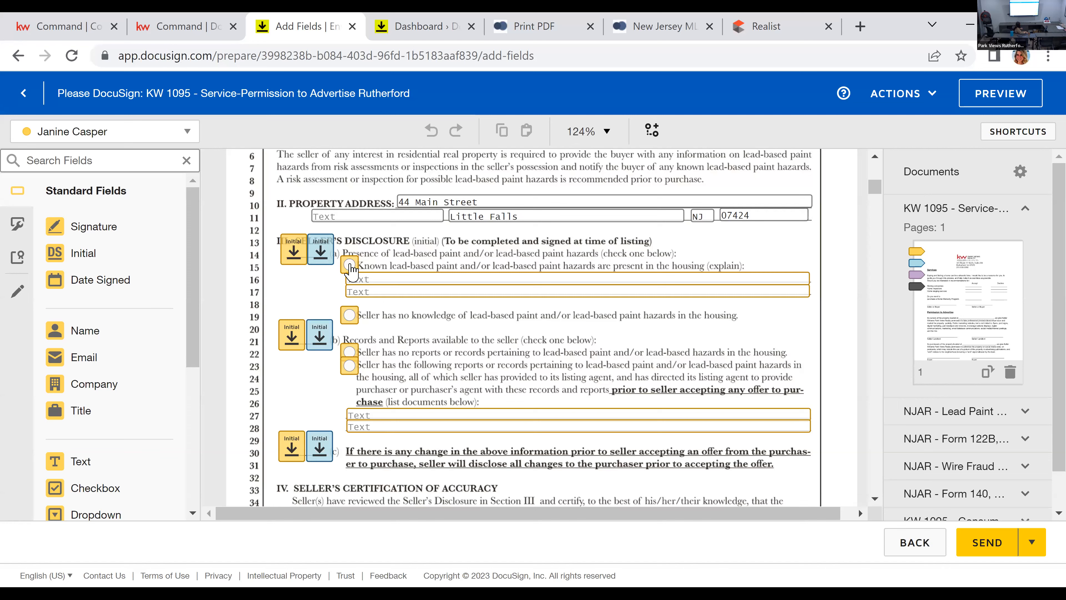
scroll(386, 397, down, 5)
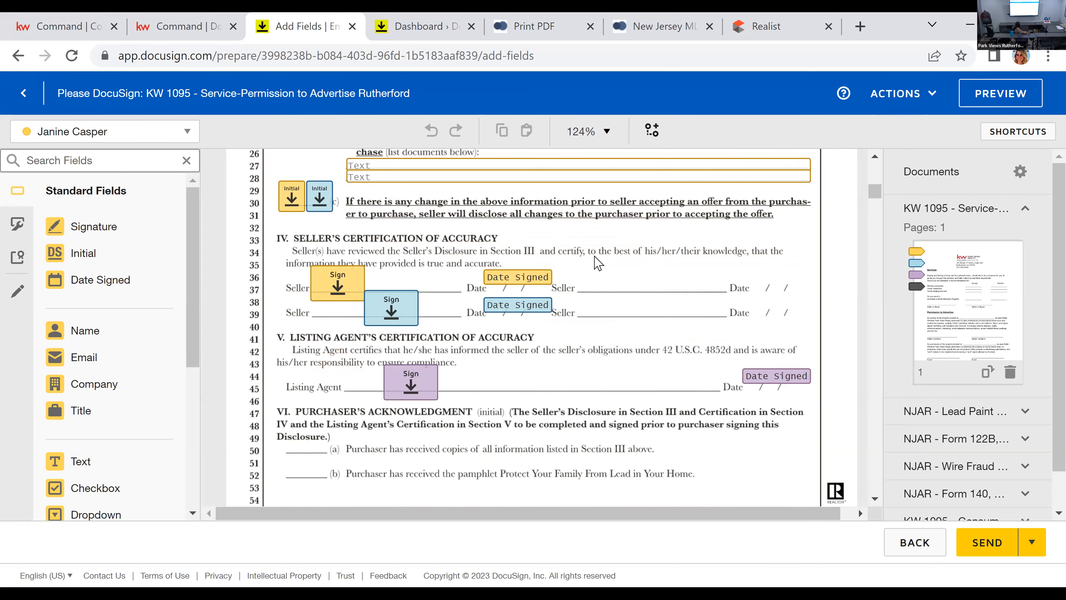
scroll(598, 272, down, 10)
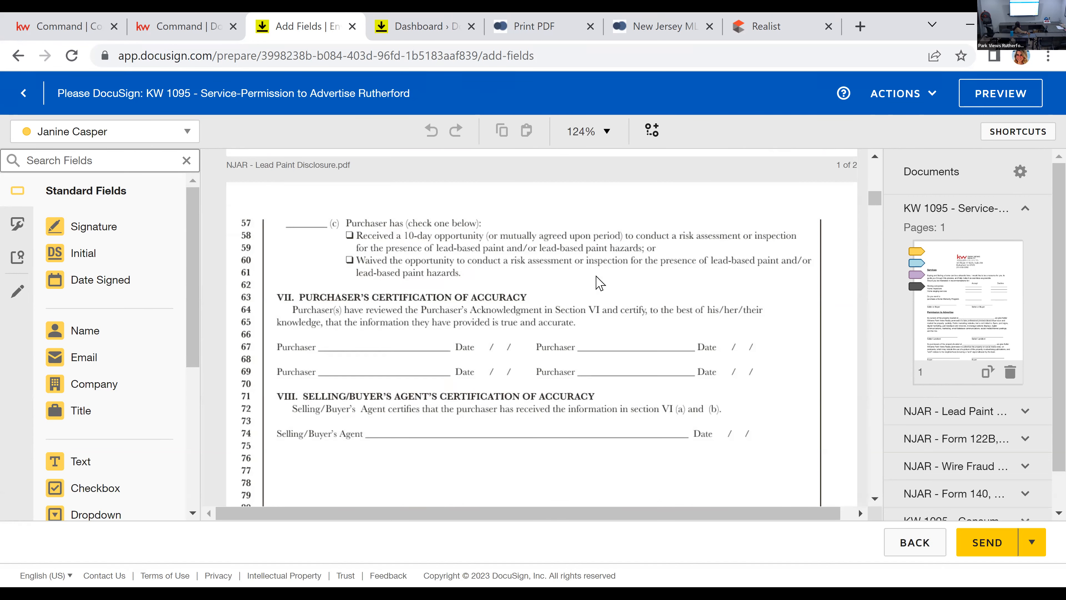
scroll(600, 282, down, 15)
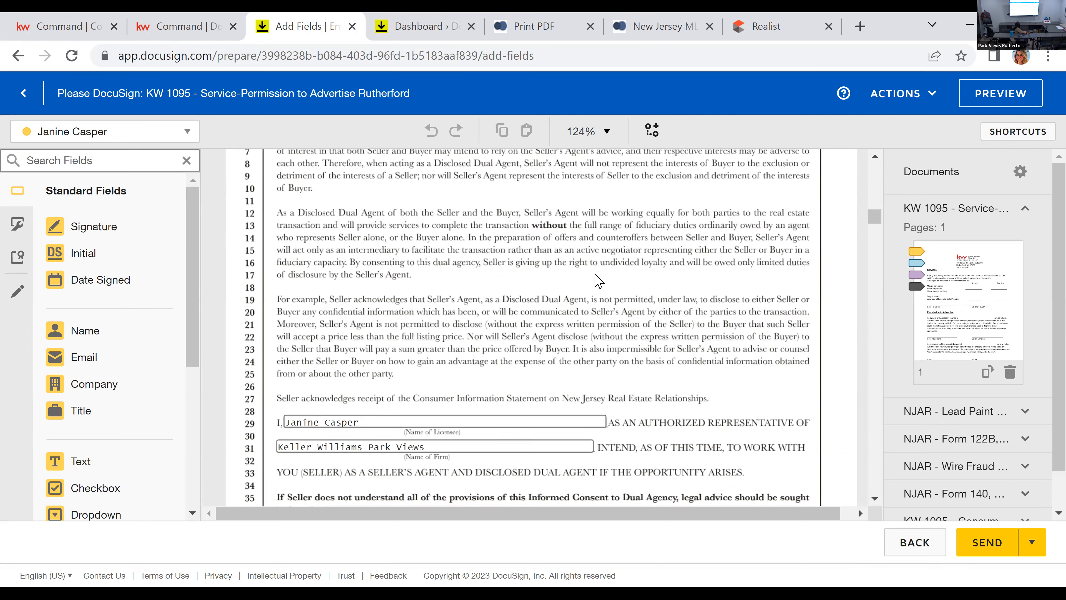
Step: Delete the Date Signed fields of Seller Two and the Listing Agent from the Form 122B dual agency consent
scroll(598, 280, up, 7)
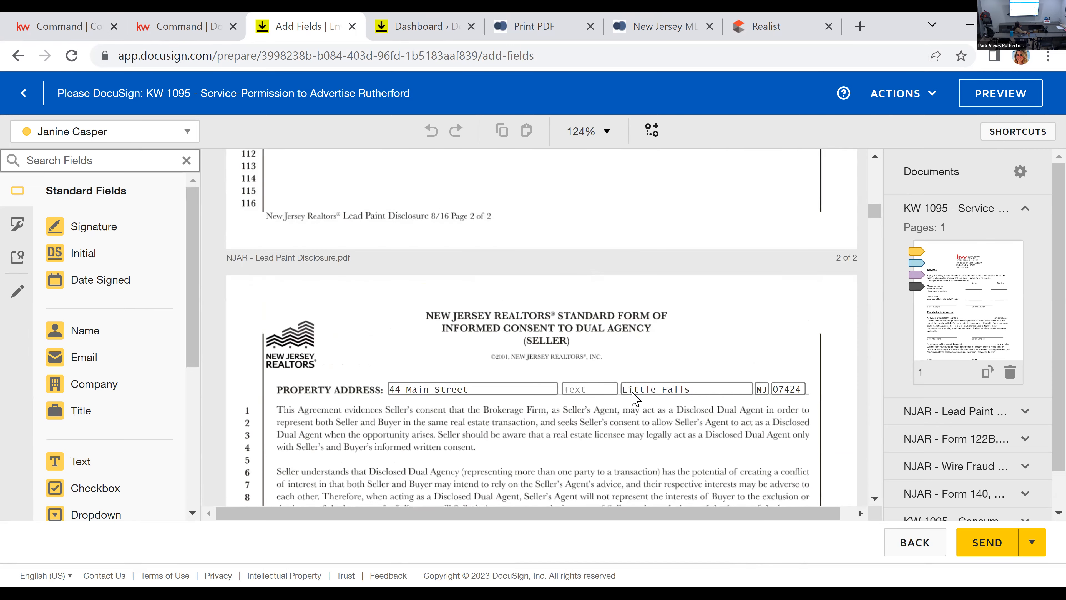
scroll(671, 326, down, 5)
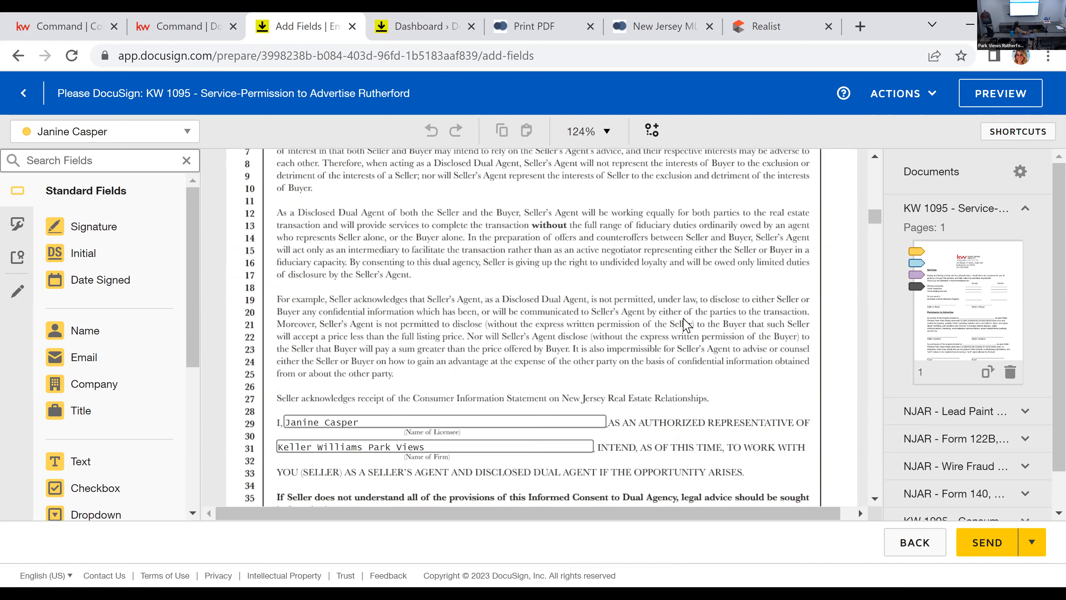
scroll(690, 326, down, 5)
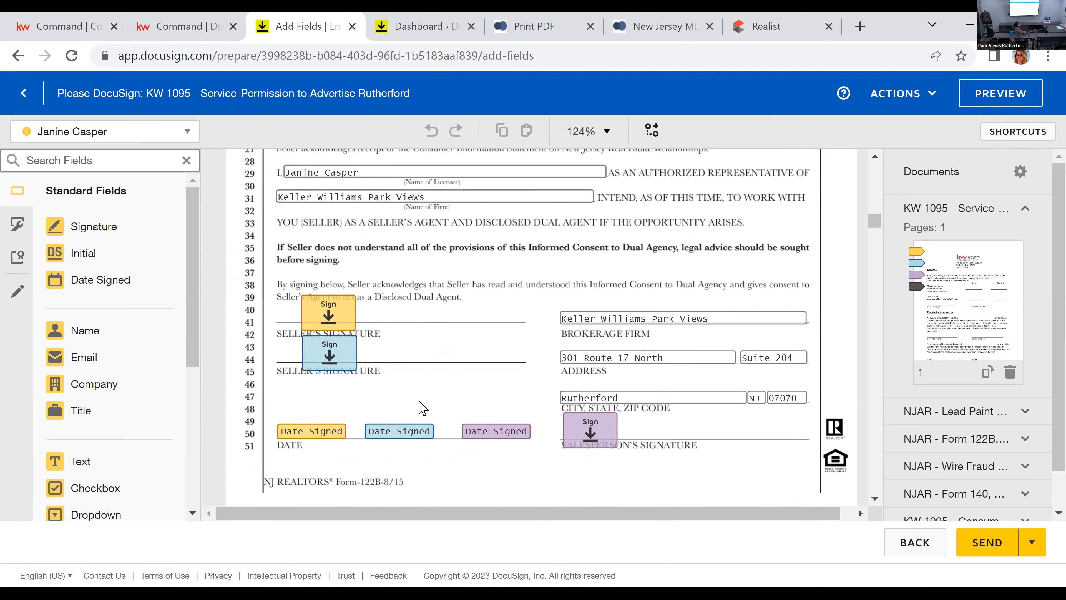
drag(391, 418, 531, 458)
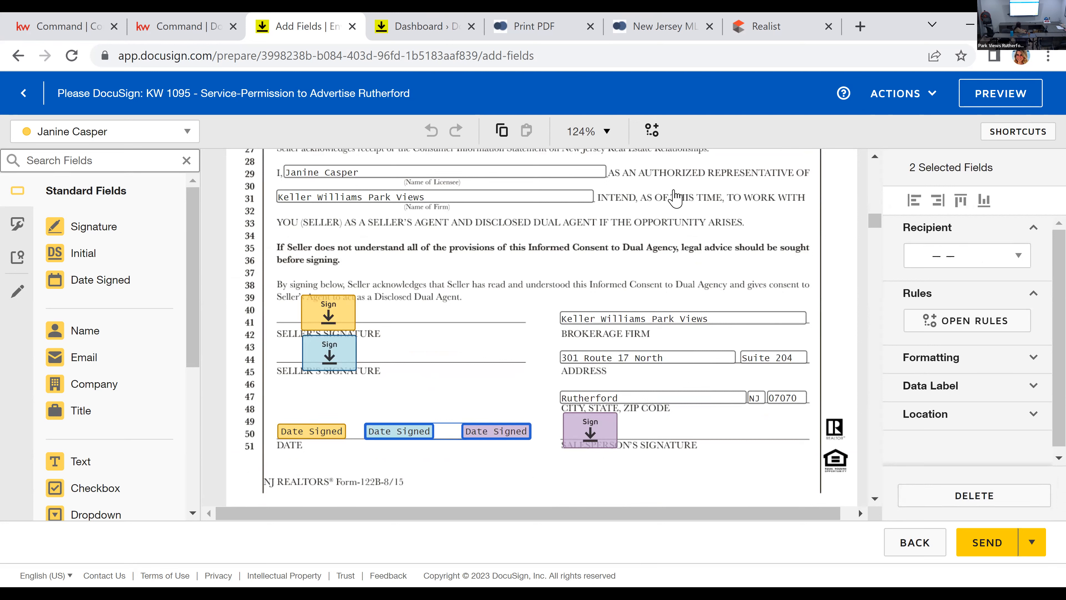
click(1024, 498)
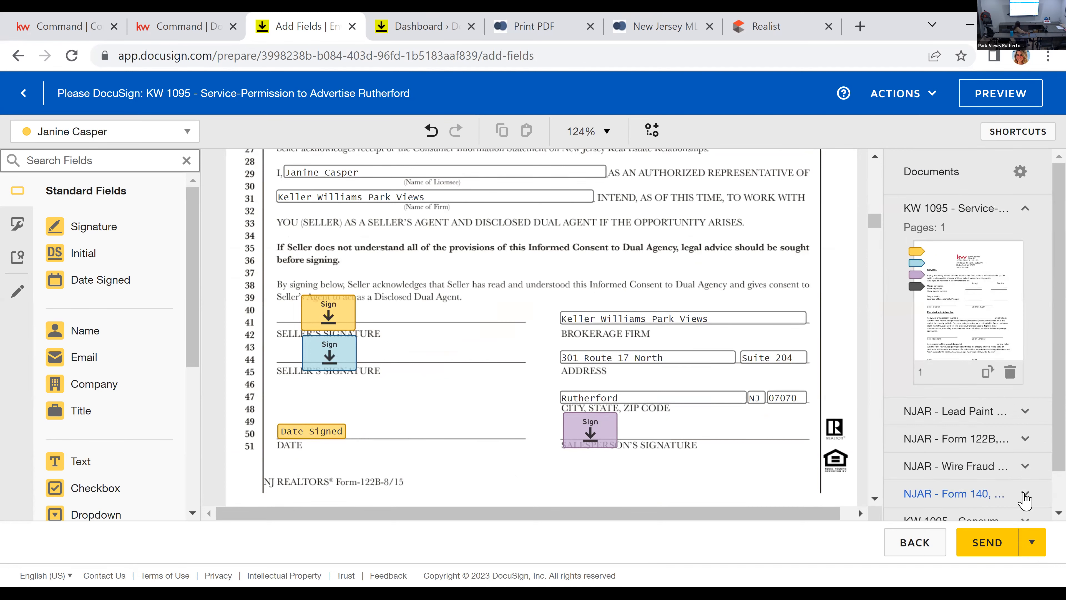
Step: Place a text field for Seller One above the property address on the Seller's Property Condition Disclosure Statement and widen it
scroll(379, 307, down, 5)
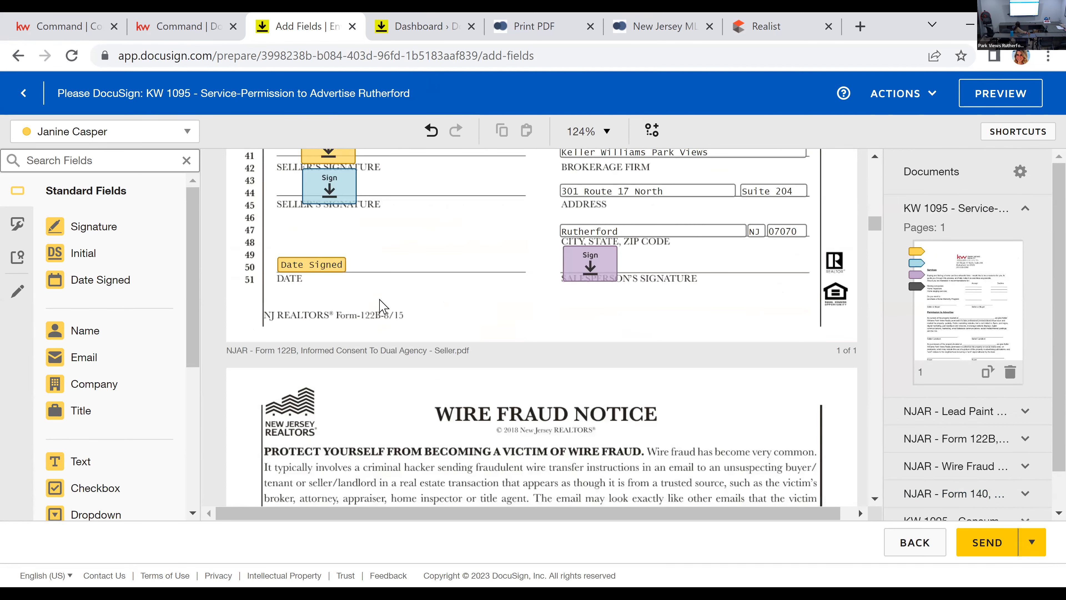
scroll(380, 296, down, 7)
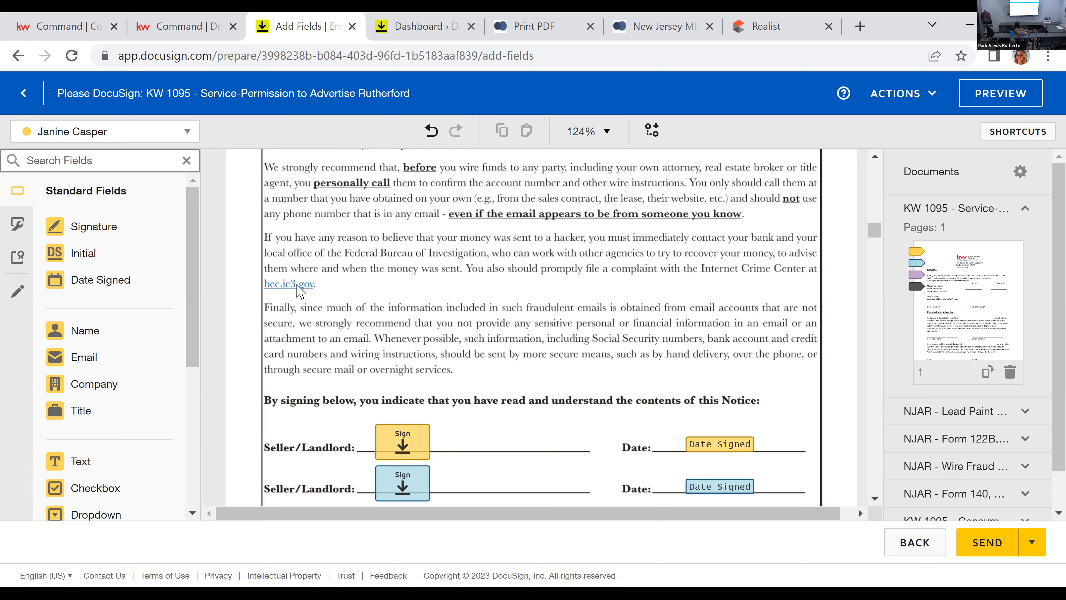
scroll(623, 374, down, 5)
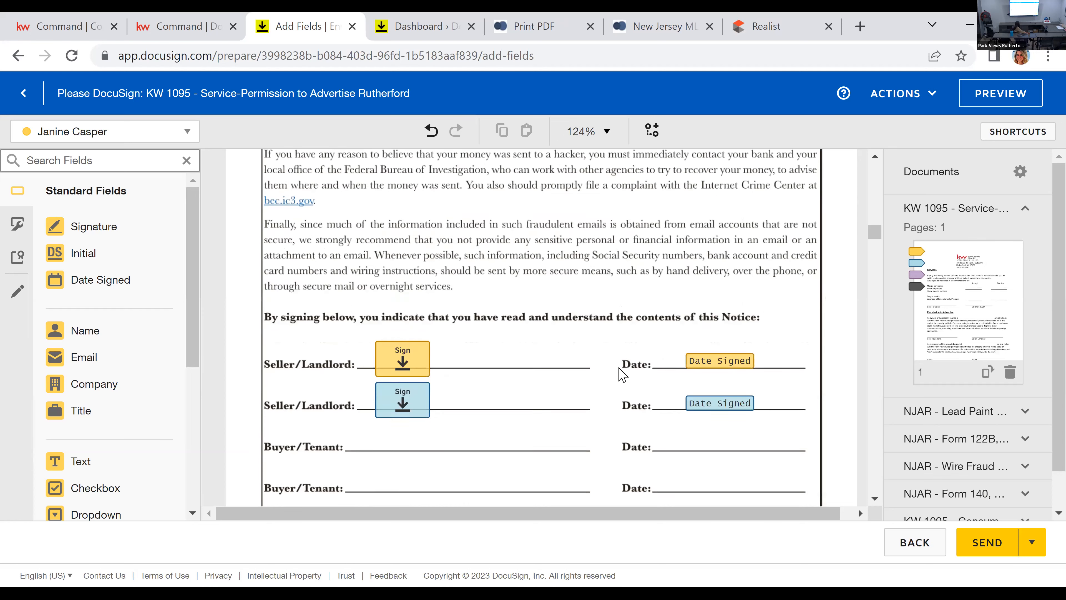
scroll(623, 375, down, 8)
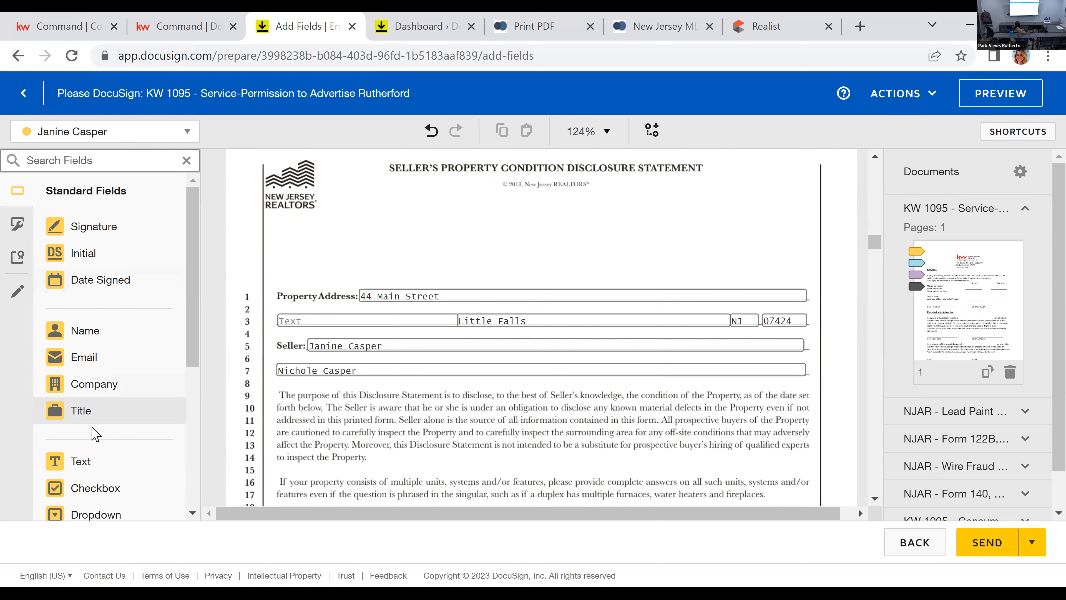
click(97, 465)
click(483, 243)
drag(522, 254, 678, 258)
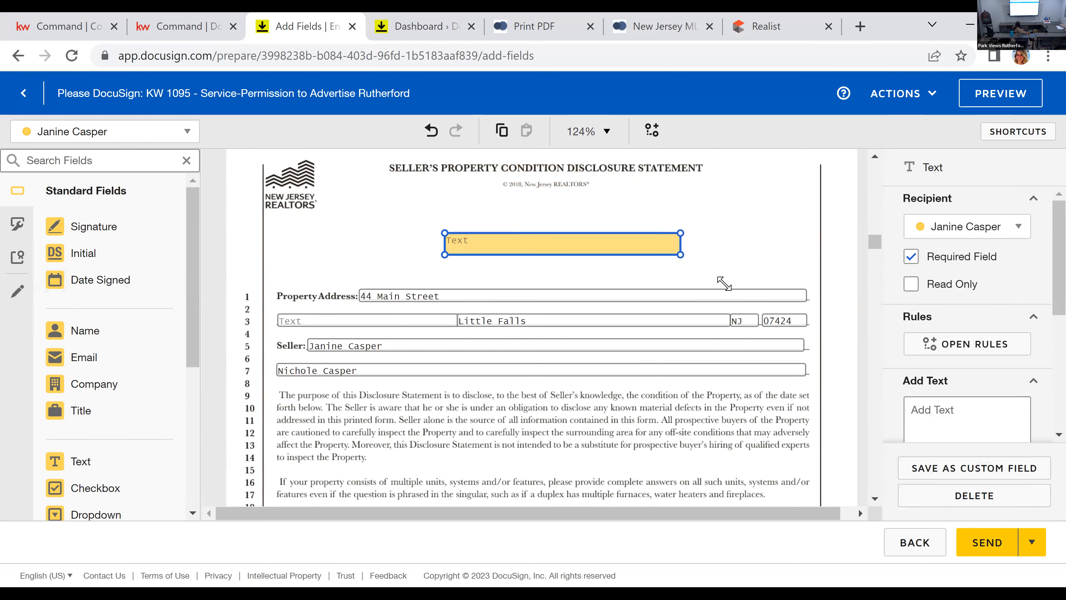
Step: Fill the new text field with "intentionally left blank" and make it not required
click(973, 411)
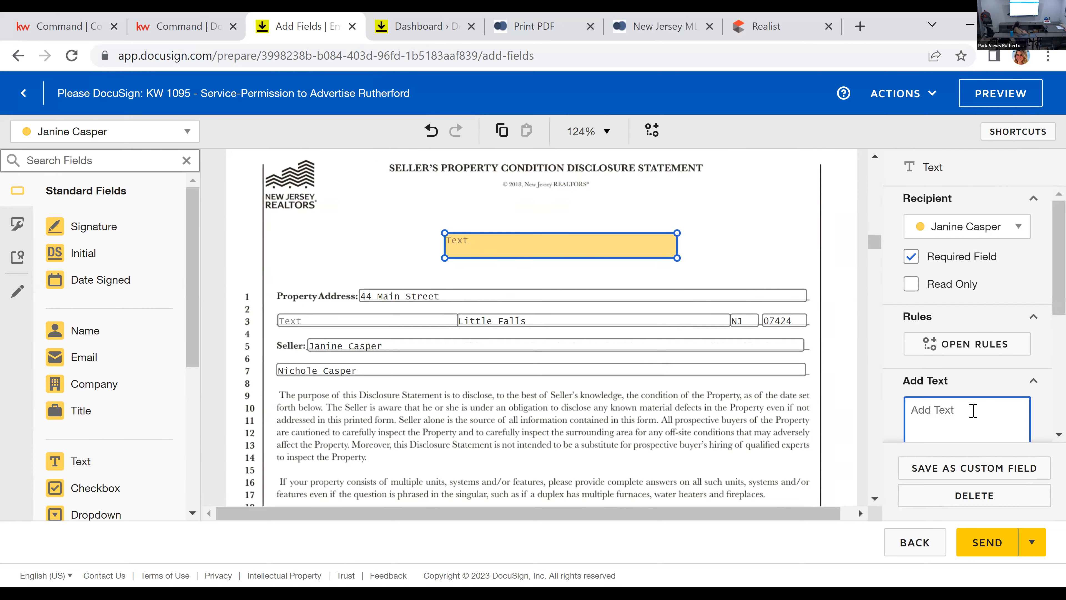
text(intenionally)
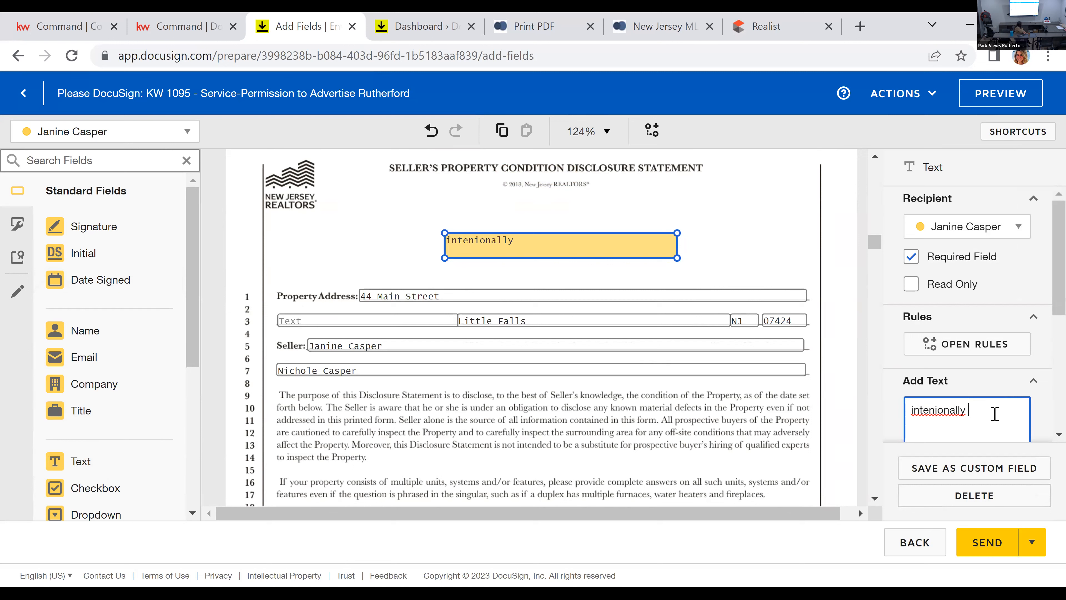
right_click(960, 410)
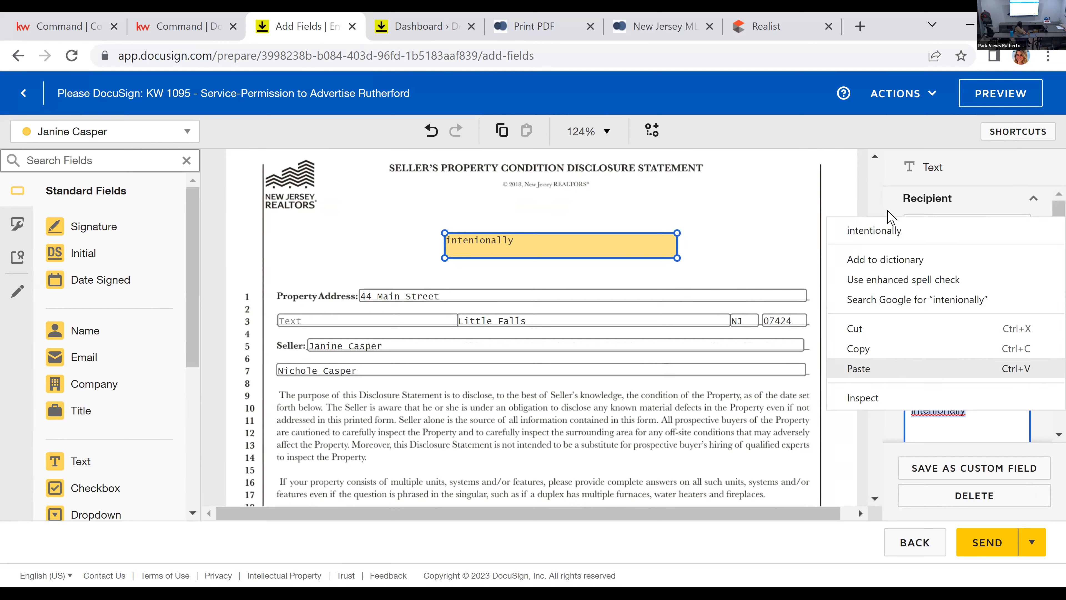
click(878, 229)
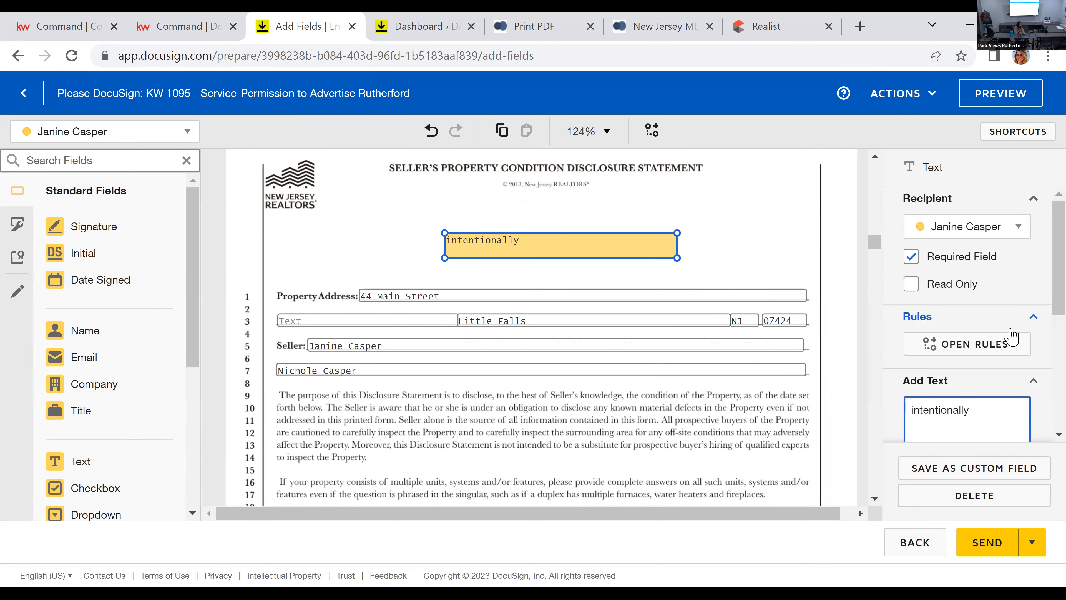
text(left blank)
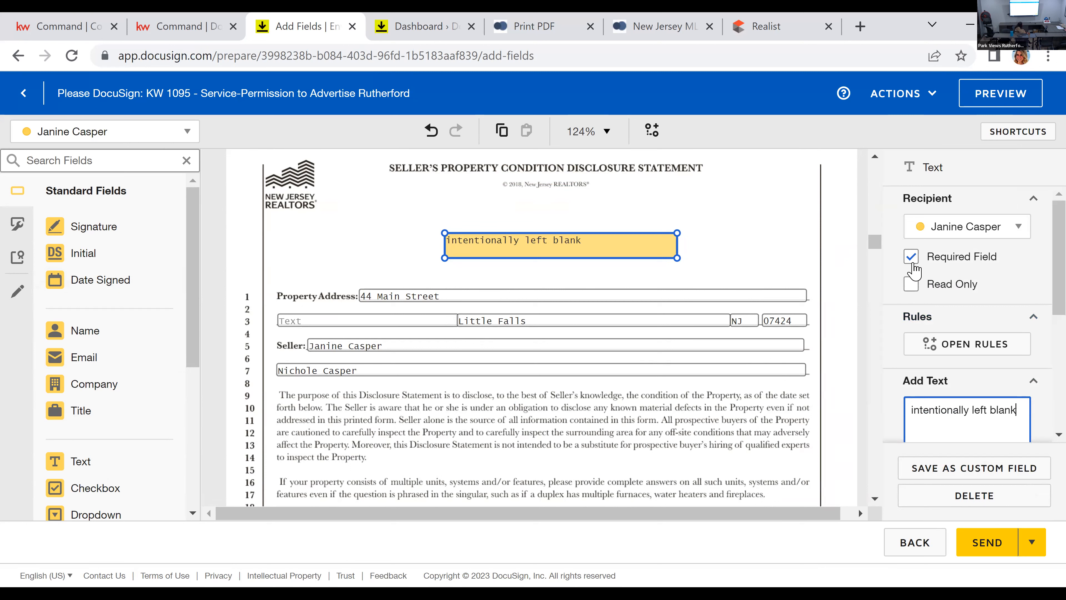
click(912, 261)
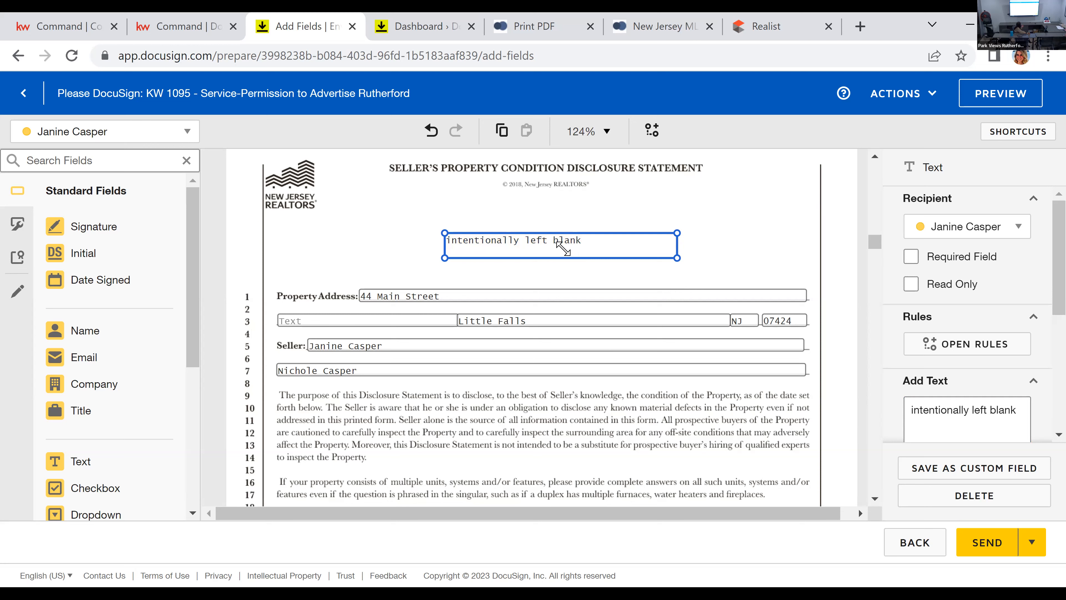
Step: Finish the "intentionally left blank" text field and place Initial fields for Seller Two and the Listing Agent beside it
drag(563, 248, 597, 246)
click(634, 256)
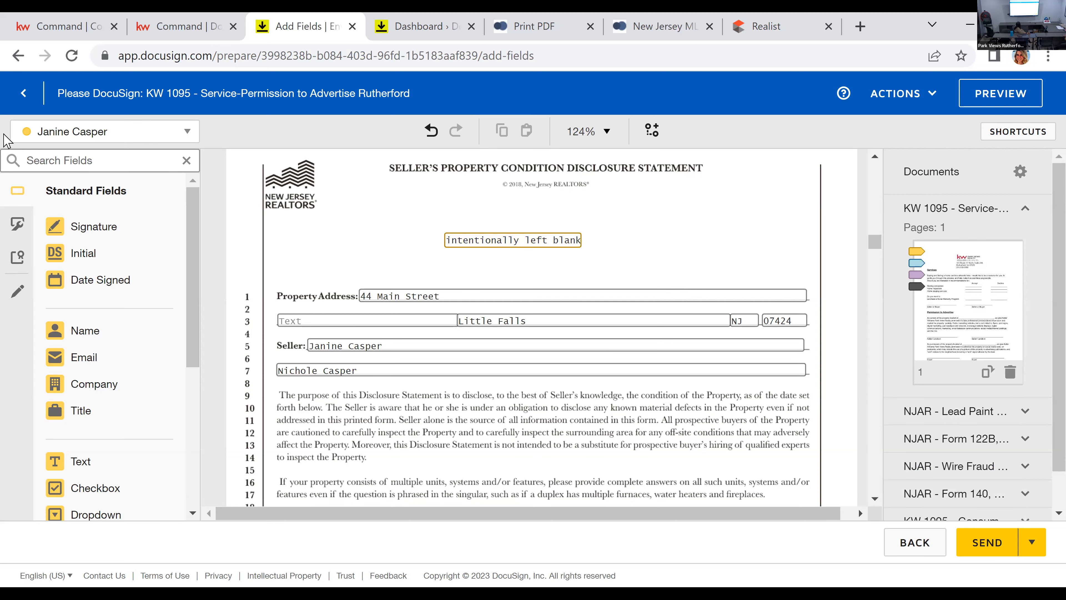
click(111, 135)
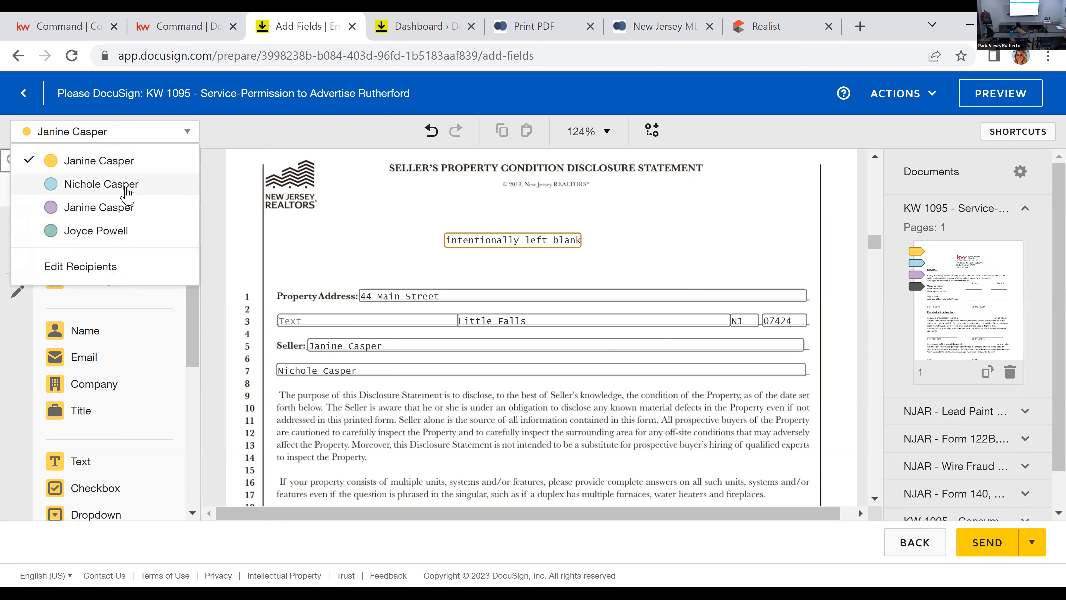
click(127, 187)
drag(118, 254, 616, 221)
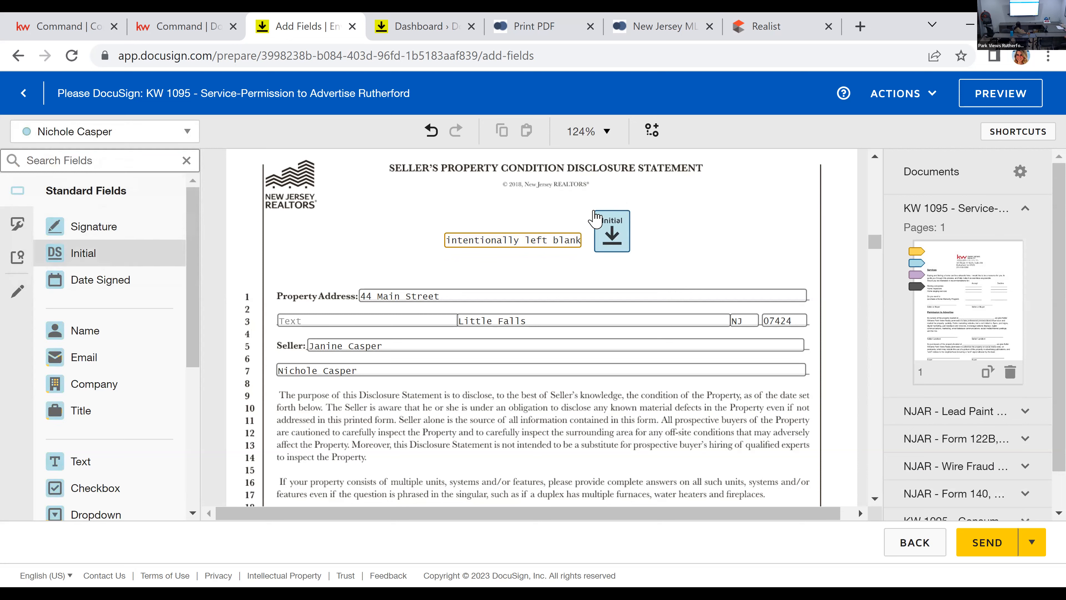
click(105, 131)
click(118, 207)
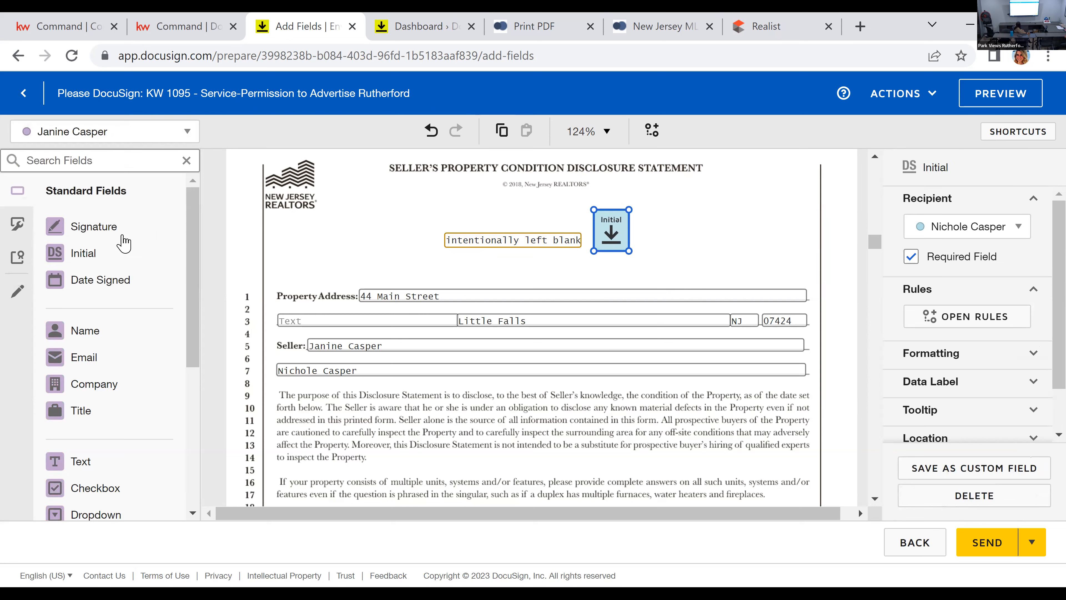
click(101, 255)
click(654, 226)
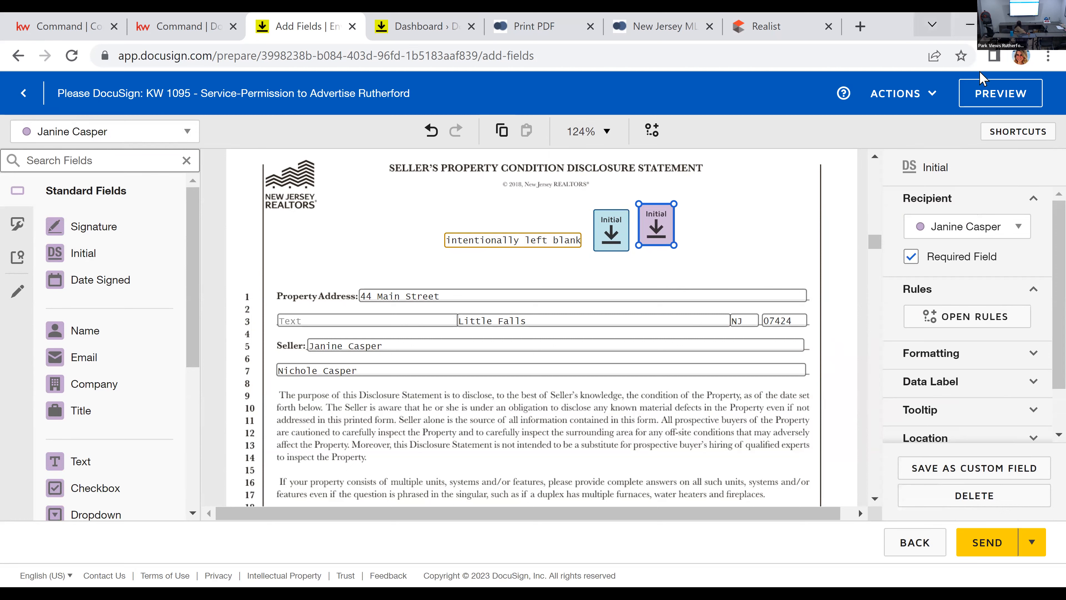
Step: Review the signature, date and agency fields at the end of the Property Condition Disclosure Statement and on the Consumer Information Statement
scroll(642, 355, down, 20)
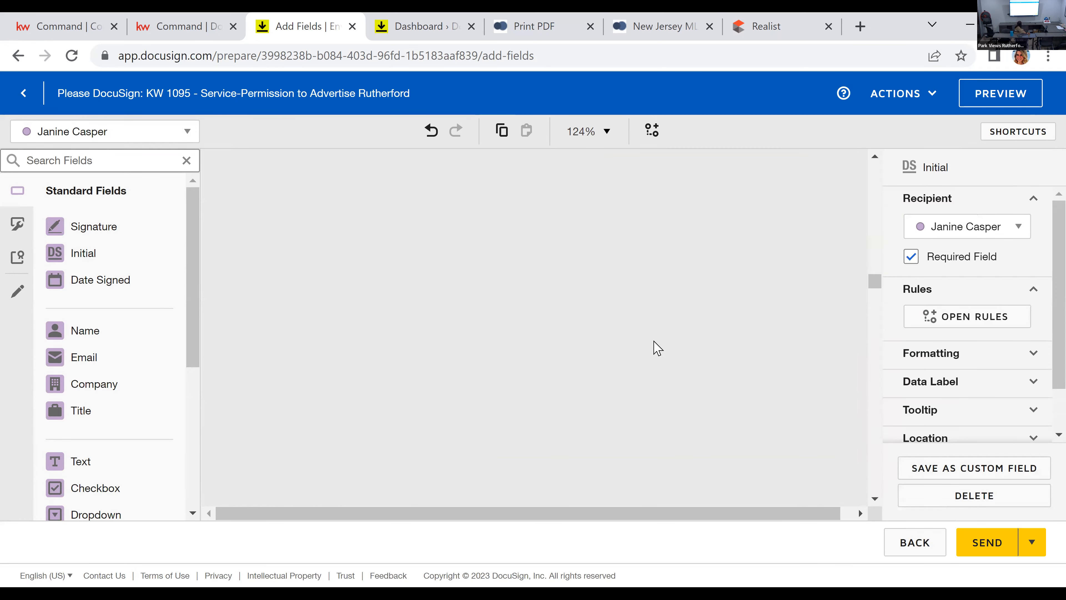
scroll(666, 363, down, 10)
scroll(580, 394, up, 15)
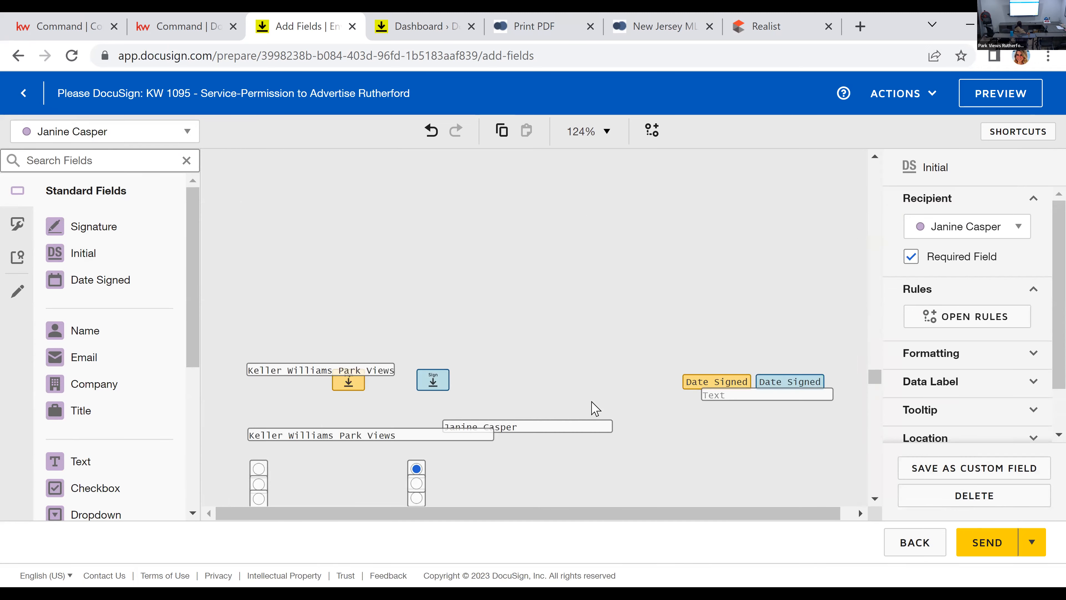
scroll(595, 409, up, 15)
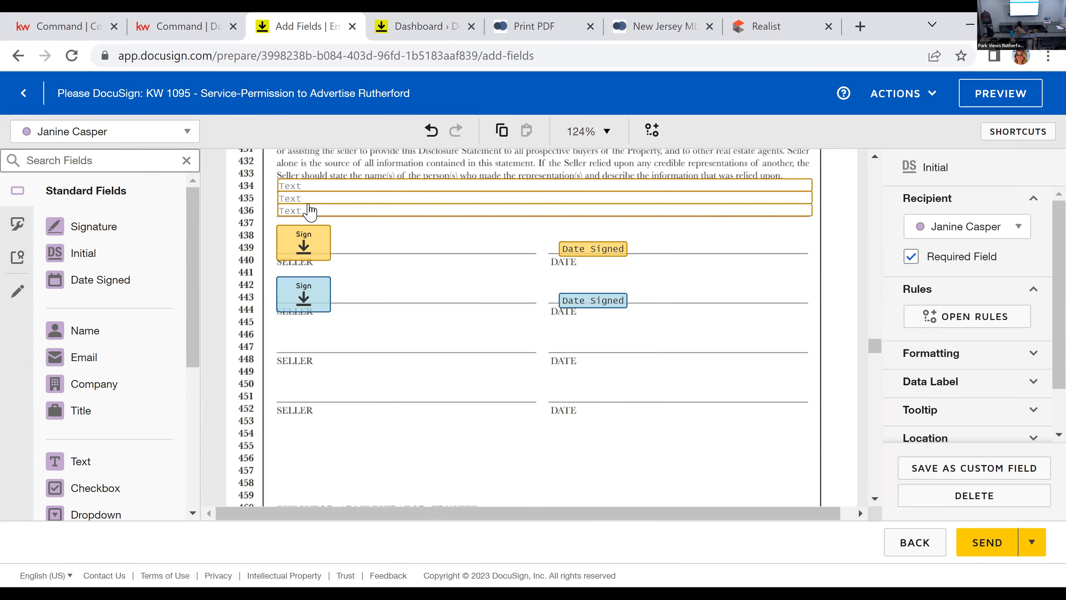
scroll(528, 338, down, 10)
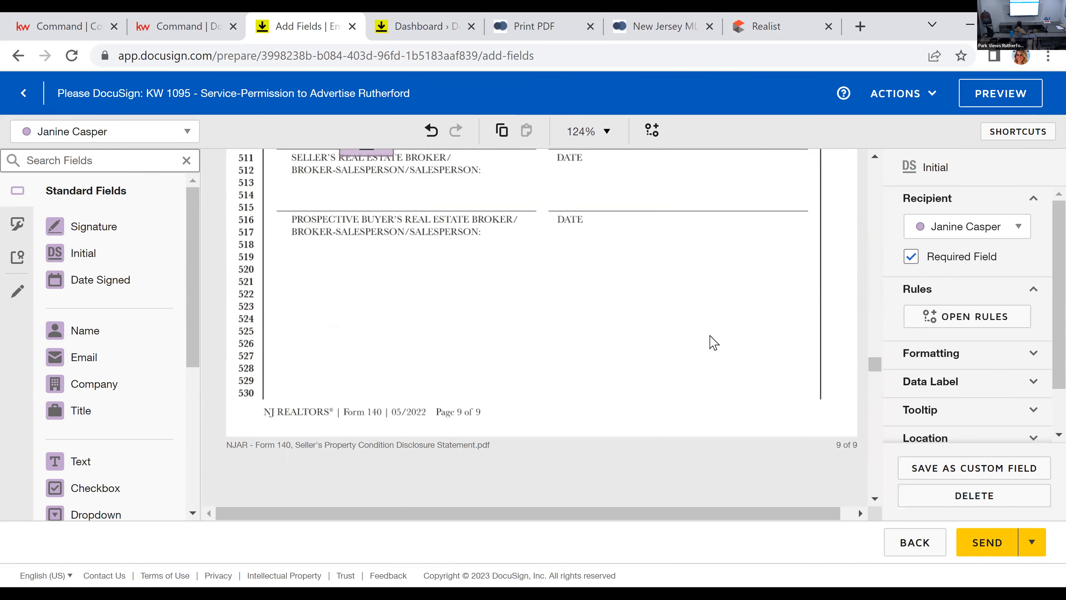
scroll(710, 339, down, 5)
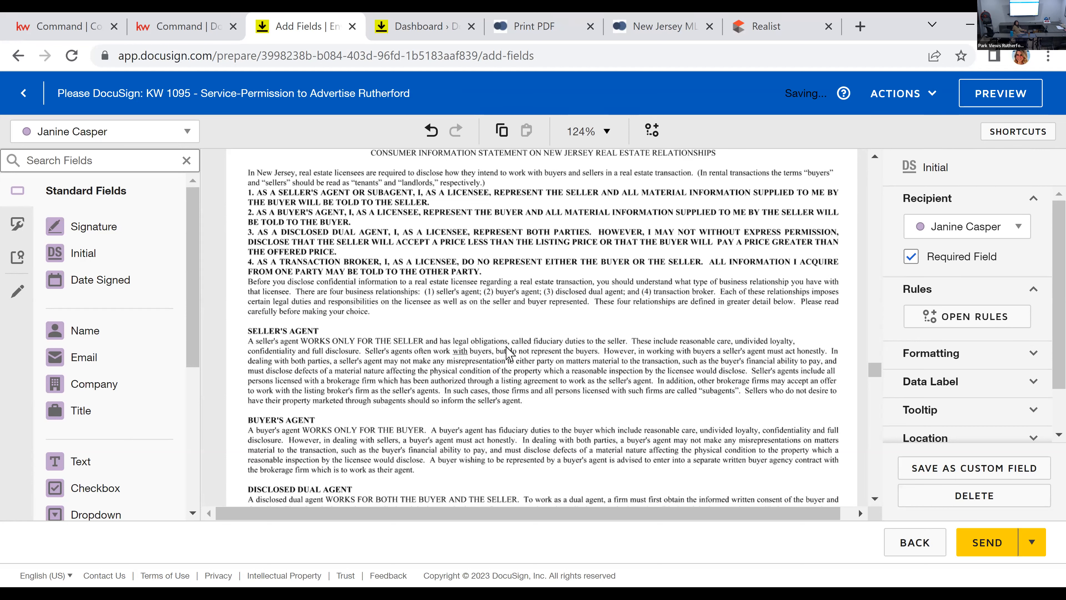
scroll(657, 446, down, 5)
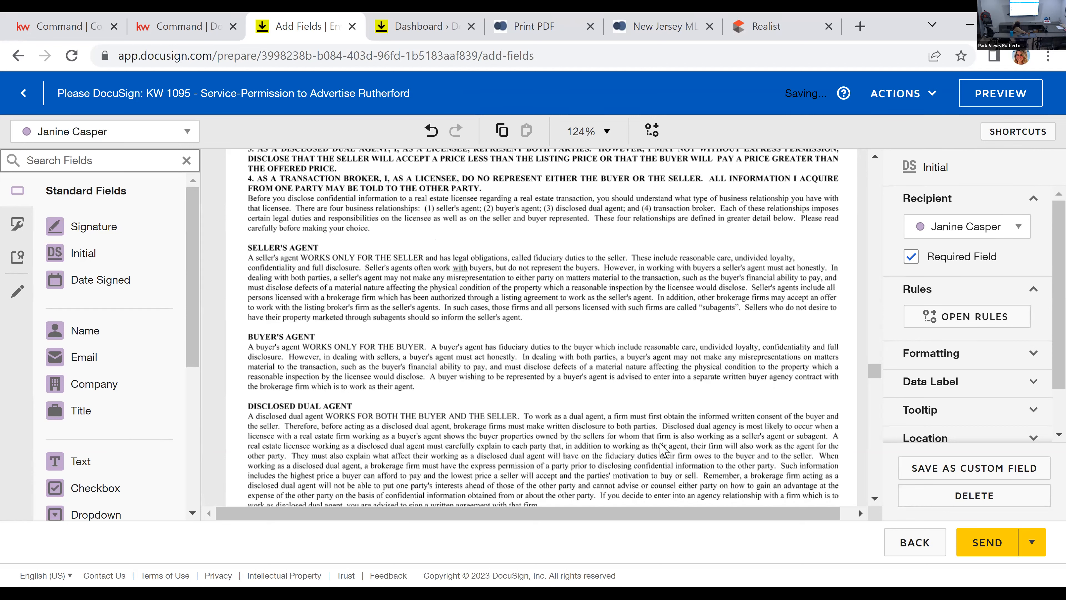
scroll(663, 448, down, 2)
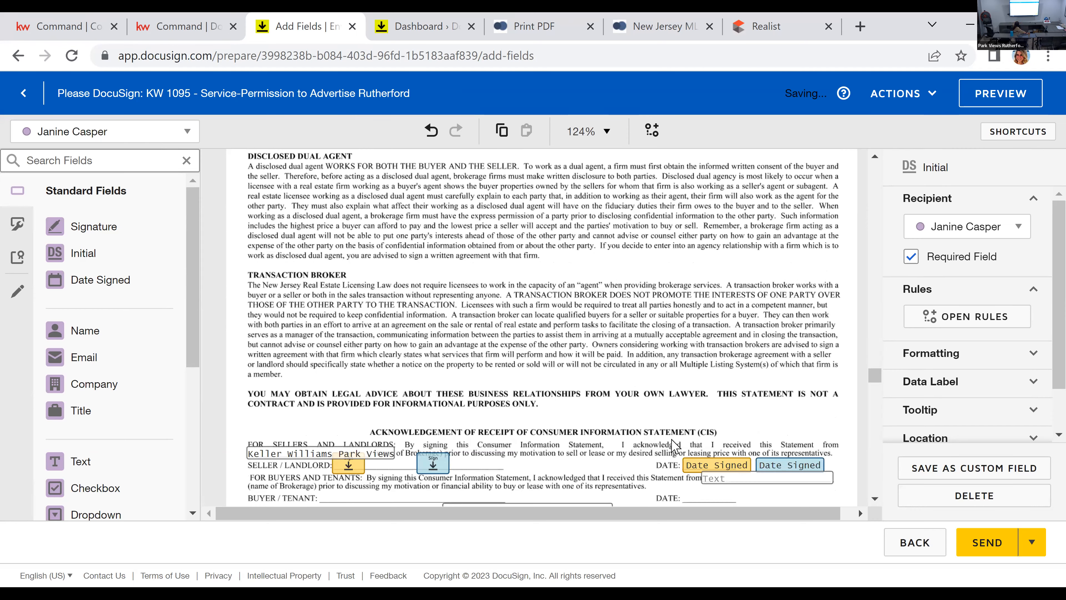
scroll(671, 445, down, 2)
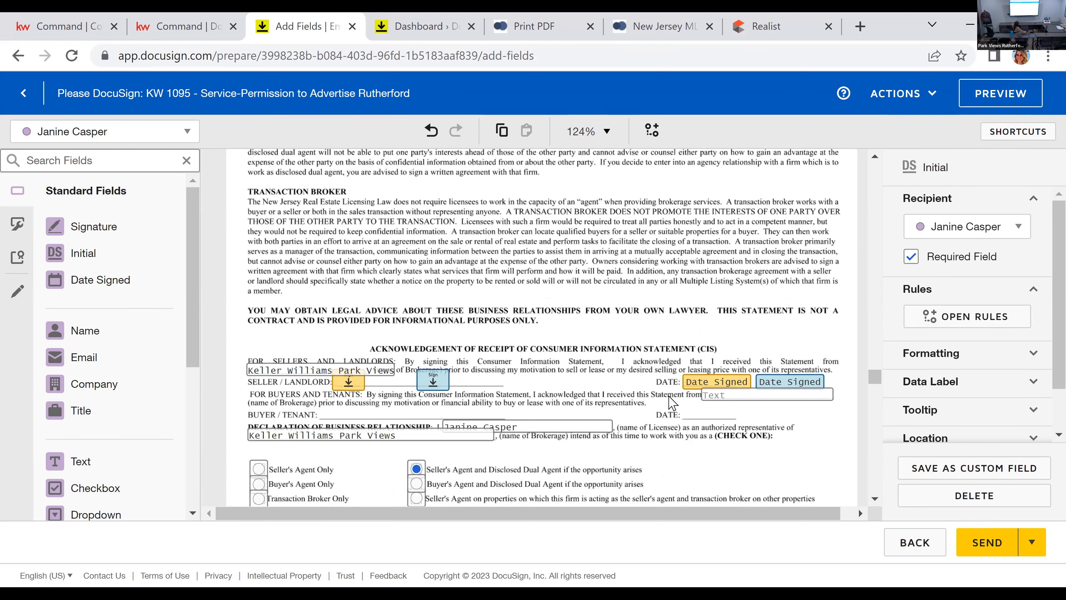
scroll(586, 361, down, 2)
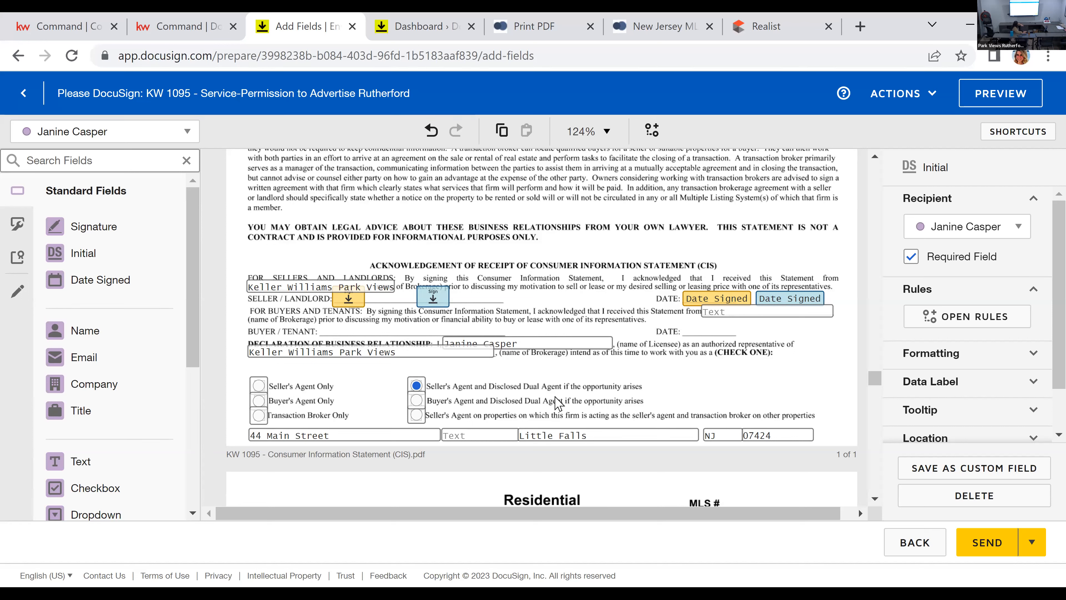
scroll(588, 409, down, 2)
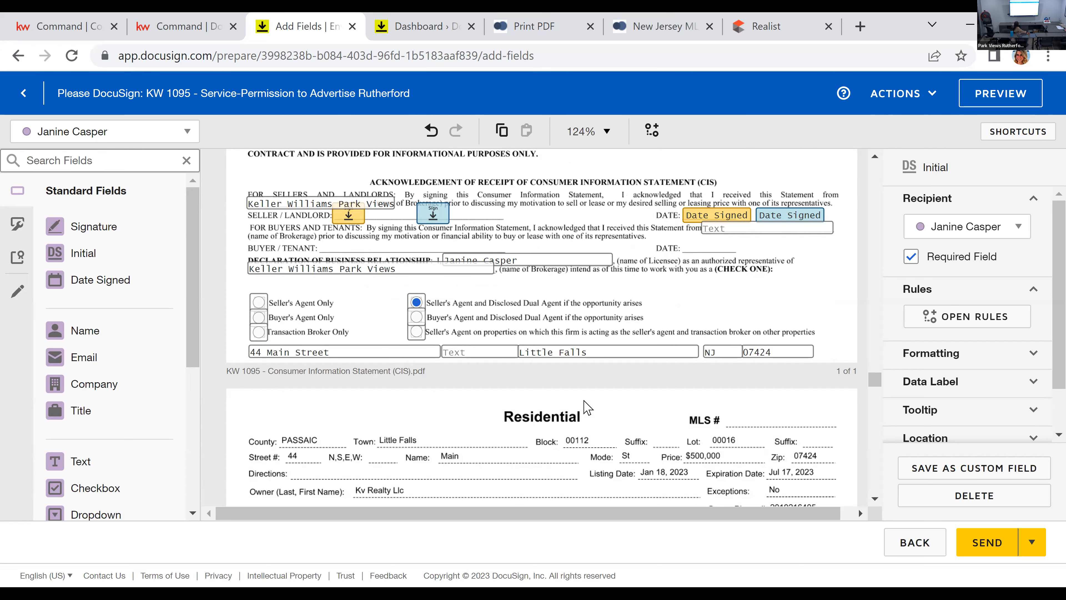
Step: Examine the Residential listing agreement's property details, listing dates, price, compensation and agency terms down to its signature lines
scroll(594, 403, down, 2)
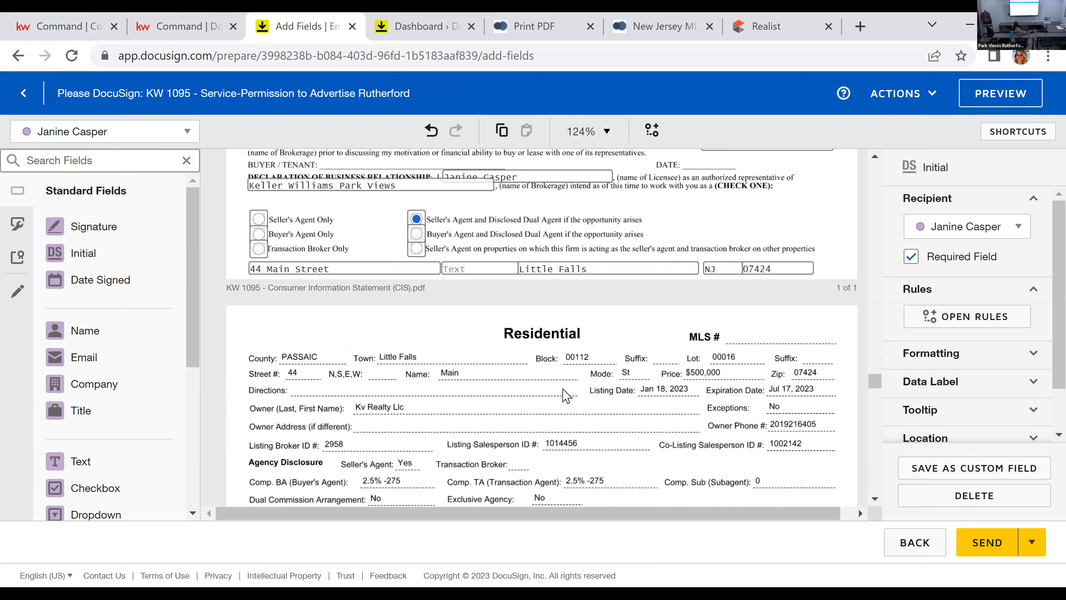
scroll(506, 418, down, 2)
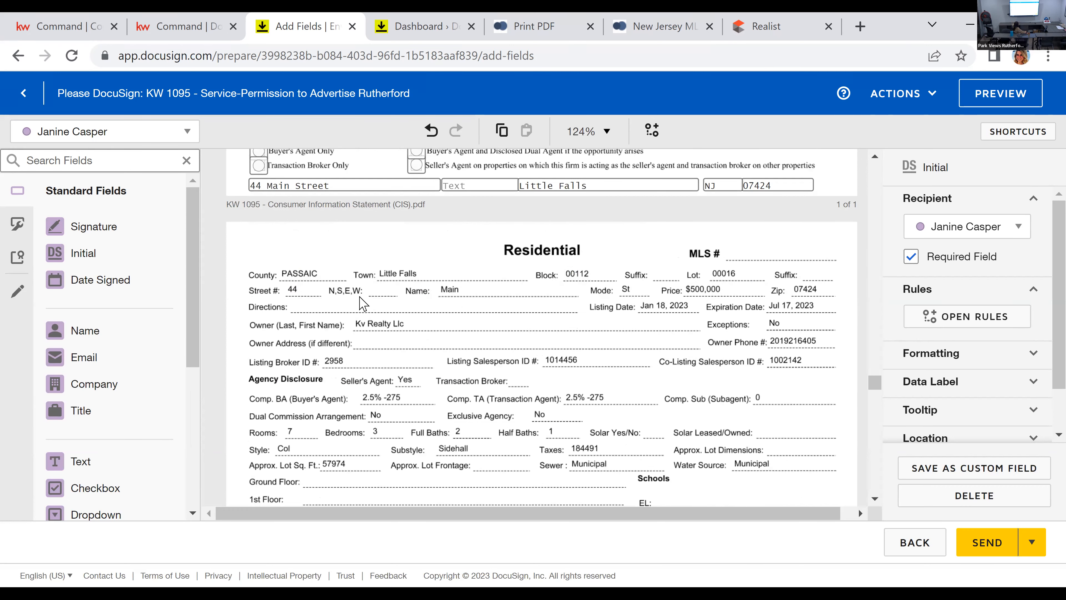
scroll(293, 451, down, 2)
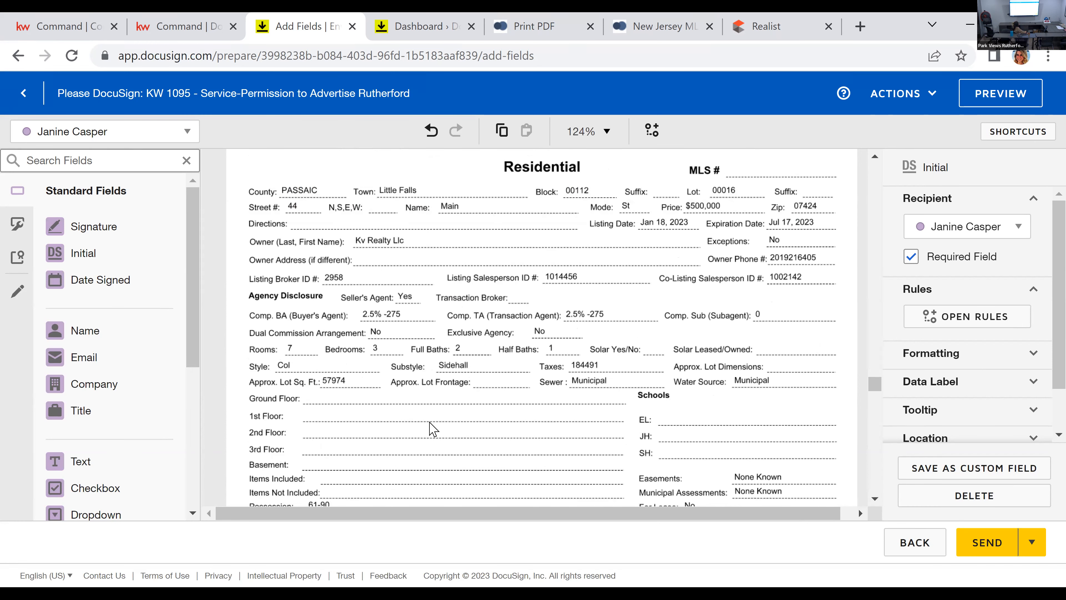
scroll(741, 252, down, 2)
scroll(735, 273, down, 2)
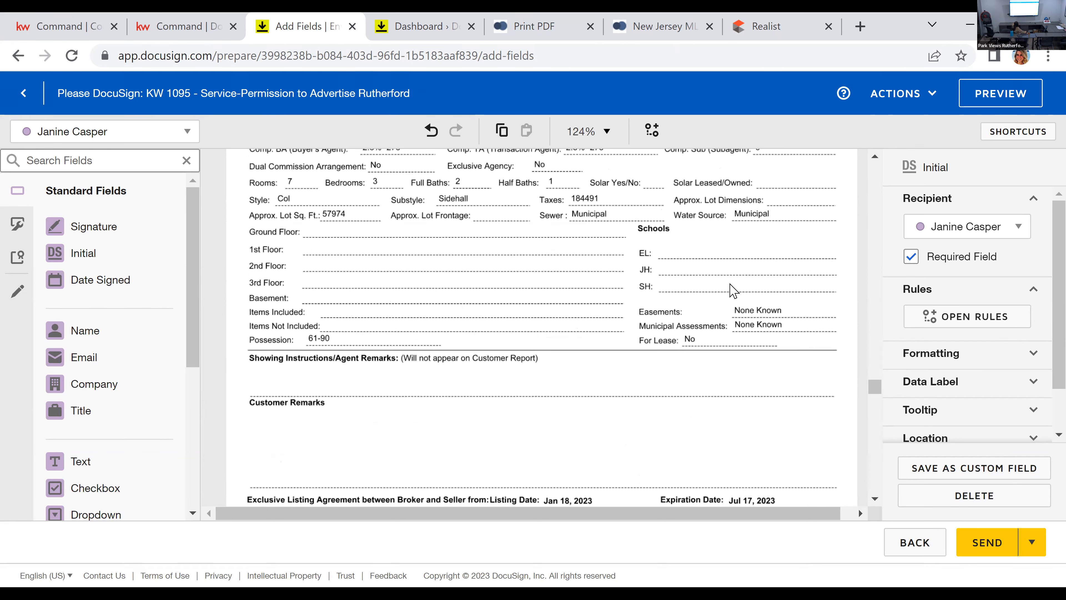
scroll(733, 290, down, 2)
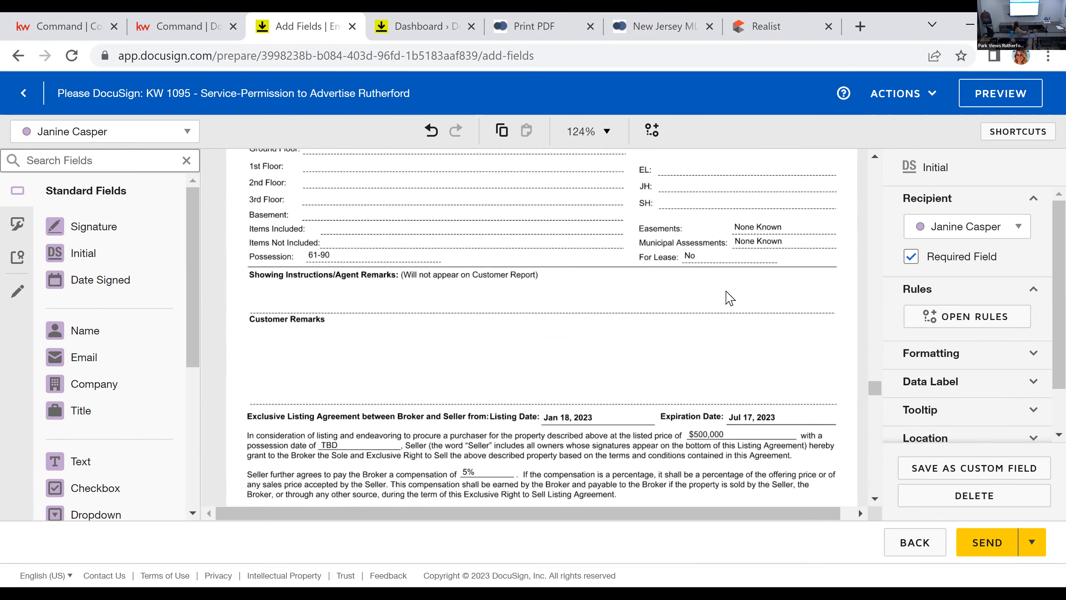
scroll(731, 292, down, 4)
scroll(726, 296, down, 4)
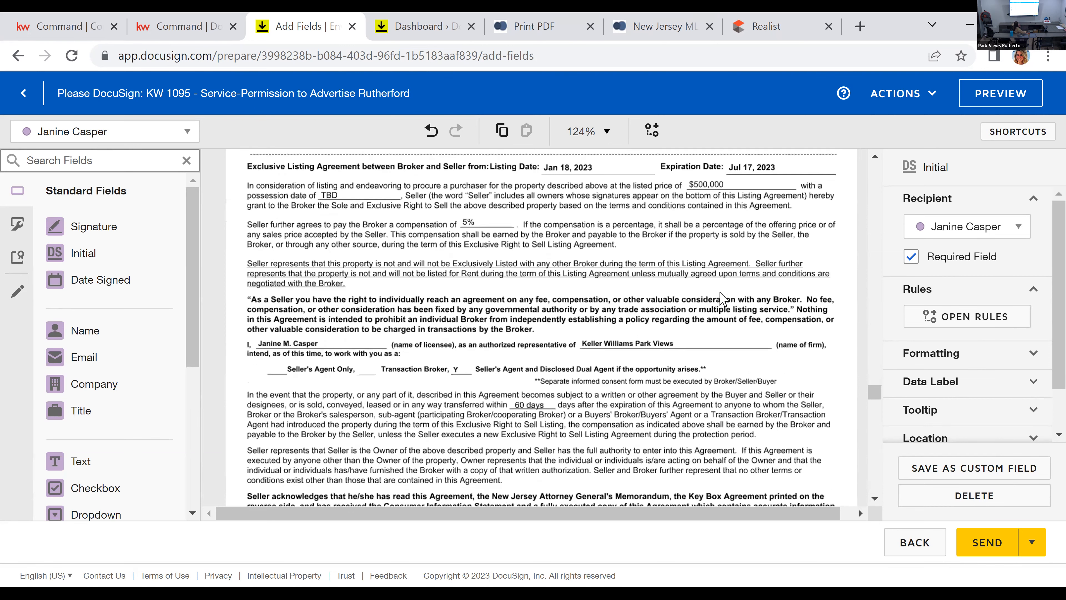
scroll(720, 309, down, 2)
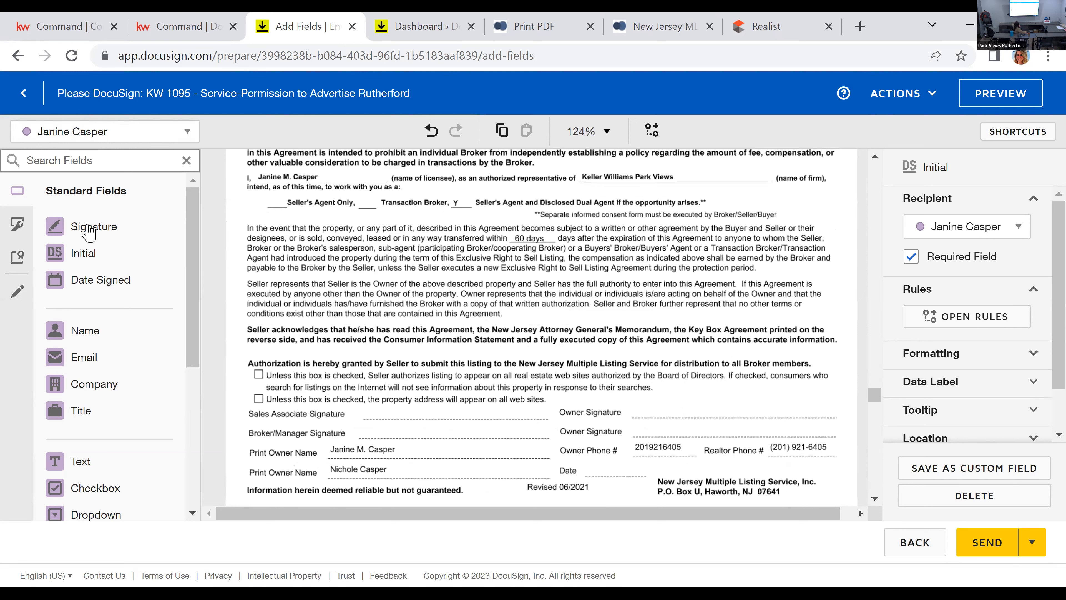
Step: Place Signature fields for the Listing Agent on the Sales Associate line and for the broker on the Broker/Manager line
click(386, 392)
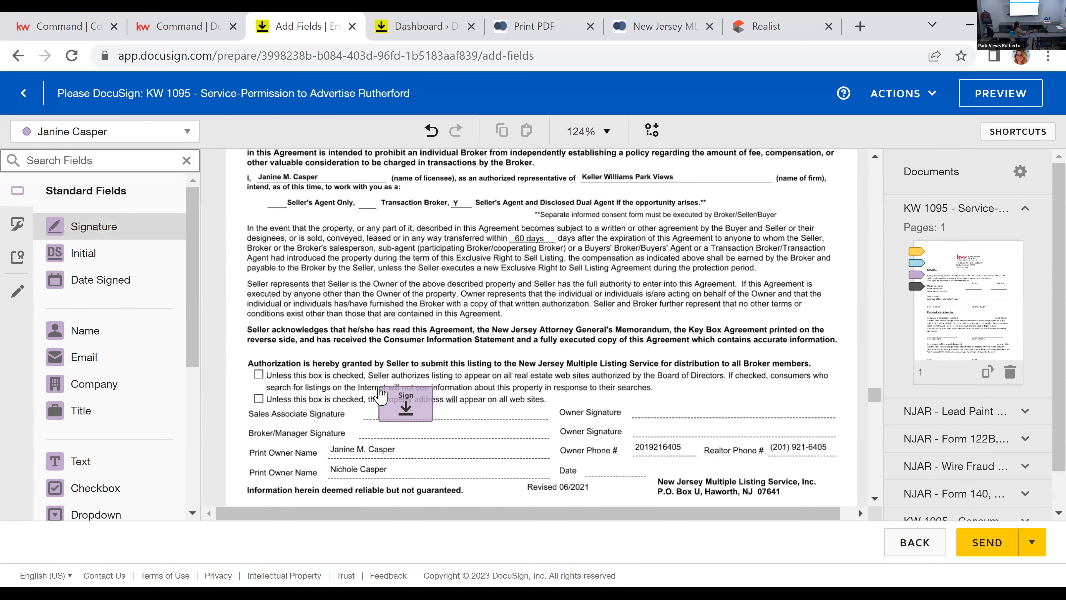
click(385, 393)
click(99, 141)
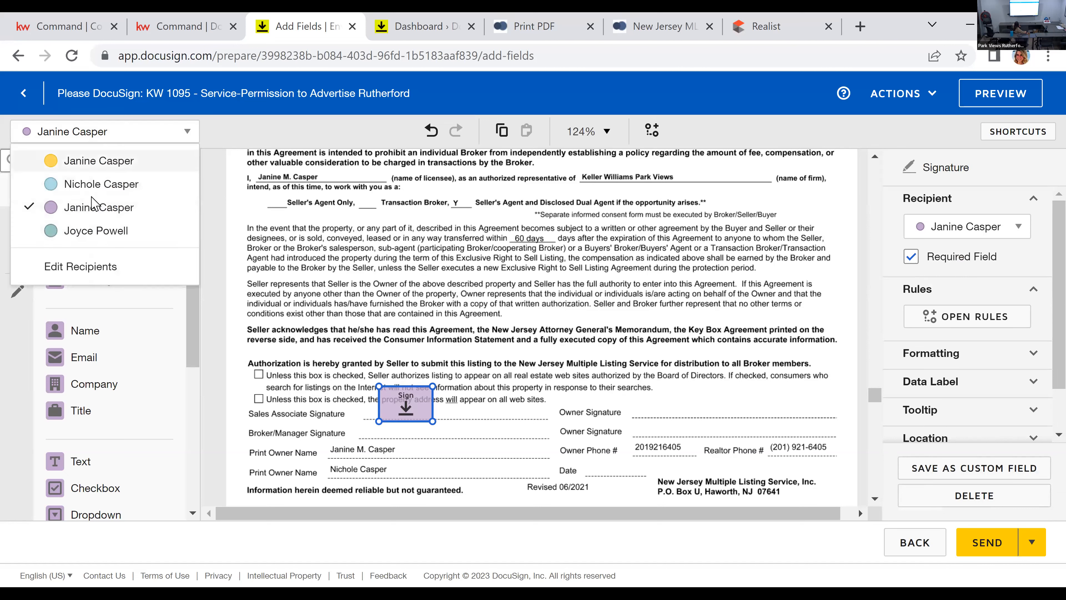
click(101, 231)
click(120, 229)
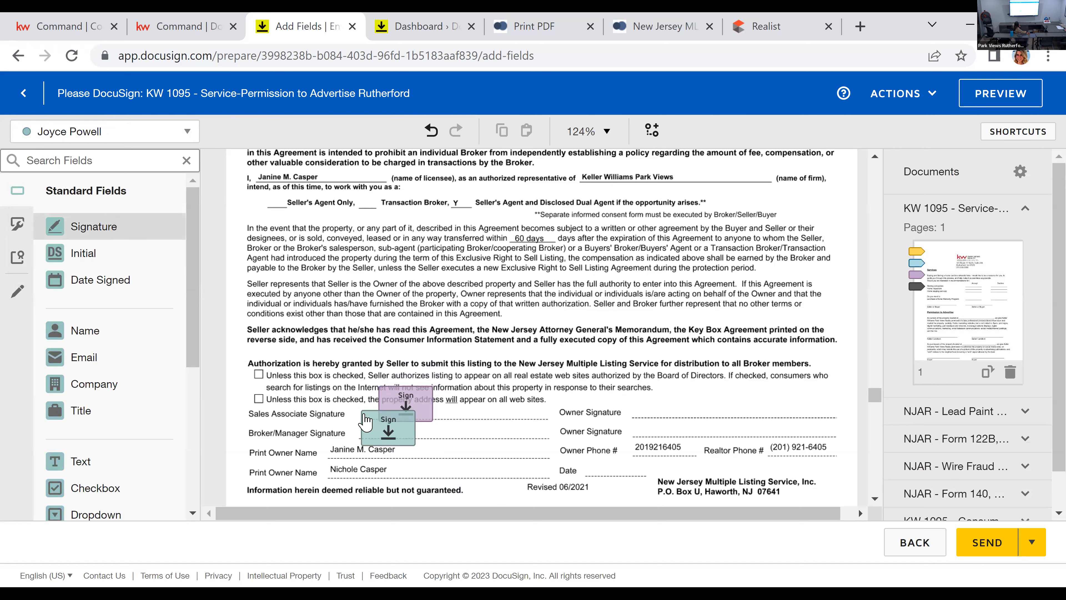
click(365, 420)
Step: Place Seller One's Signature field on the first Owner Signature line and a Date Signed field on the Date line
click(139, 132)
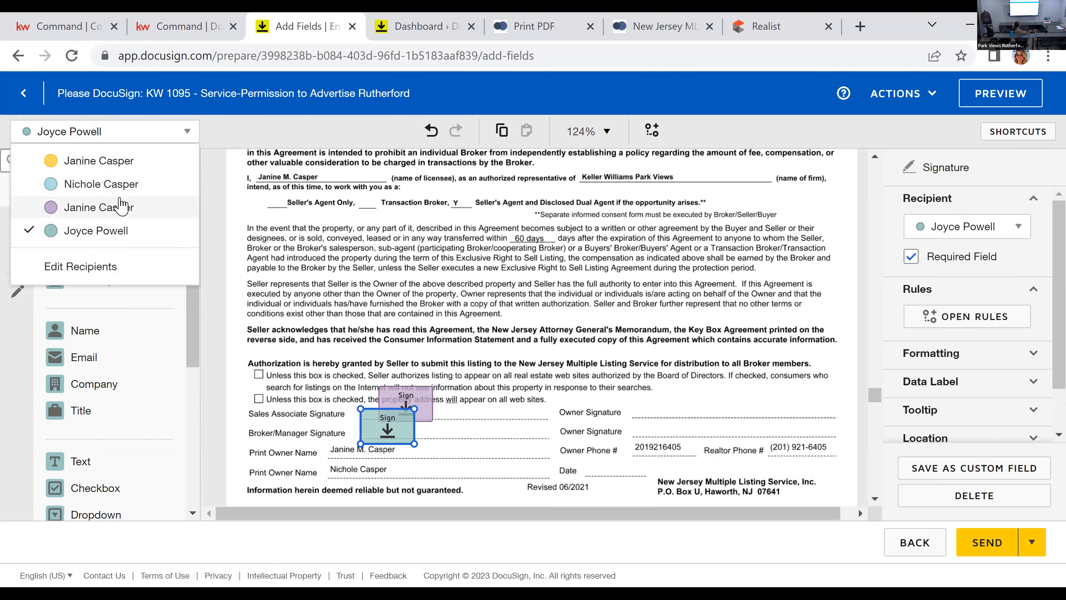
click(99, 161)
click(92, 226)
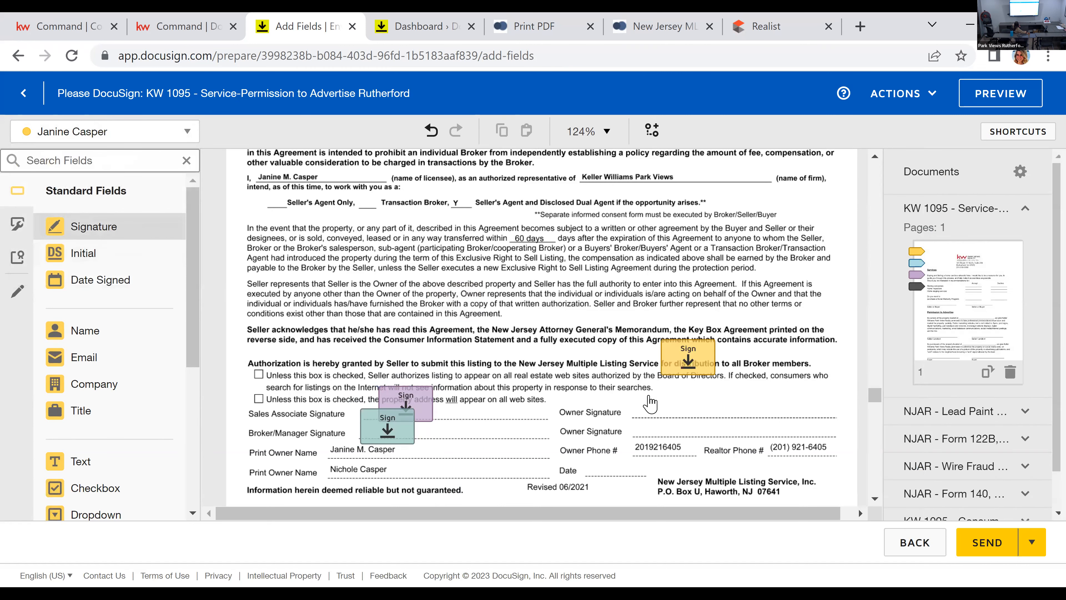
click(658, 403)
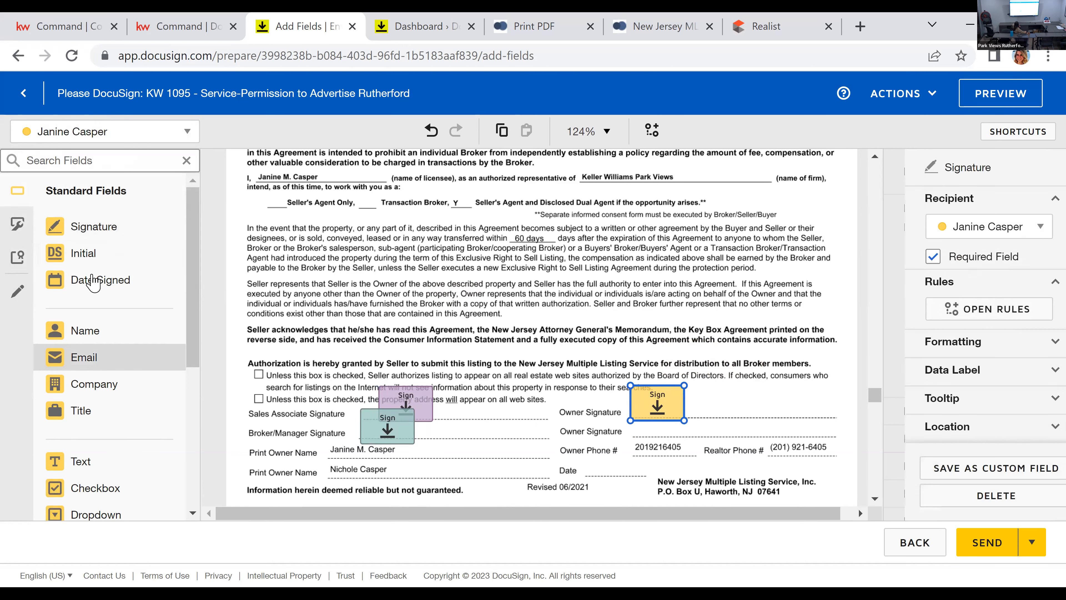
click(93, 281)
click(615, 467)
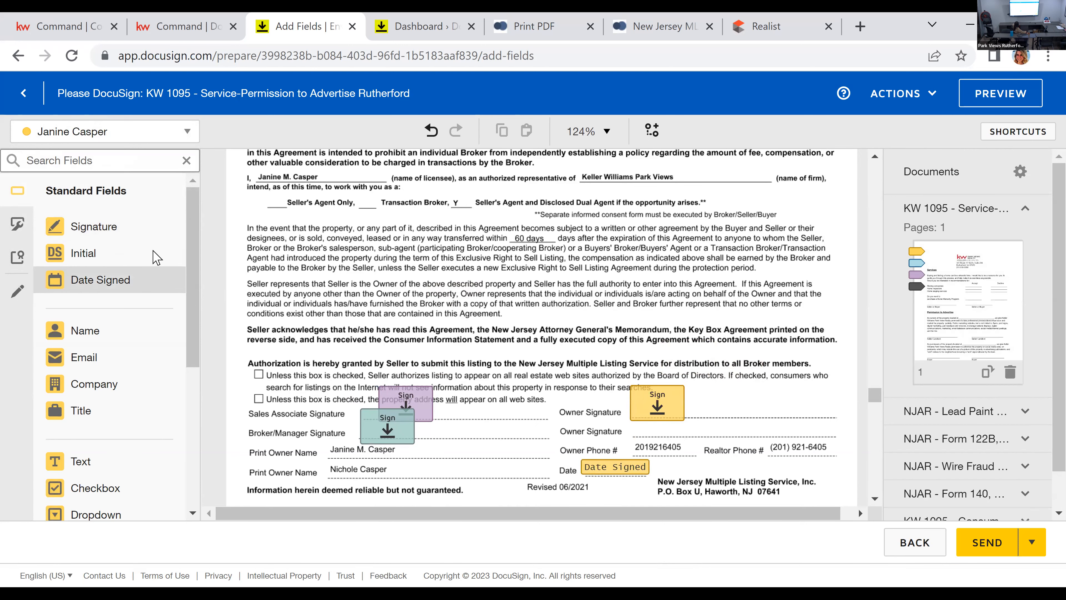
Step: Place a Signature field for Seller Two on the second Owner Signature line of the listing agreement
click(143, 132)
click(110, 193)
click(94, 227)
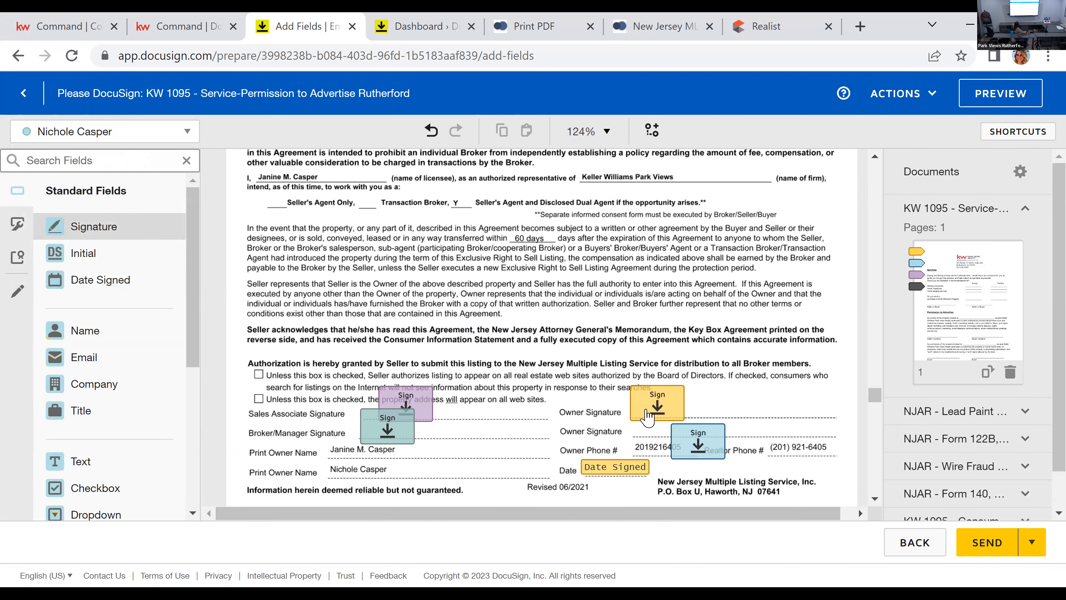
click(640, 404)
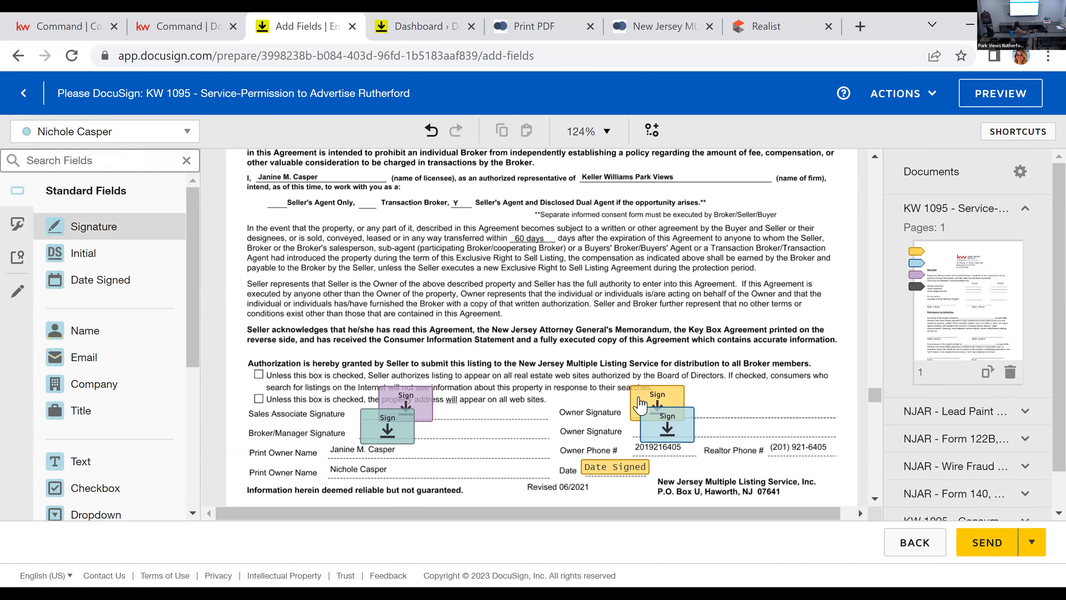
click(640, 404)
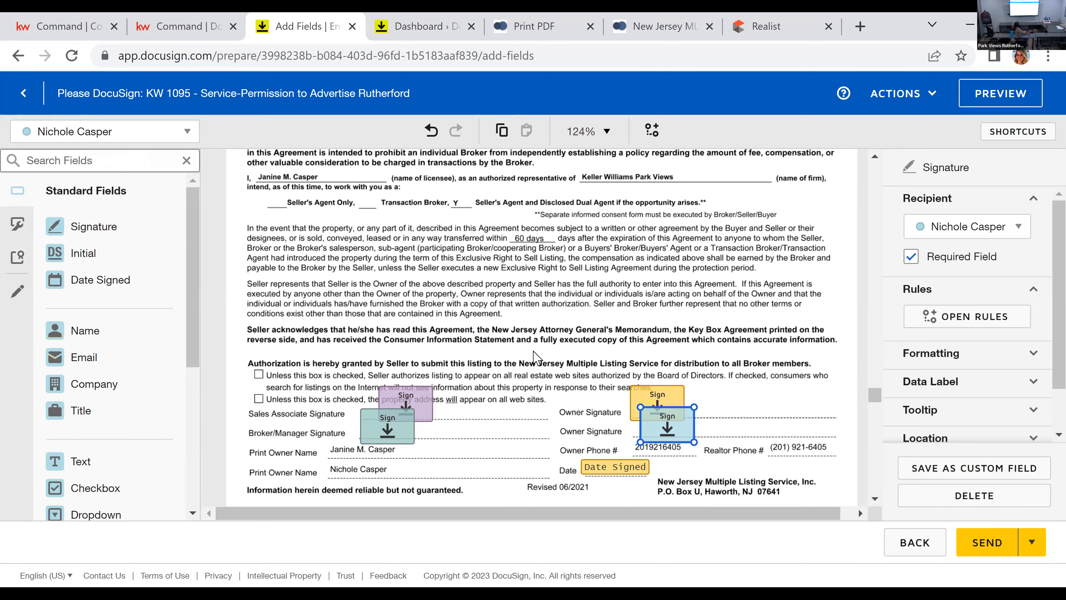
Step: Place a Signature field for Seller Two on the second Property Owner signature line of the Attorney General's memorandum
scroll(537, 357, down, 5)
scroll(533, 351, down, 3)
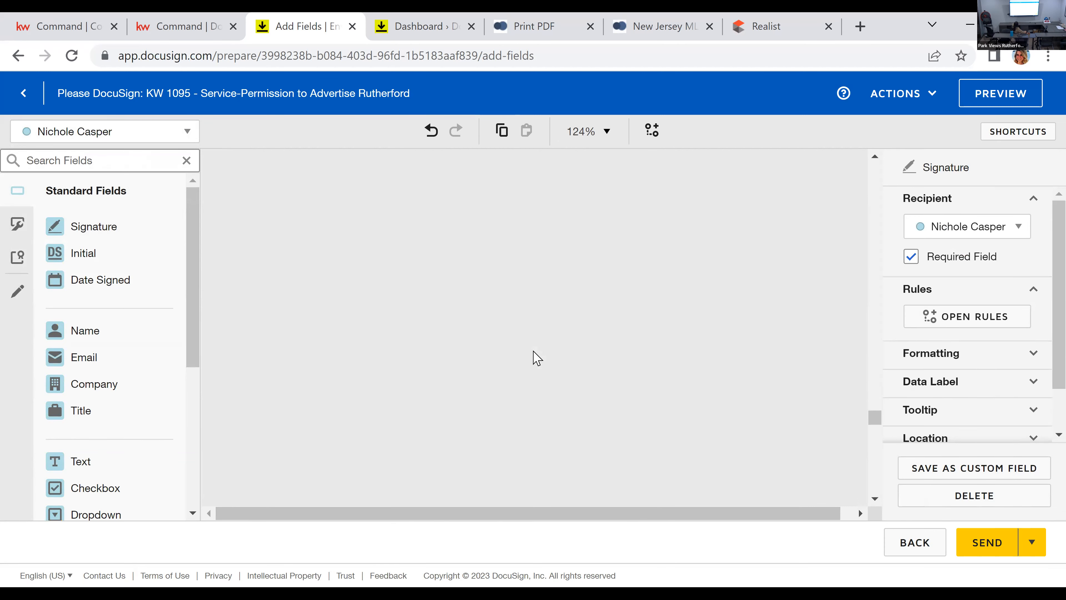
scroll(538, 357, down, 3)
scroll(555, 355, down, 15)
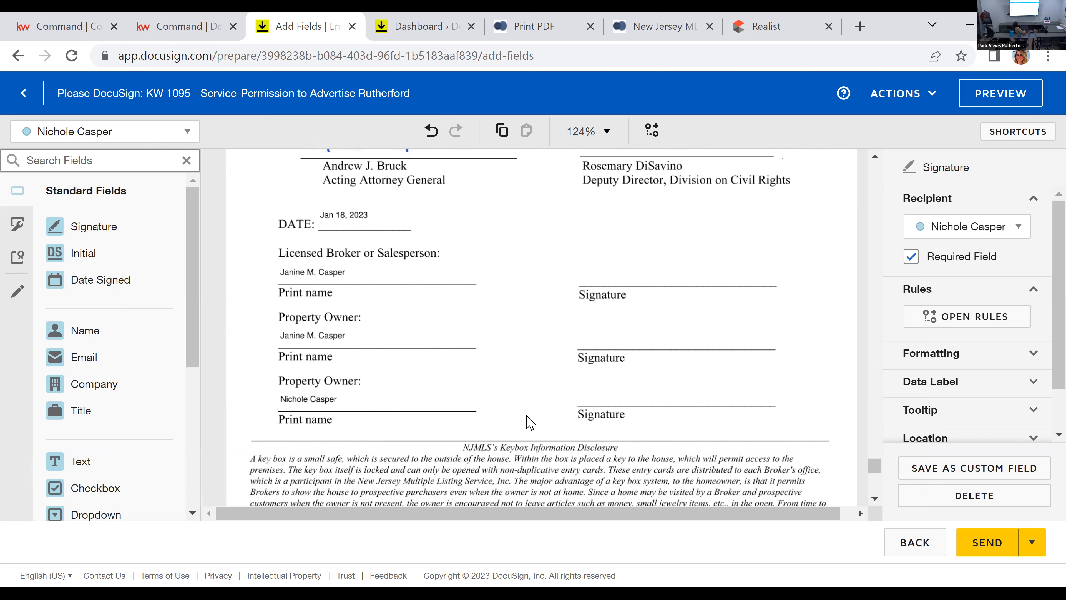
mouse_move(92, 241)
mouse_down()
mouse_move(643, 374)
mouse_move(597, 400)
mouse_up()
Step: Place Signature fields for the Listing Agent on the Licensed Broker or Salesperson line and for Seller One on the first Property Owner line
click(112, 142)
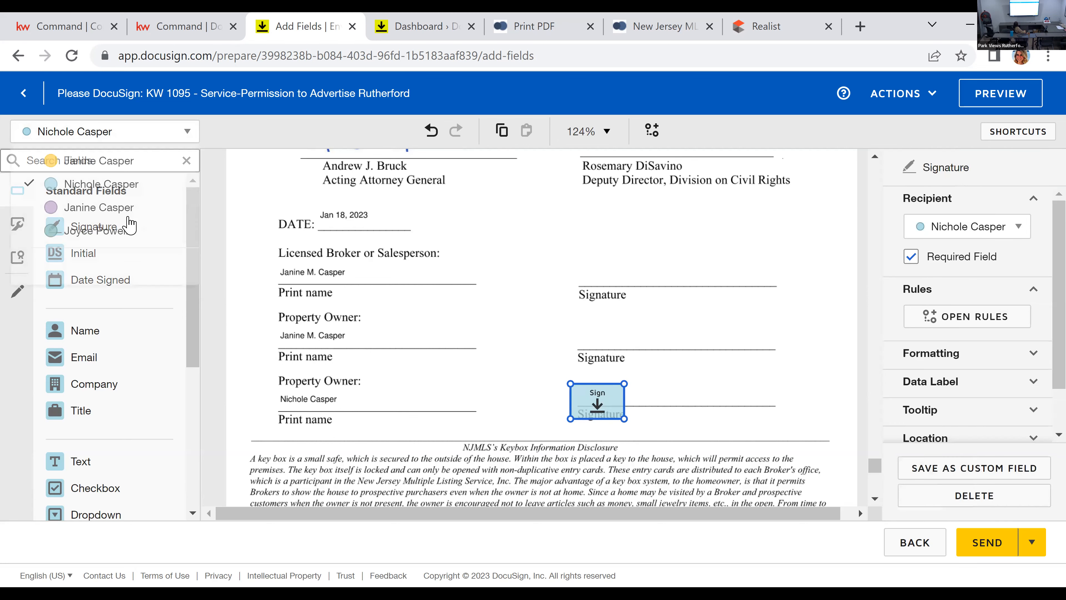
click(122, 210)
mouse_move(144, 234)
mouse_down()
mouse_move(576, 250)
mouse_move(612, 279)
mouse_up()
click(67, 141)
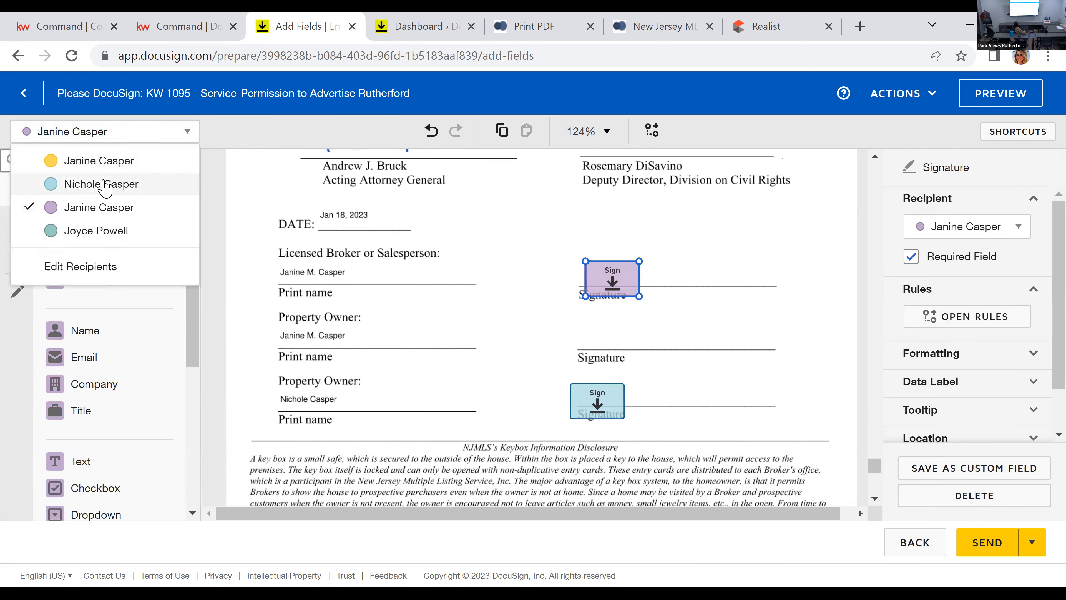
click(112, 164)
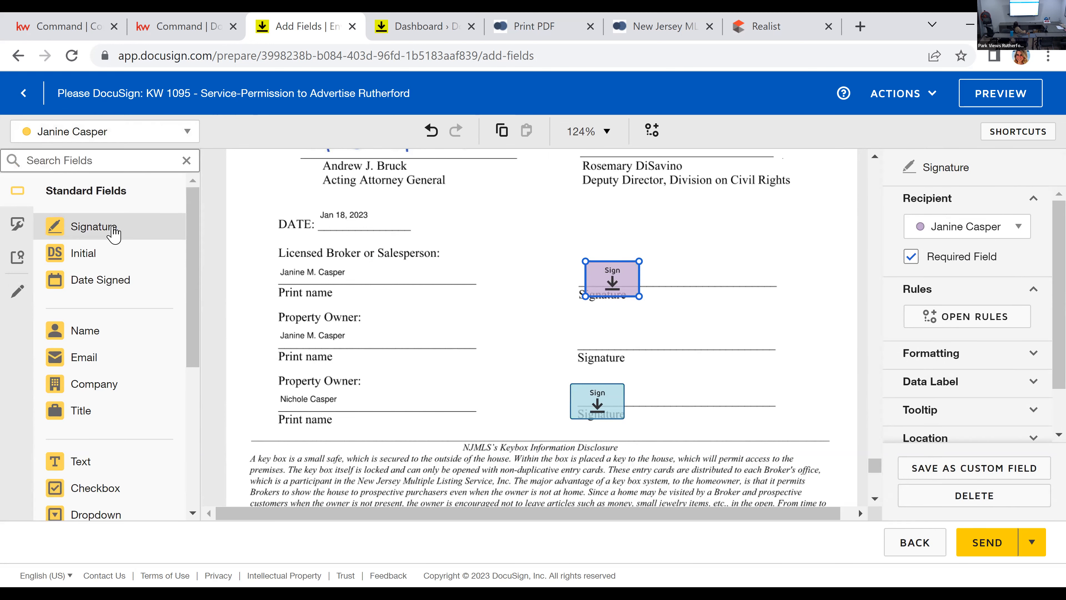
click(625, 332)
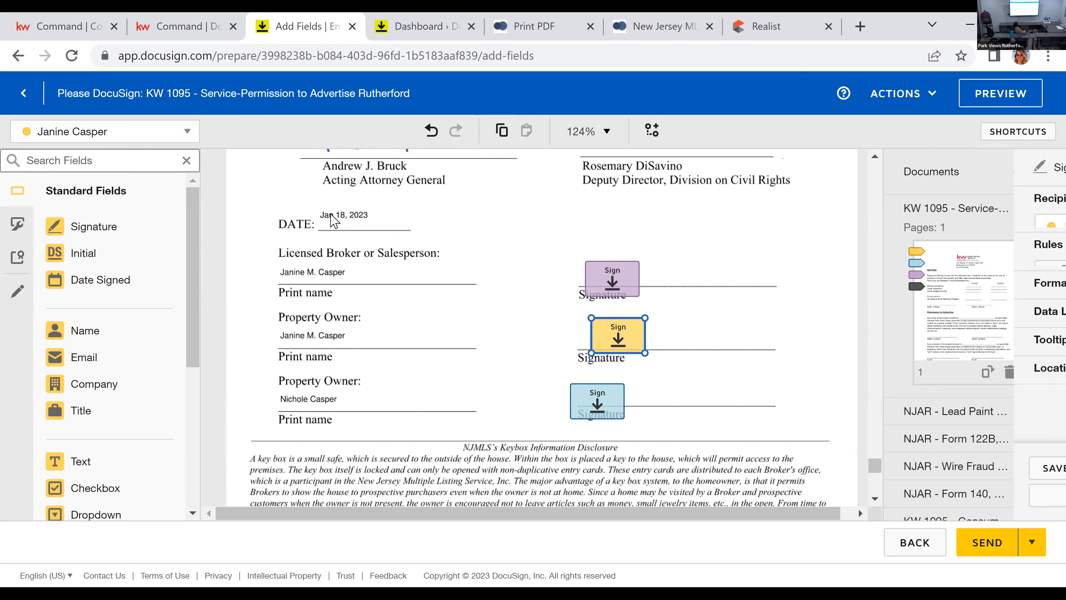
Step: Place Seller One's Signature field on the addendum's first Owner Signature line and a Date Signed field on its Date line
scroll(473, 401, down, 10)
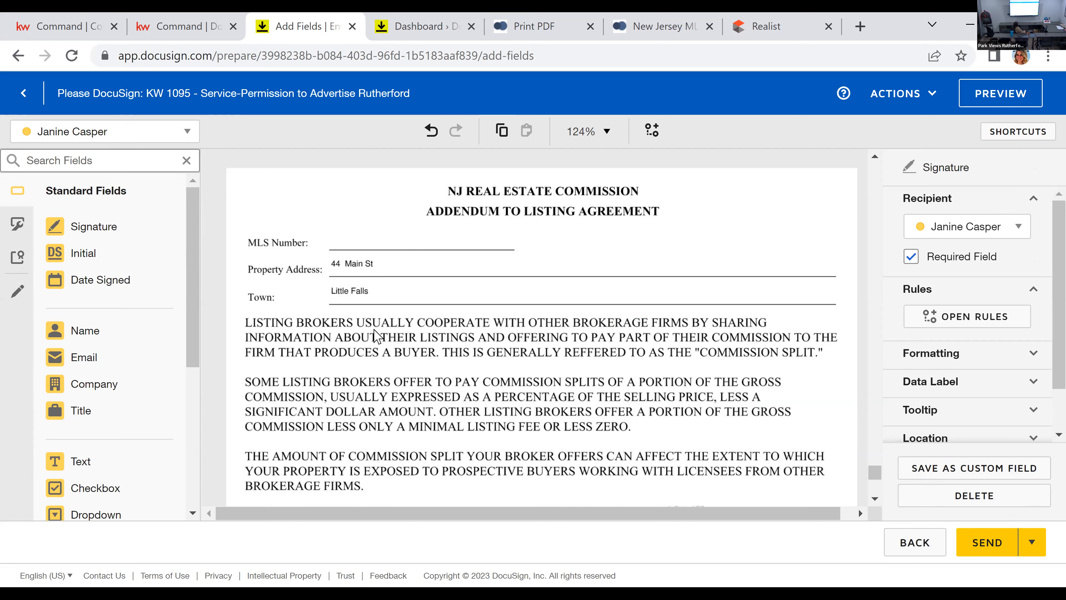
scroll(499, 330, down, 4)
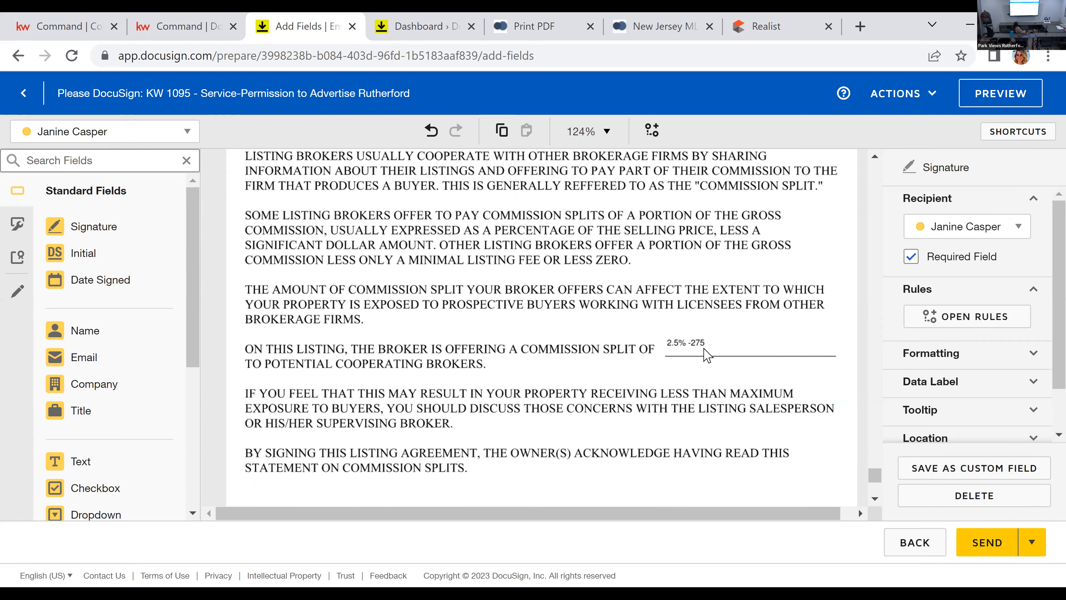
scroll(700, 359, down, 6)
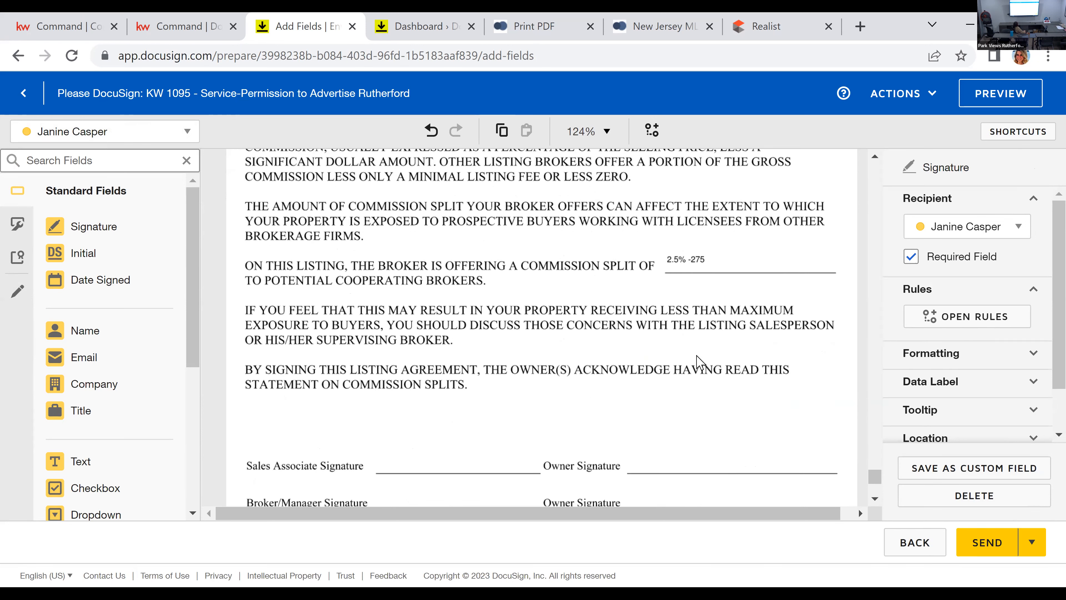
click(114, 228)
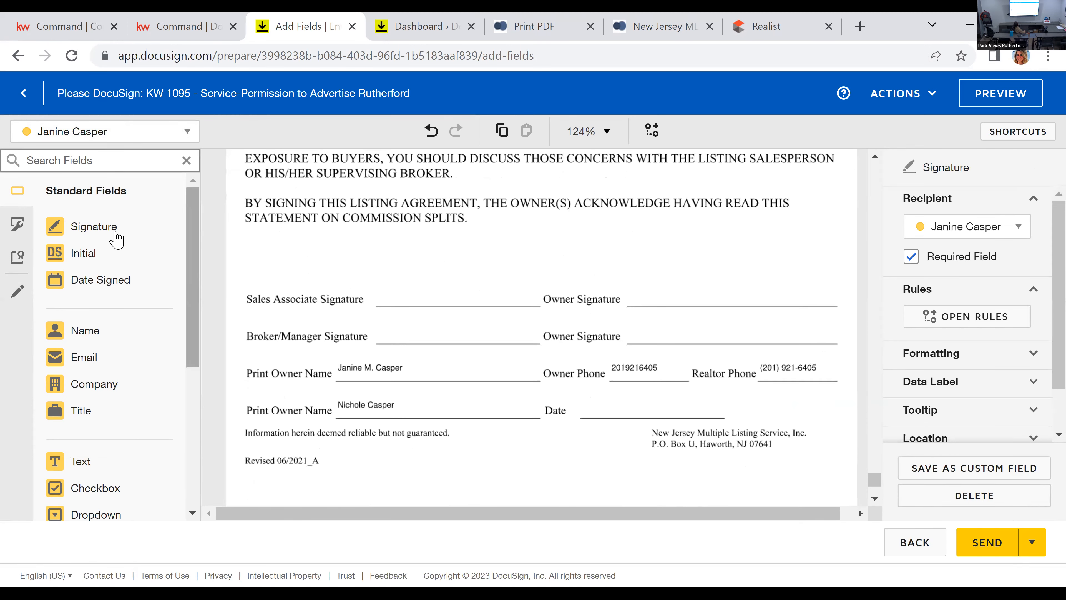
click(657, 271)
click(88, 280)
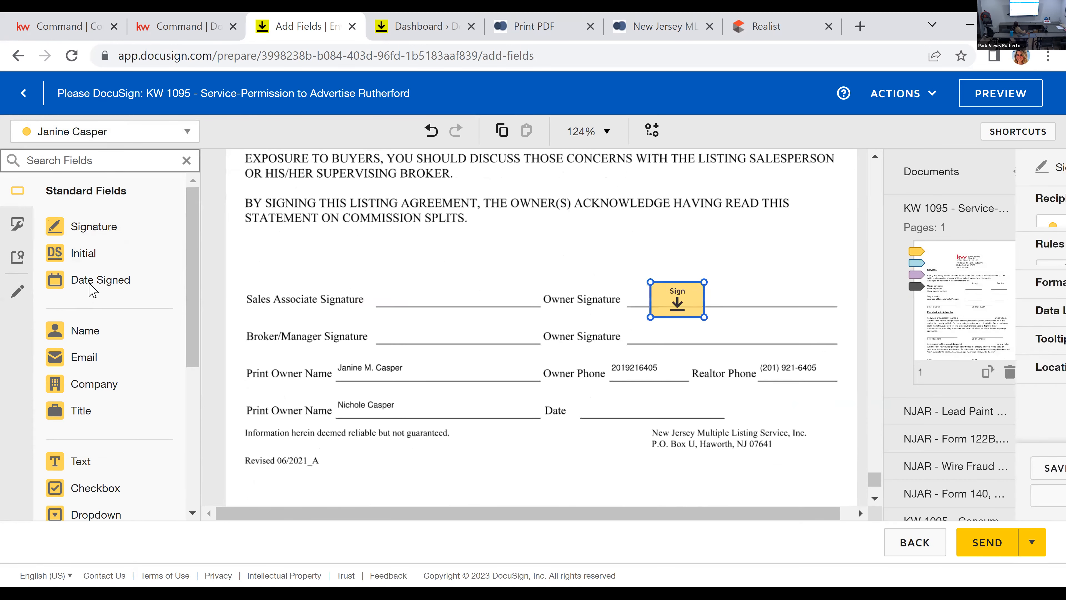
Step: Place a Signature field for Seller Two on the second Owner Signature line of the Addendum to Listing Agreement
click(87, 133)
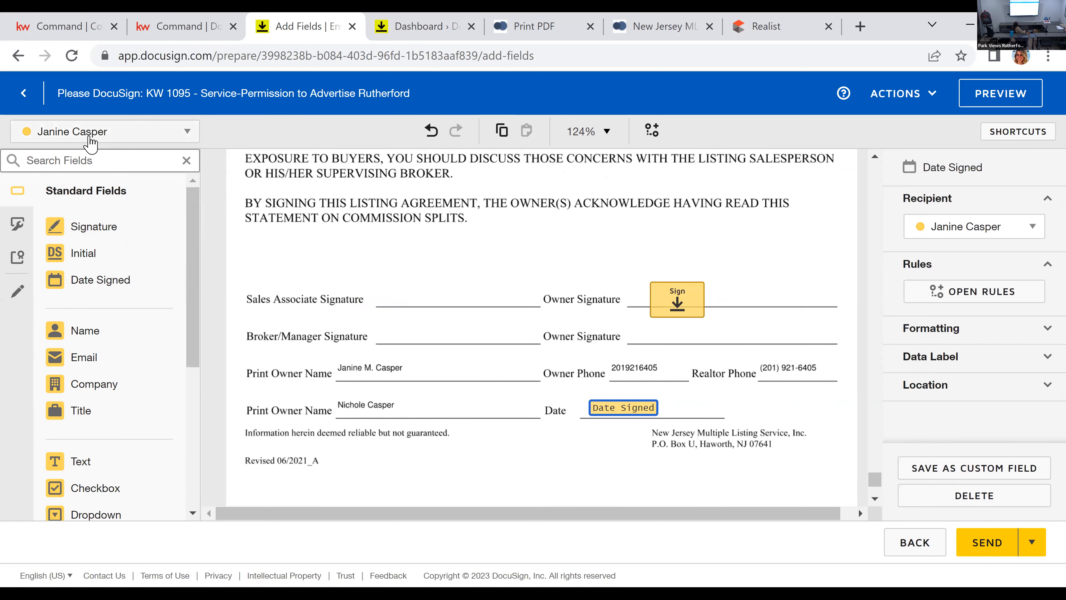
click(89, 182)
click(117, 228)
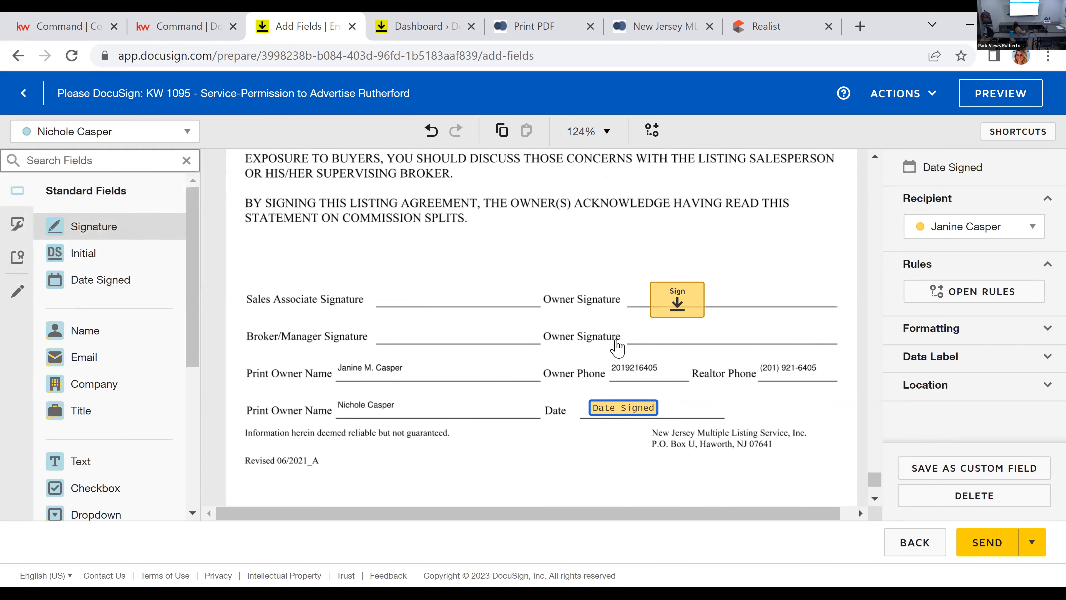
click(658, 310)
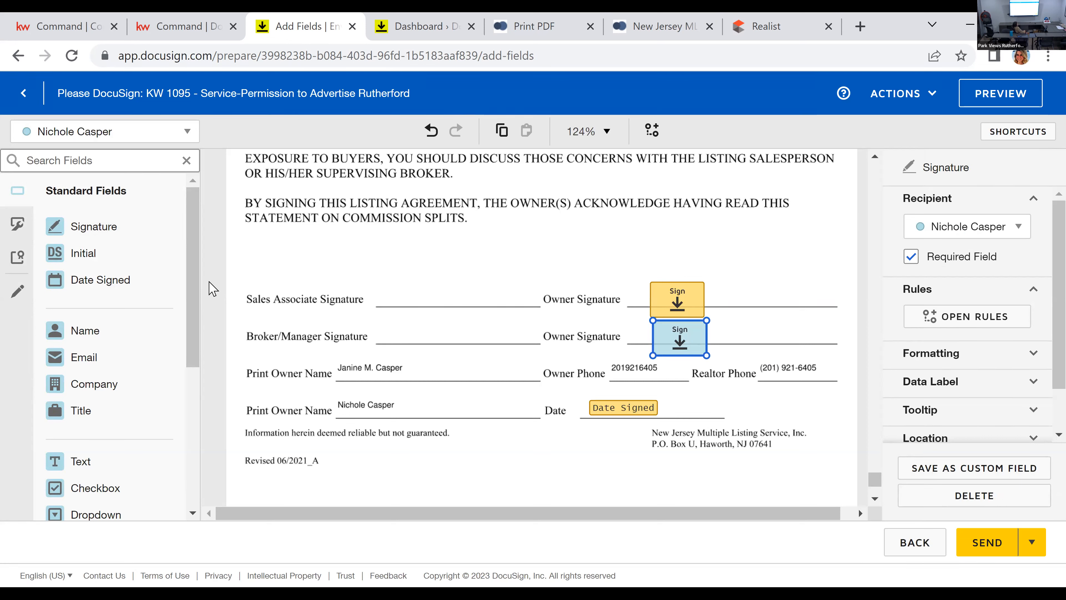
Step: Place Signature fields for the Listing Agent on the addendum's Sales Associate line and for the broker on its Broker/Manager line
click(107, 132)
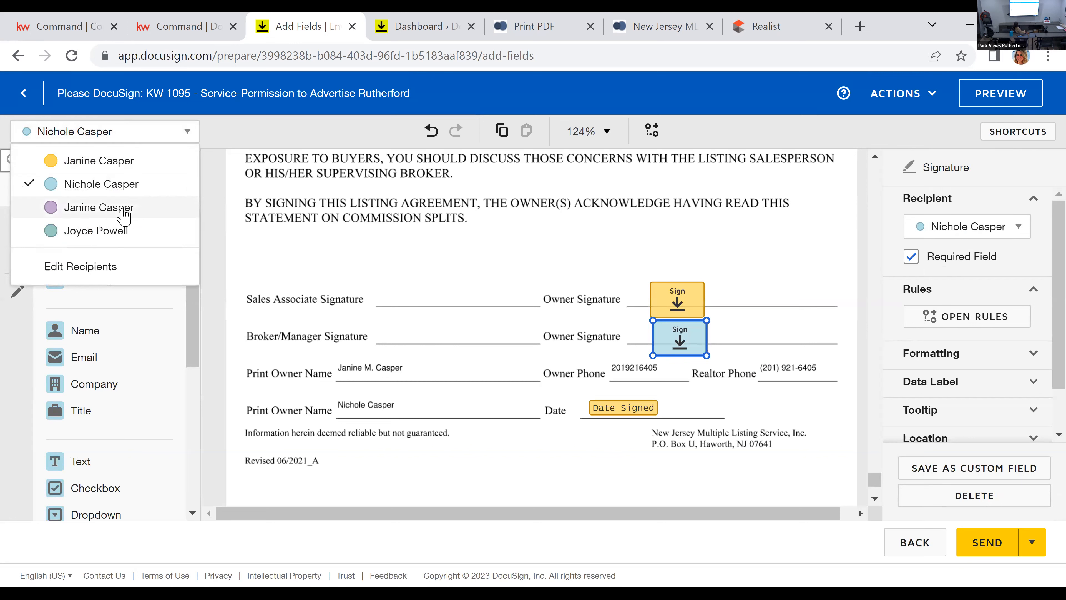
click(123, 209)
click(93, 227)
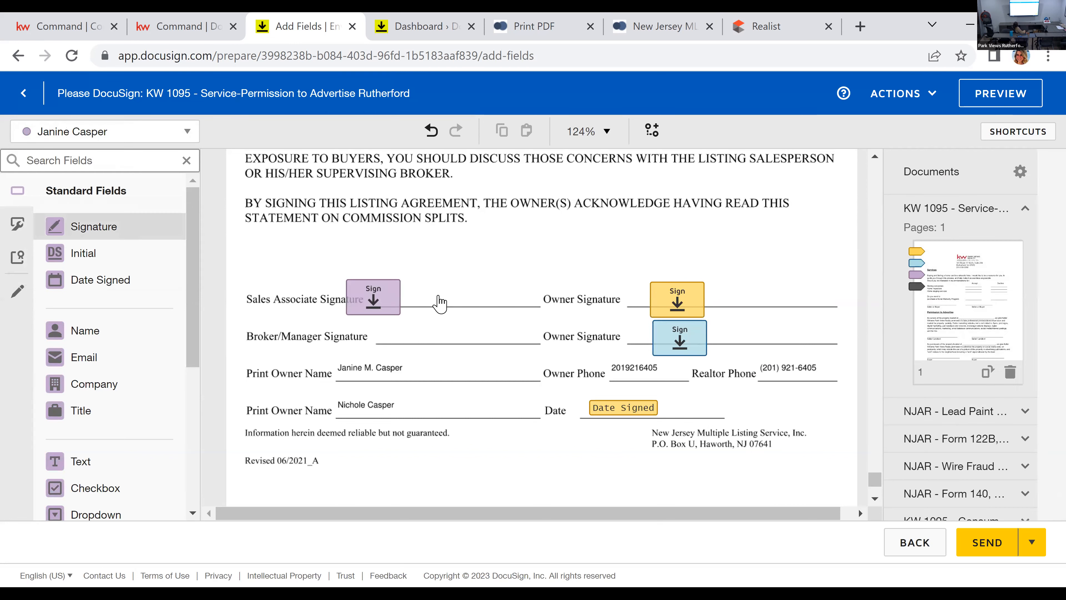
click(418, 287)
click(48, 133)
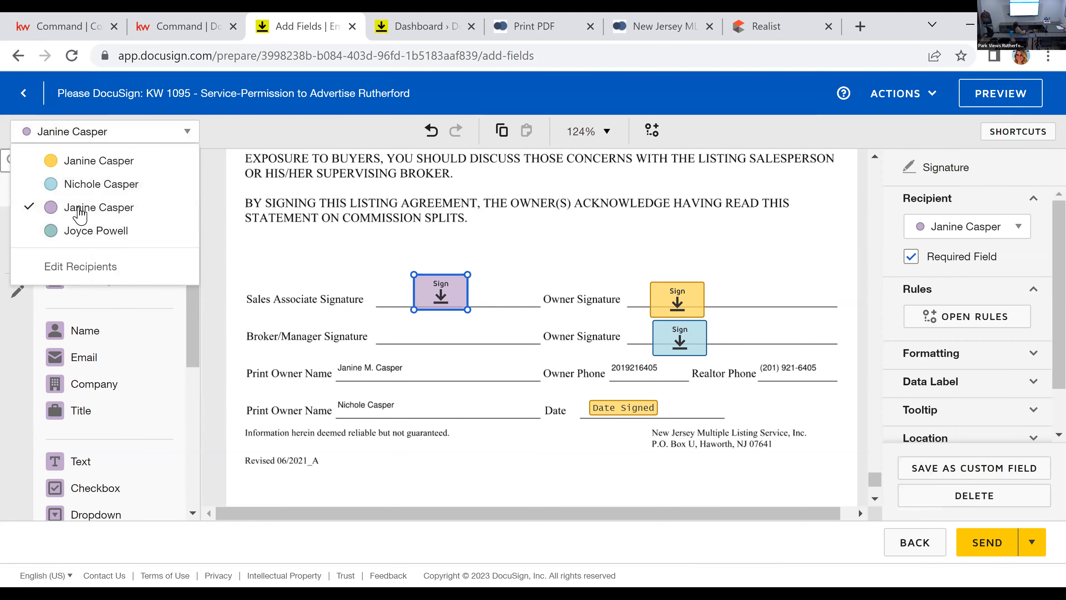
click(84, 231)
click(105, 229)
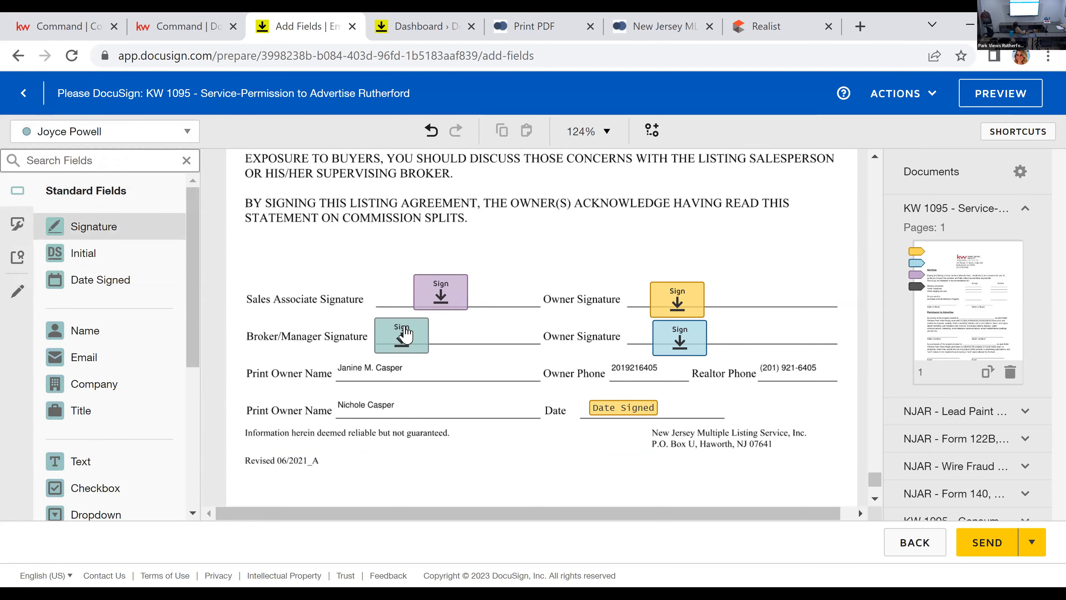
click(392, 309)
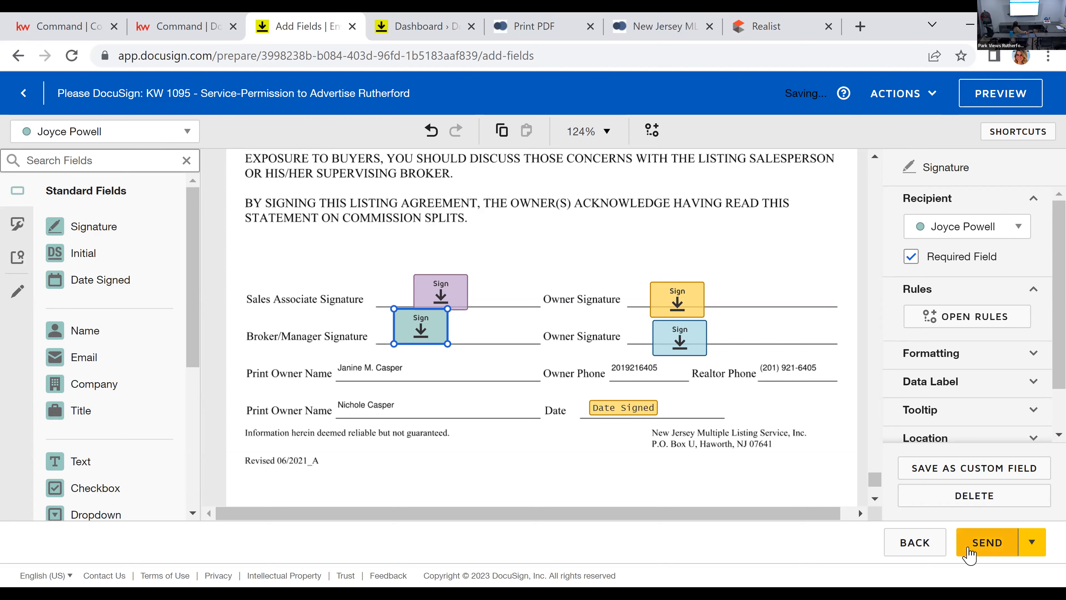
Step: Send the envelope to all recipients for signature and open its details from the room's envelope list
click(971, 548)
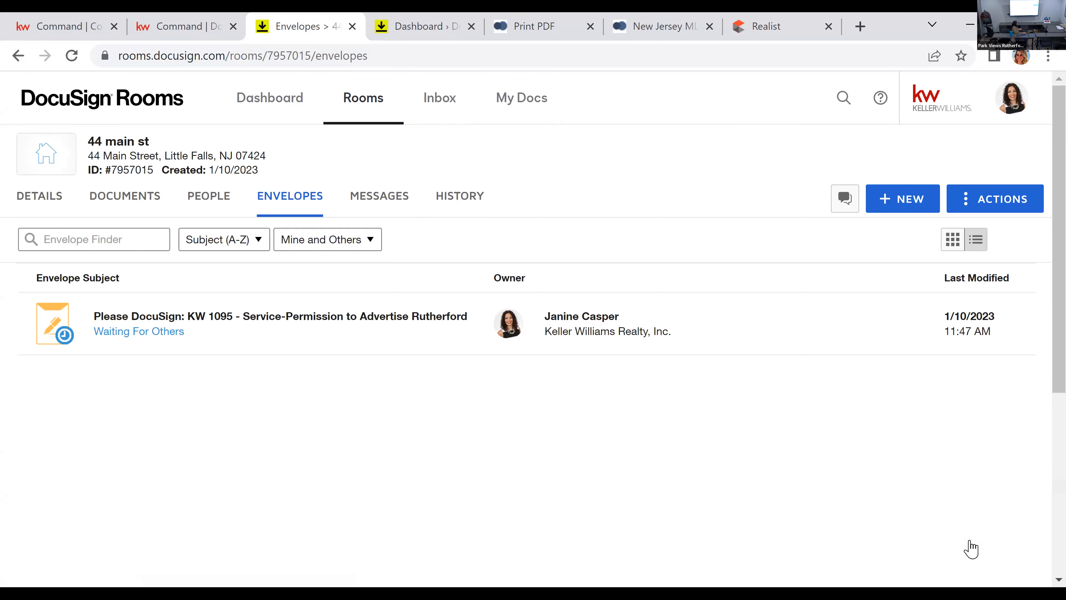
click(221, 338)
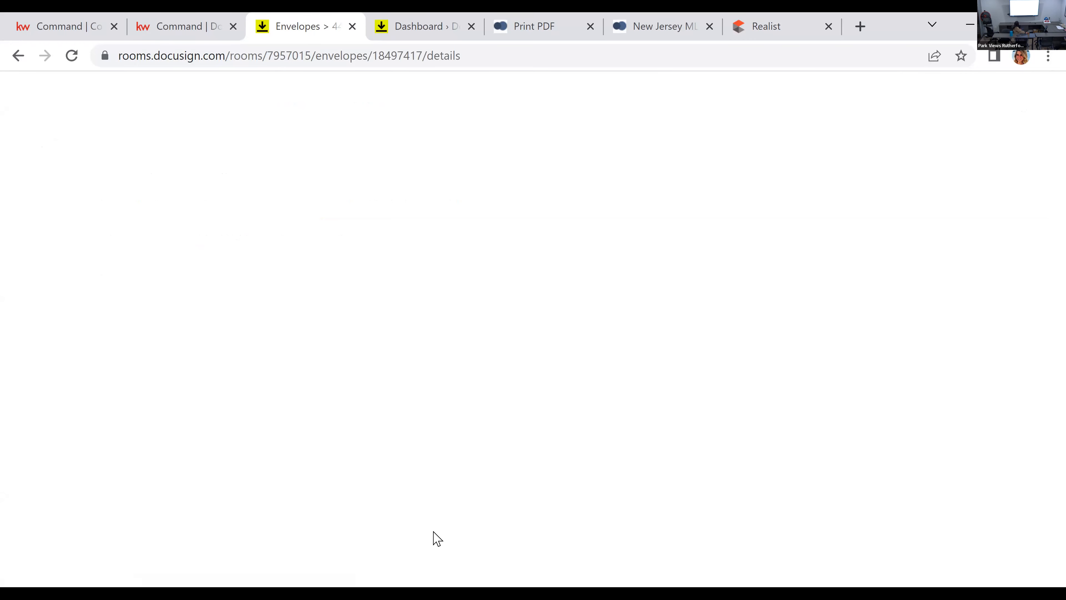
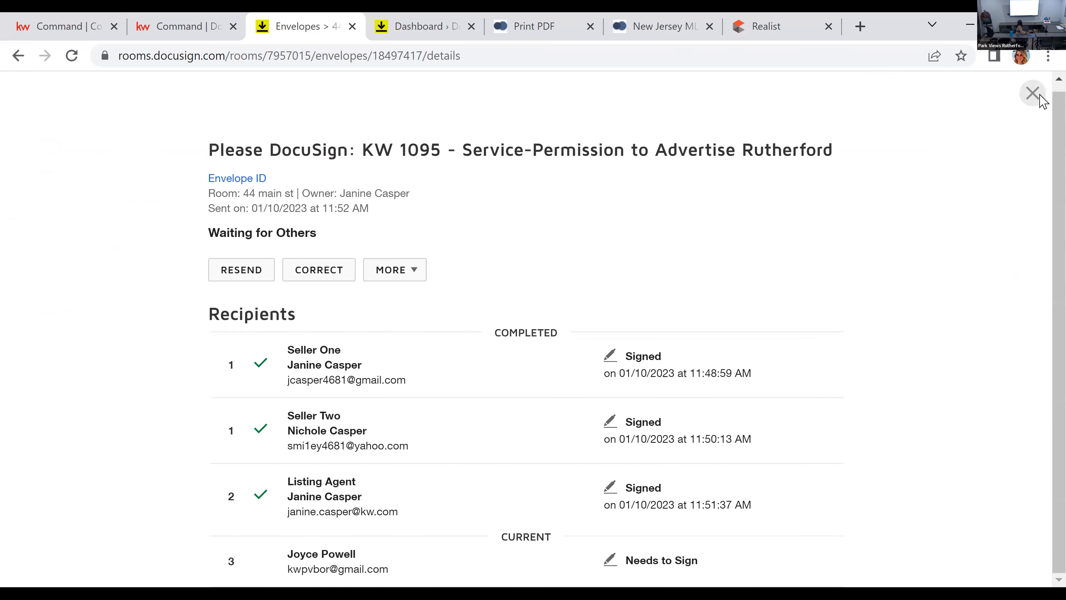
Step: Leave the envelope details, examine the room's documents for signed copies, and reload the document list
click(1032, 93)
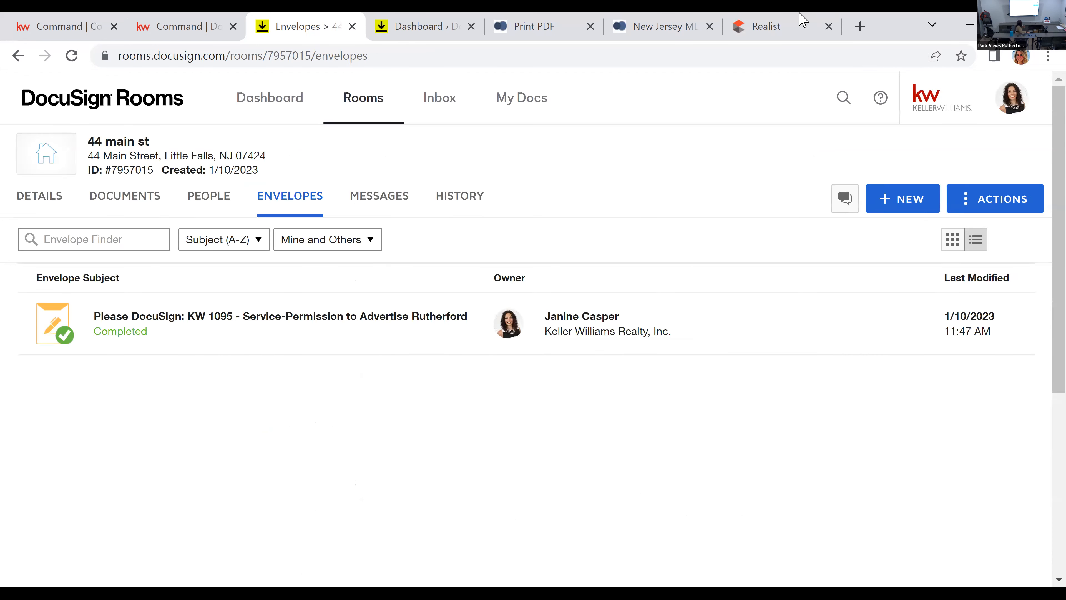
click(147, 201)
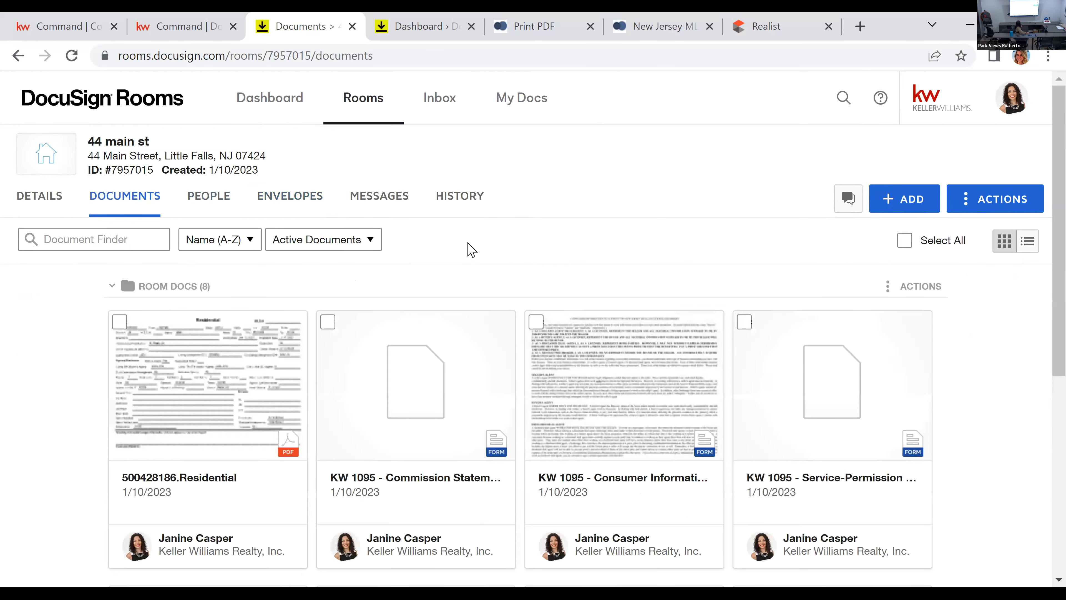
scroll(126, 378, down, 2)
scroll(80, 378, up, 2)
right_click(90, 393)
click(175, 152)
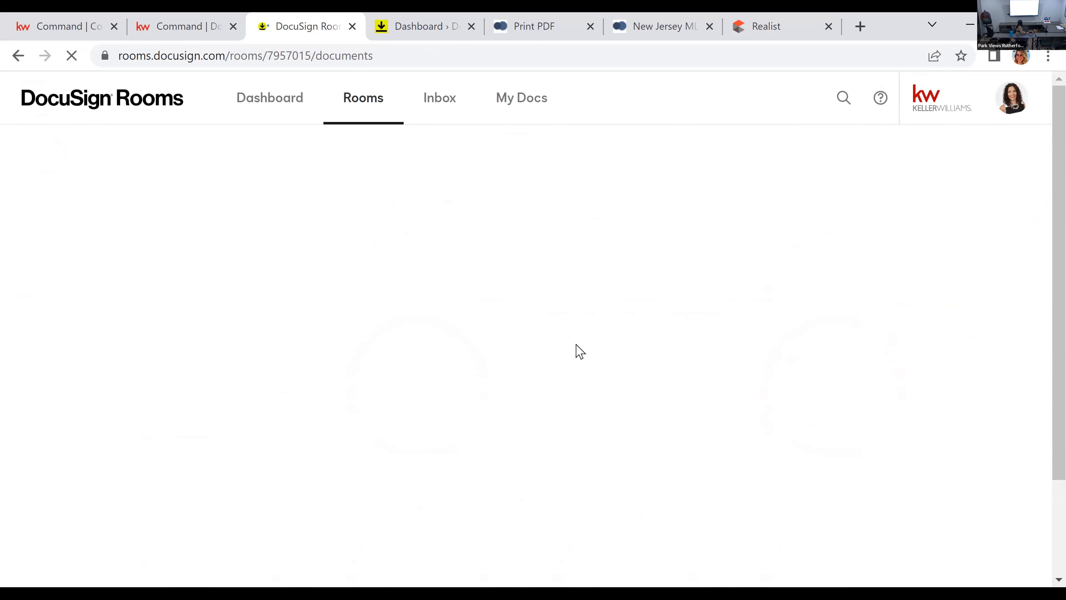
scroll(571, 356, down, 5)
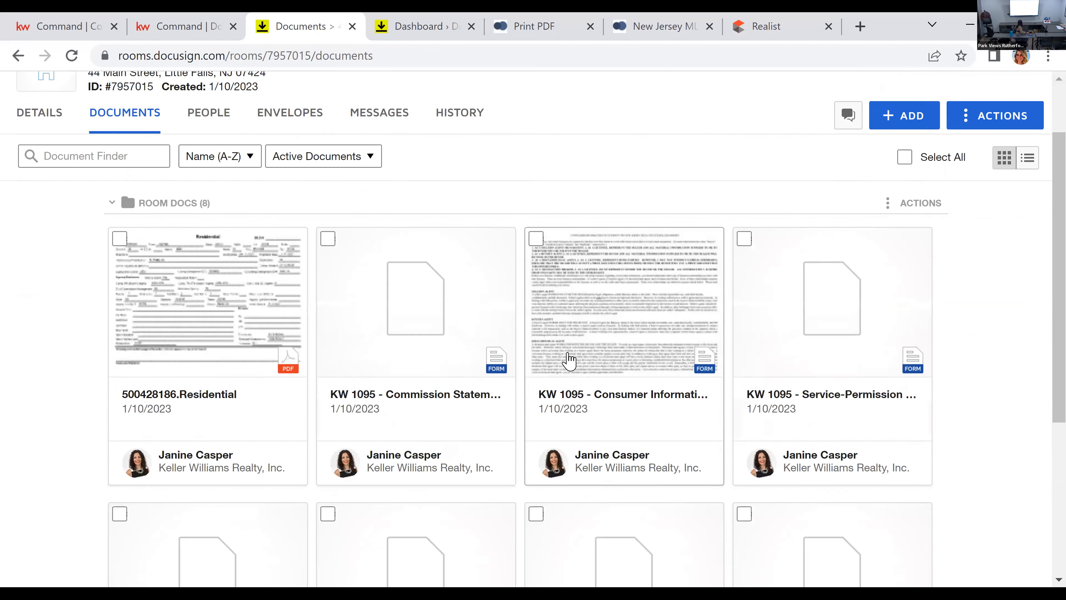
scroll(507, 361, up, 5)
Step: Check the signing status of every recipient in the sent Service-Permission to Advertise Rutherford envelope's details
click(281, 206)
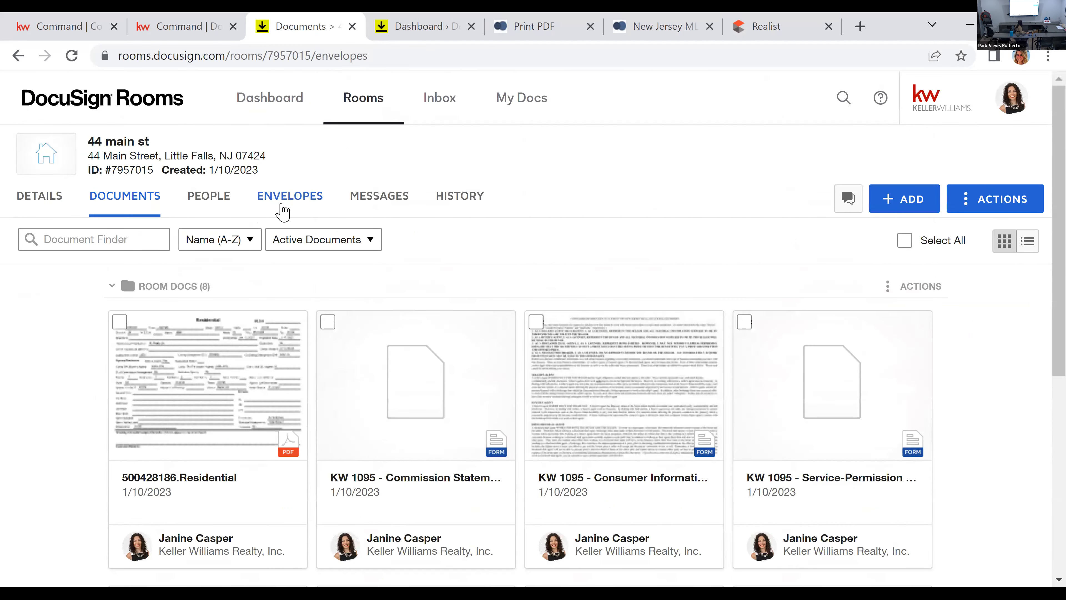
click(296, 353)
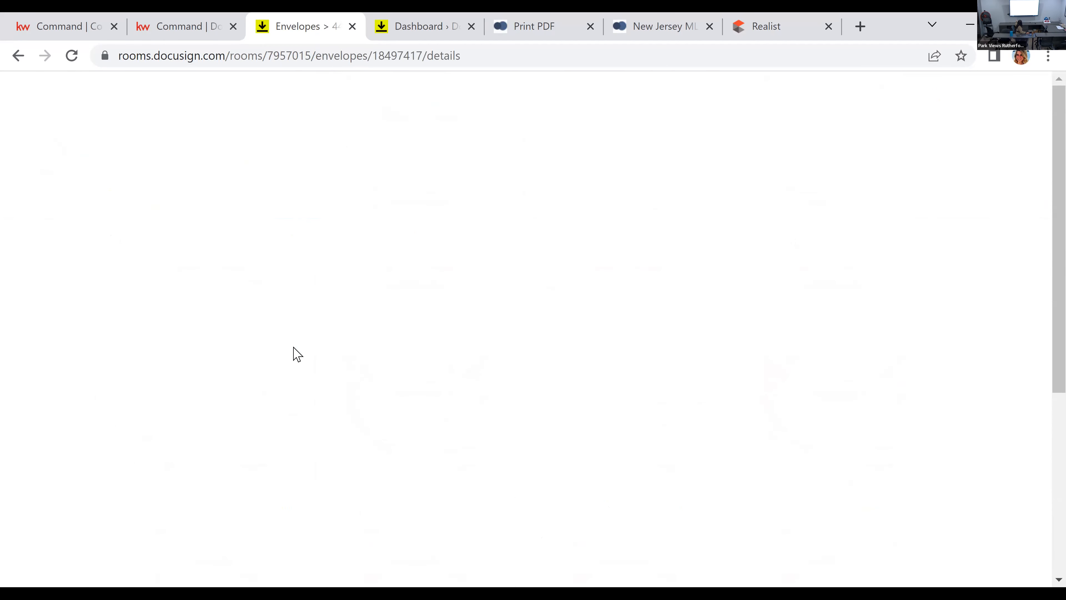
click(1033, 96)
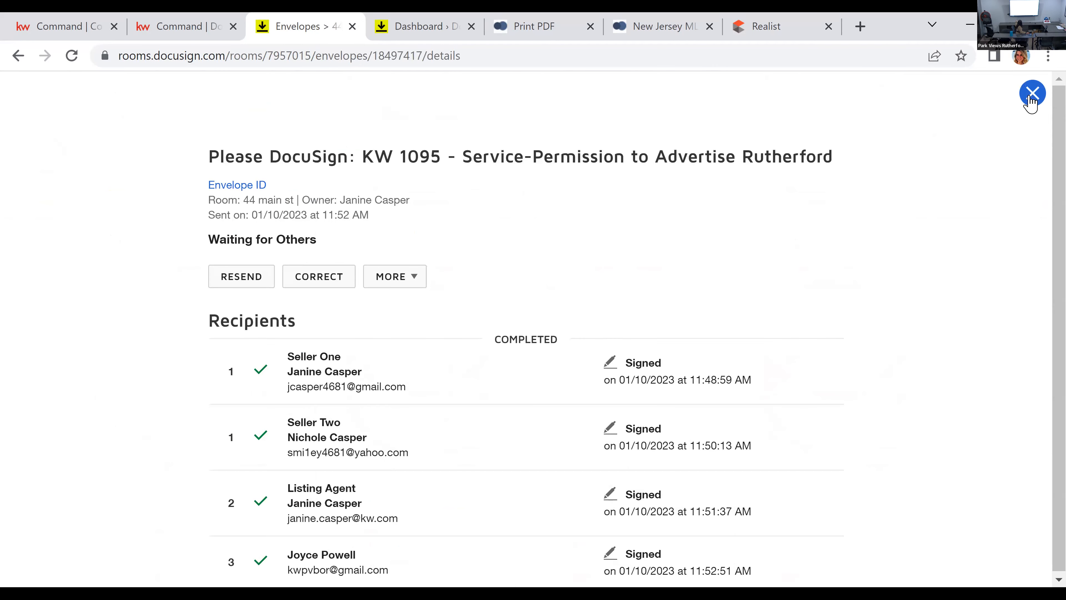
Step: Examine the room's documents, comparing the signed copies with the original forms and looking for the DocuSign certification
click(158, 199)
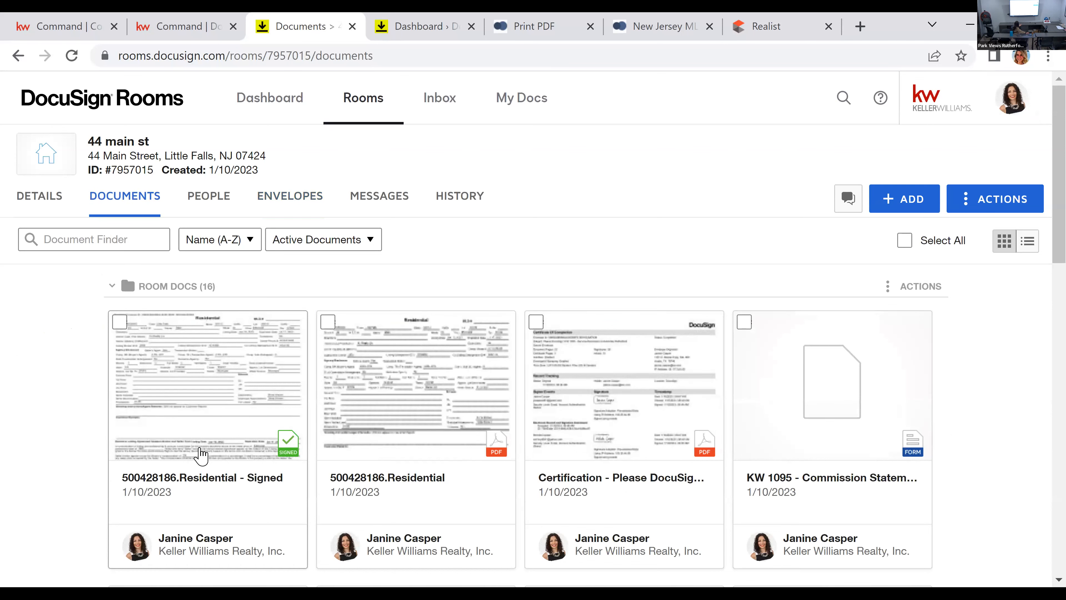
scroll(201, 454, down, 8)
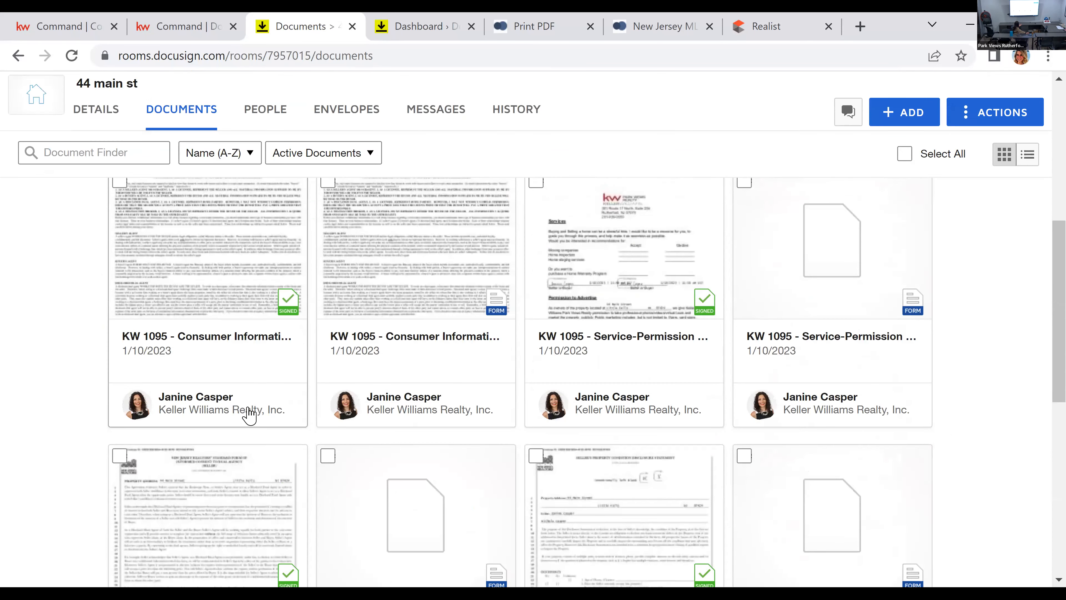
scroll(357, 427, down, 3)
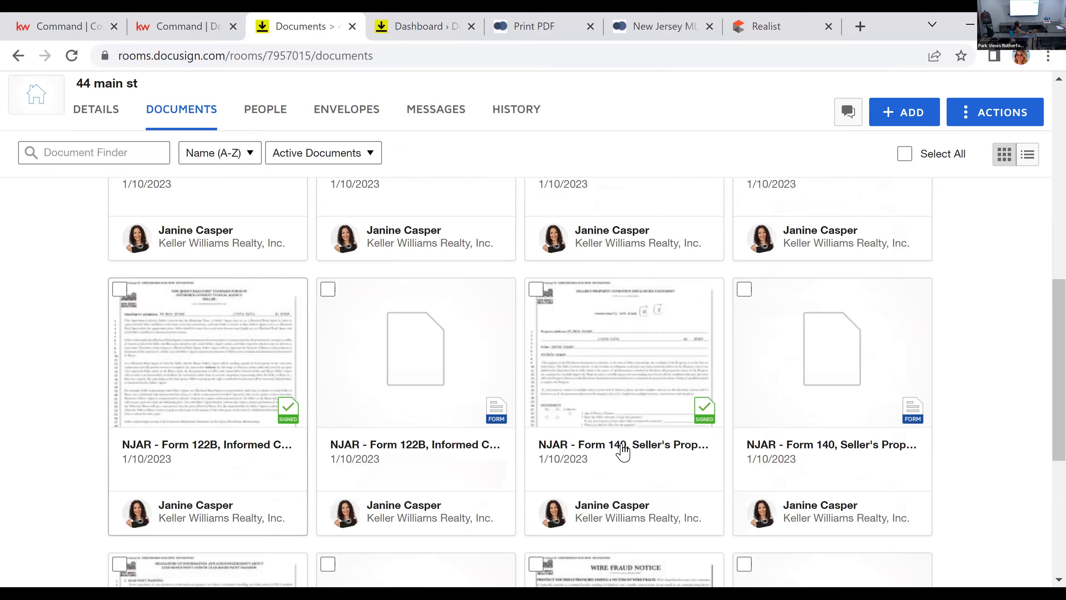
scroll(623, 452, down, 3)
scroll(622, 452, down, 2)
scroll(624, 488, up, 15)
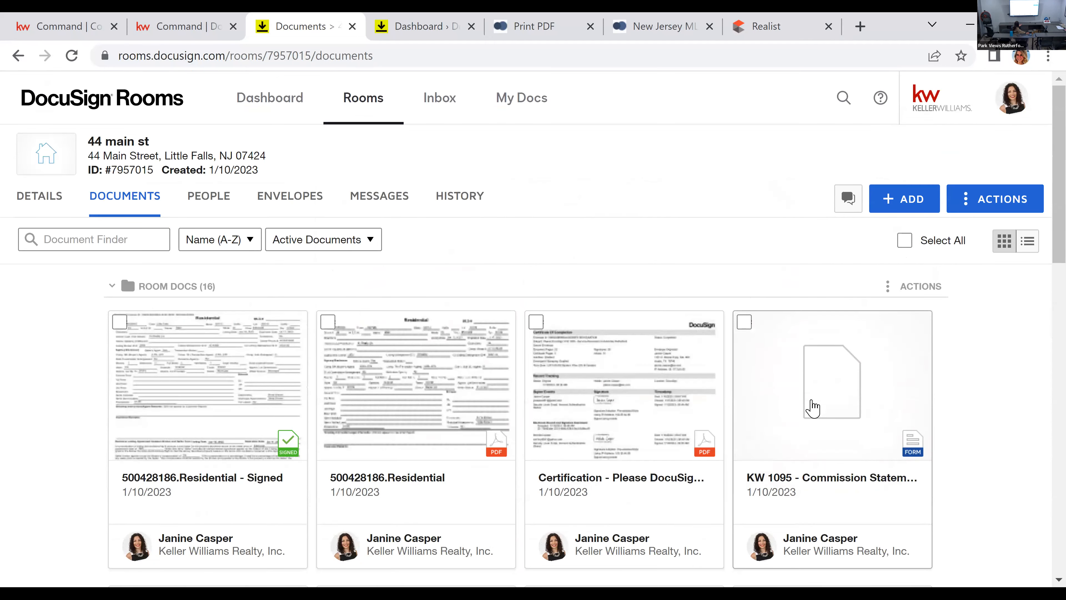
scroll(813, 407, down, 5)
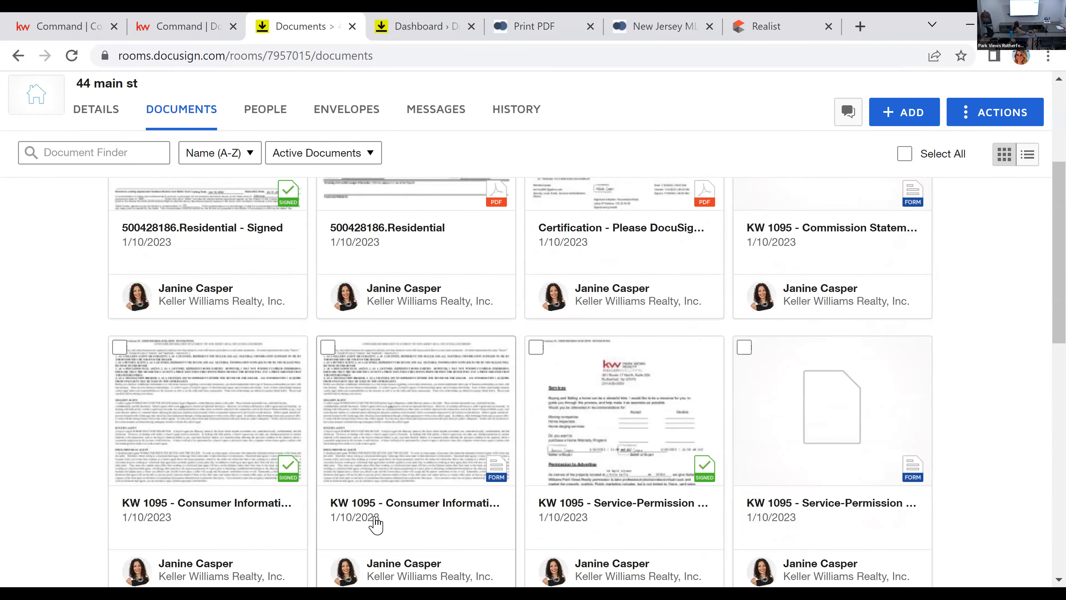
scroll(638, 469, down, 5)
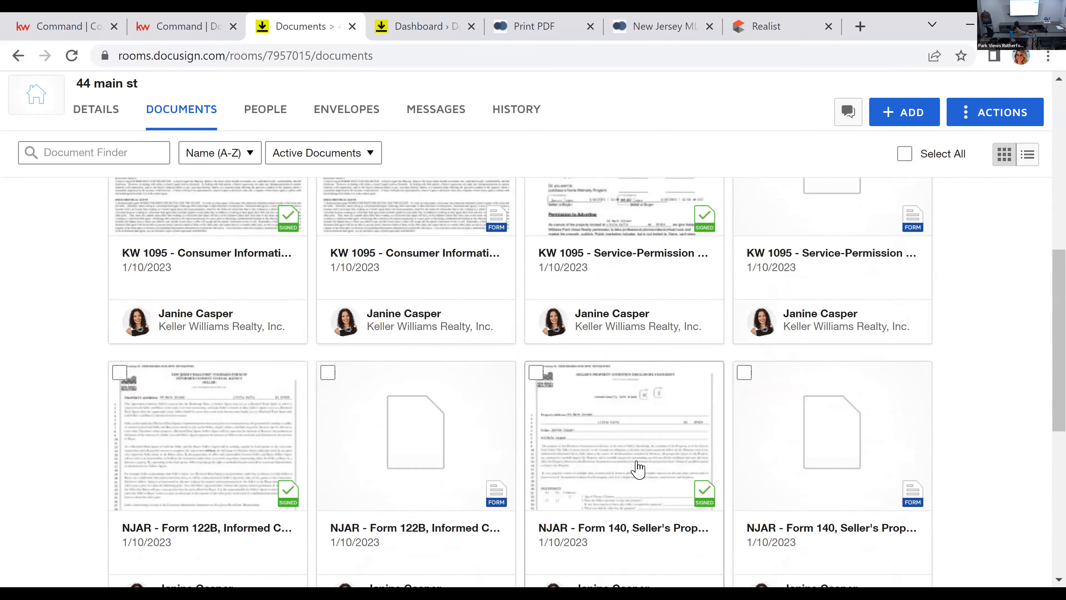
scroll(638, 470, down, 8)
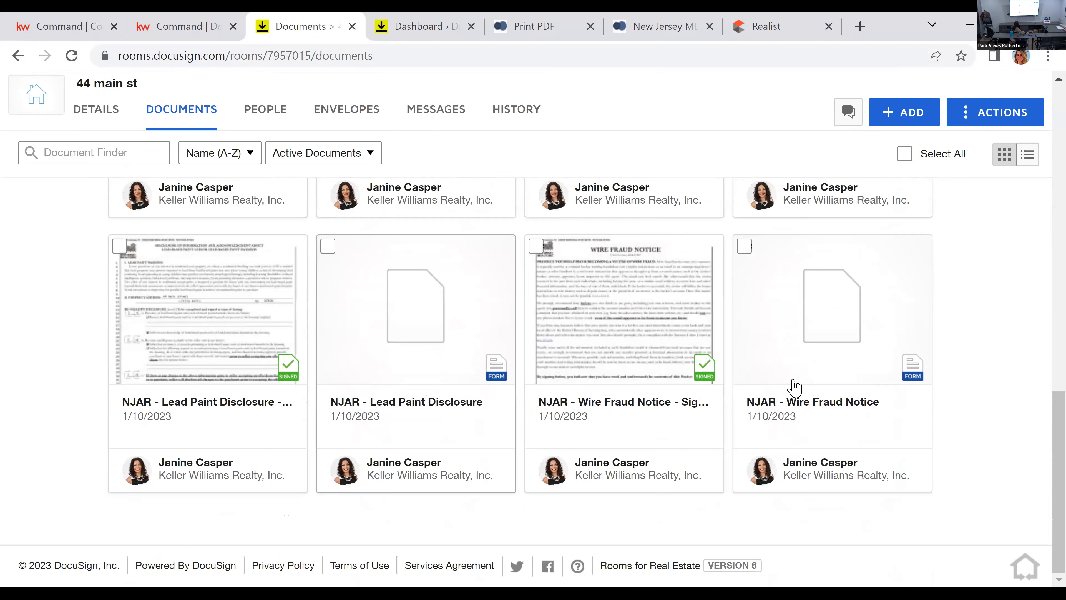
scroll(796, 393, up, 15)
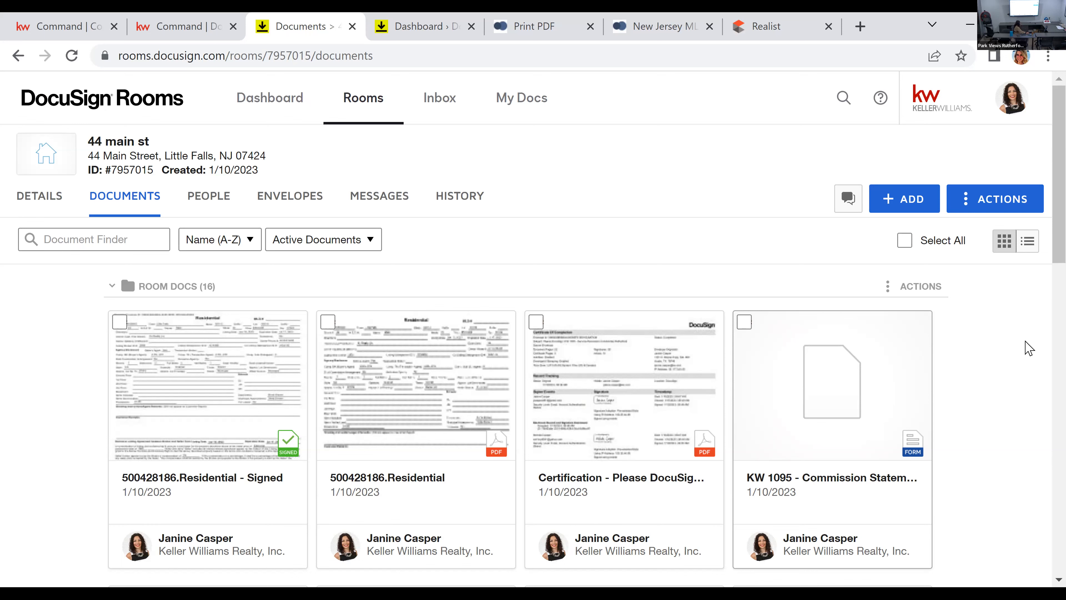
Step: Create a room folder named "Signed Listing Jan 2023" for the signed paperwork
click(1007, 201)
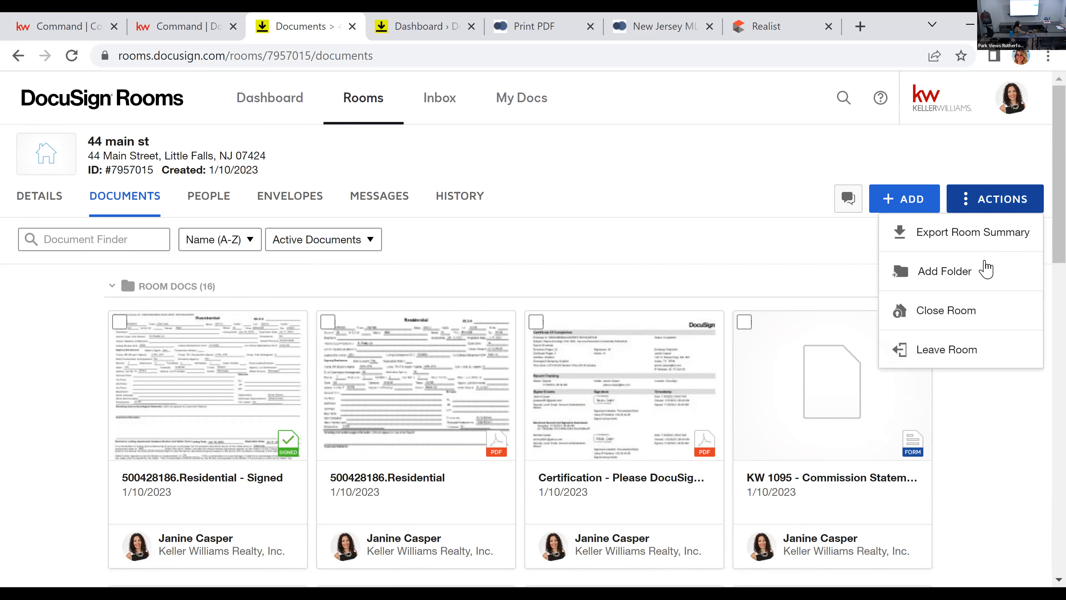
click(940, 272)
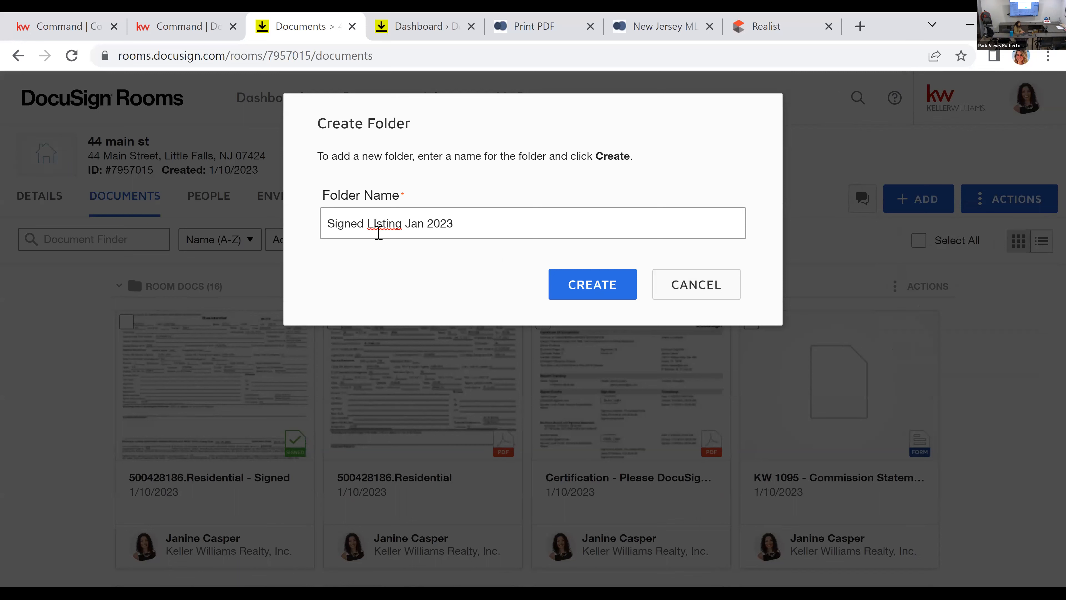
key(BackSpace)
text(i)
click(589, 295)
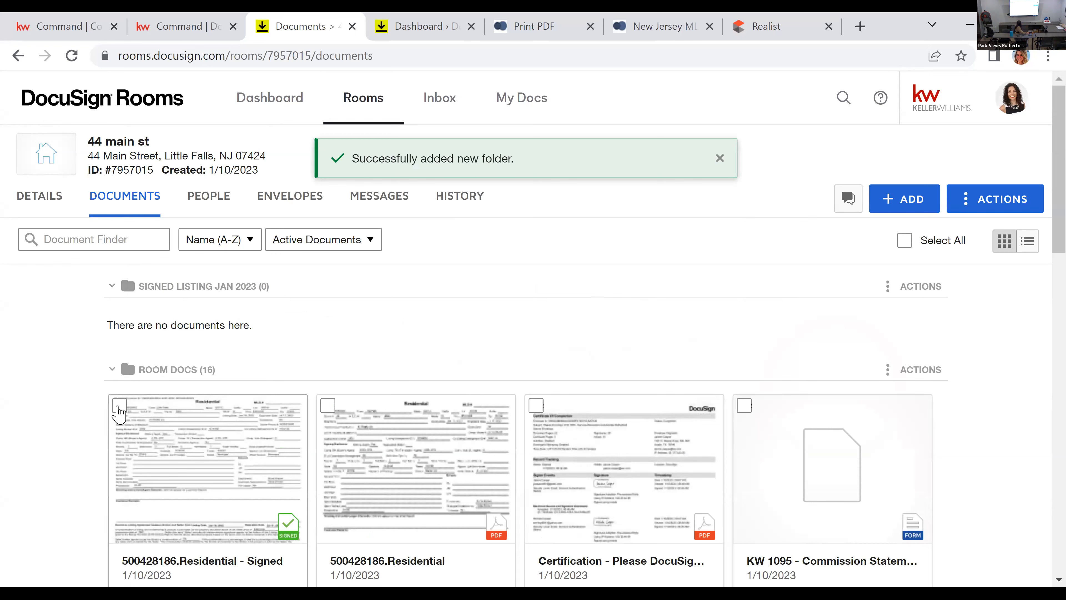
Step: Move the signed Residential, Consumer Information Statement, Form 122B, Form 140, Lead Paint Disclosure and Wire Fraud Notice copies into the Signed Listing Jan 2023 folder
click(119, 405)
scroll(118, 513, down, 4)
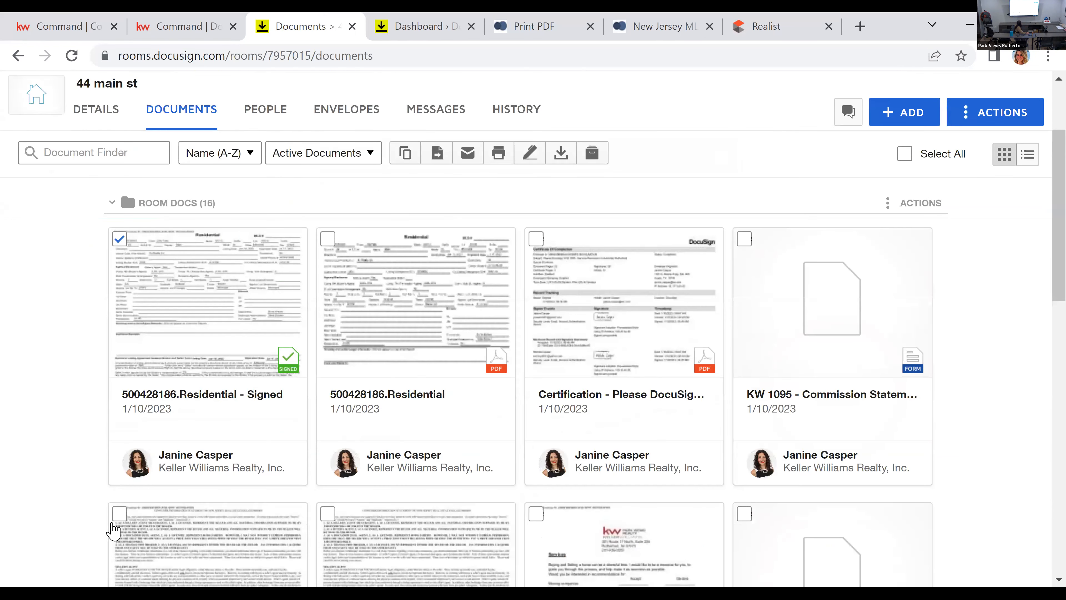
click(119, 513)
scroll(541, 273, down, 6)
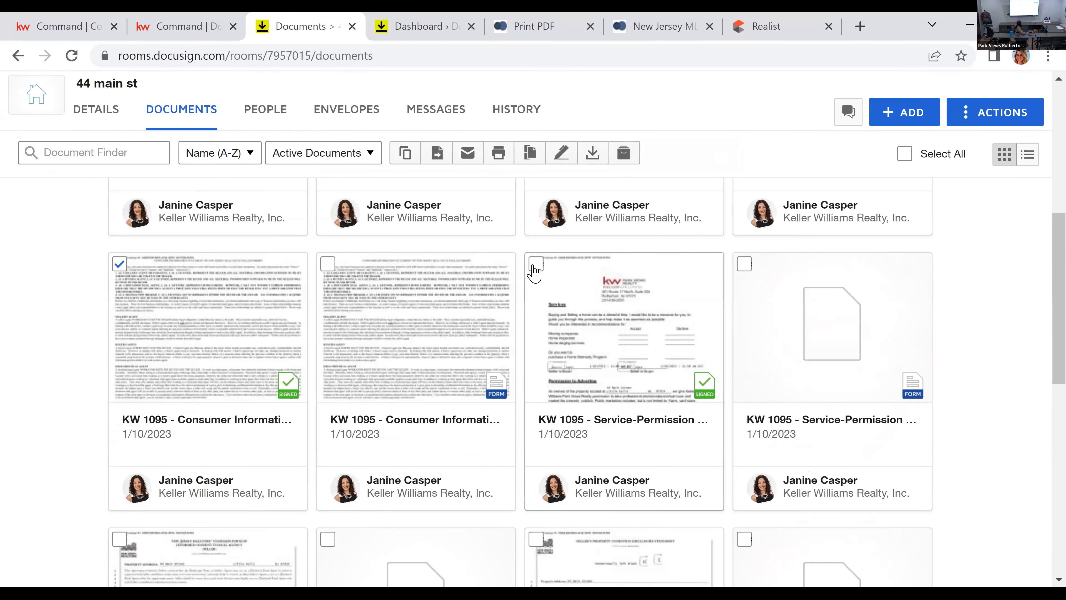
scroll(135, 403, down, 4)
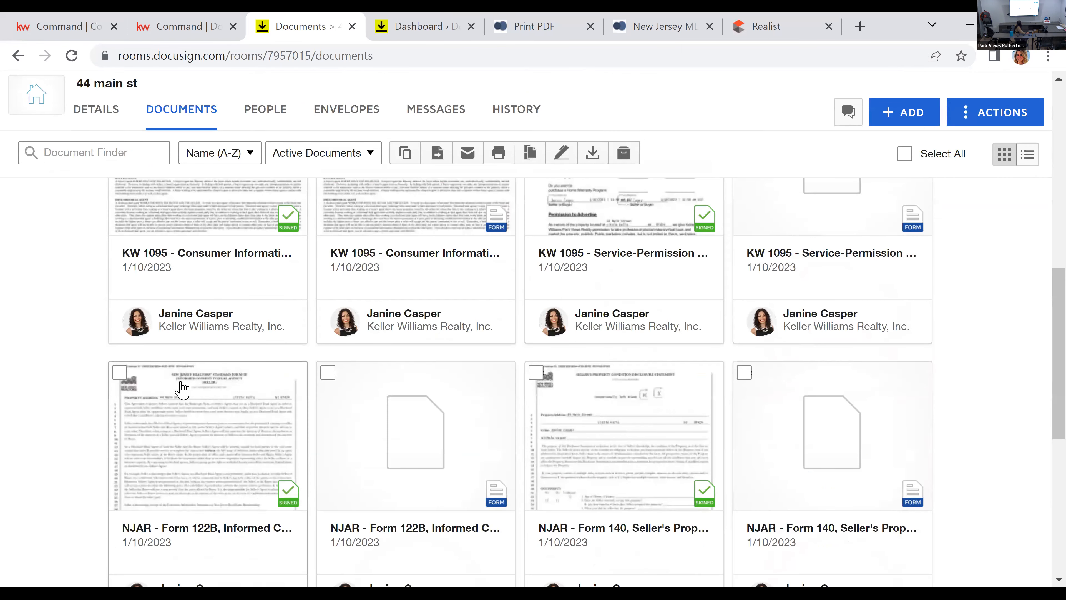
click(120, 373)
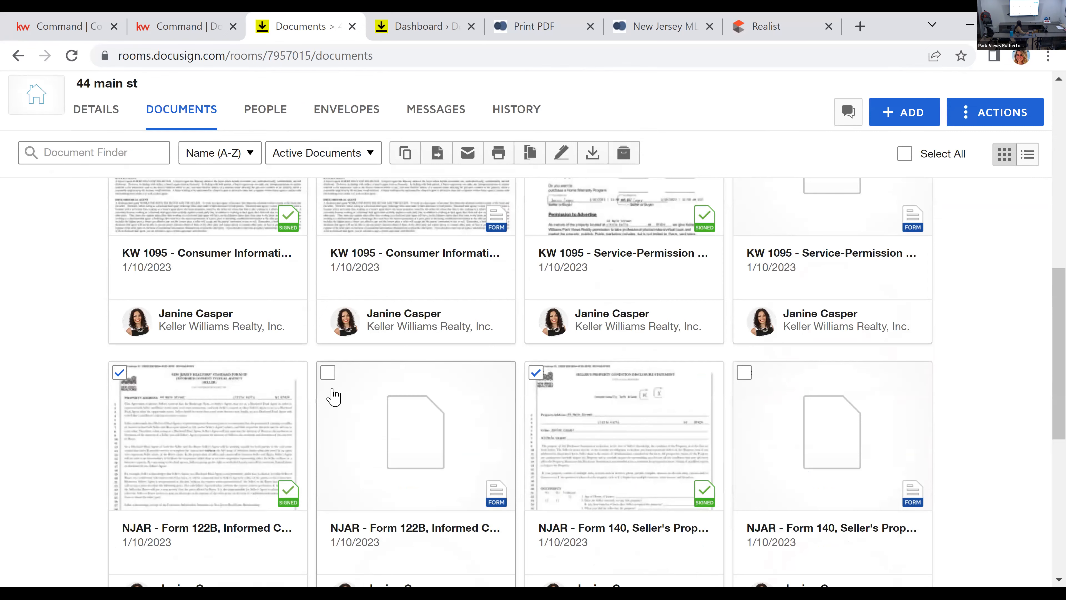
scroll(327, 394, down, 6)
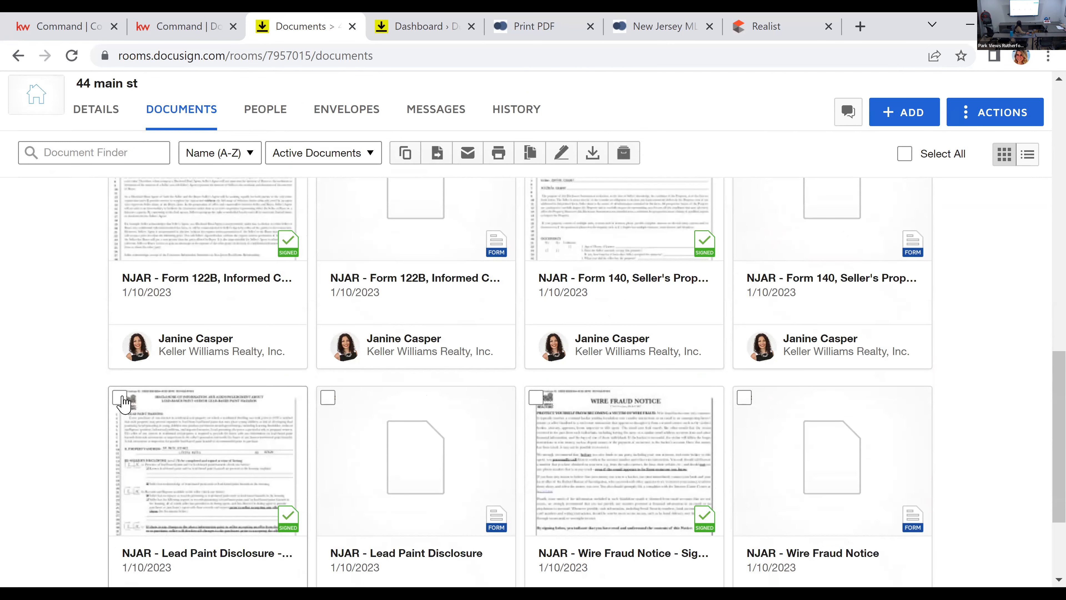
click(536, 399)
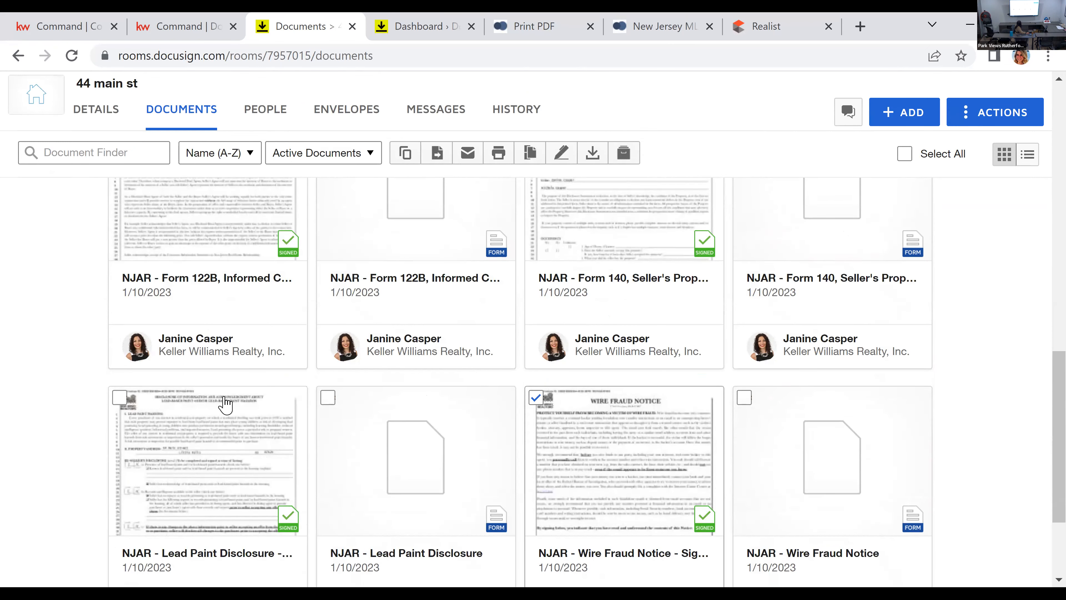
click(119, 399)
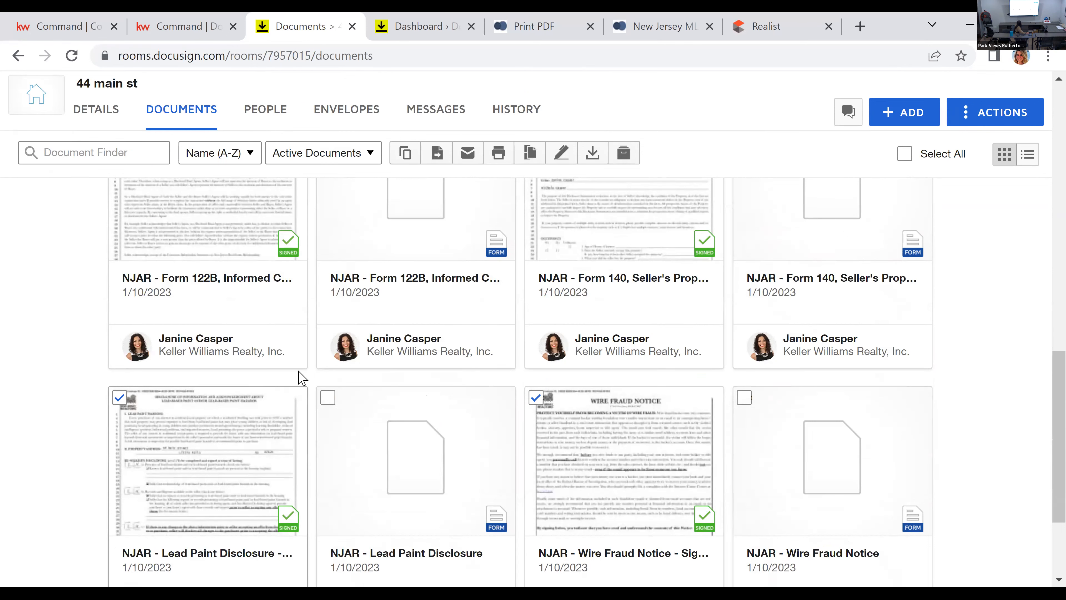
scroll(310, 382, down, 4)
scroll(350, 392, up, 10)
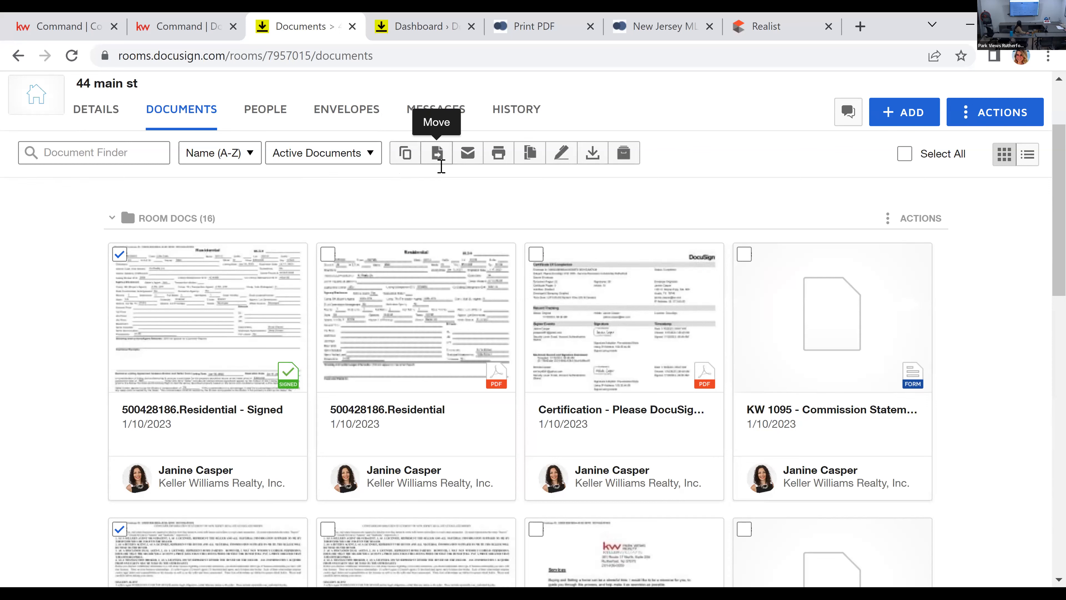
click(438, 155)
click(437, 257)
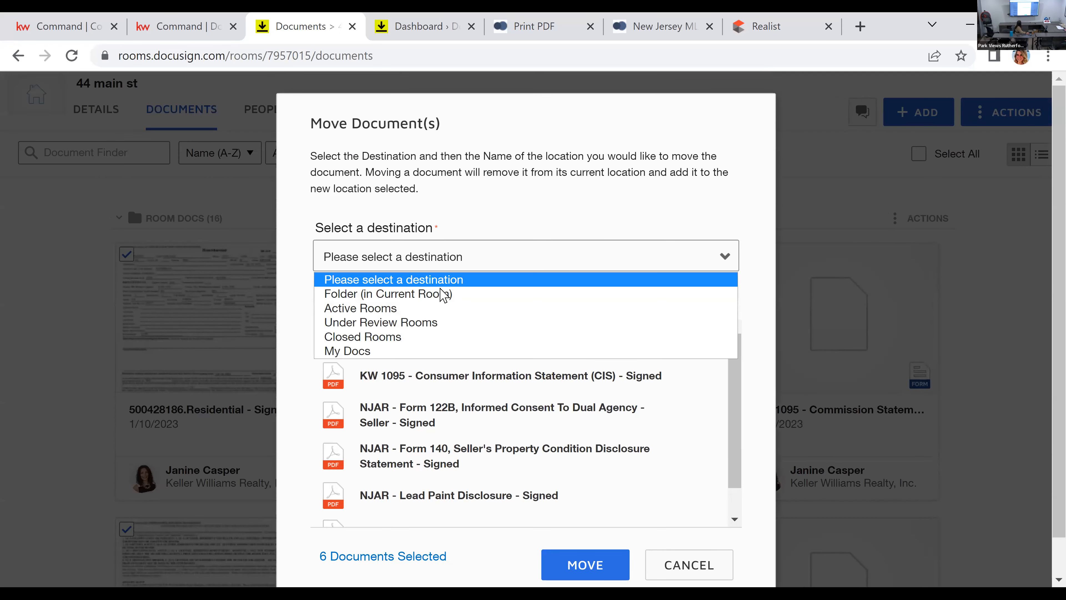
click(441, 294)
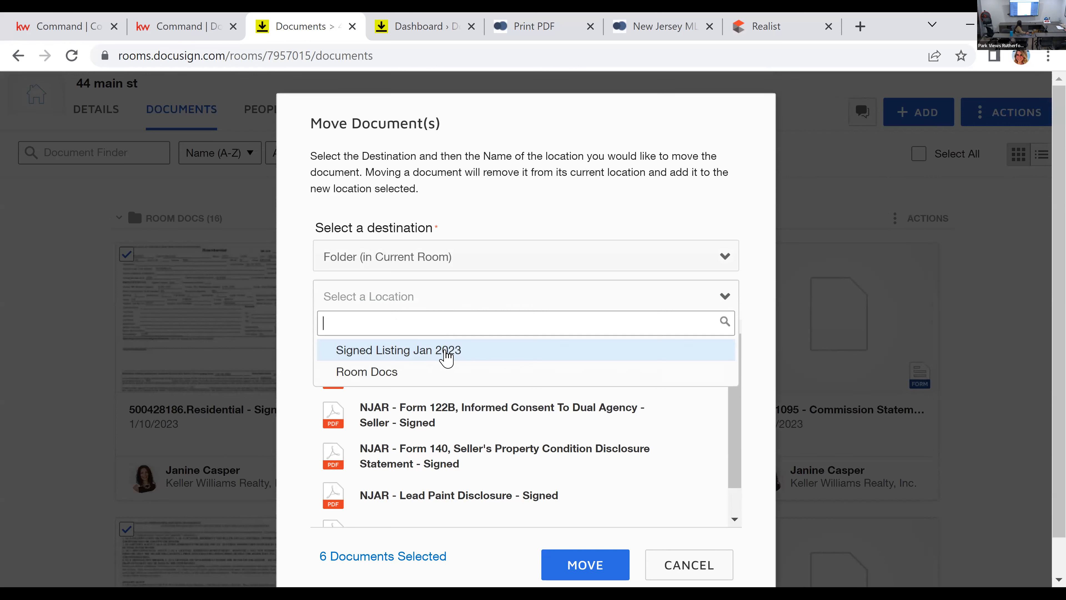
click(447, 353)
click(564, 572)
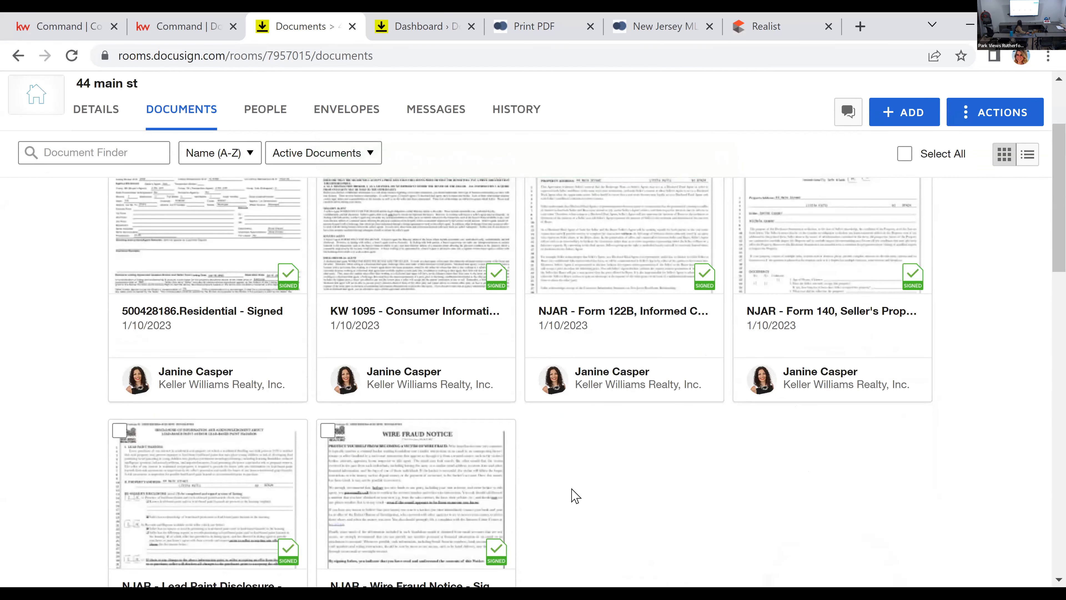
Step: Move the signed KW 1095 Service-Permission to Advertise Rutherford document from Room Docs into the current room's Signed Listing Jan 2023 folder
scroll(575, 495, down, 10)
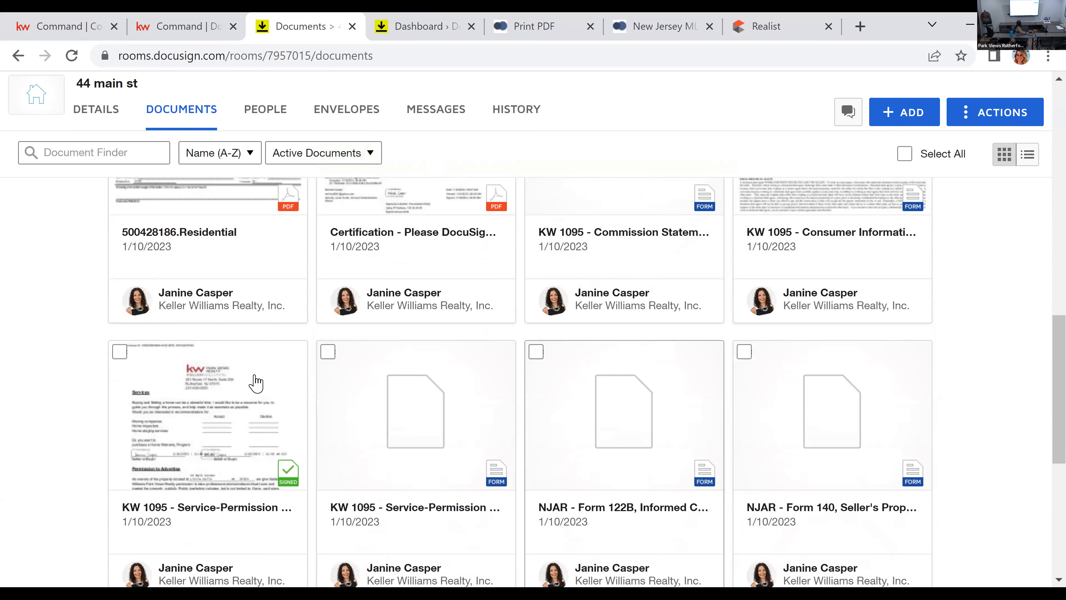
click(120, 352)
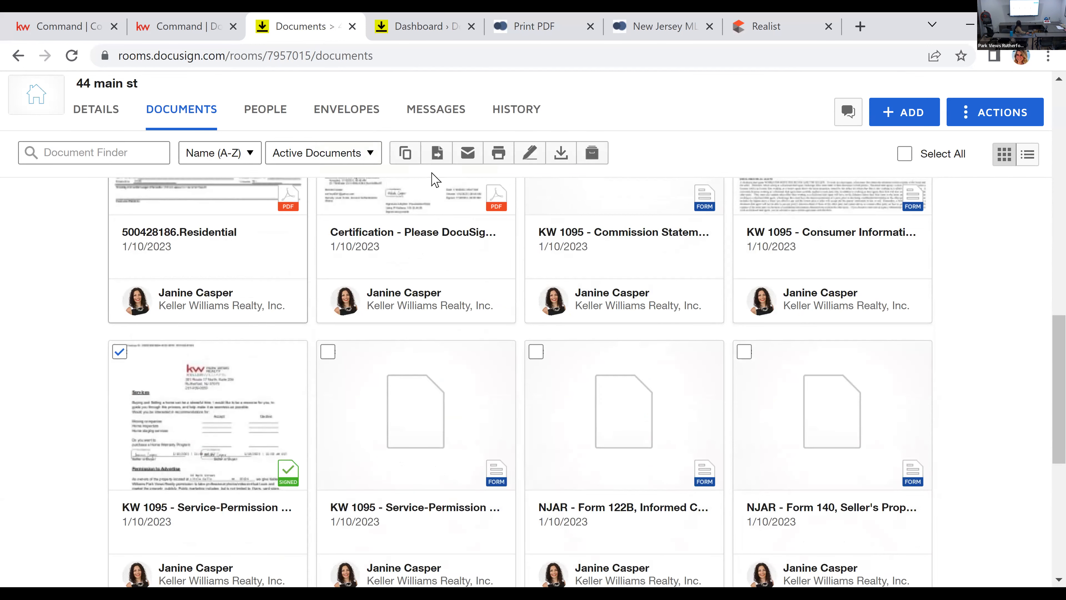
click(437, 153)
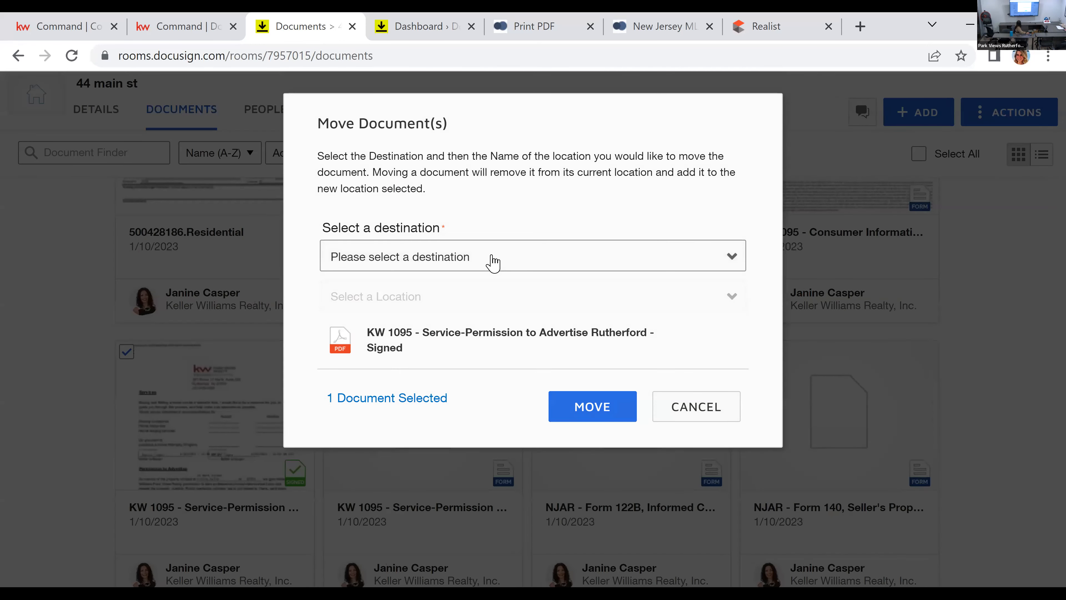
click(493, 263)
click(459, 297)
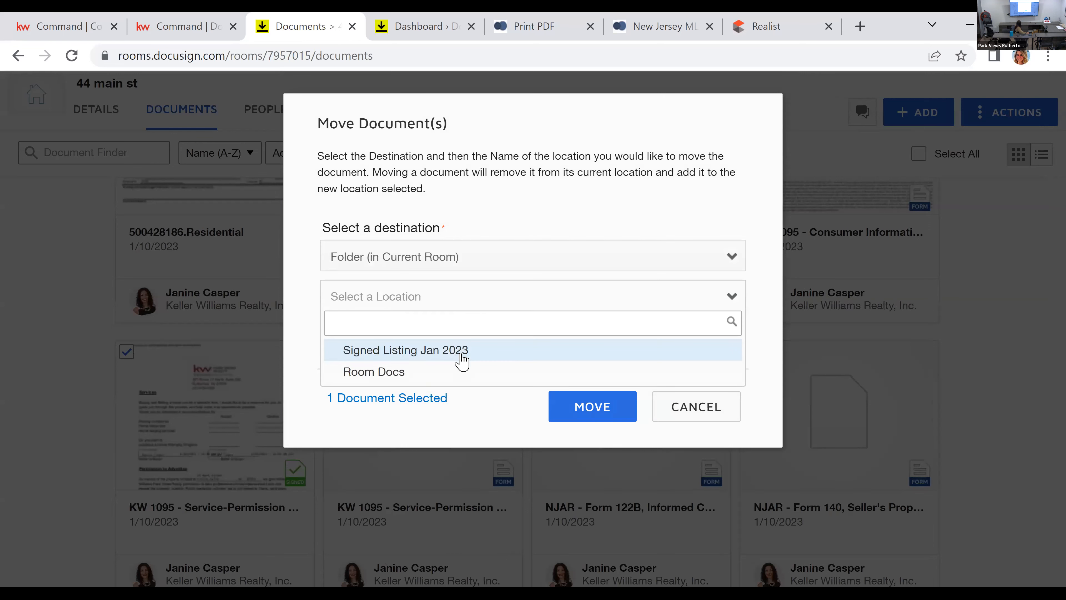
click(462, 353)
click(589, 414)
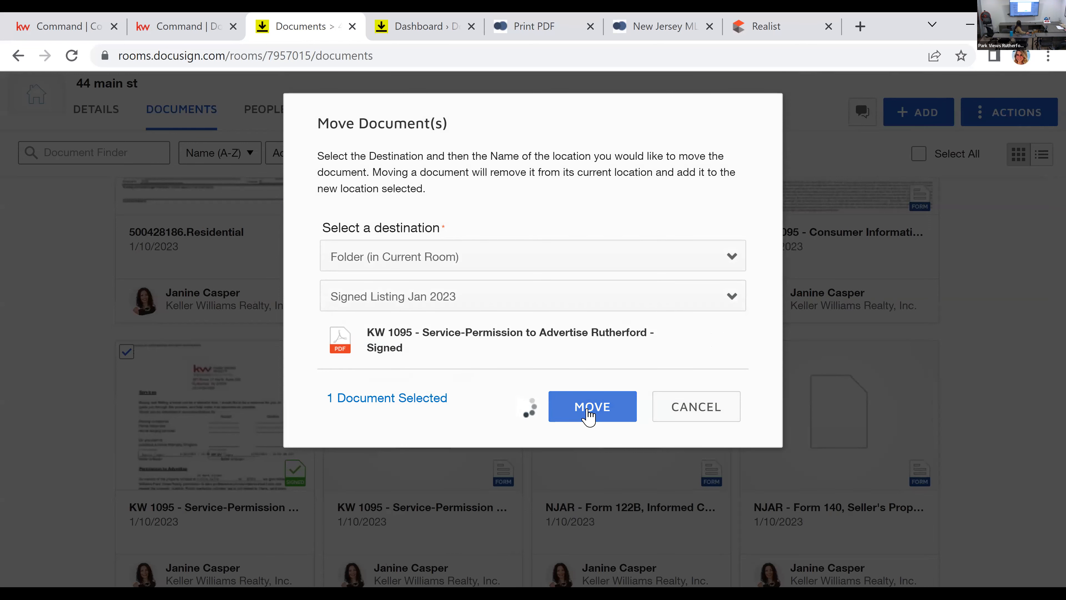
scroll(579, 405, down, 5)
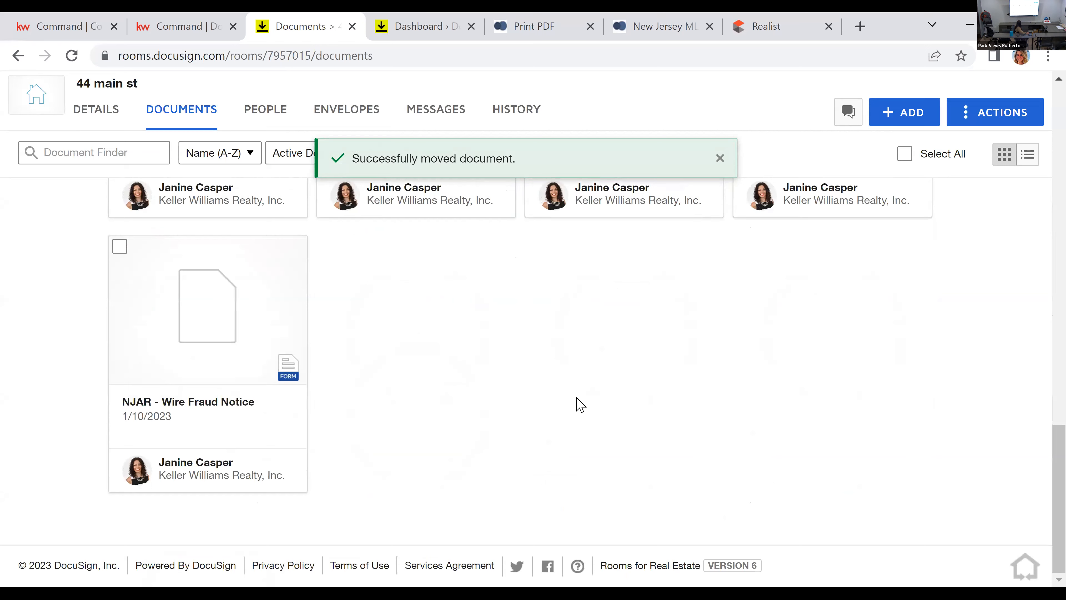
scroll(581, 406, up, 3)
scroll(579, 404, up, 5)
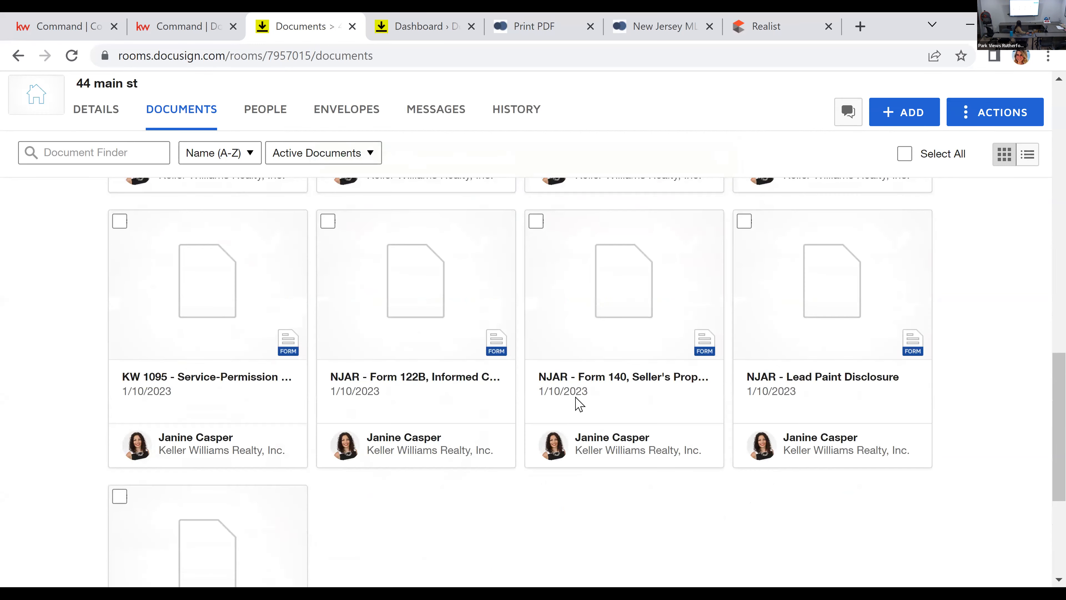
scroll(459, 353, up, 6)
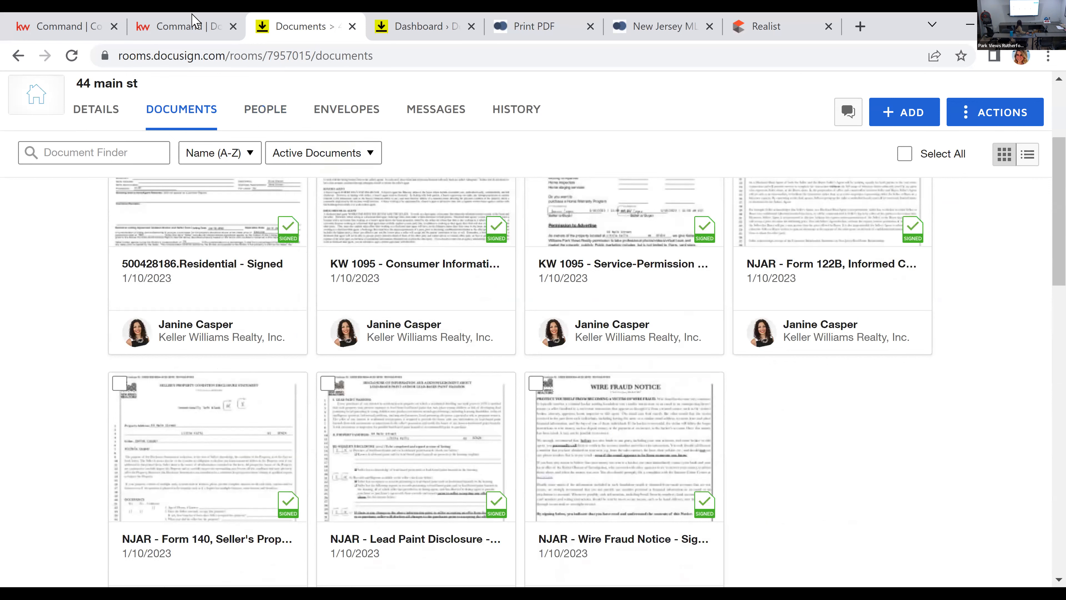
click(191, 26)
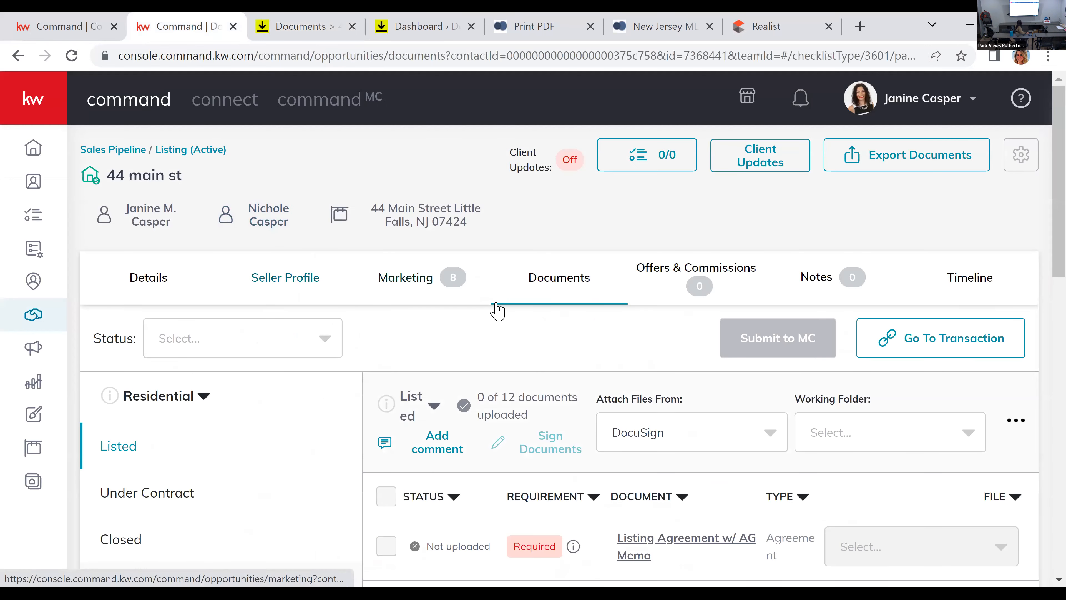
click(132, 284)
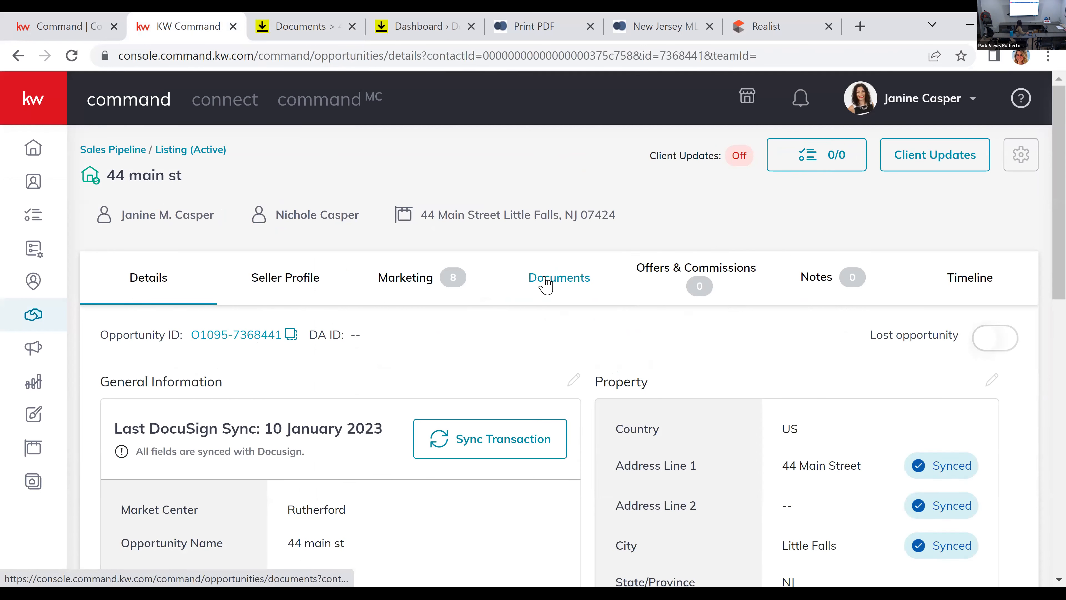
click(547, 285)
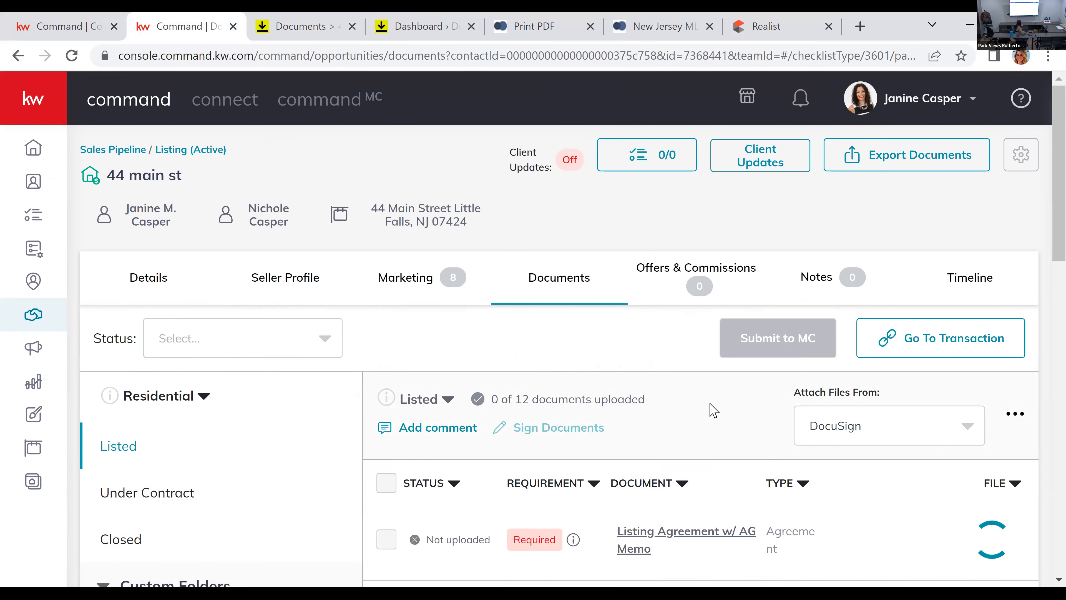
scroll(711, 411, down, 2)
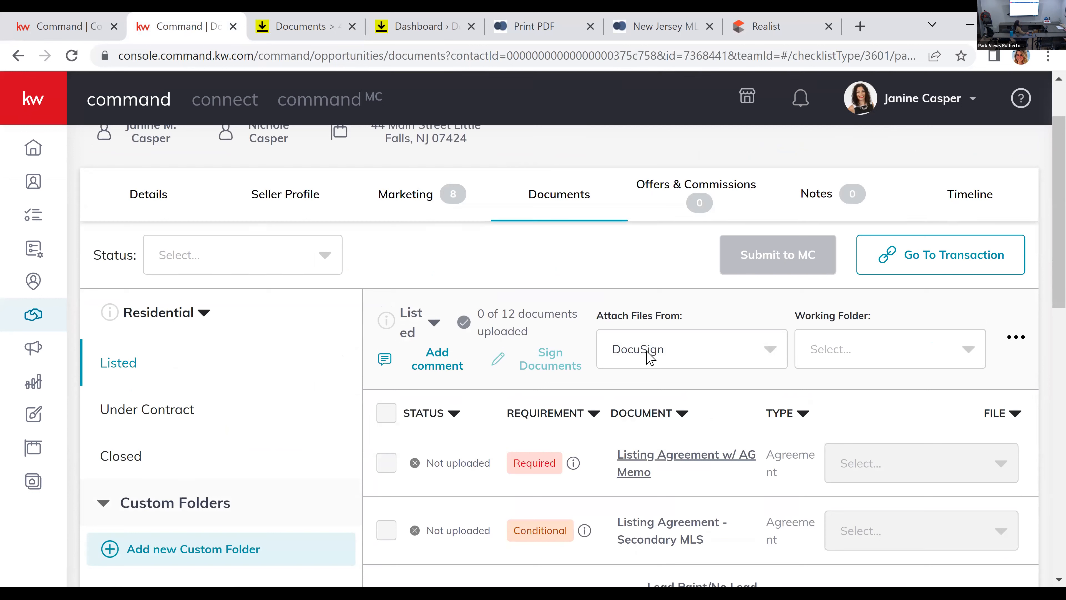
click(843, 357)
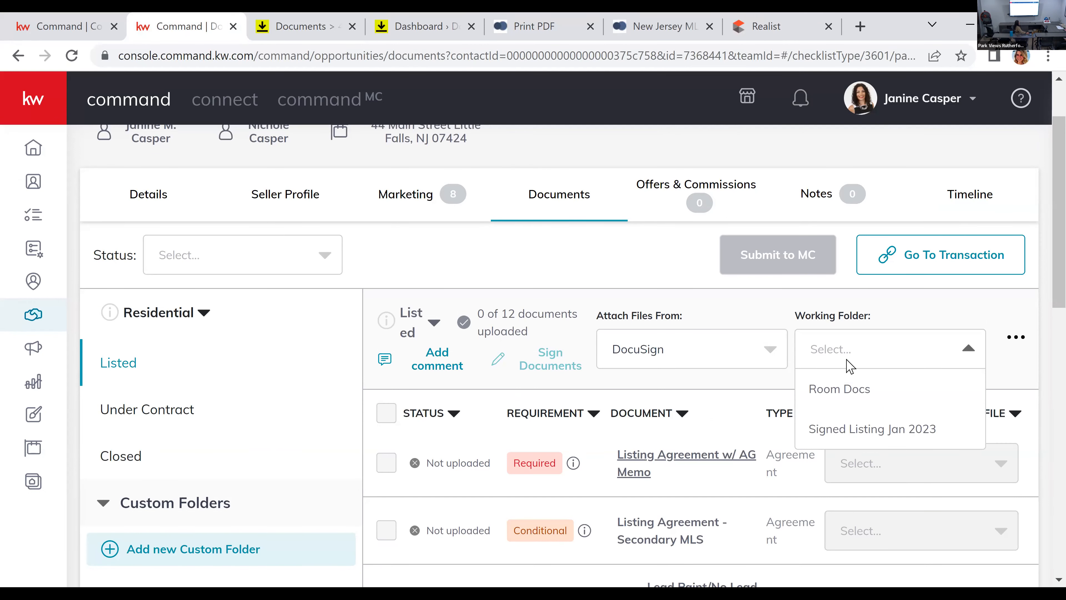
click(873, 437)
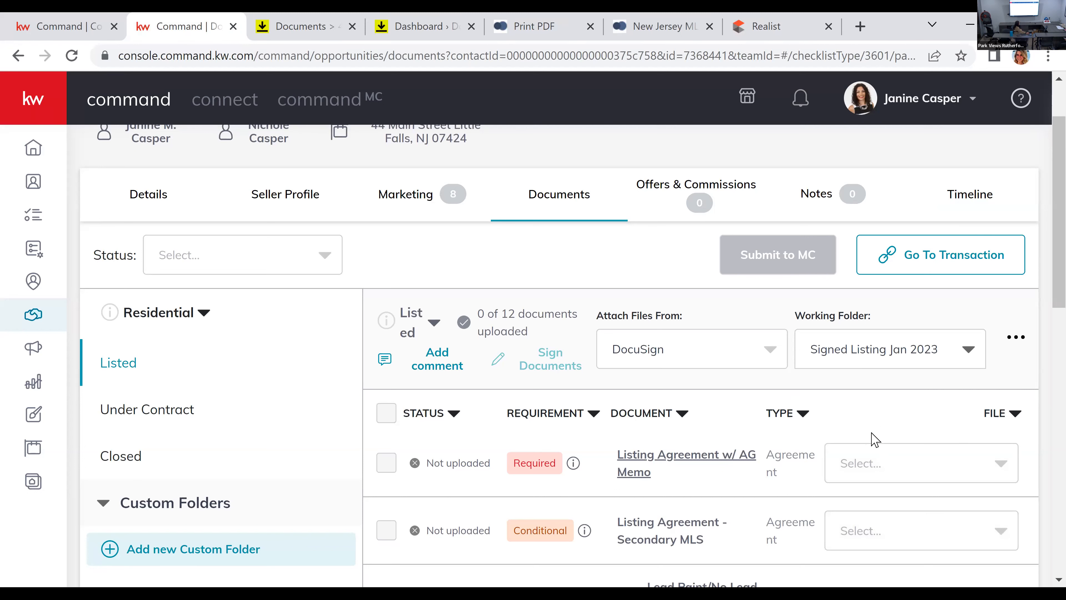
Step: Attach the signed Residential PDF to Listing Agreement w/ AG Memo and the signed NJAR Lead Paint Disclosure to the Lead Paint requirement
click(860, 468)
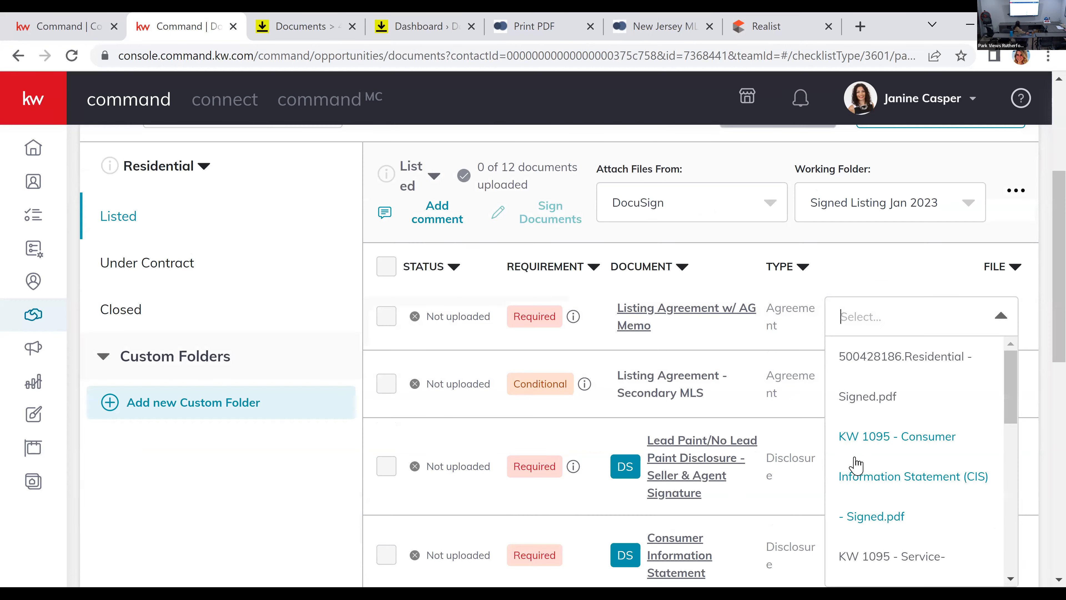
click(929, 371)
scroll(907, 430, down, 2)
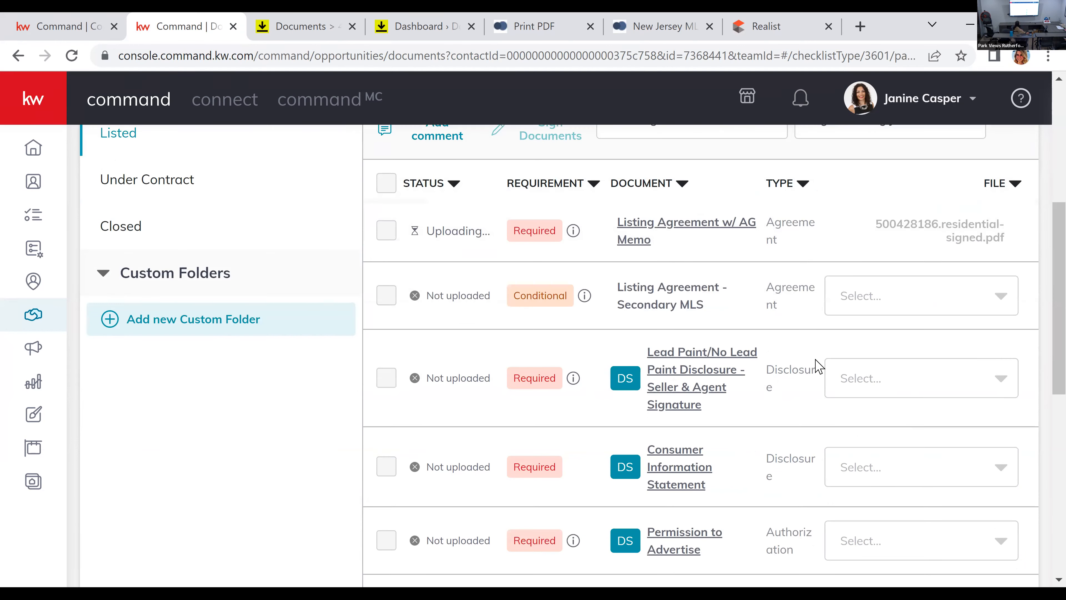
click(936, 377)
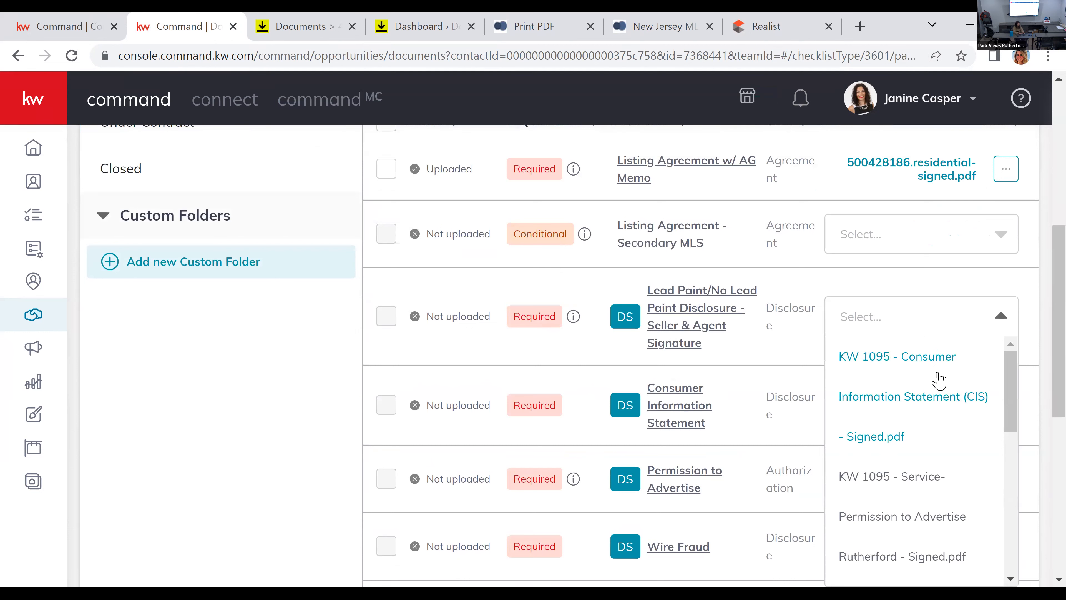
text(lead)
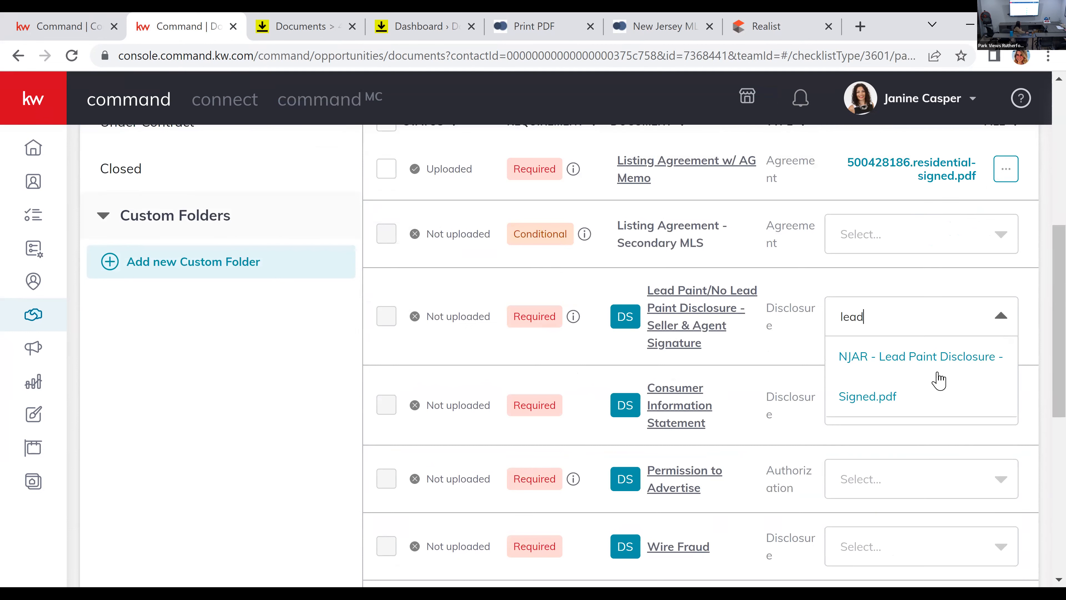
click(938, 380)
Step: Attach the signed KW 1095 Consumer Information Statement and Service-Permission to Advertise Rutherford PDFs to their matching Listed checklist requirements
click(910, 405)
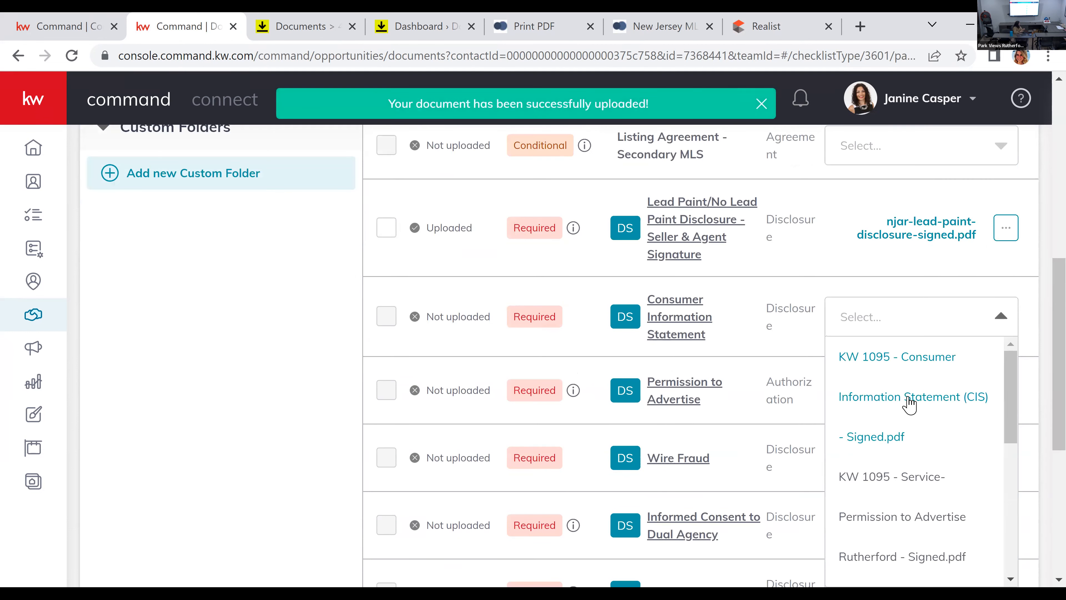
text(cons)
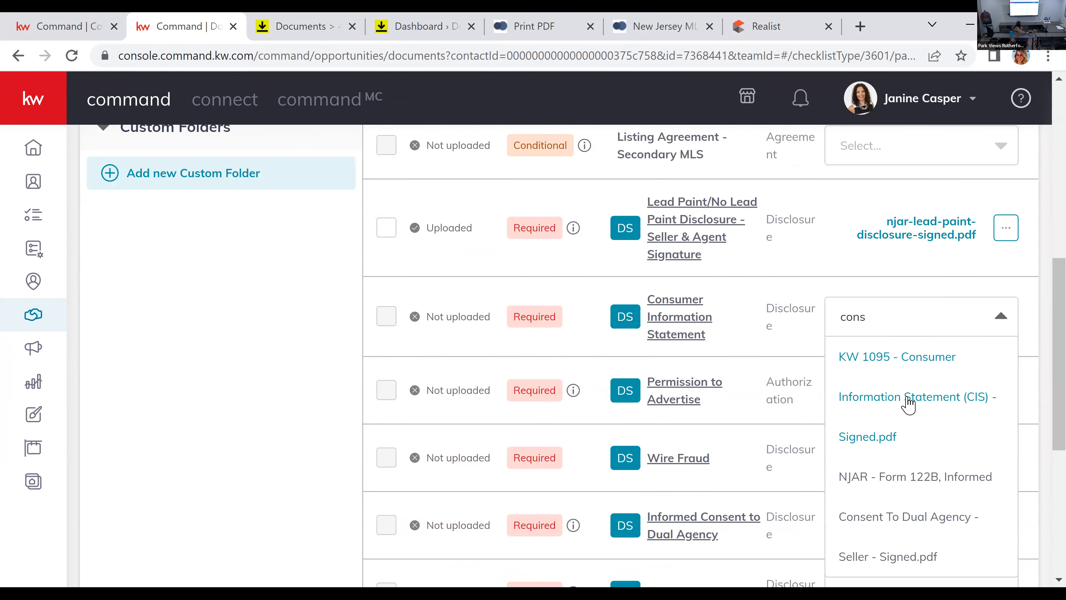
click(911, 397)
click(909, 405)
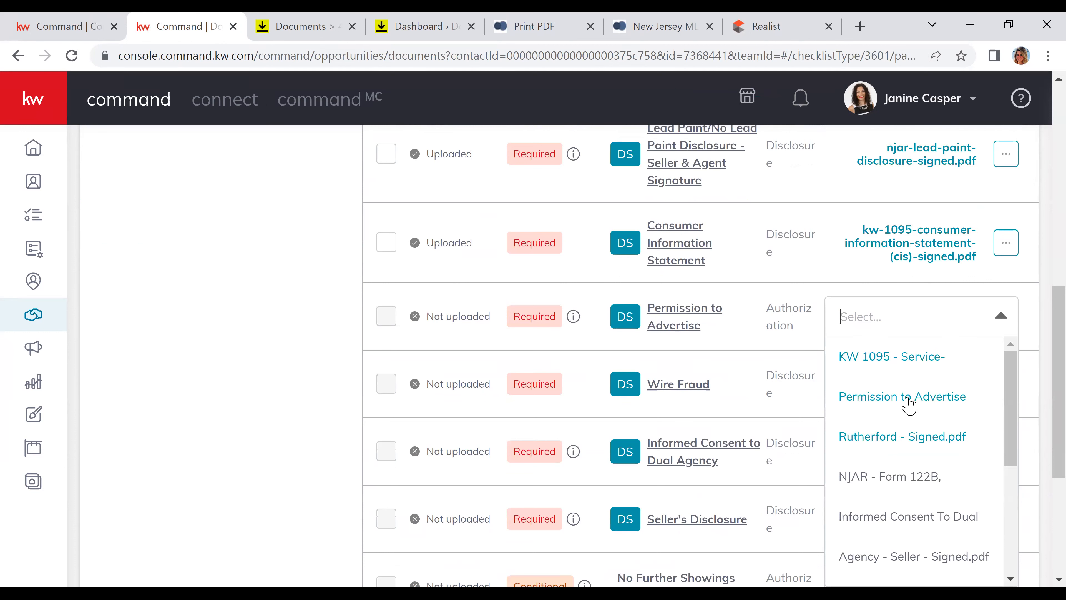
click(908, 397)
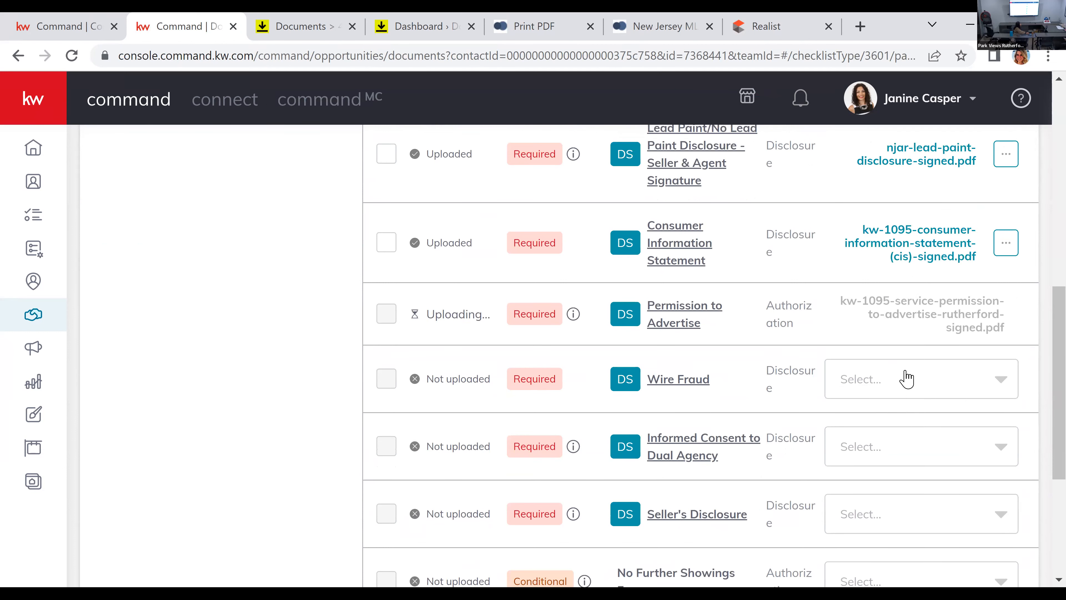
Step: Attach the signed NJAR Wire Fraud Notice to Wire Fraud and the signed Form 122B to Informed Consent to Dual Agency
click(904, 376)
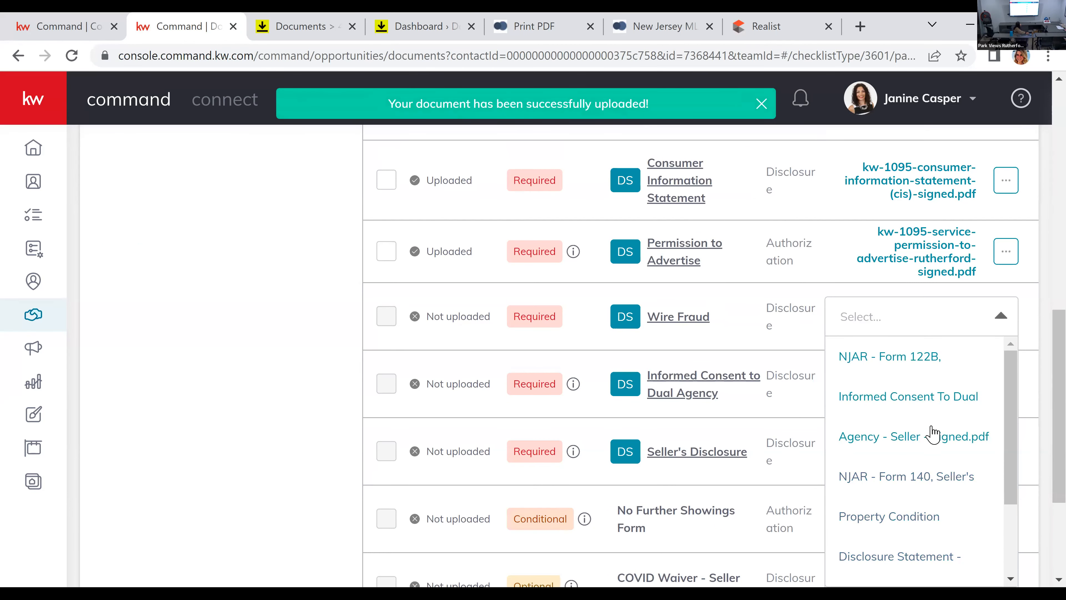
scroll(932, 462, down, 3)
click(932, 525)
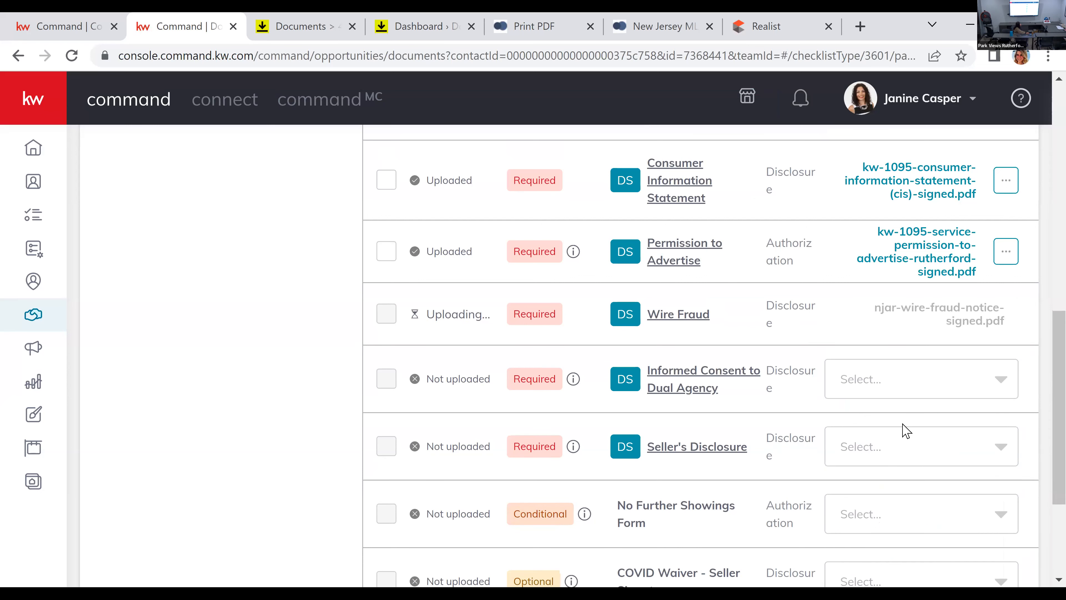
click(887, 392)
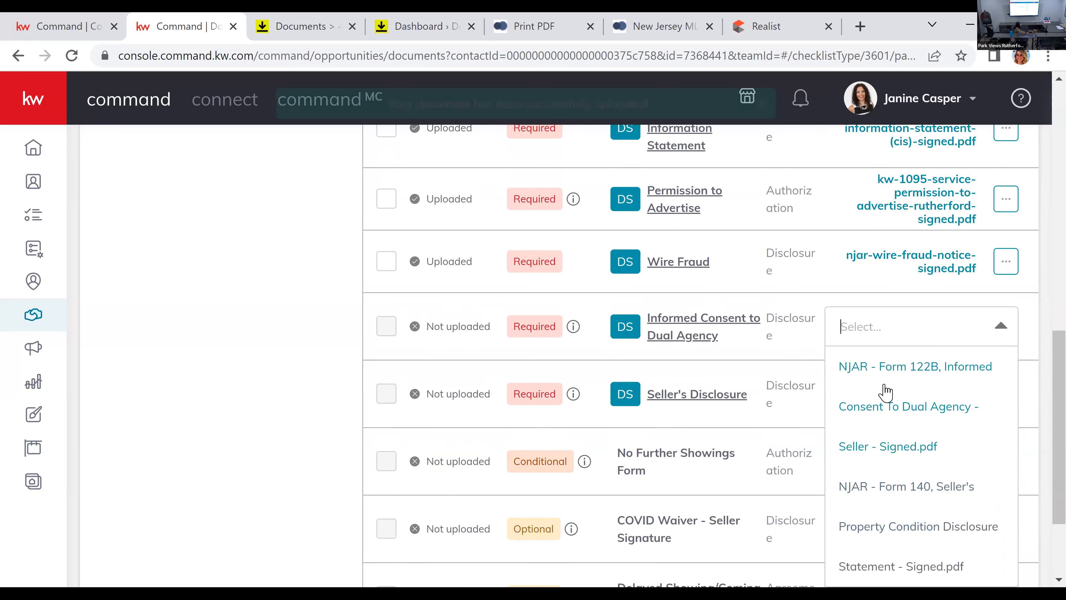
click(880, 410)
Step: Attach the signed NJAR Form 140 Seller's Property Condition Disclosure Statement to the Seller's Disclosure requirement
click(871, 404)
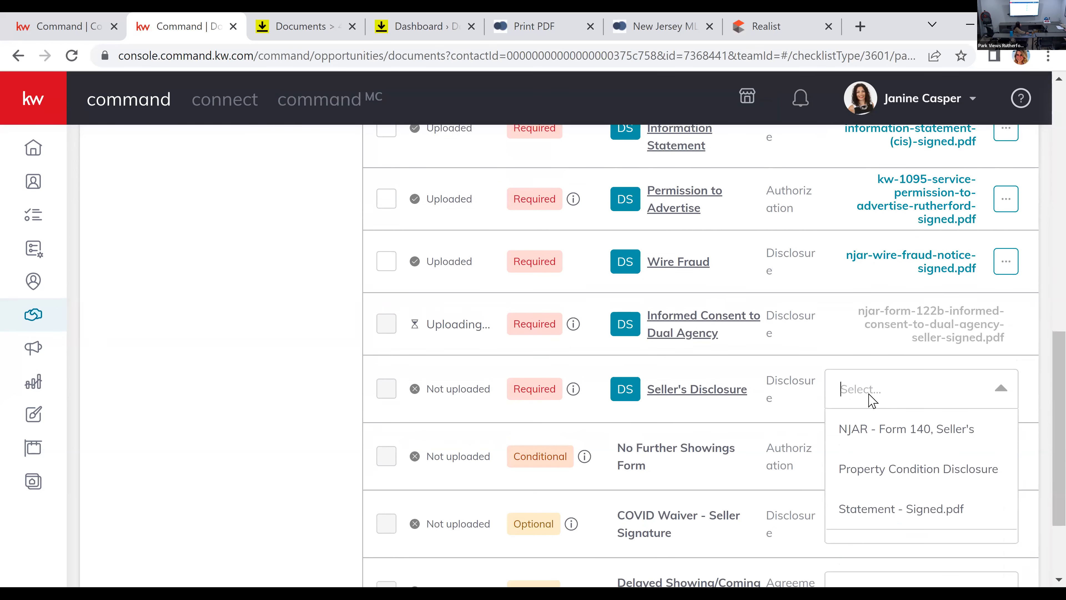
click(866, 470)
scroll(892, 472, down, 3)
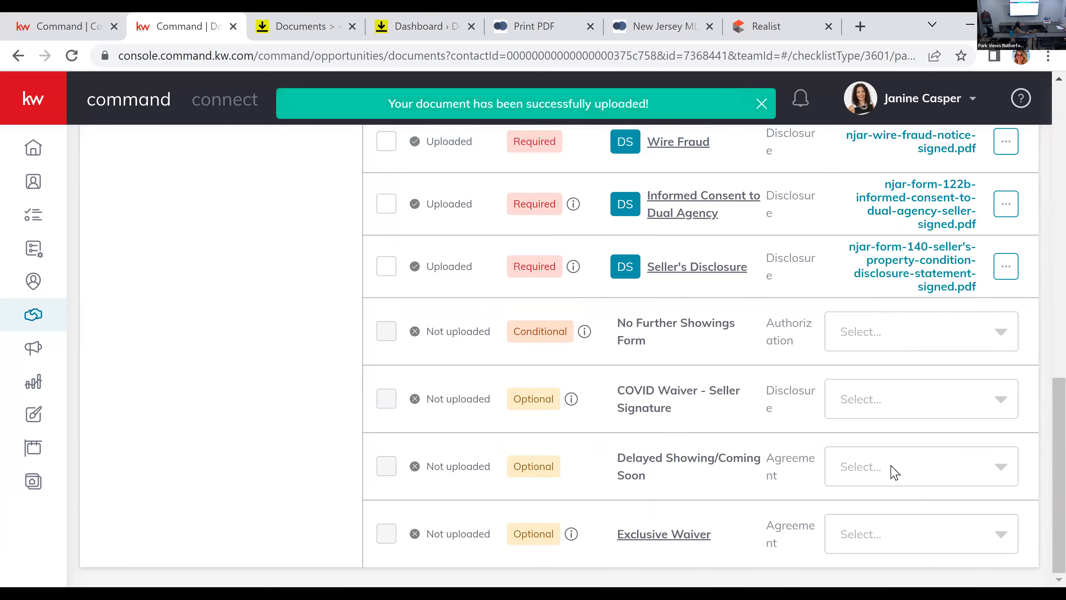
Step: Submit the Listed document checklist to the market center (MC)
scroll(893, 472, up, 5)
scroll(894, 472, up, 4)
scroll(768, 397, up, 3)
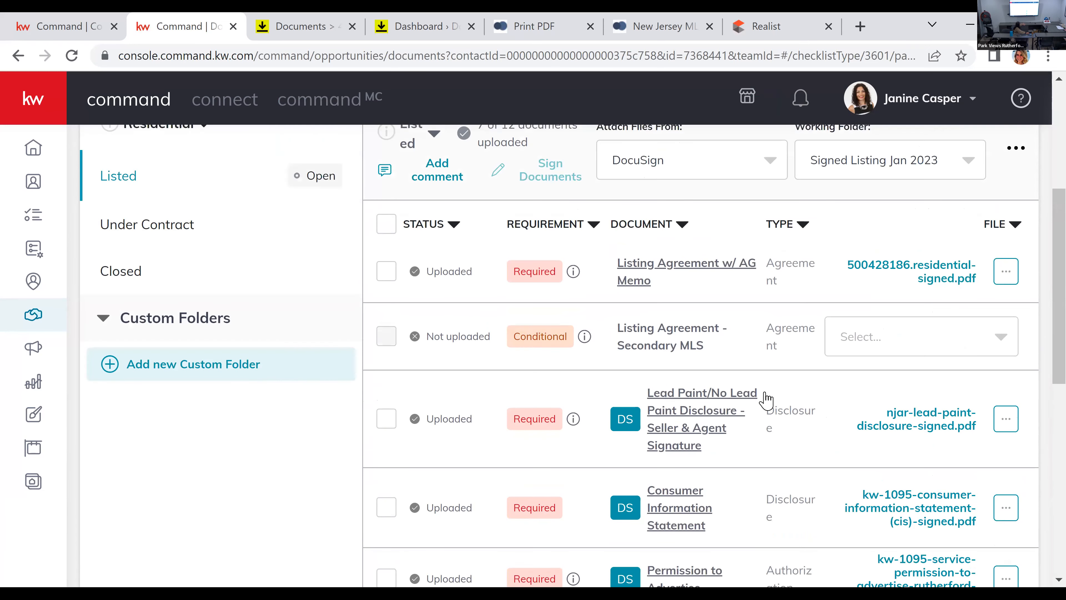
scroll(772, 410, up, 2)
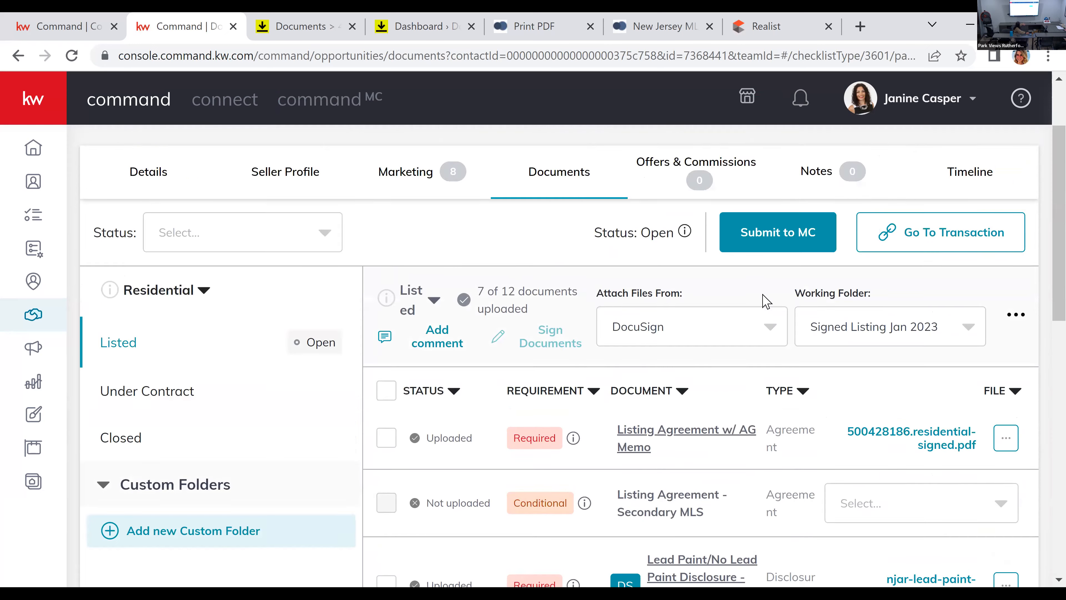
click(751, 238)
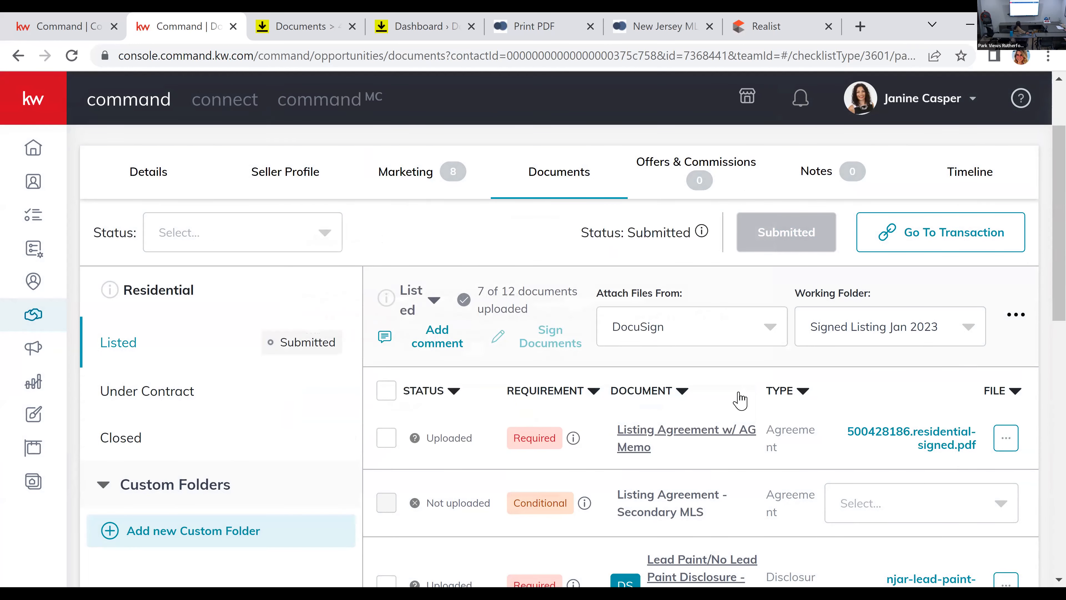
click(416, 18)
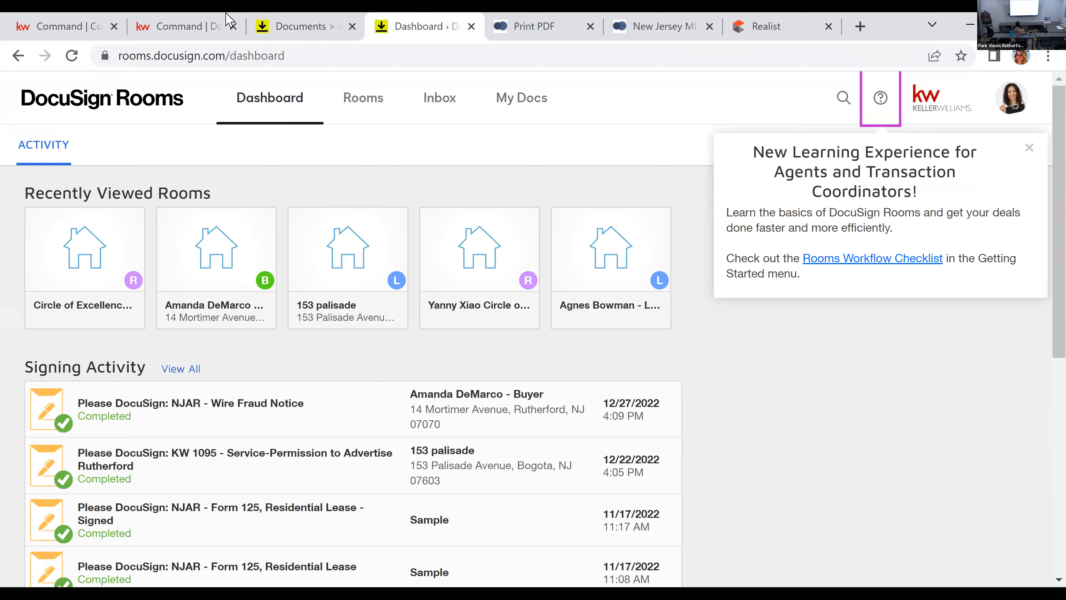
click(168, 19)
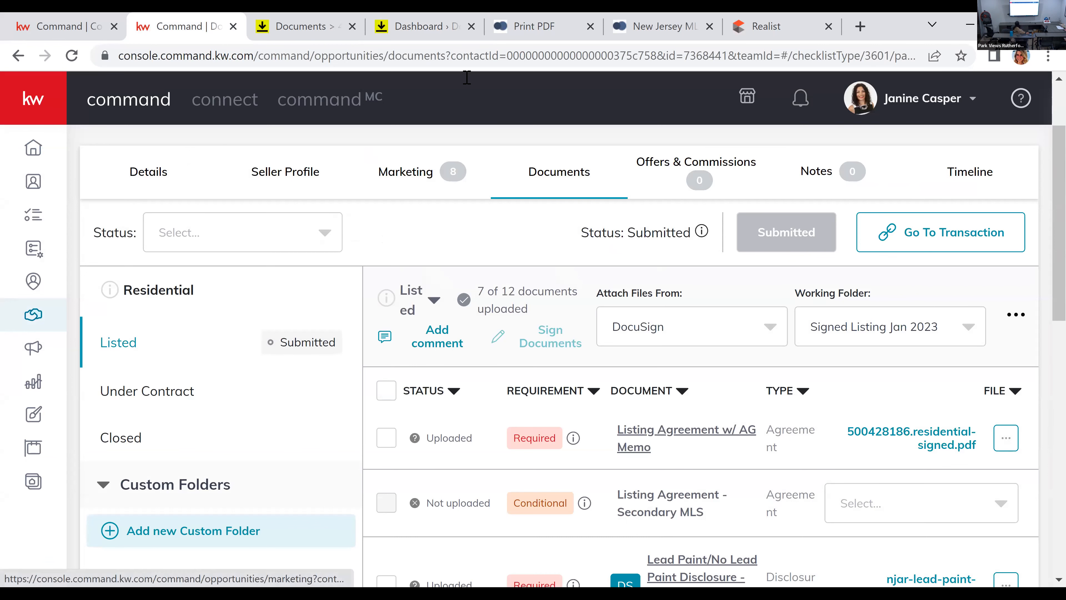
click(433, 20)
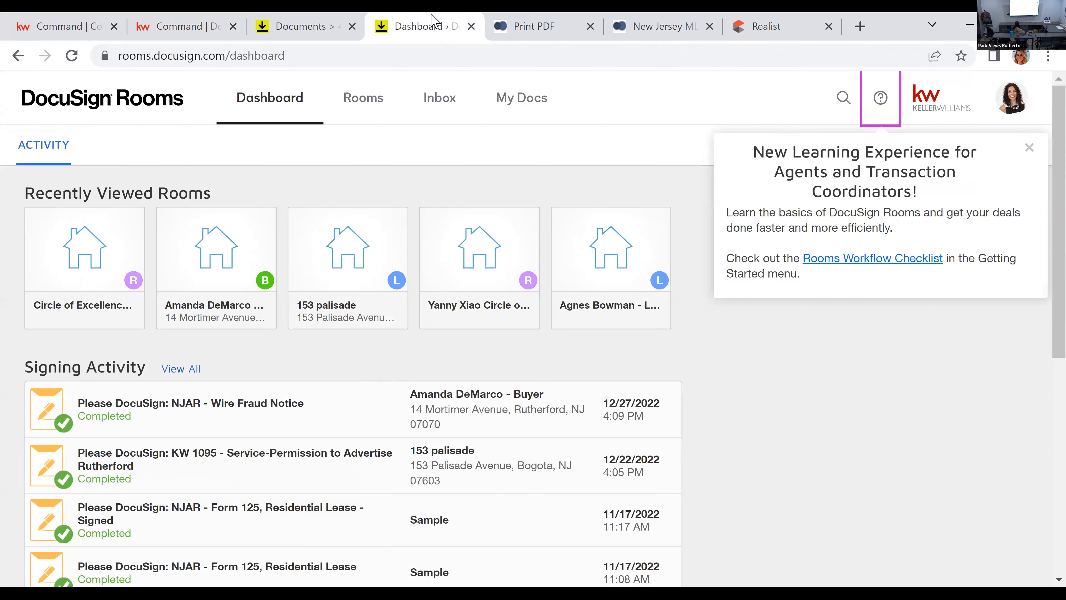
click(301, 21)
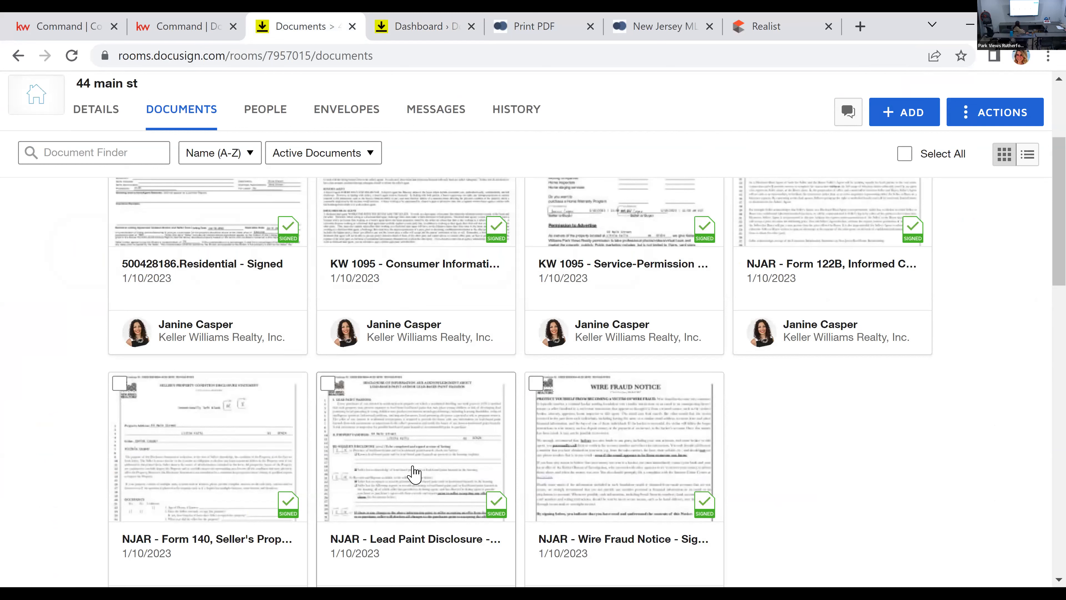
click(327, 384)
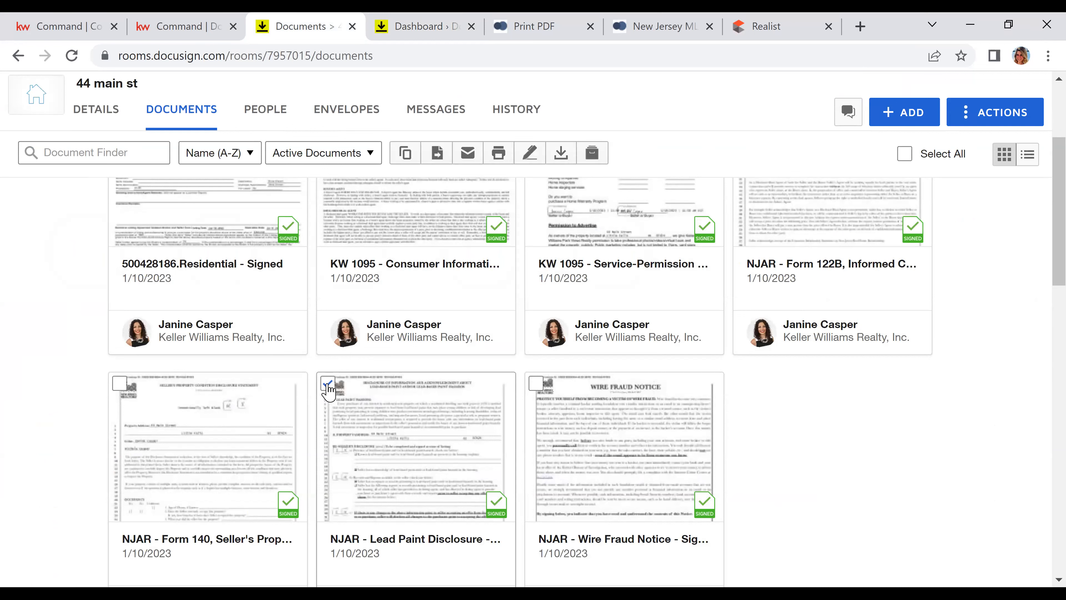
click(405, 156)
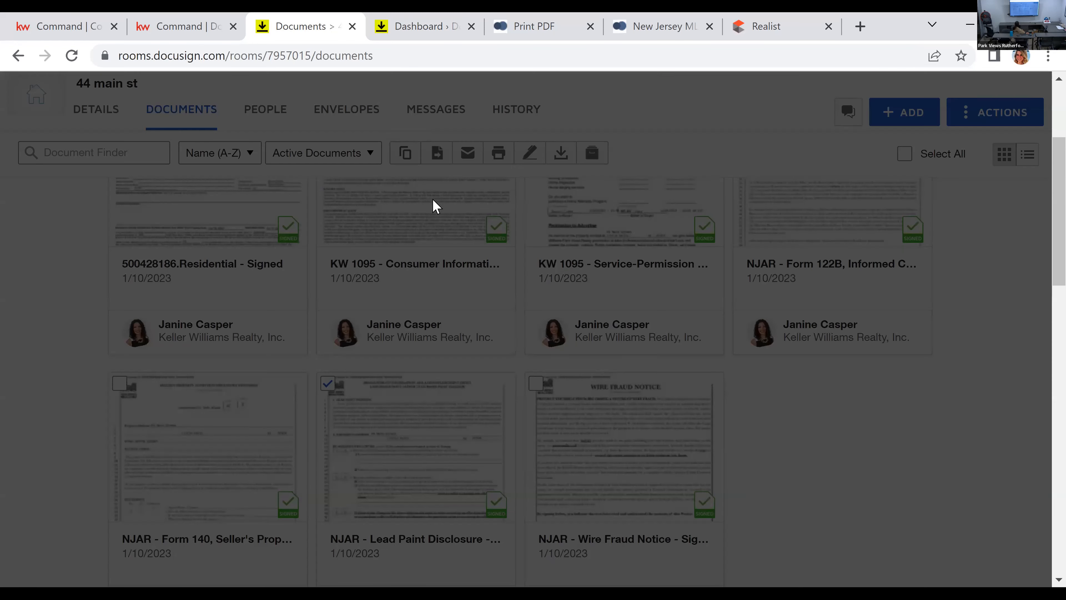
click(459, 264)
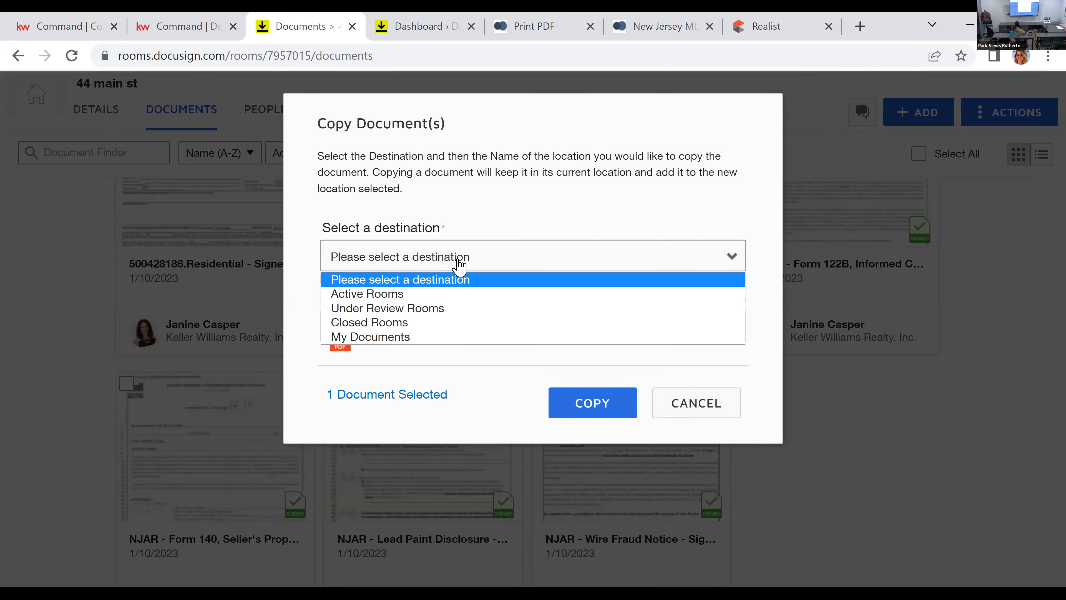
click(456, 293)
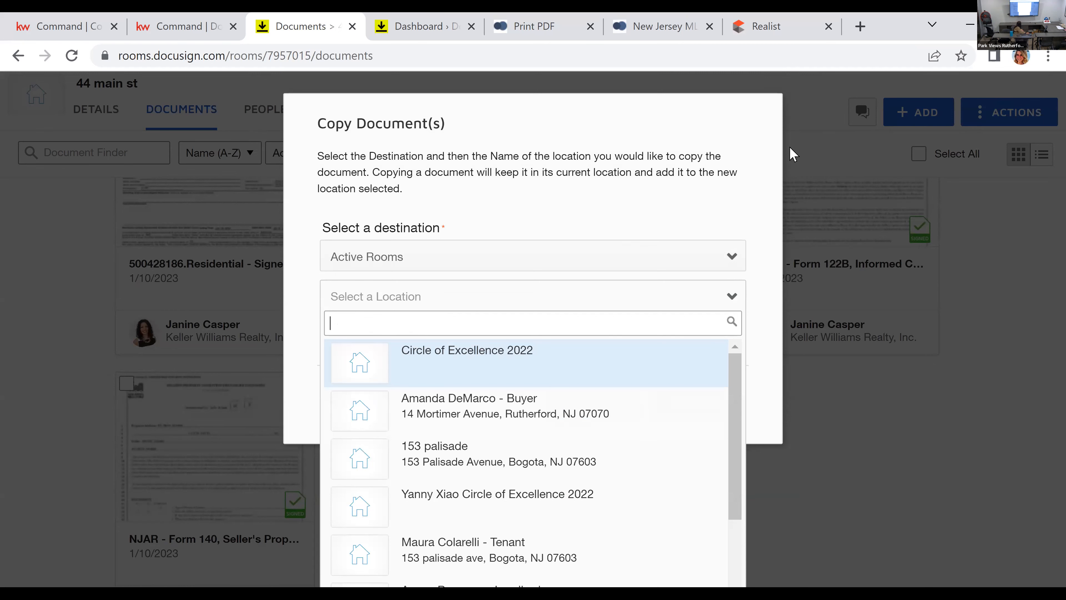
click(793, 154)
click(706, 419)
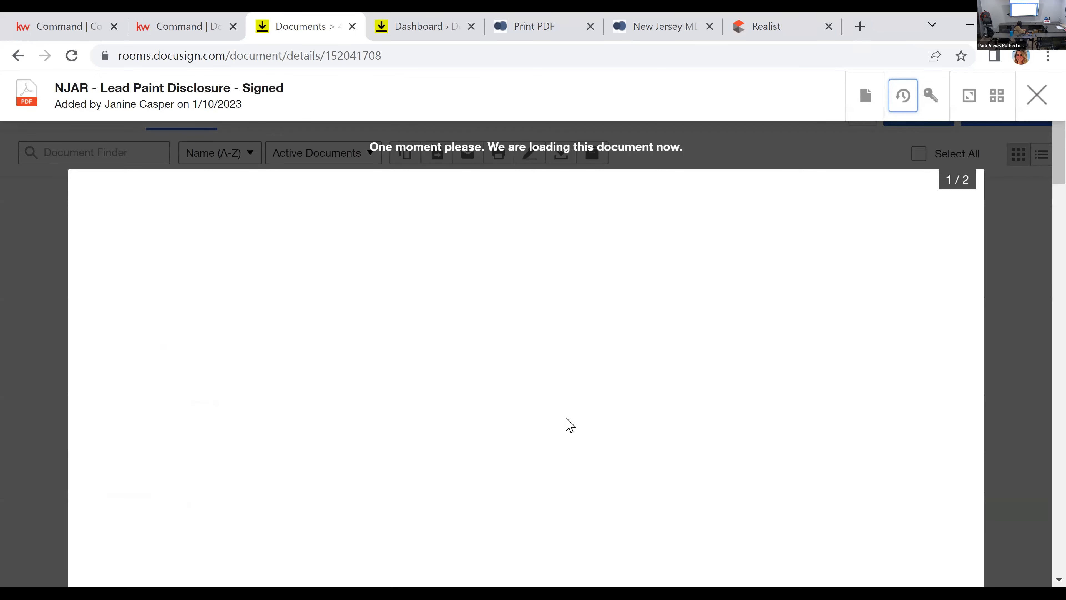
Step: Review the signed NJAR Lead Paint Disclosure, from the seller's disclosure and signatures through the purchaser's sections, and close it
scroll(570, 425, down, 3)
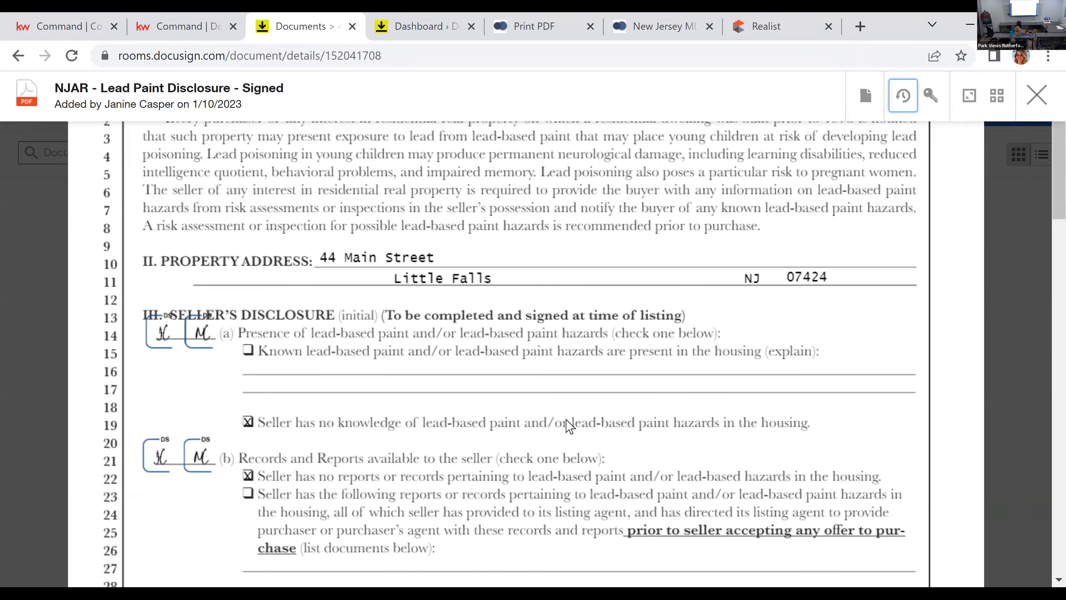
scroll(570, 425, down, 2)
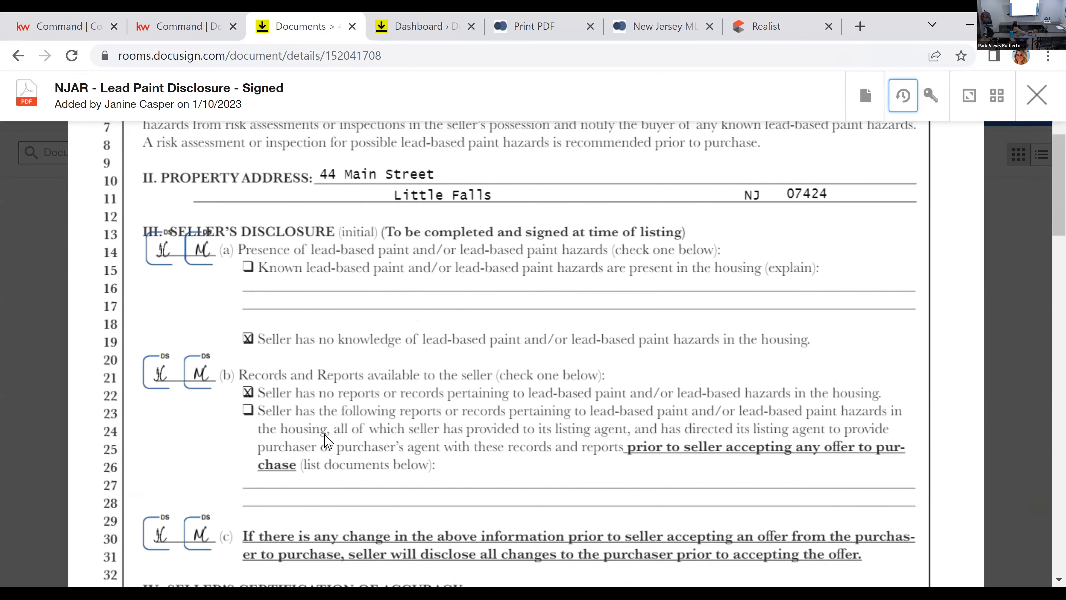
scroll(325, 433, down, 6)
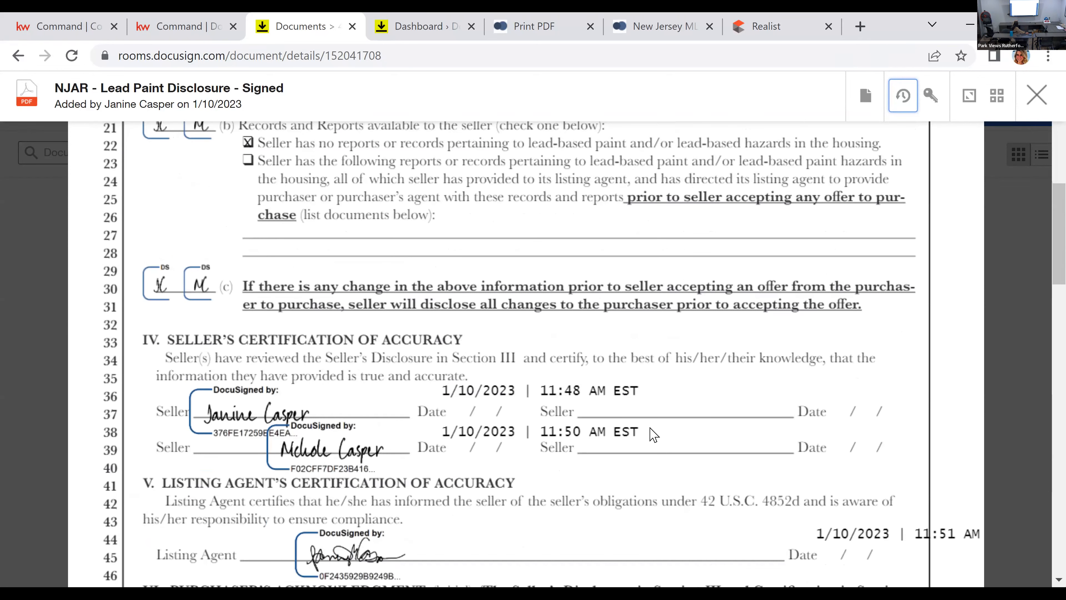
scroll(674, 353, down, 2)
scroll(672, 334, down, 4)
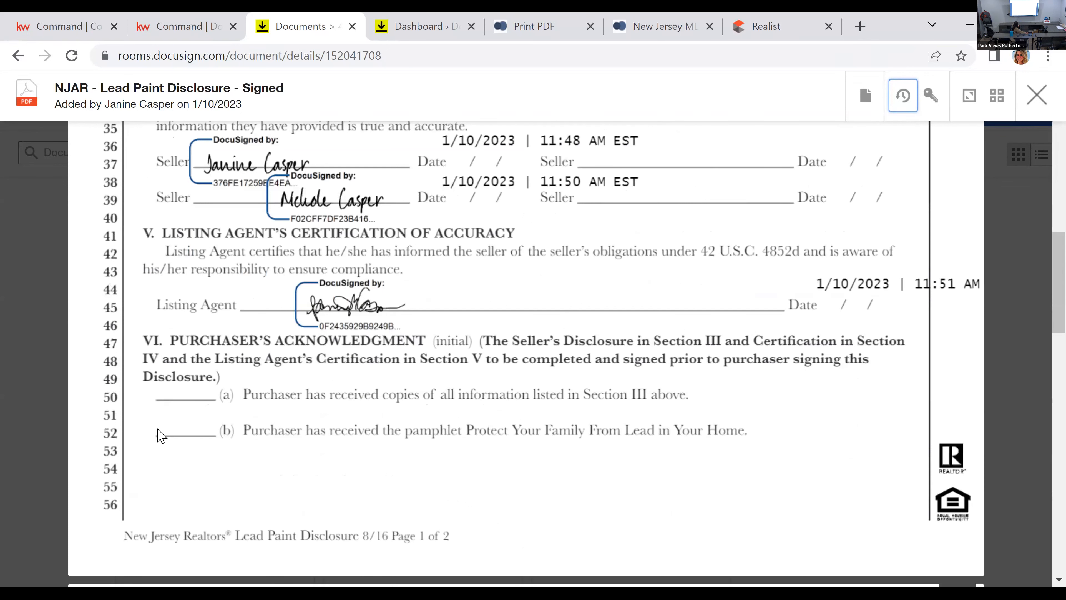
scroll(310, 413, down, 4)
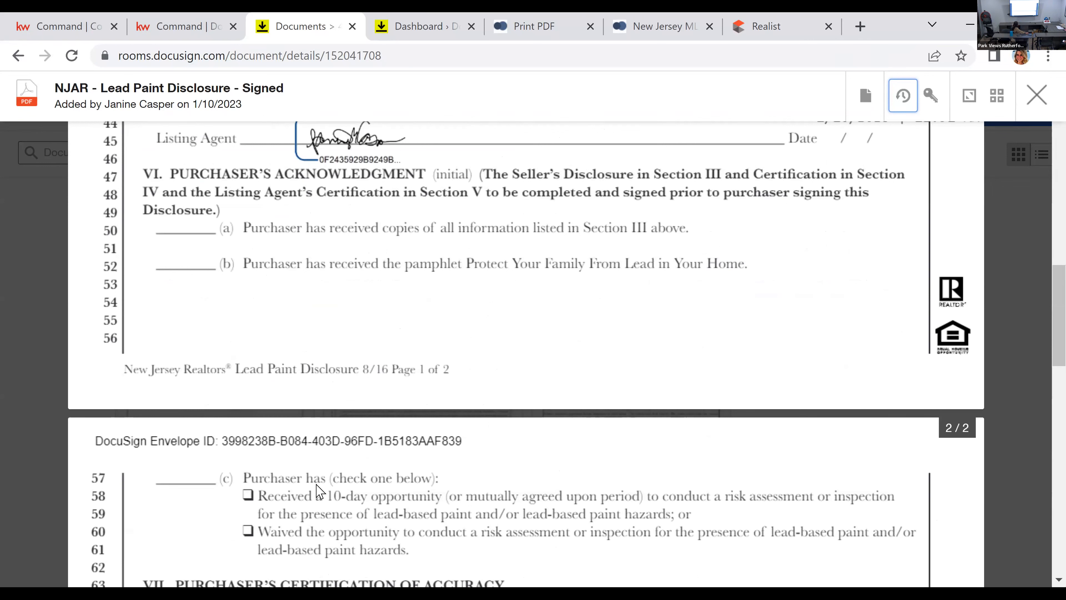
scroll(419, 416, down, 4)
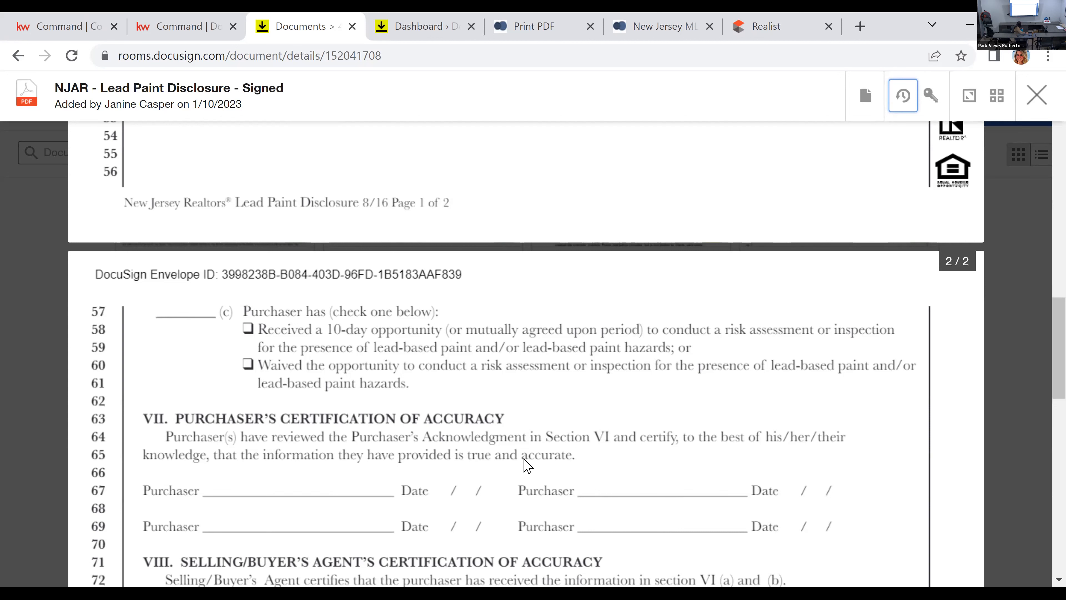
scroll(525, 467, down, 2)
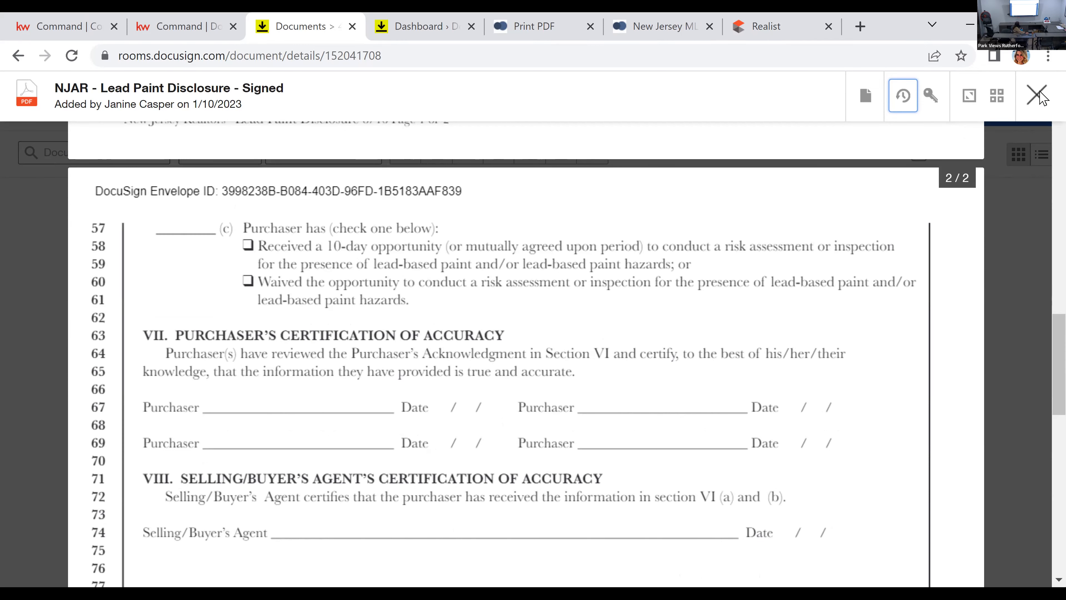
click(1043, 96)
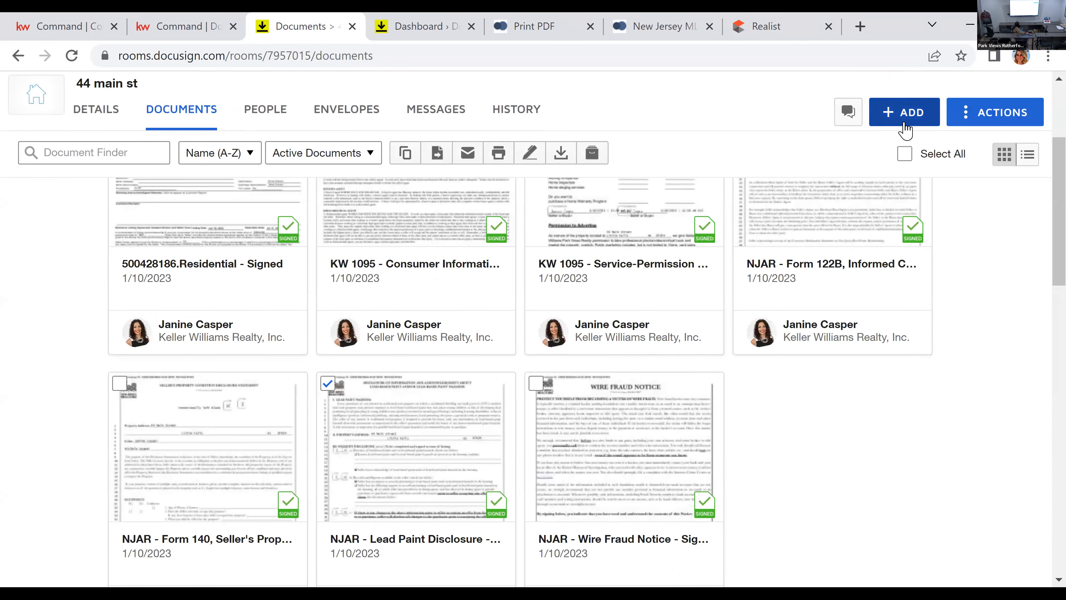
Step: Add NJAR - Form 118 Contract of Sale to the room from the NJAR forms library, finding it with the search term 118
click(907, 121)
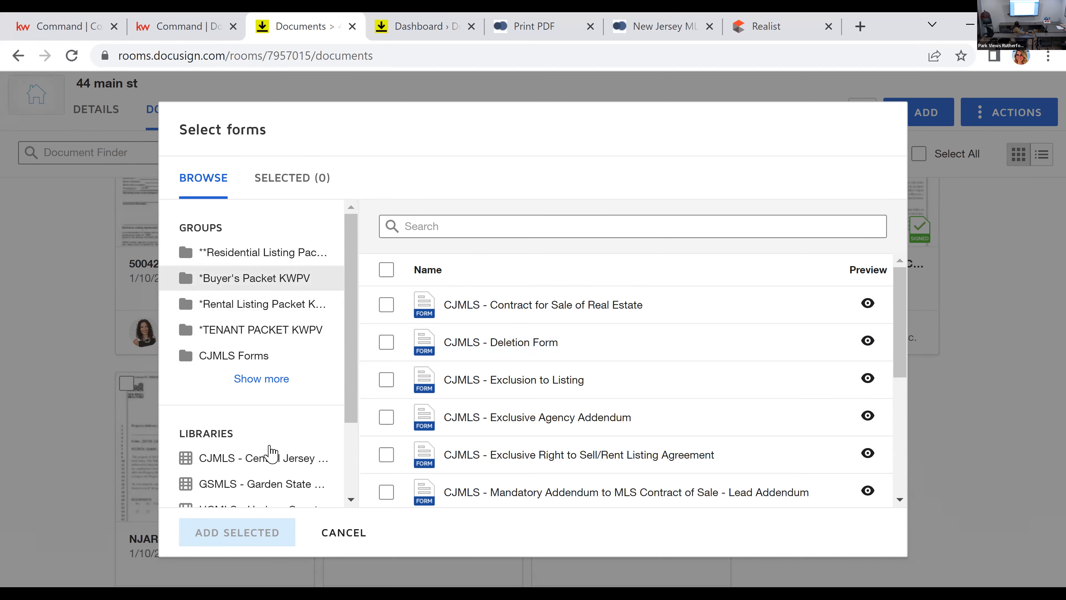
scroll(264, 453, down, 2)
scroll(269, 466, down, 2)
click(269, 472)
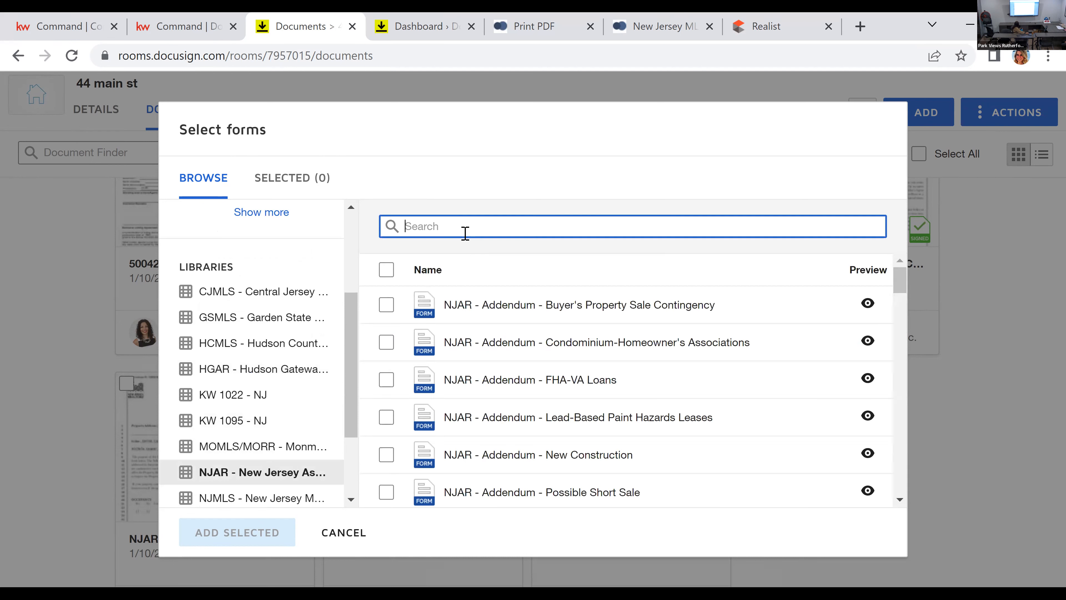
text(118)
click(386, 304)
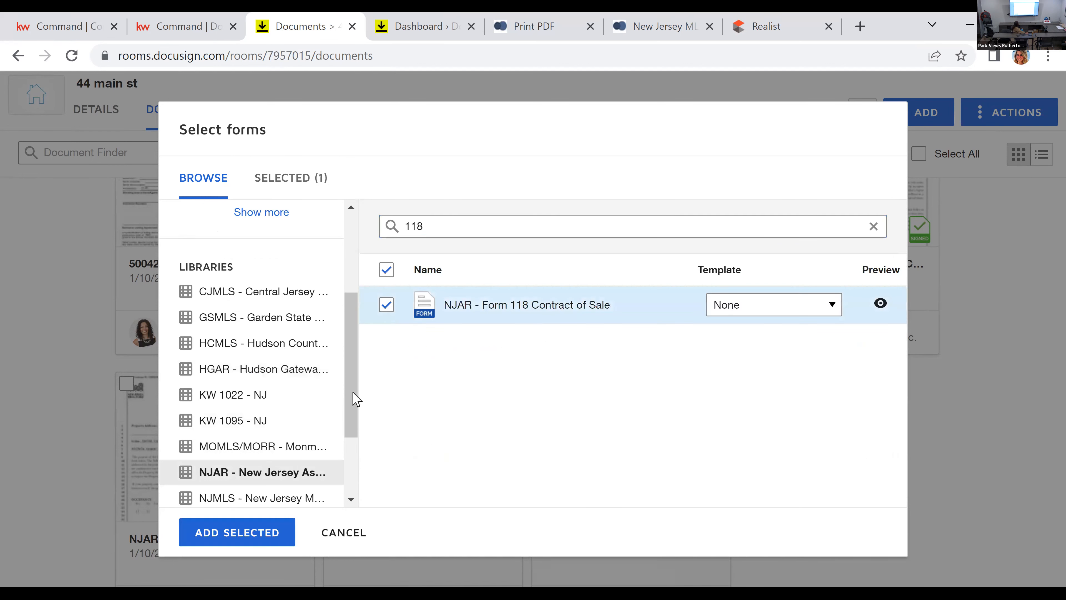
click(245, 533)
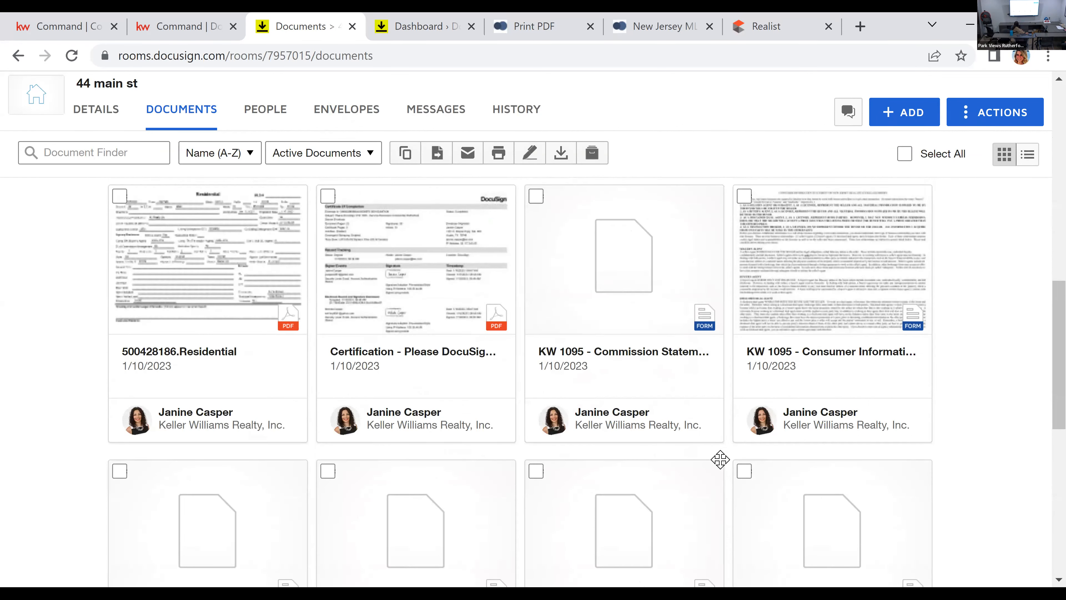
Step: Open the NJAR Form 118 Contract of Sale and read from the buyer and seller notice through the Manner of Payment section
scroll(738, 484, down, 4)
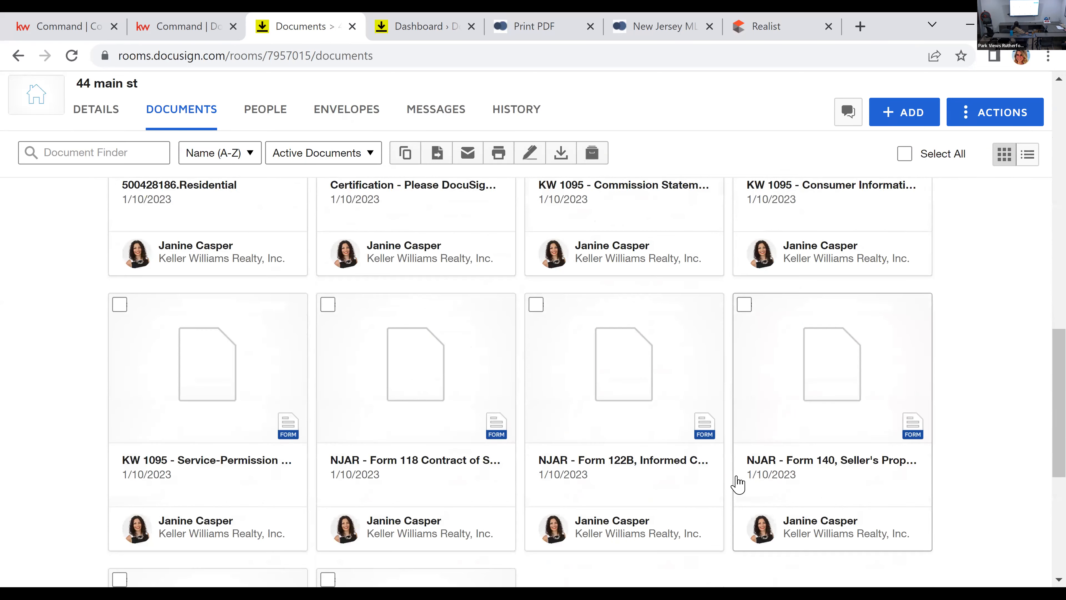
click(414, 359)
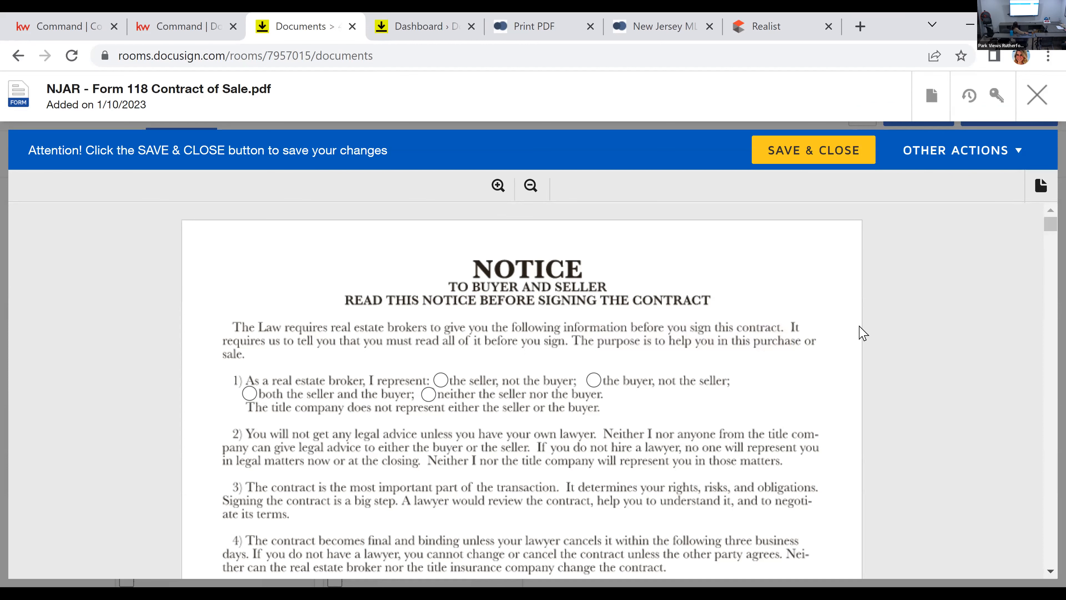
scroll(507, 393, down, 2)
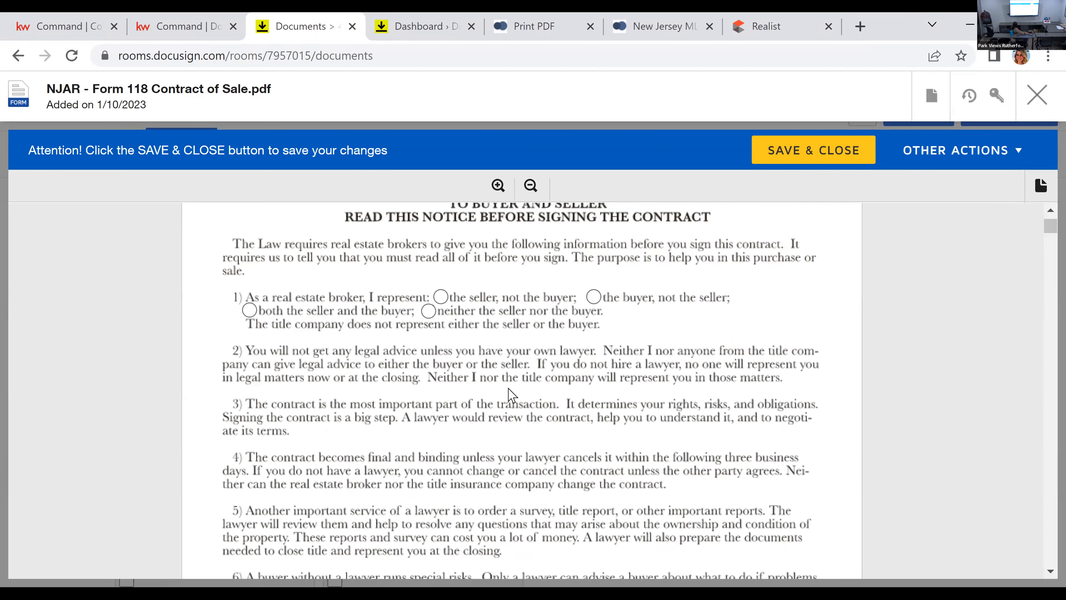
scroll(517, 395, down, 9)
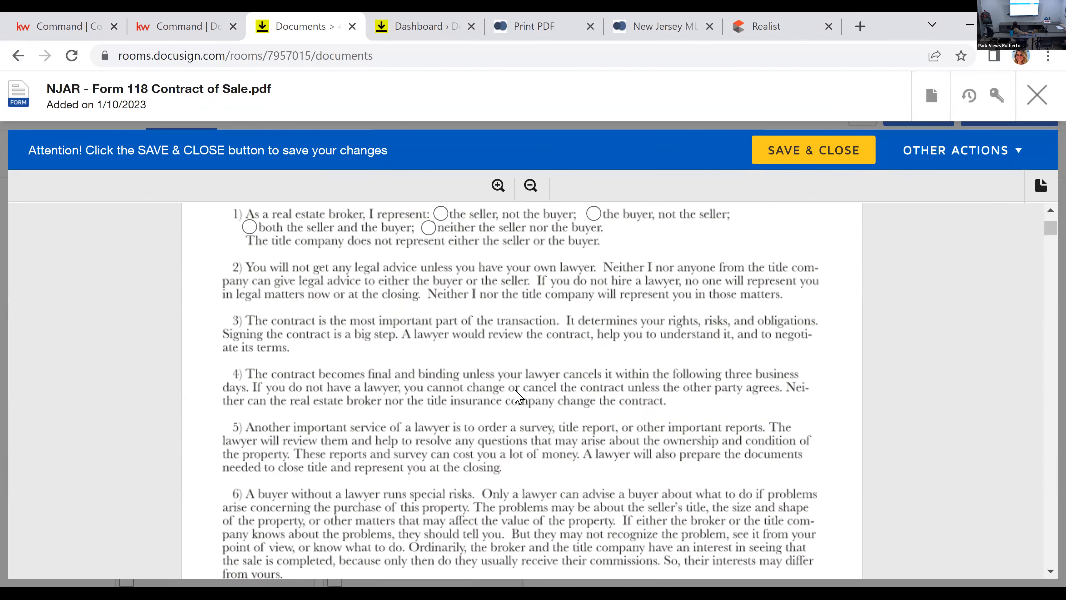
scroll(559, 441, down, 10)
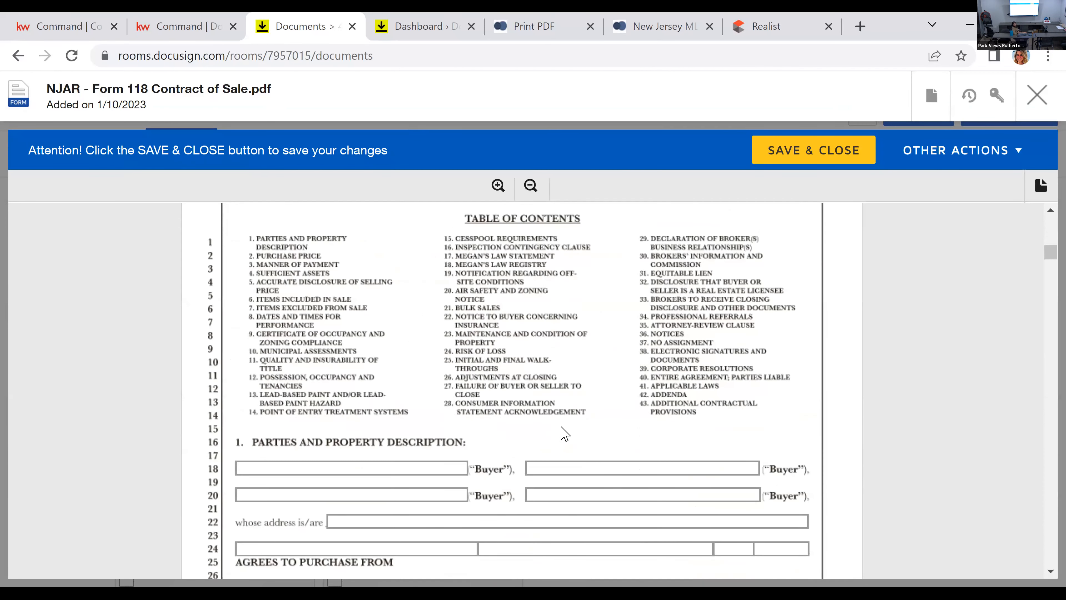
scroll(672, 454, up, 2)
scroll(606, 434, down, 2)
scroll(606, 434, down, 4)
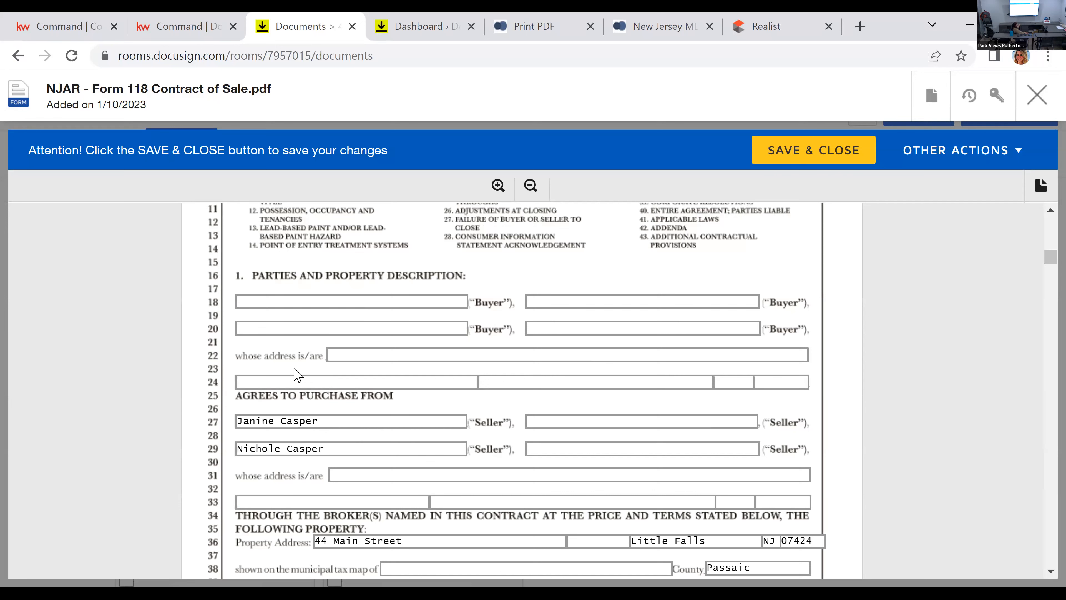
scroll(319, 364, down, 2)
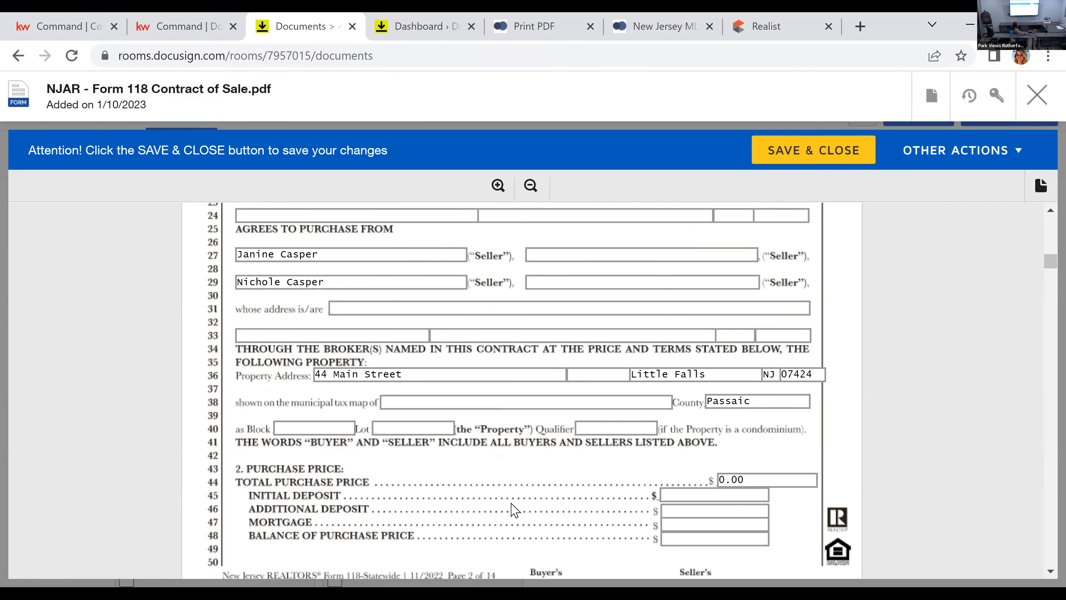
scroll(655, 454, down, 2)
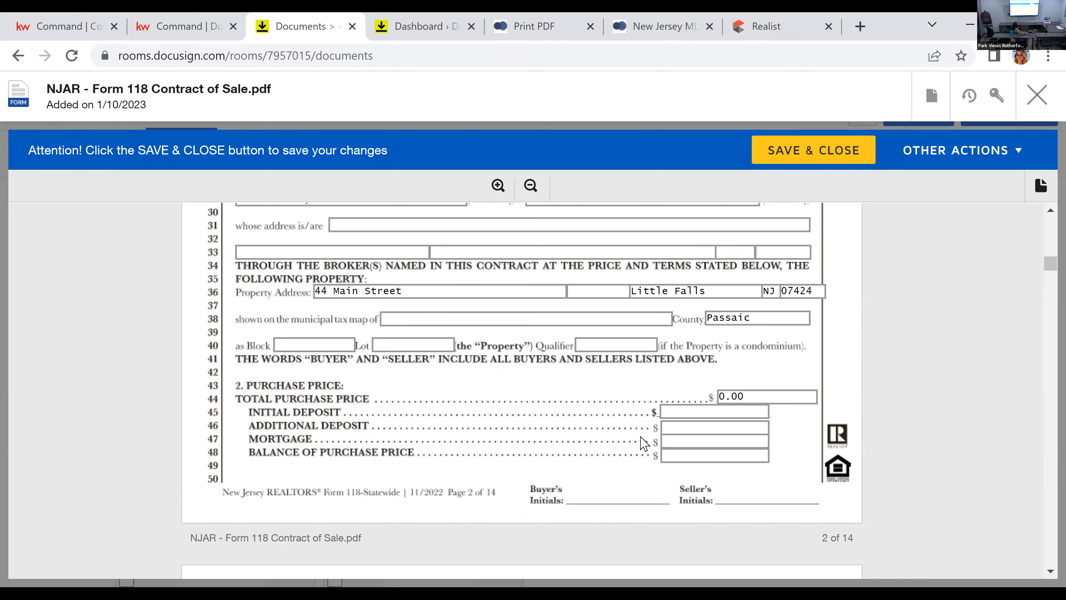
scroll(625, 404, down, 3)
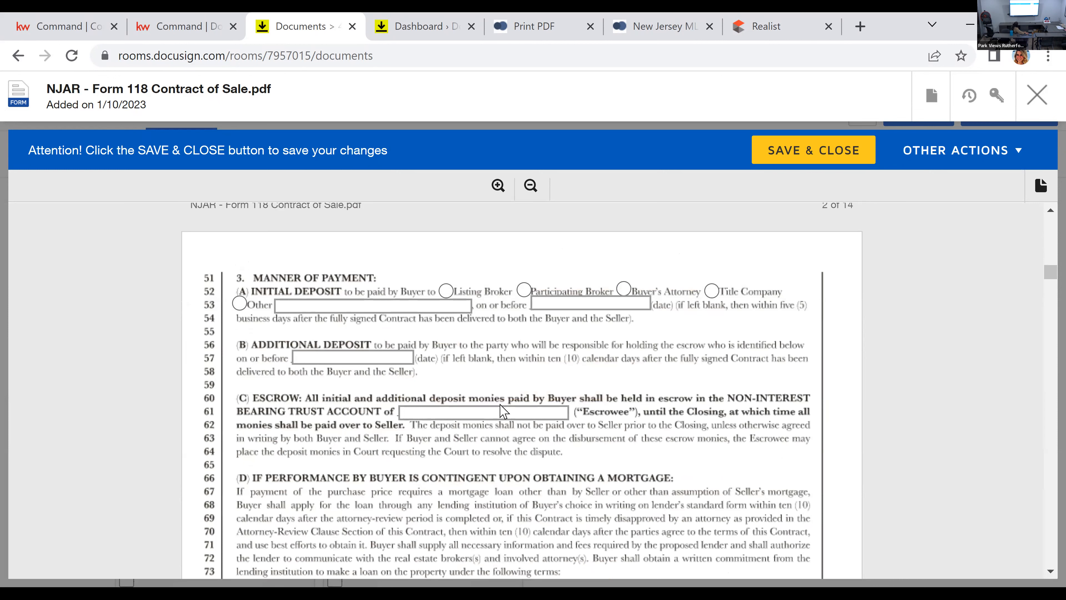
Step: Examine the buyer, seller, property address, block, lot, qualifier and purchase price fields on page 2 of the contract
scroll(551, 433, up, 5)
scroll(552, 433, up, 1)
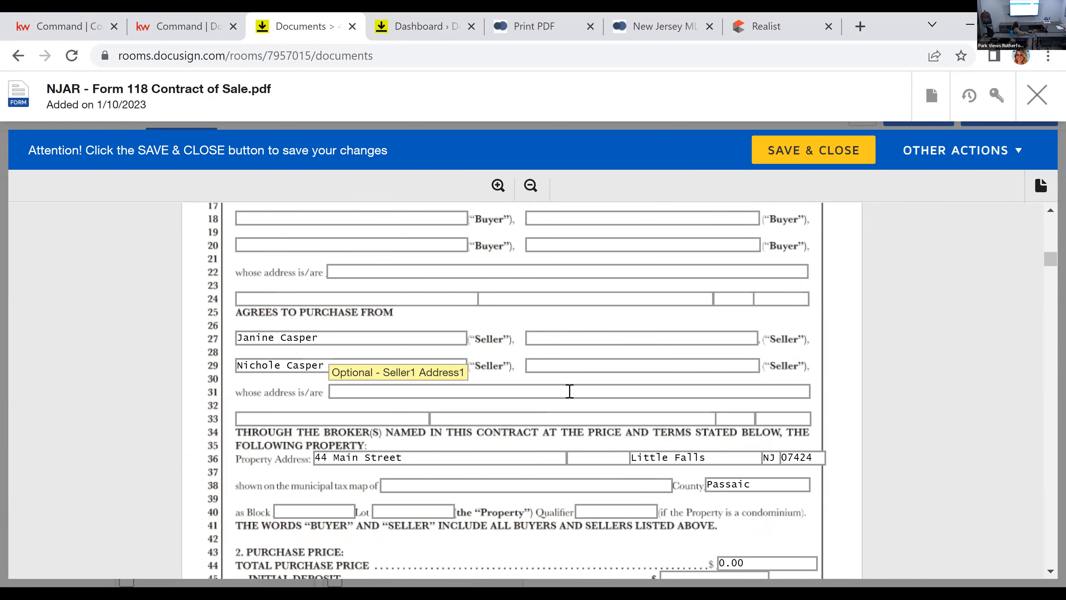
scroll(569, 390, up, 2)
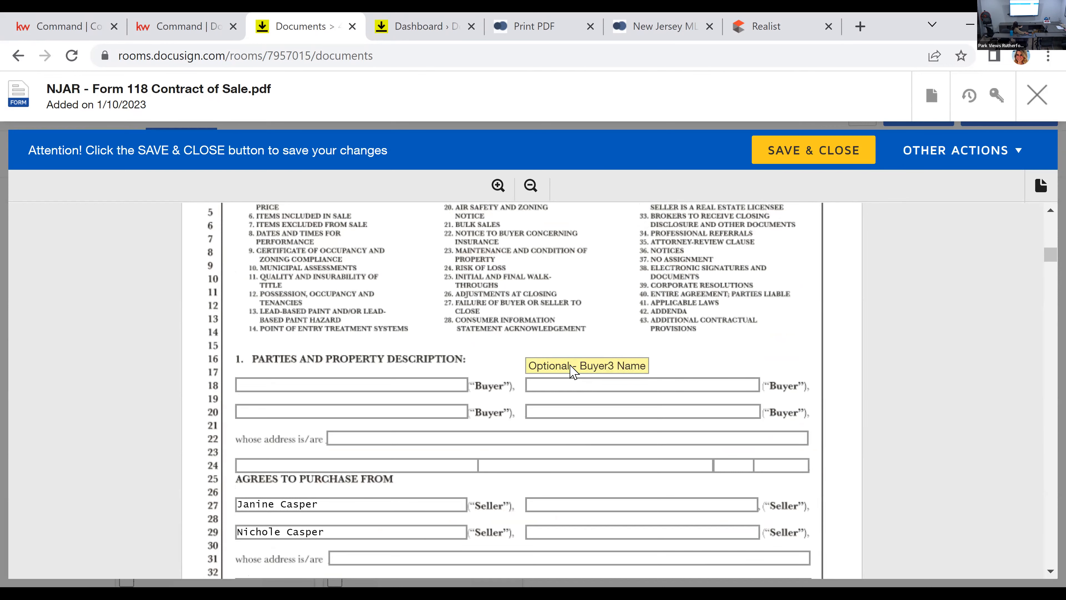
scroll(574, 372, down, 2)
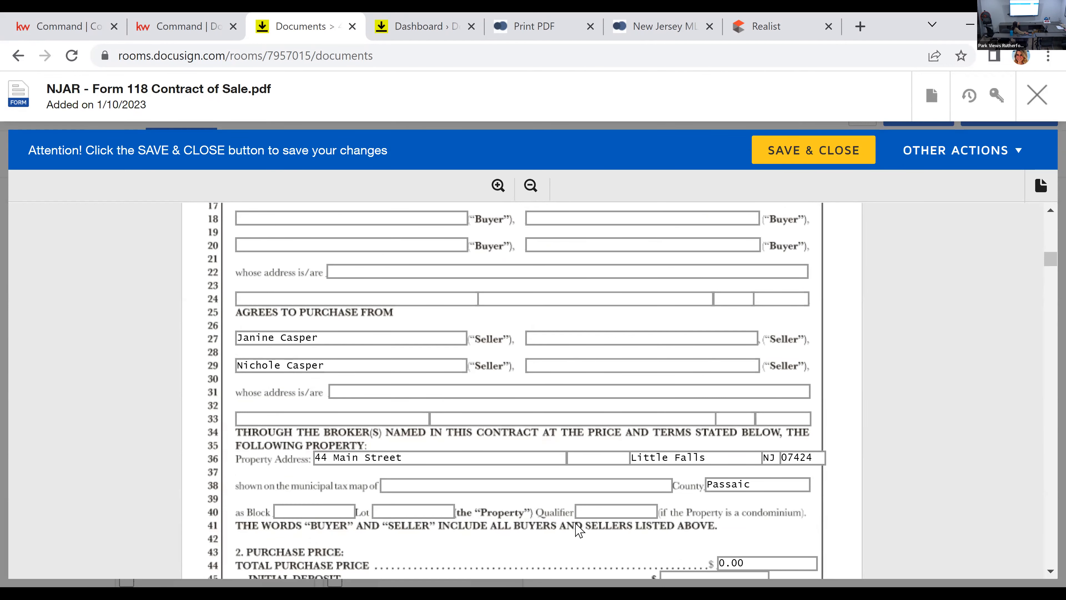
click(600, 509)
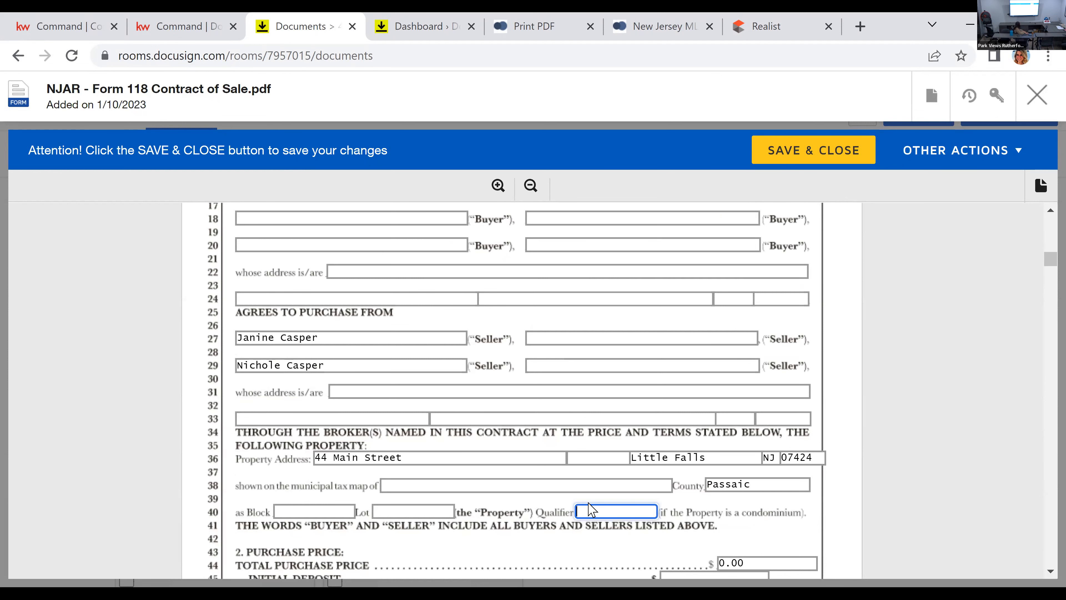
scroll(646, 498, down, 4)
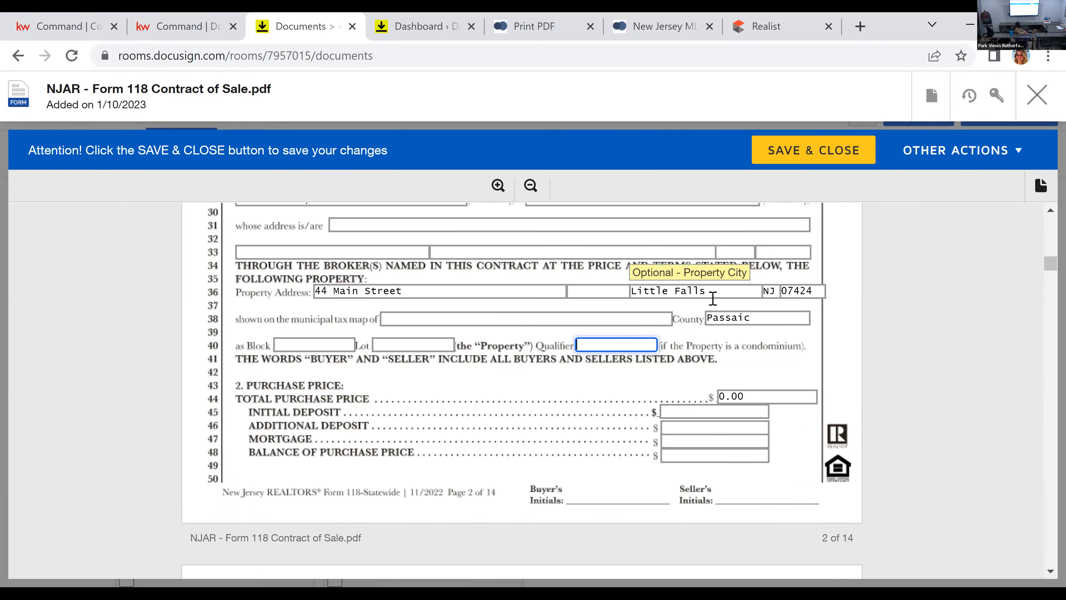
scroll(542, 370, up, 2)
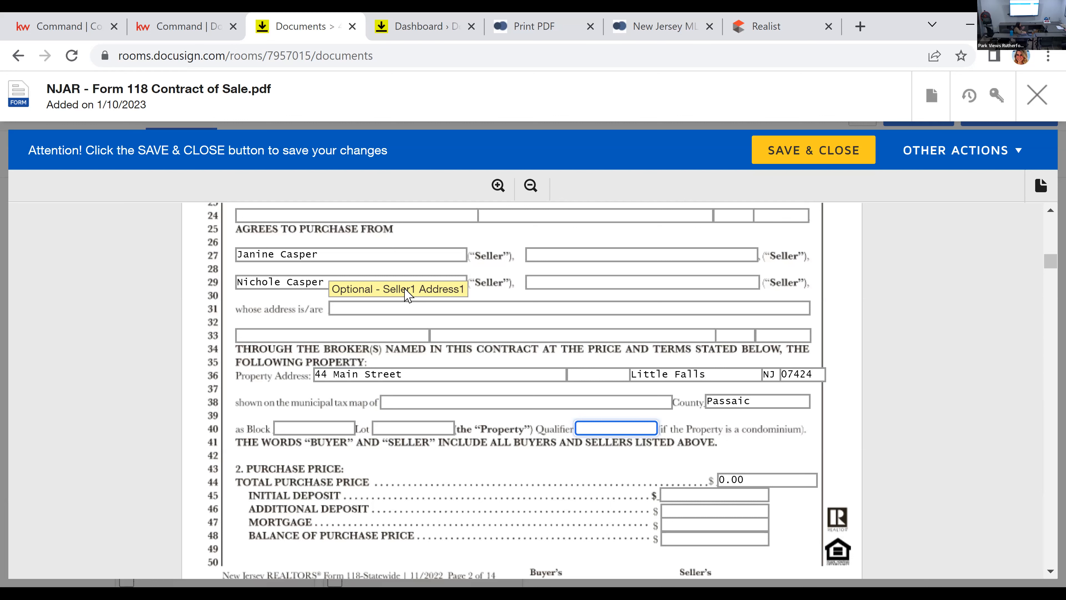
scroll(480, 336, up, 4)
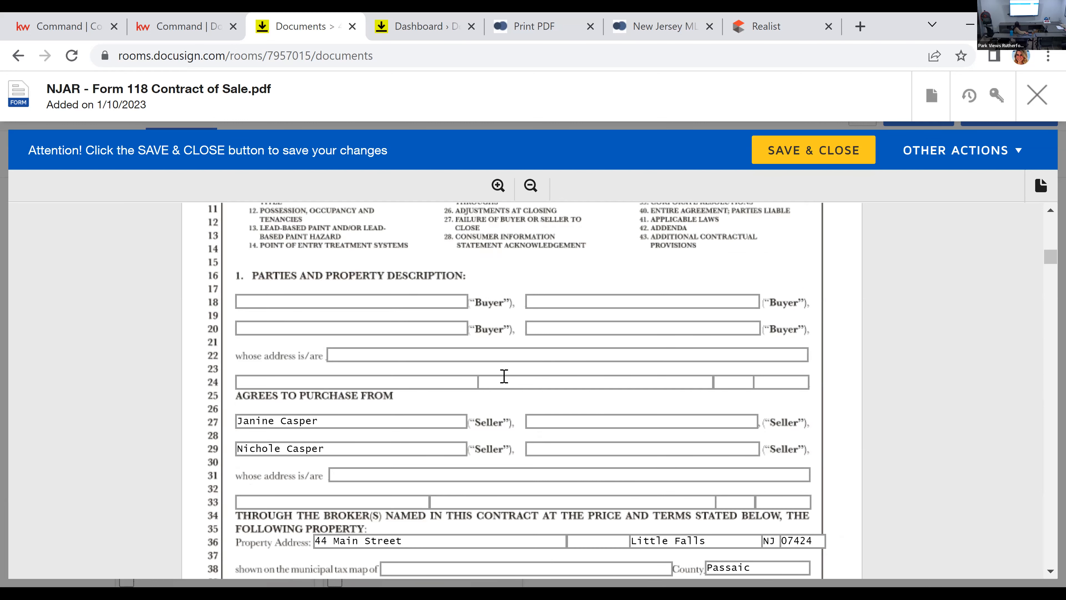
scroll(506, 353, down, 4)
scroll(507, 355, down, 6)
scroll(510, 348, up, 14)
click(380, 465)
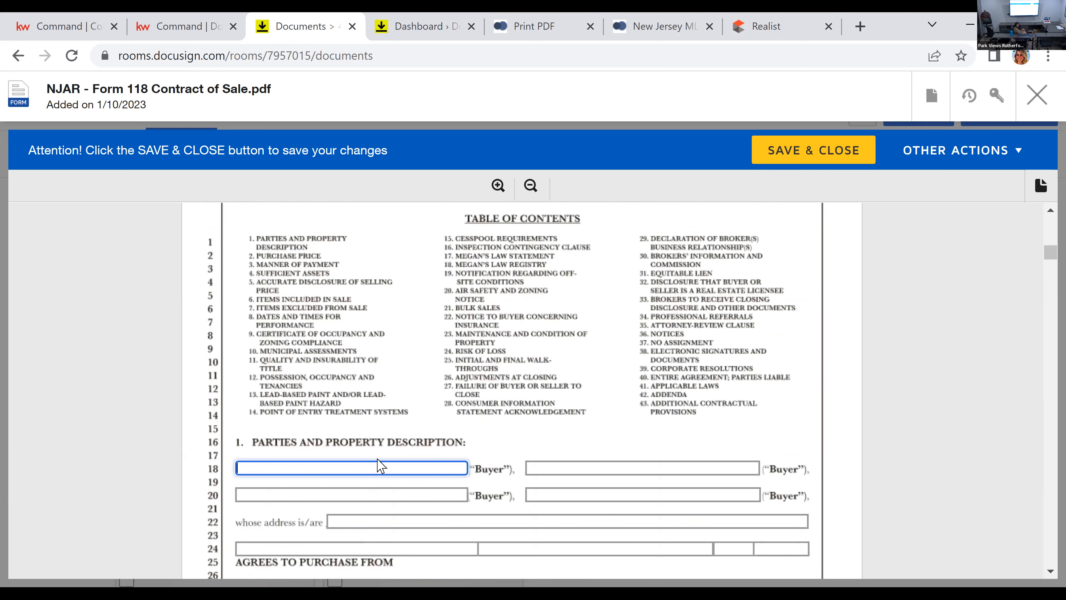
Step: Review the contract from the parties and purchase price fields through the Manner of Payment, mortgage contingency and closing date terms
scroll(452, 490, down, 4)
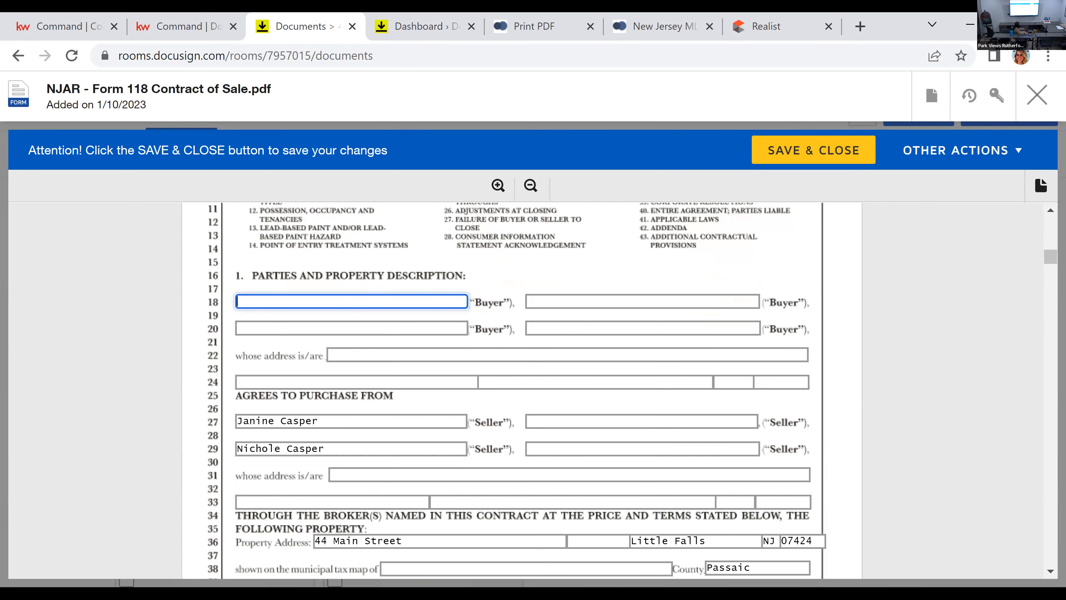
scroll(773, 546, down, 4)
scroll(760, 526, down, 4)
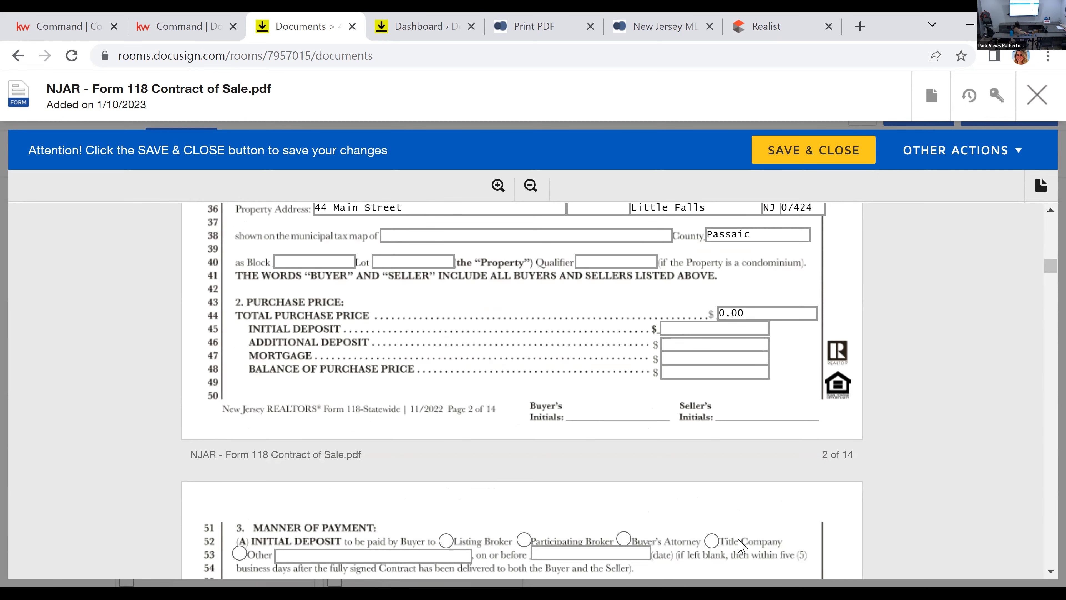
scroll(743, 546, down, 2)
scroll(716, 500, down, 10)
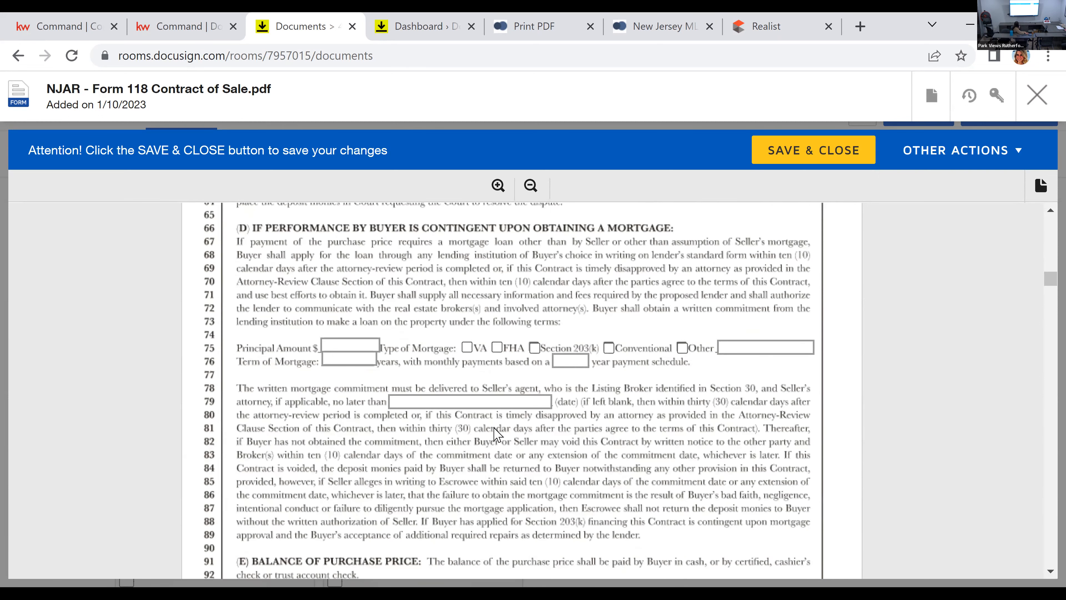
scroll(565, 395, down, 8)
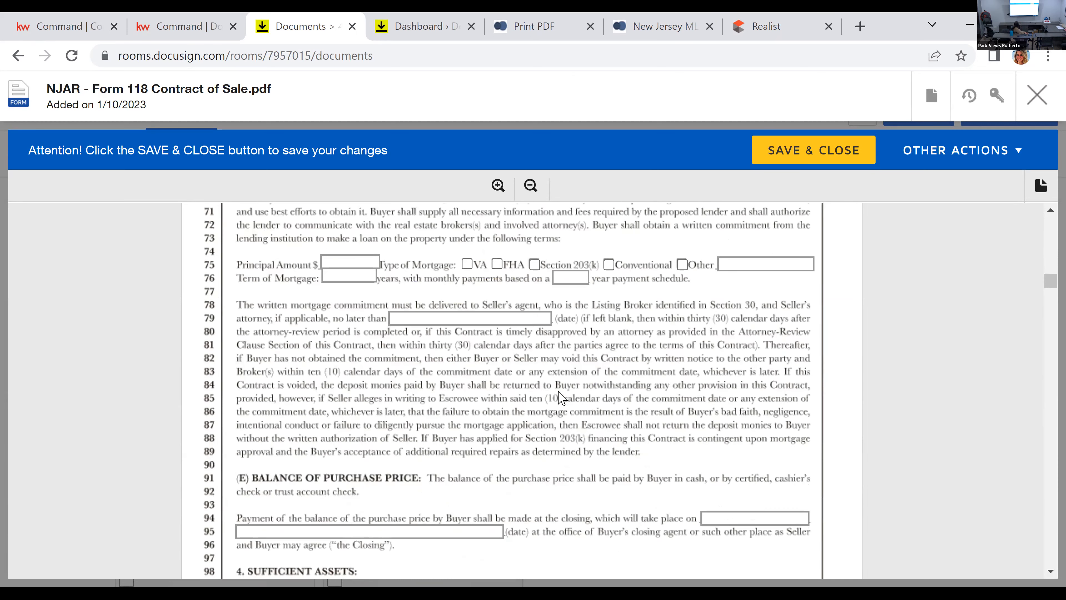
Step: Read the contract's sections 8 to 13, covering performance dates, certificate of occupancy, municipal assessments, title, tenancies and lead-based paint
scroll(564, 397, down, 20)
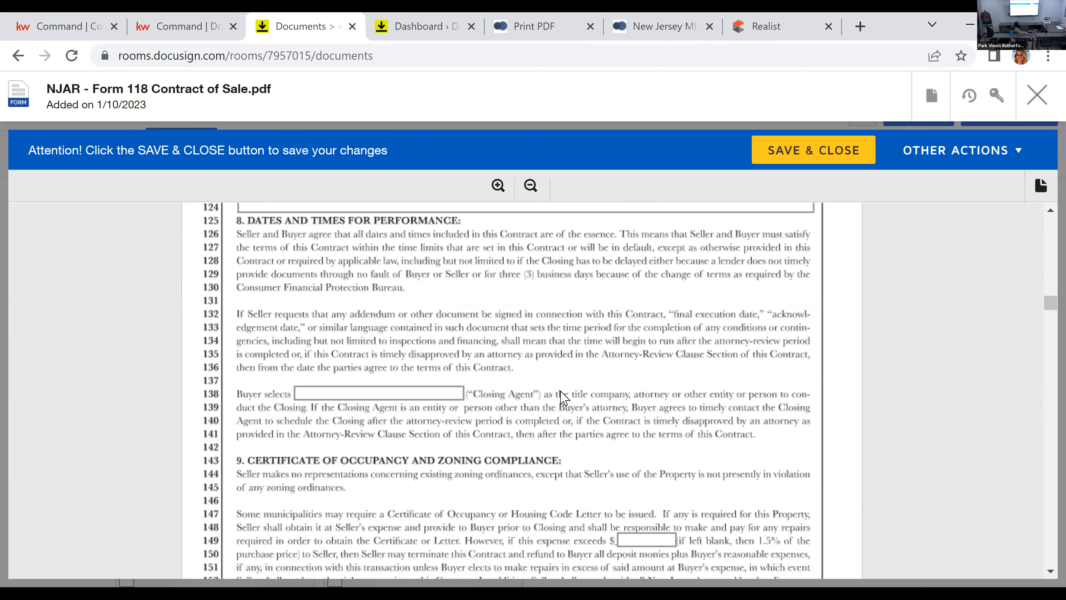
scroll(565, 397, down, 10)
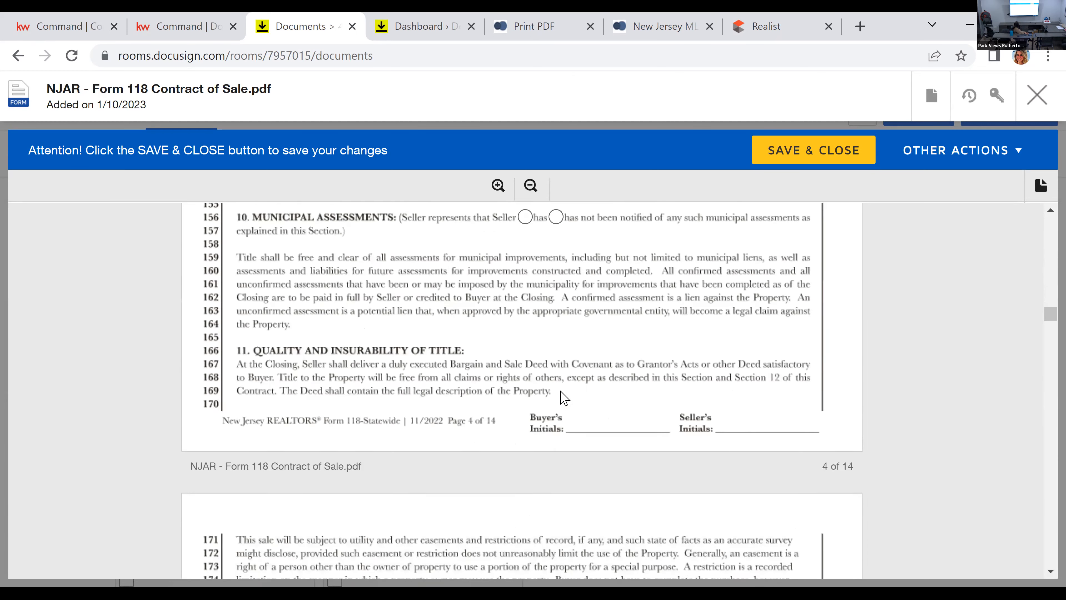
scroll(565, 397, down, 4)
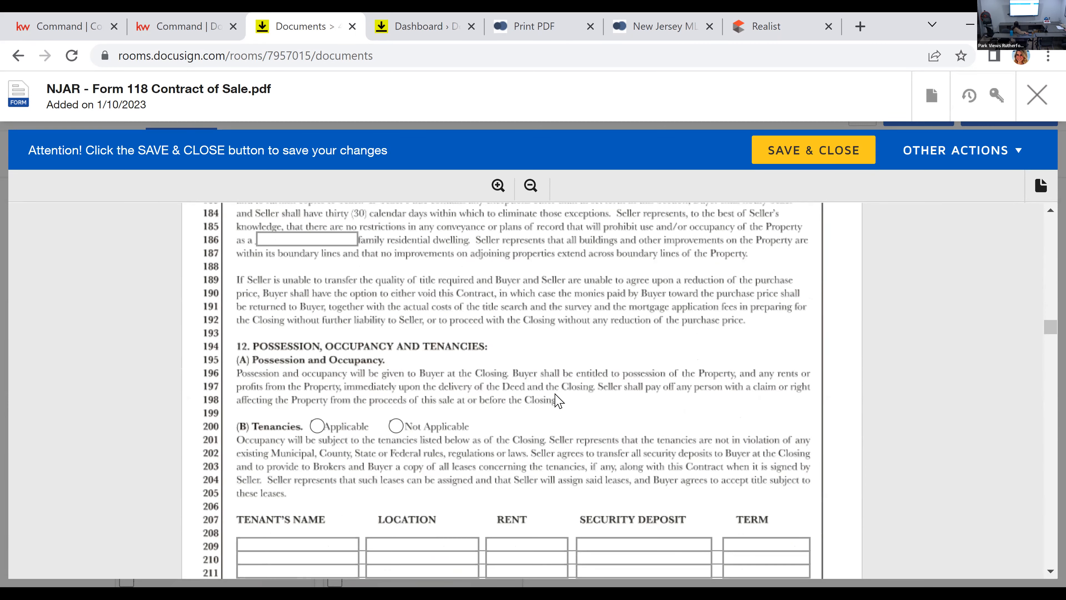
scroll(548, 406, down, 2)
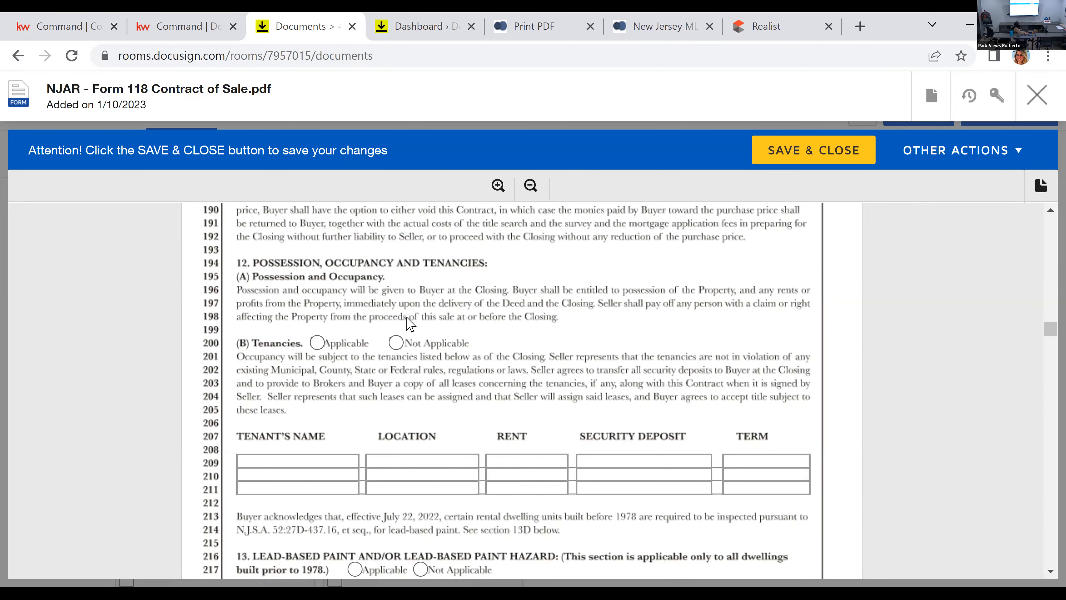
scroll(518, 368, down, 2)
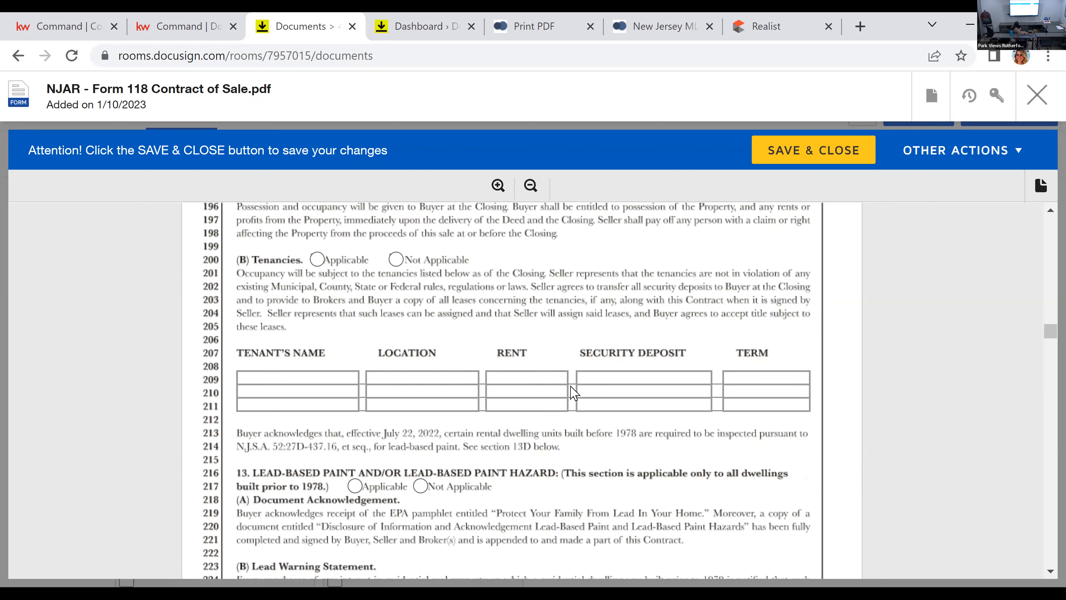
Step: Read on to section 29, Declaration of Broker's Business Relationship, and select its name of firm field
scroll(575, 392, down, 15)
scroll(607, 372, down, 20)
scroll(603, 372, down, 20)
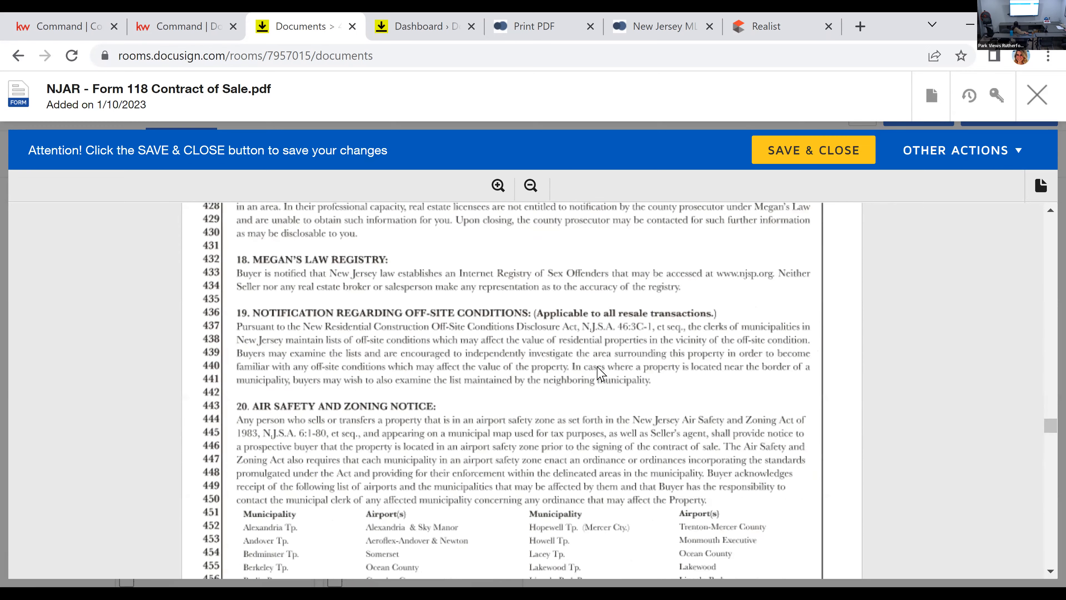
scroll(601, 371, down, 20)
scroll(609, 366, down, 20)
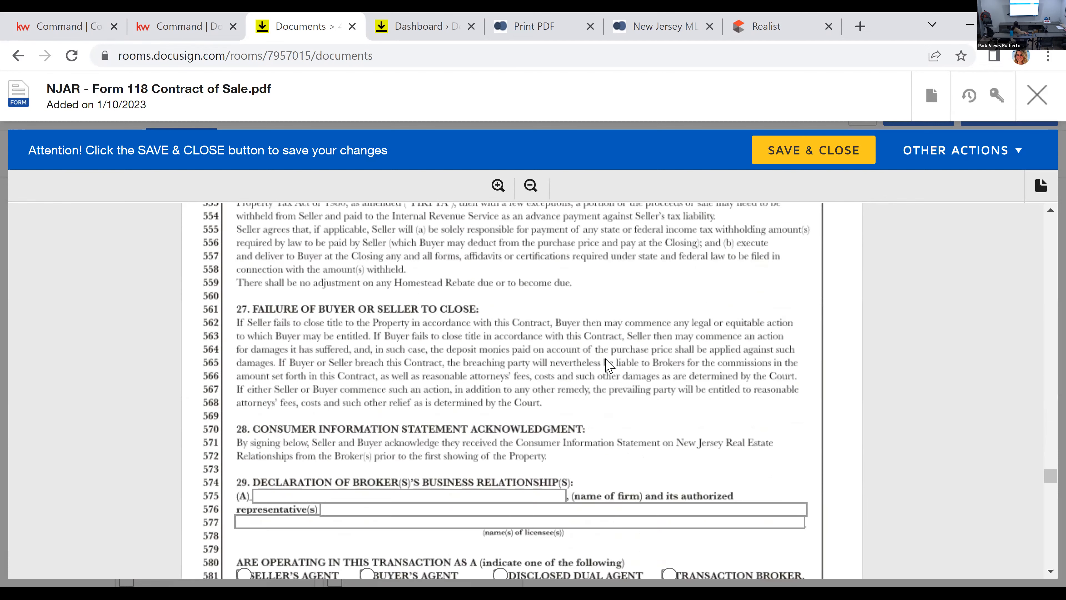
scroll(609, 366, down, 4)
click(486, 332)
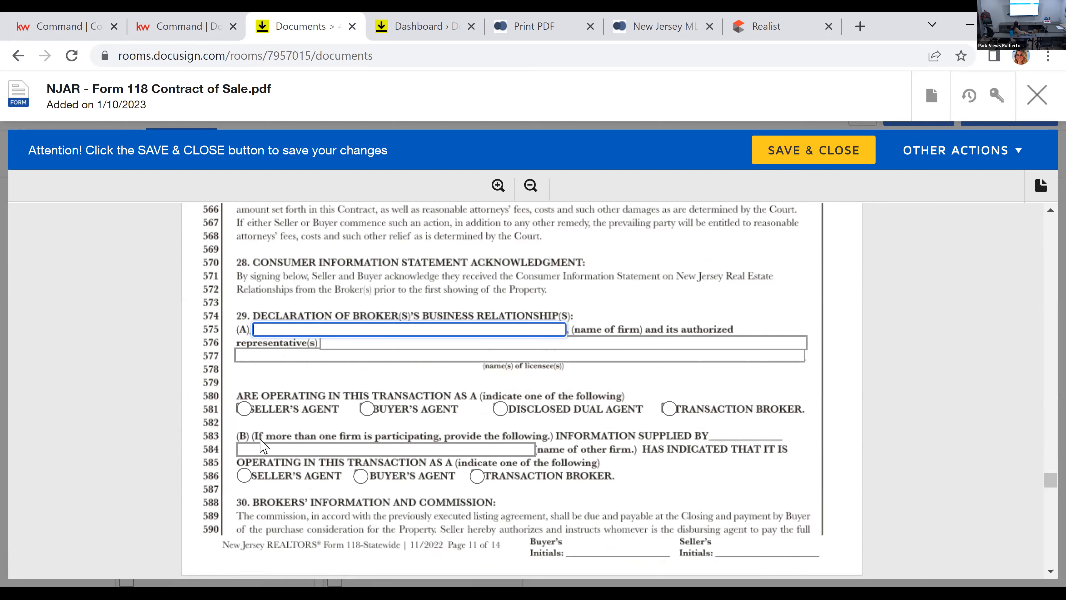
Step: Examine the listing and participating broker details, commission fields and real estate licensee disclosure in sections 30 to 34
scroll(660, 344, down, 5)
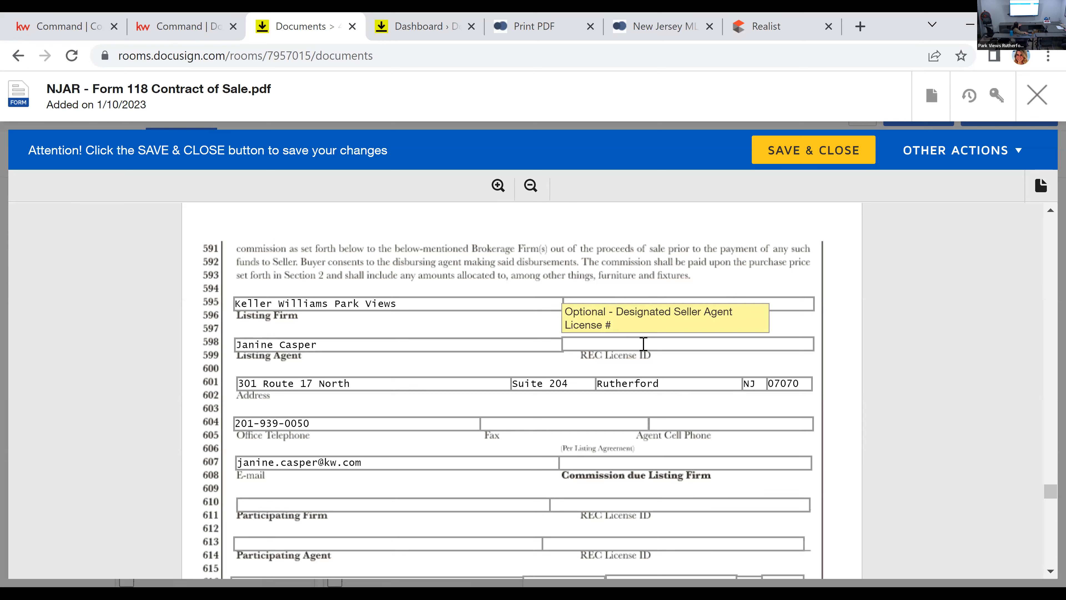
scroll(684, 382, up, 2)
scroll(487, 502, down, 2)
scroll(671, 515, down, 2)
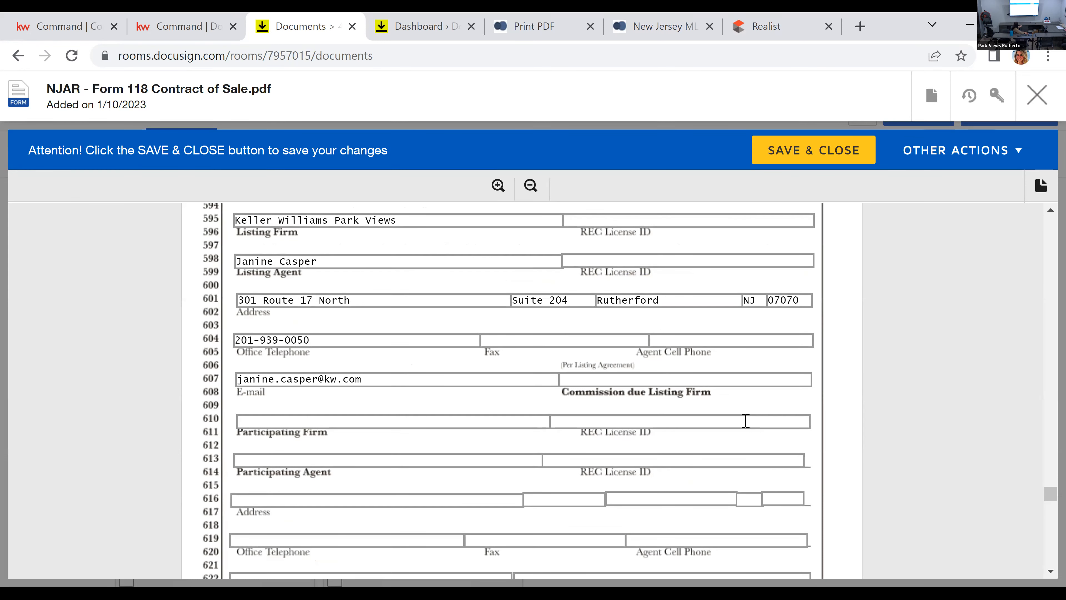
scroll(751, 424, down, 4)
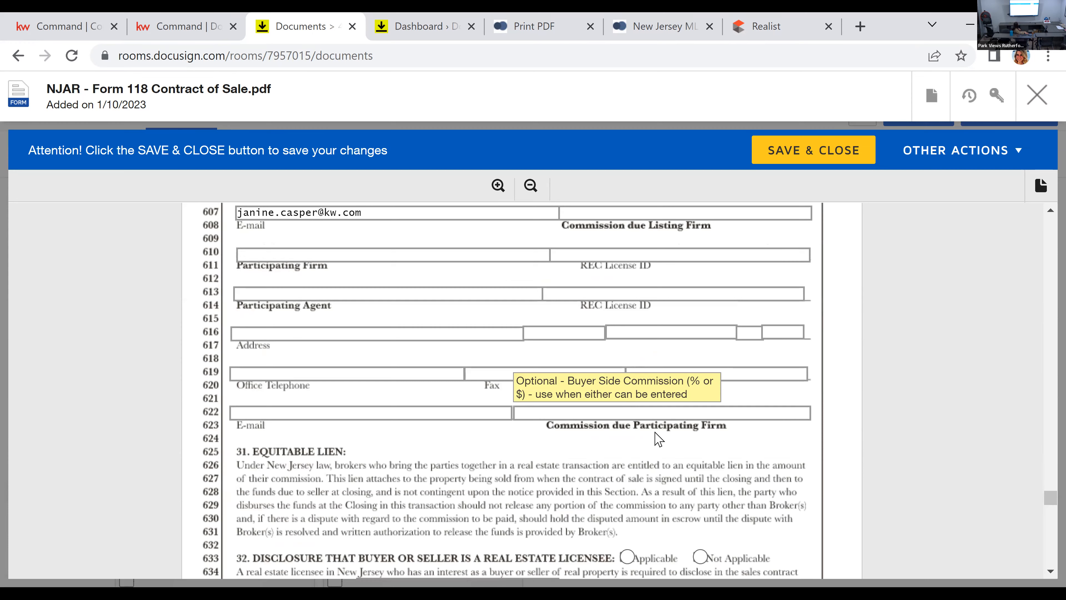
scroll(660, 440, down, 6)
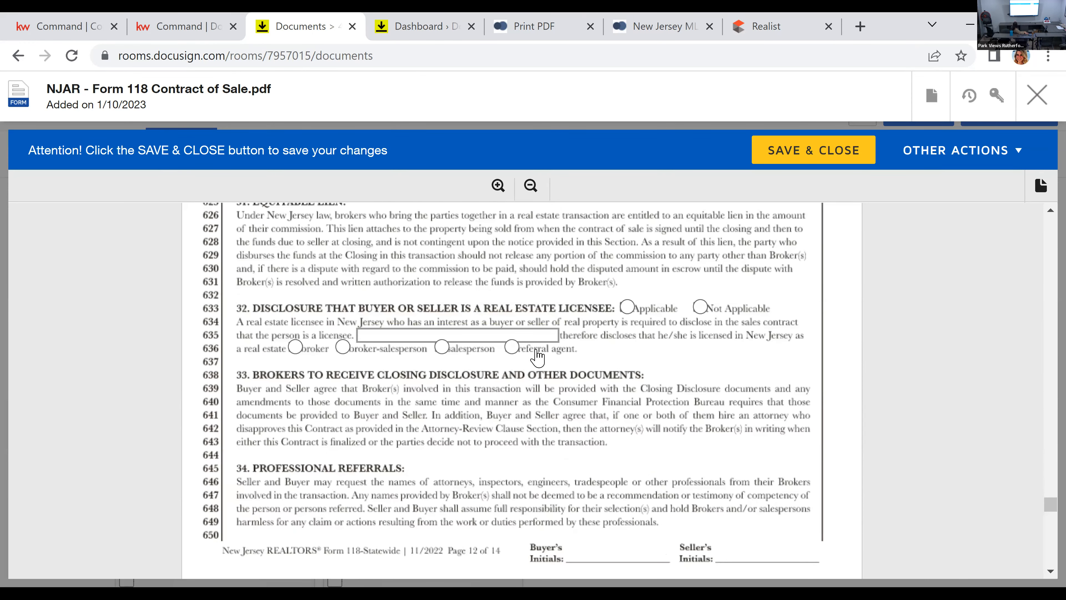
Step: Review the Attorney-Review Clause, the Addenda checkboxes, the additional contractual provisions and the signature lines at the contract's end
scroll(791, 389, down, 17)
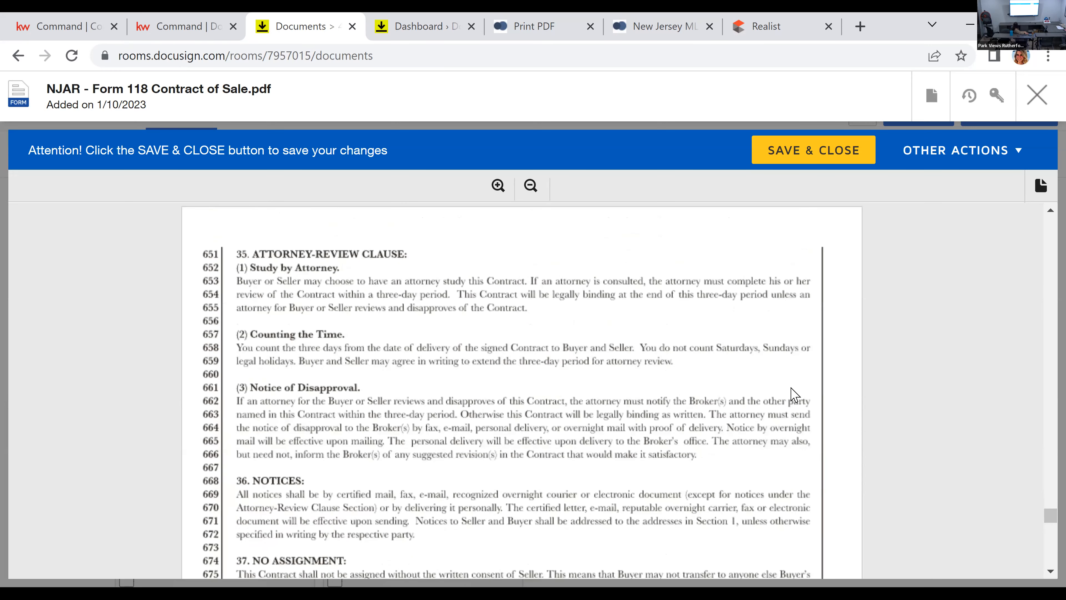
scroll(784, 409, down, 4)
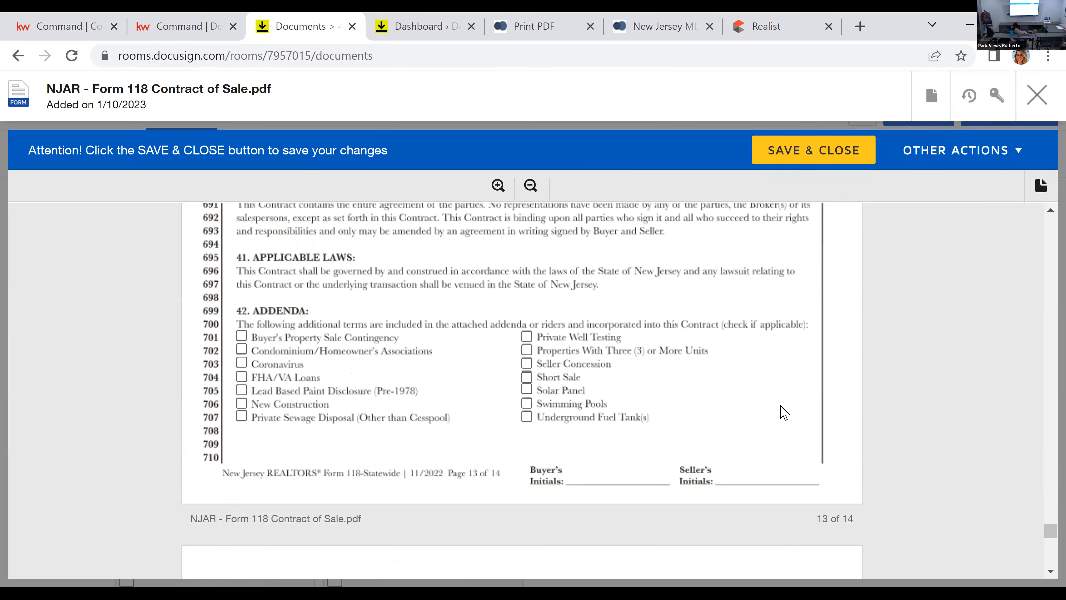
scroll(781, 411, down, 2)
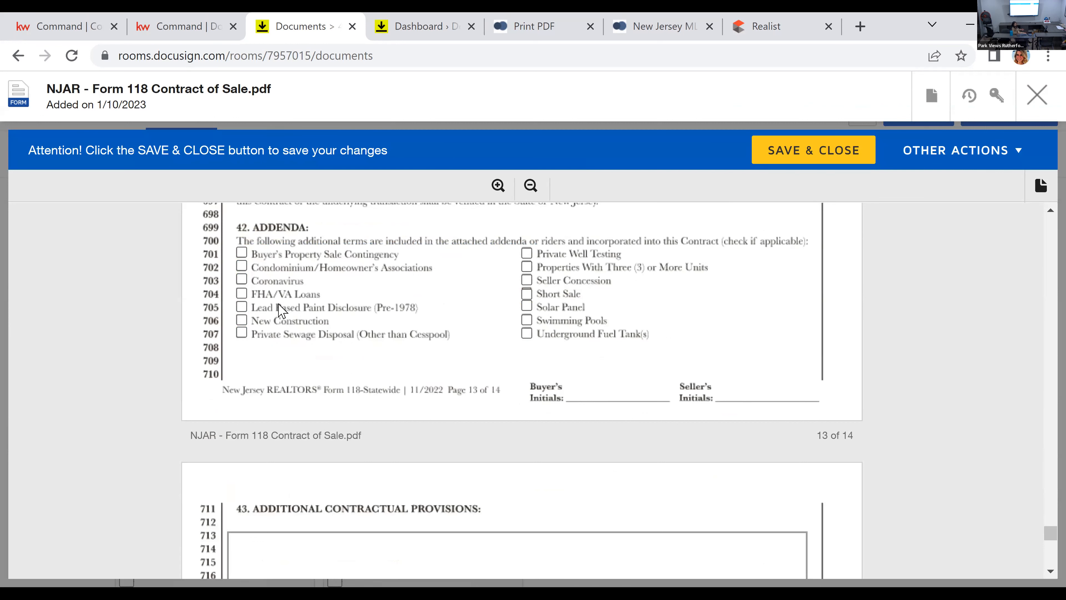
scroll(294, 314, down, 15)
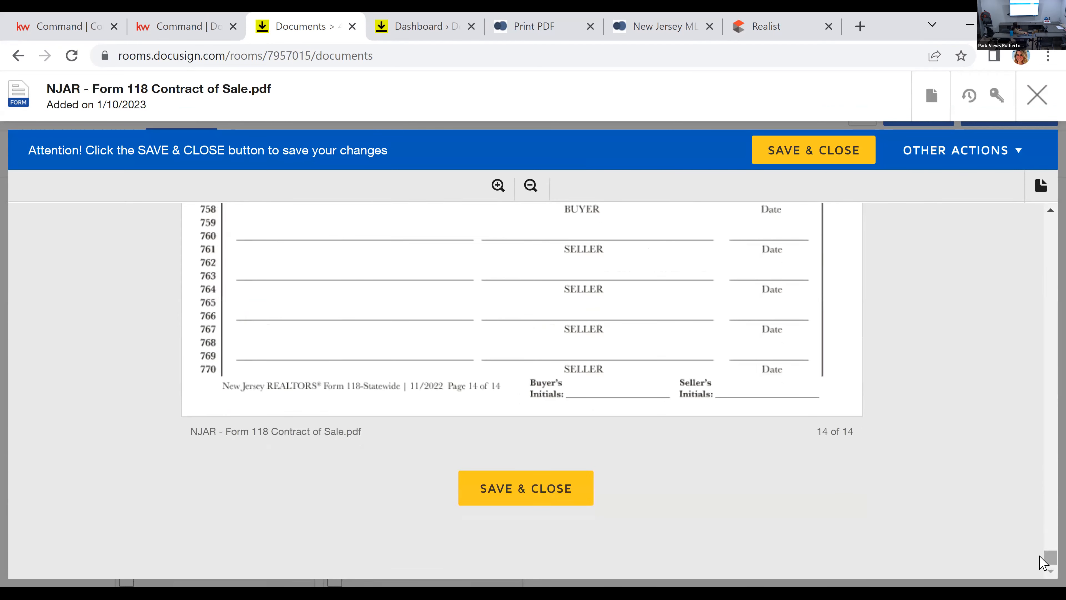
Step: Return to the start of the contract and re-examine the buyer, seller, property and Manner of Payment fields
drag(1045, 561, 935, 340)
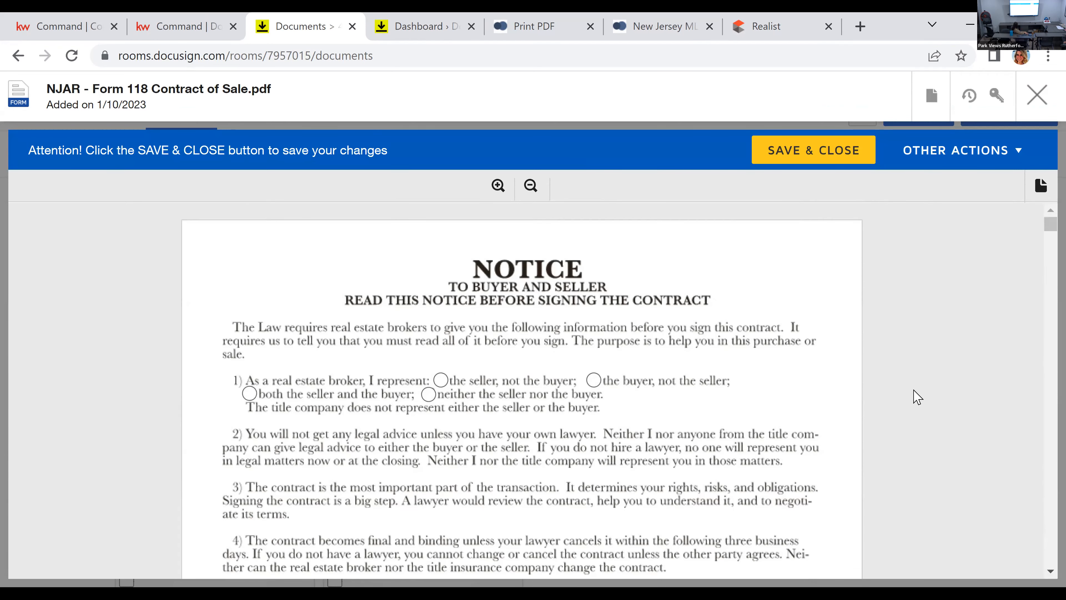
scroll(901, 396, down, 10)
scroll(901, 396, down, 2)
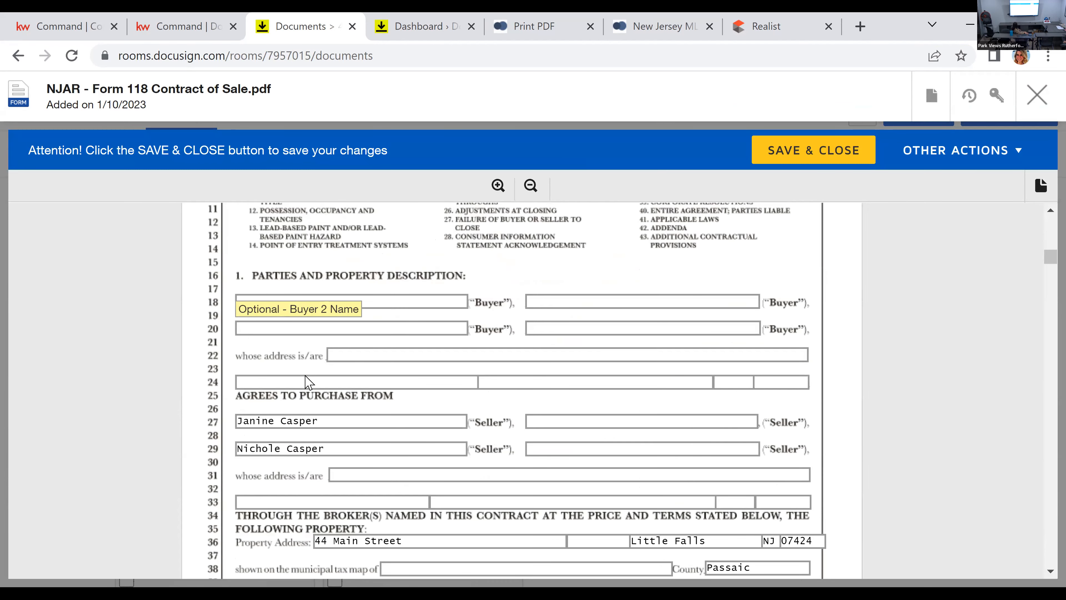
scroll(378, 483, down, 2)
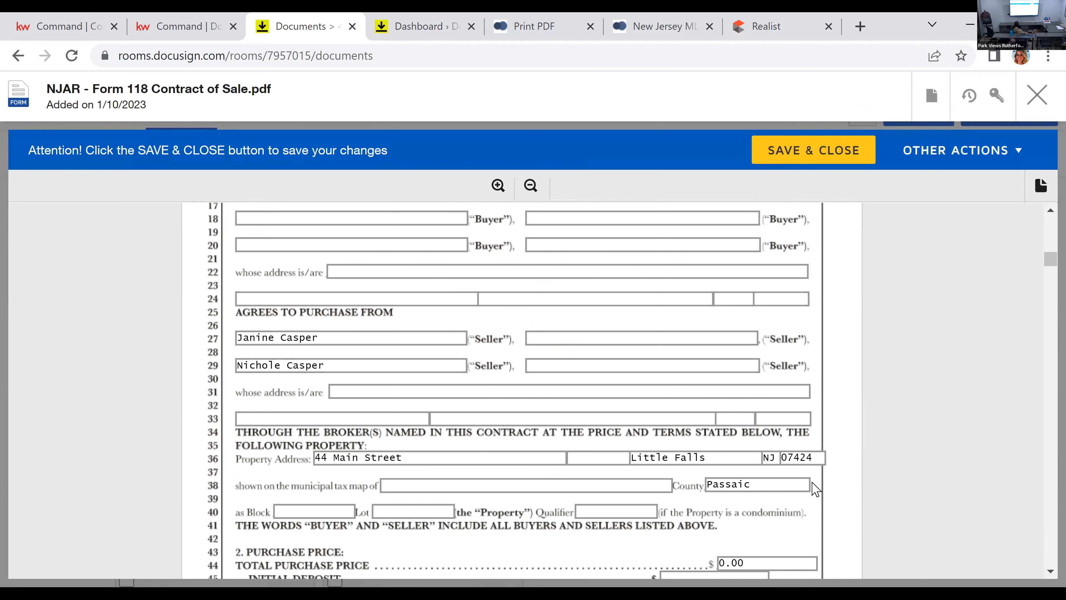
scroll(816, 487, down, 6)
scroll(825, 479, down, 4)
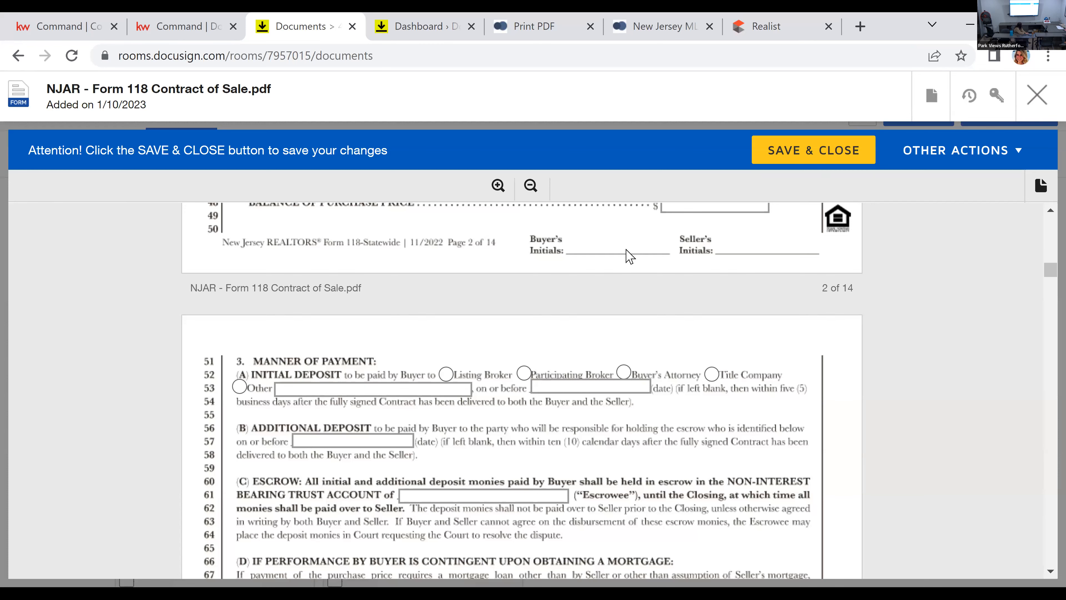
Step: Skim ahead to the lead paint inspection clause on page 6 and close the contract without saving
scroll(666, 303, down, 20)
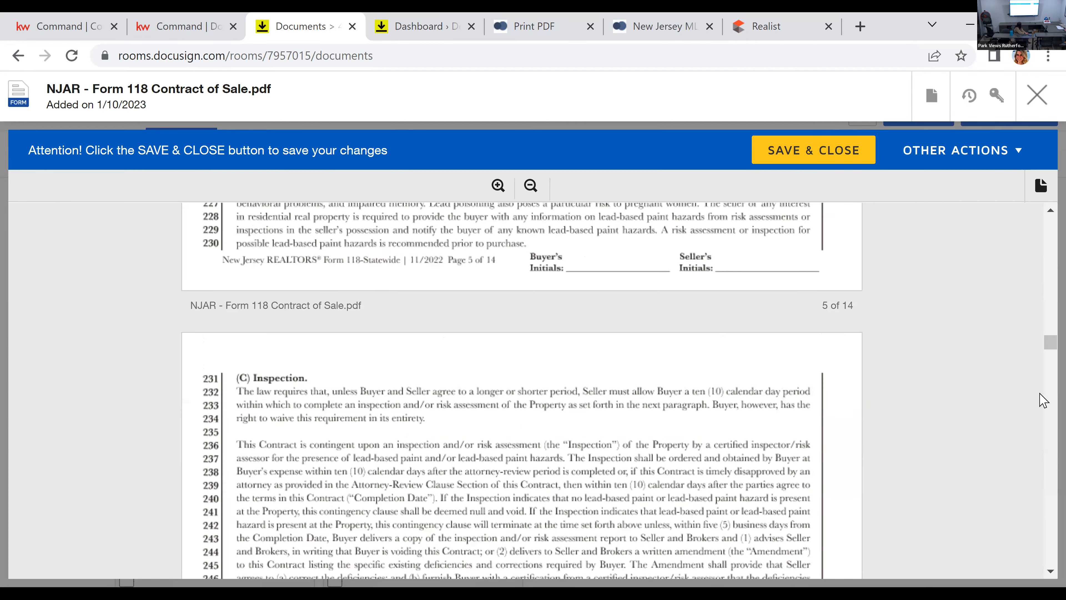
scroll(1040, 393, down, 8)
drag(1044, 355, 1041, 108)
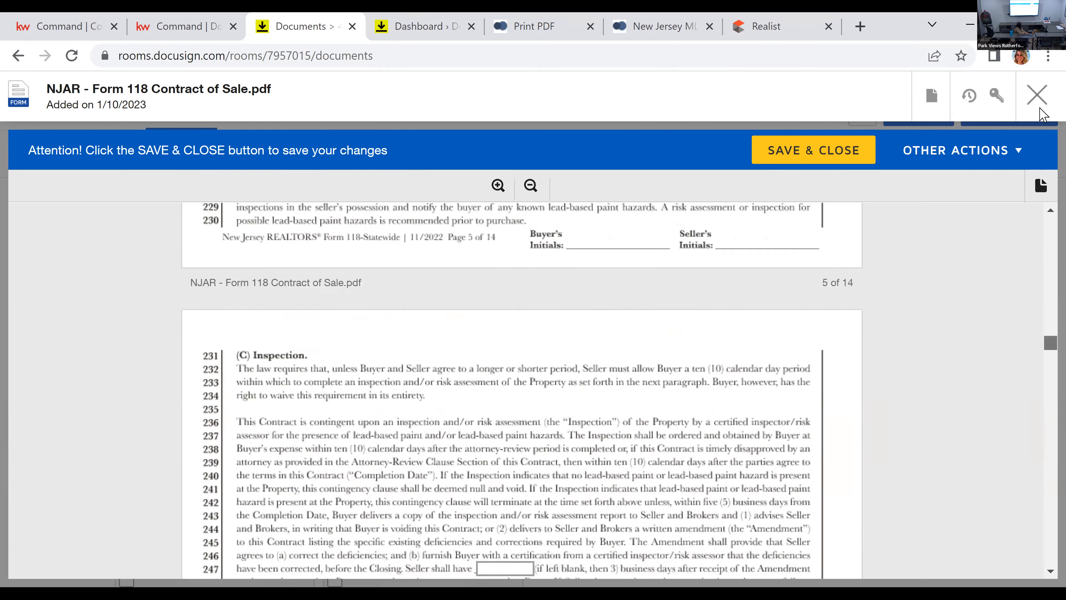
click(1037, 95)
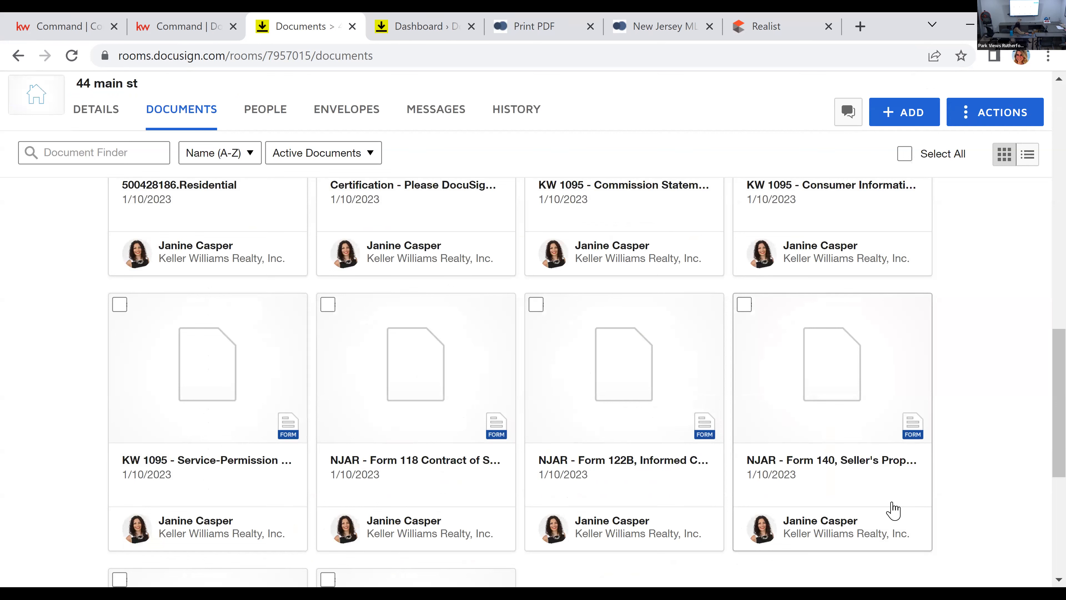
Step: Switch to KW Command and examine the listing's Under Contract document checklist with its required, conditional and optional items
click(444, 21)
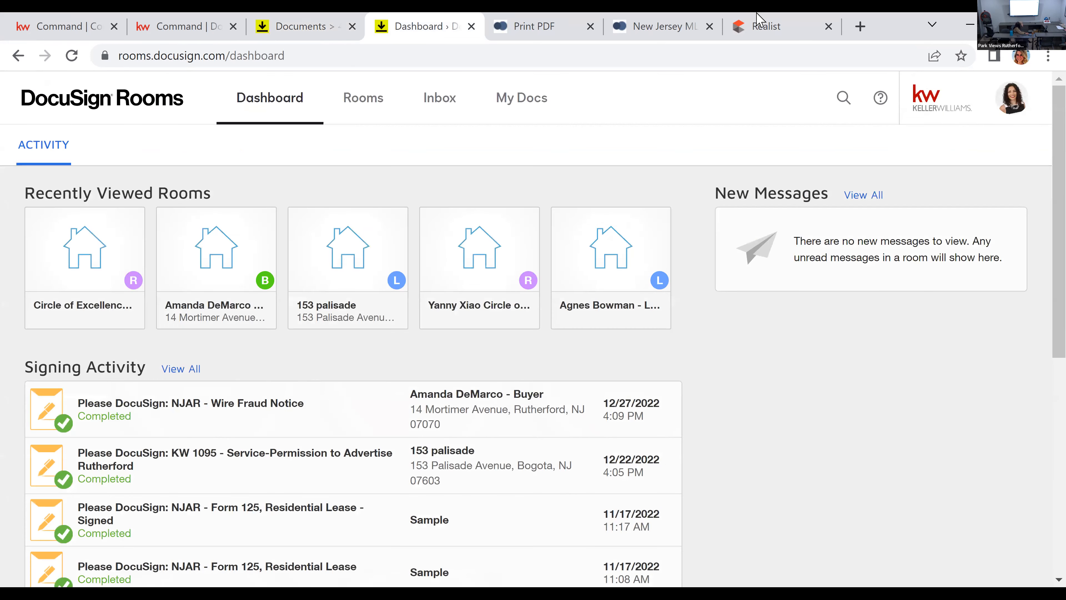
click(210, 20)
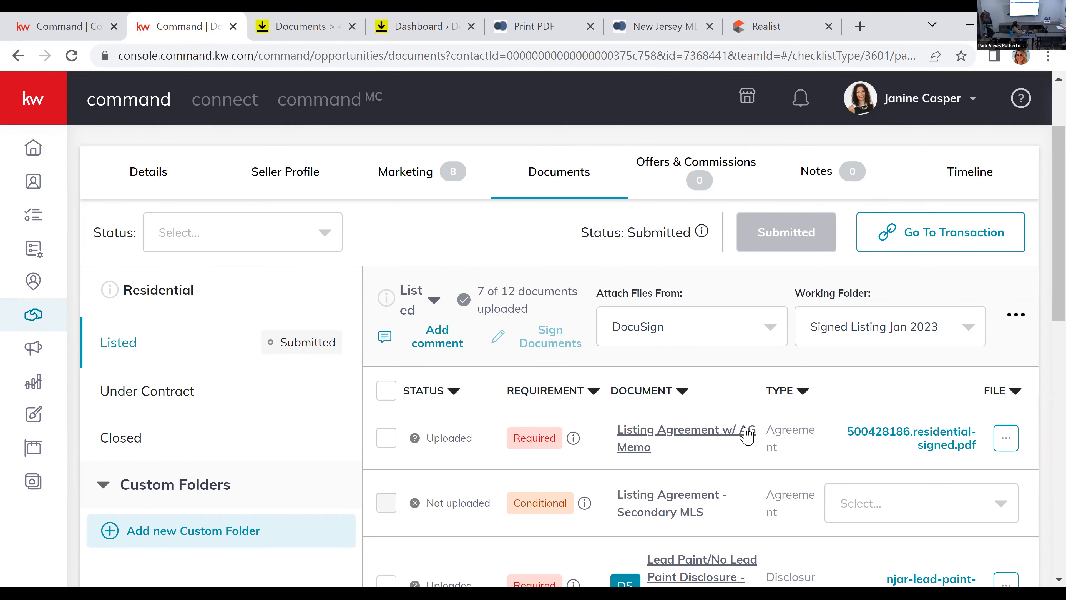
click(132, 402)
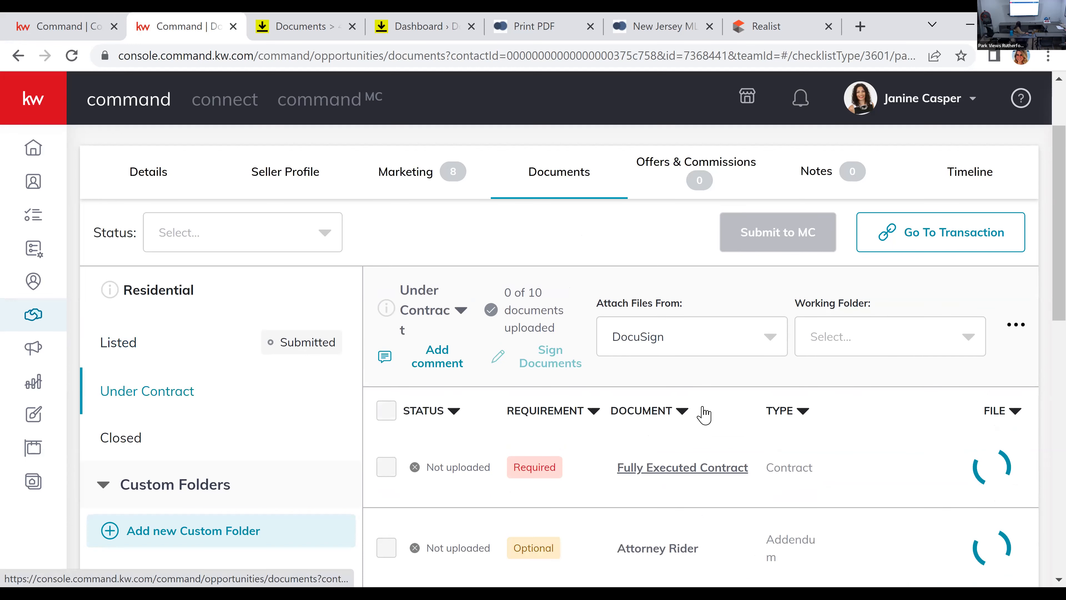
scroll(709, 517, down, 10)
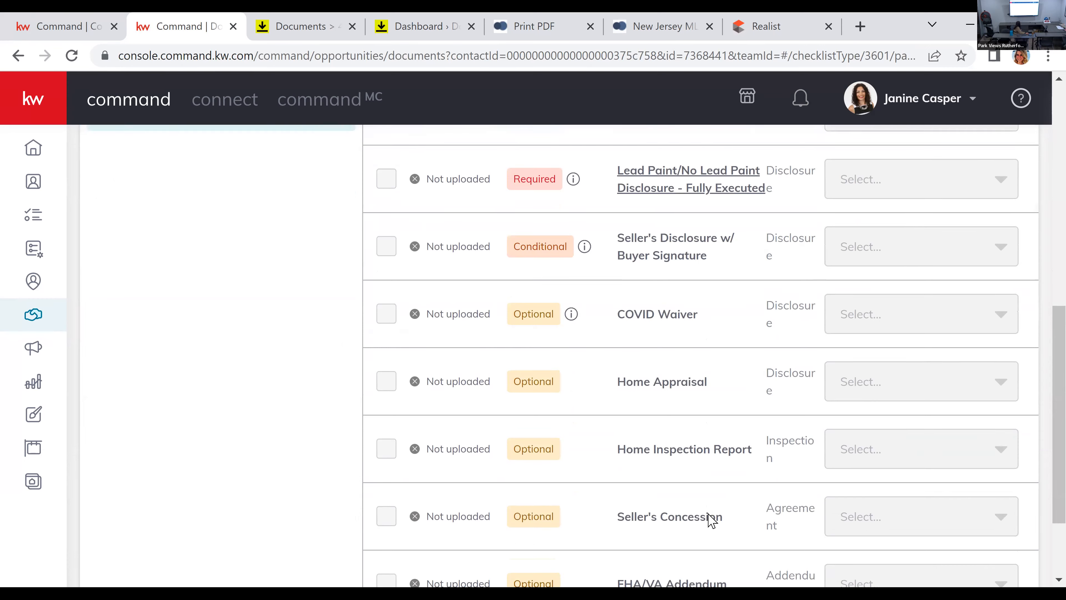
scroll(710, 514, up, 4)
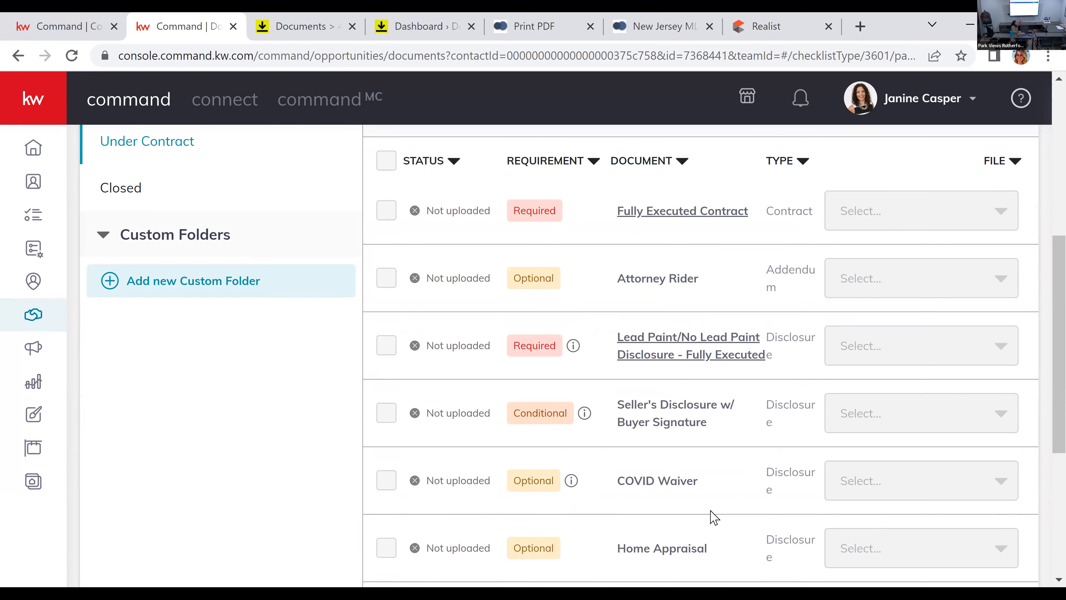
scroll(571, 533, up, 5)
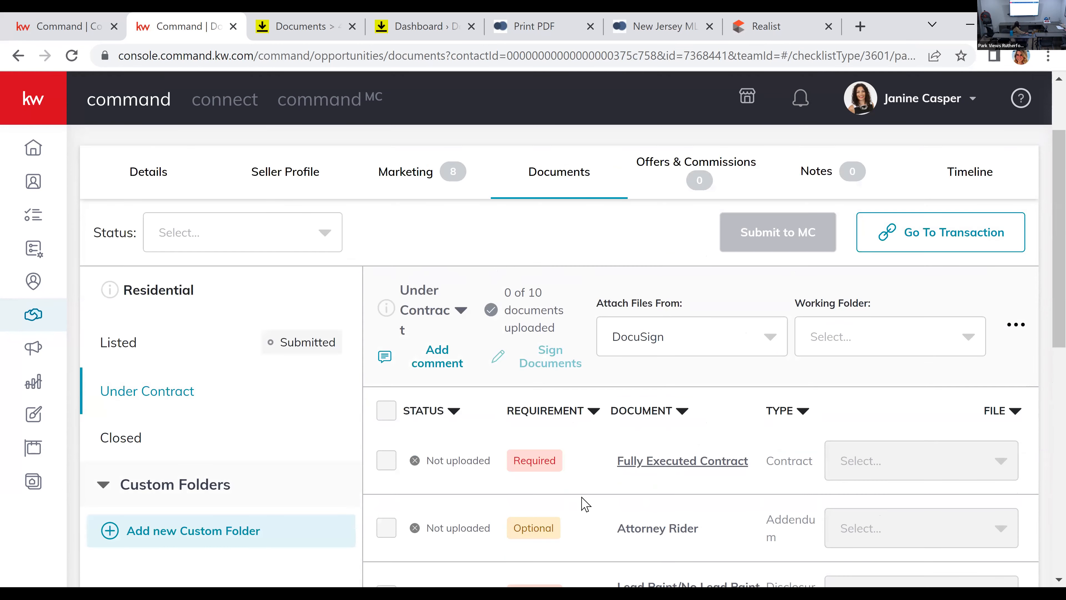
Step: View the listing's Offers & Commissions section in KW Command
scroll(588, 503, up, 3)
click(655, 271)
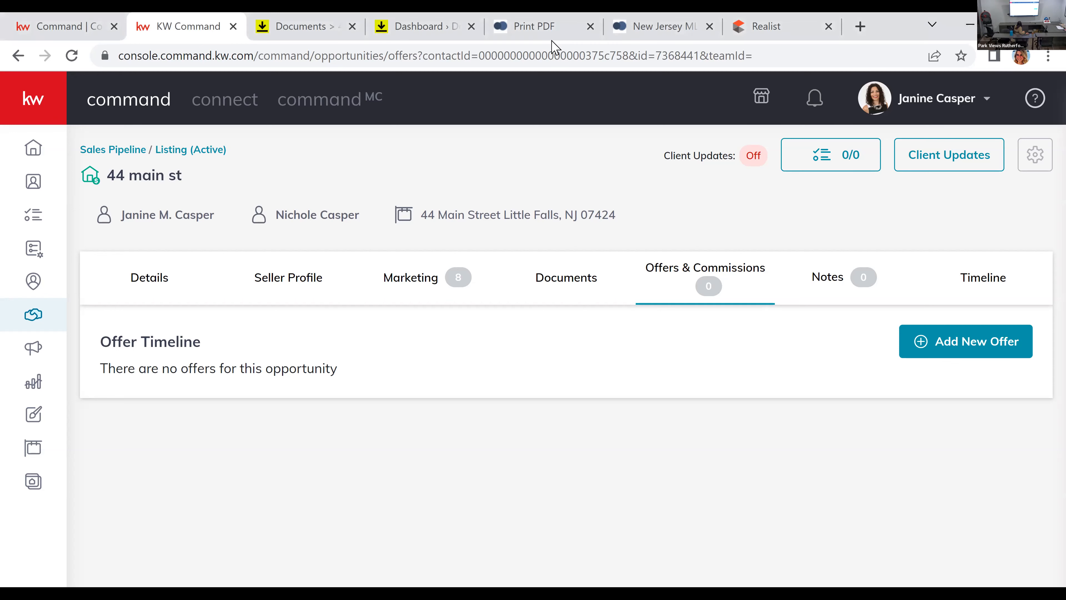
Step: Switch to NJMLS, close the Print PDF page and open the Add/Modify Listings page
click(647, 27)
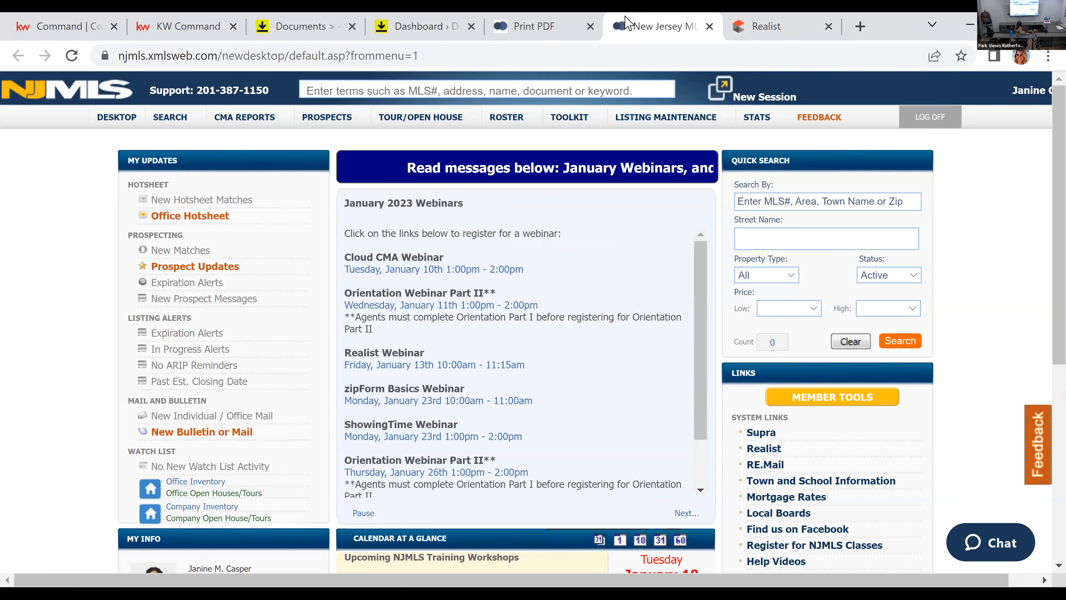
click(565, 27)
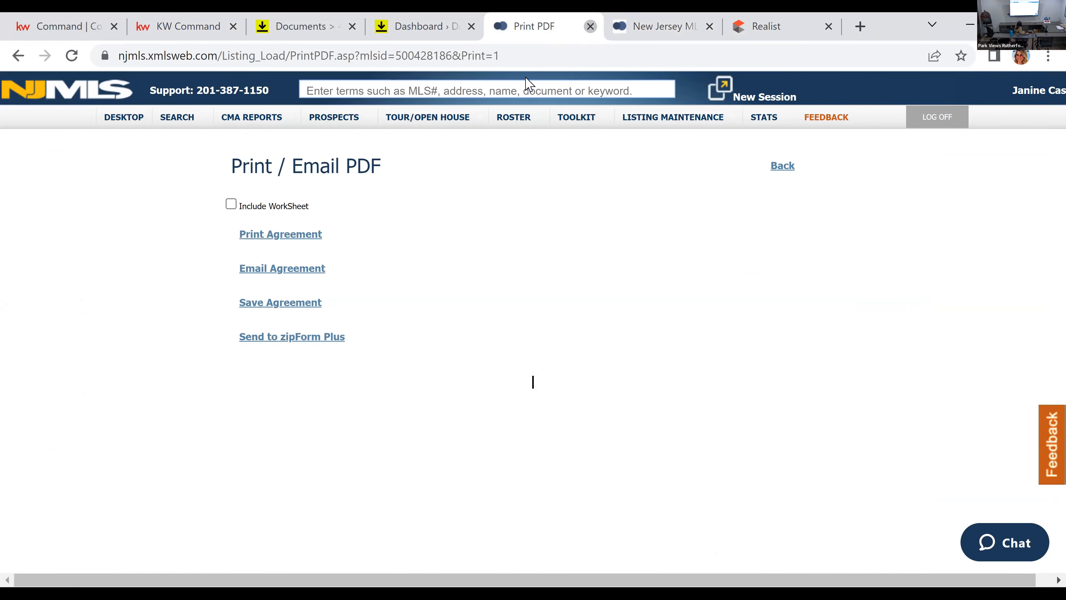
key(ctrl+w)
mouse_move(652, 117)
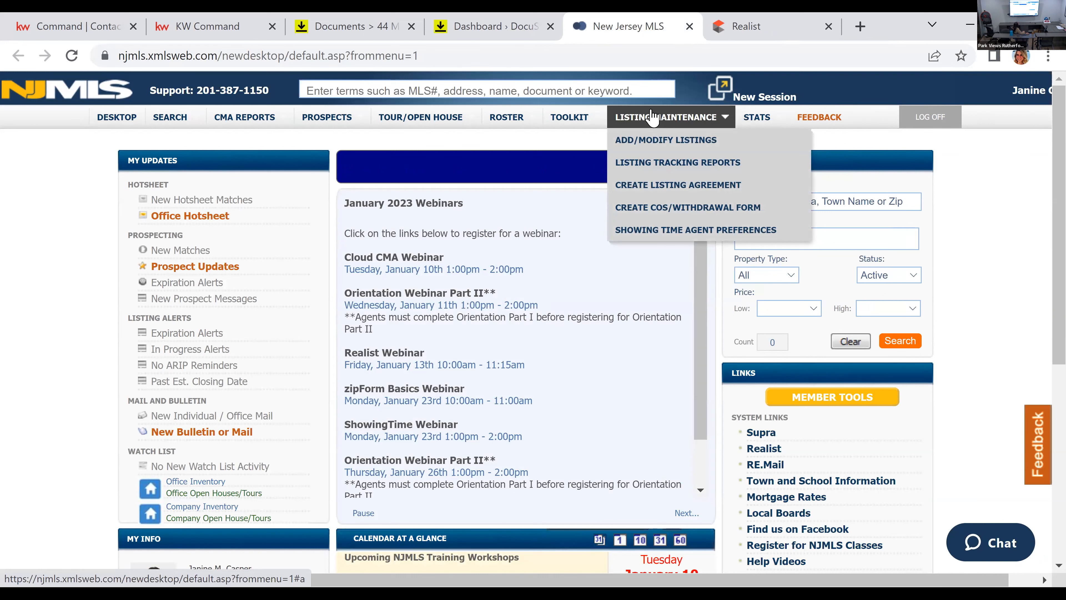
click(677, 145)
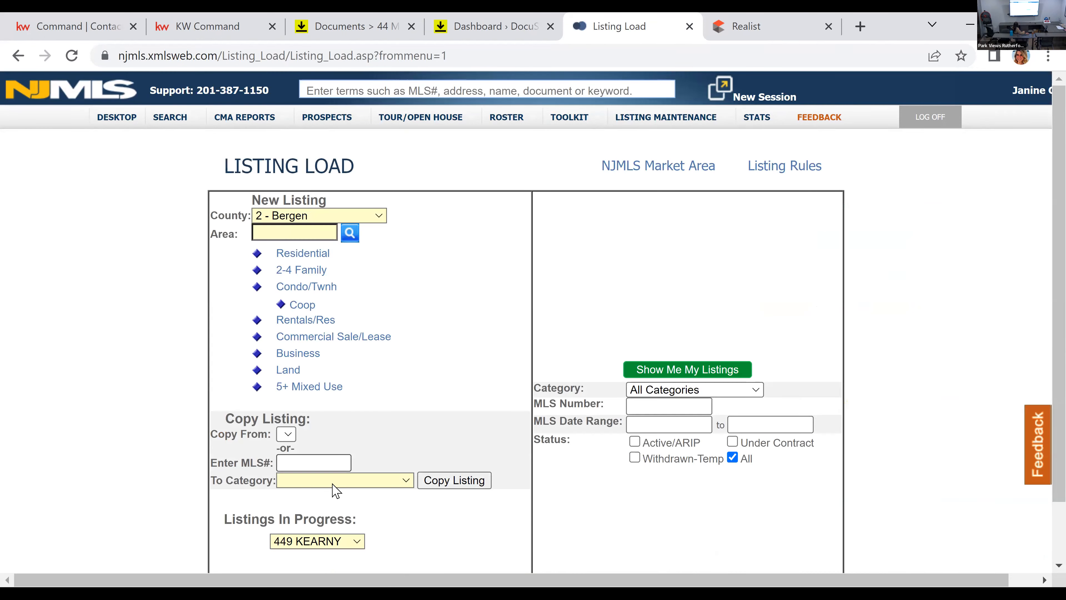
Step: Select the Main Street listing in progress, view its associated documents page and return to Listing Load
scroll(335, 490, down, 2)
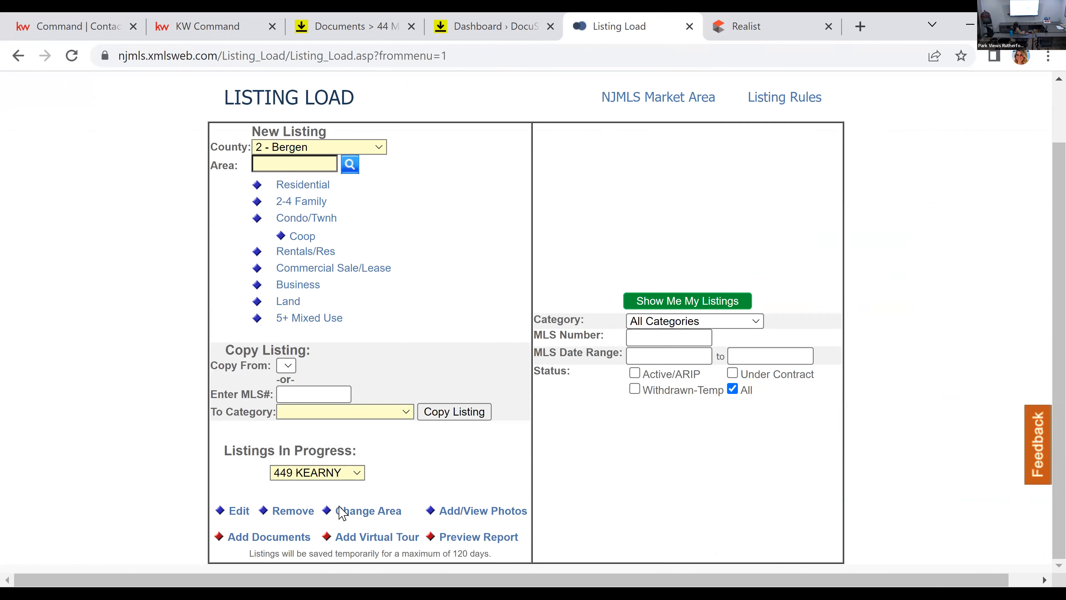
click(331, 472)
click(337, 502)
click(269, 537)
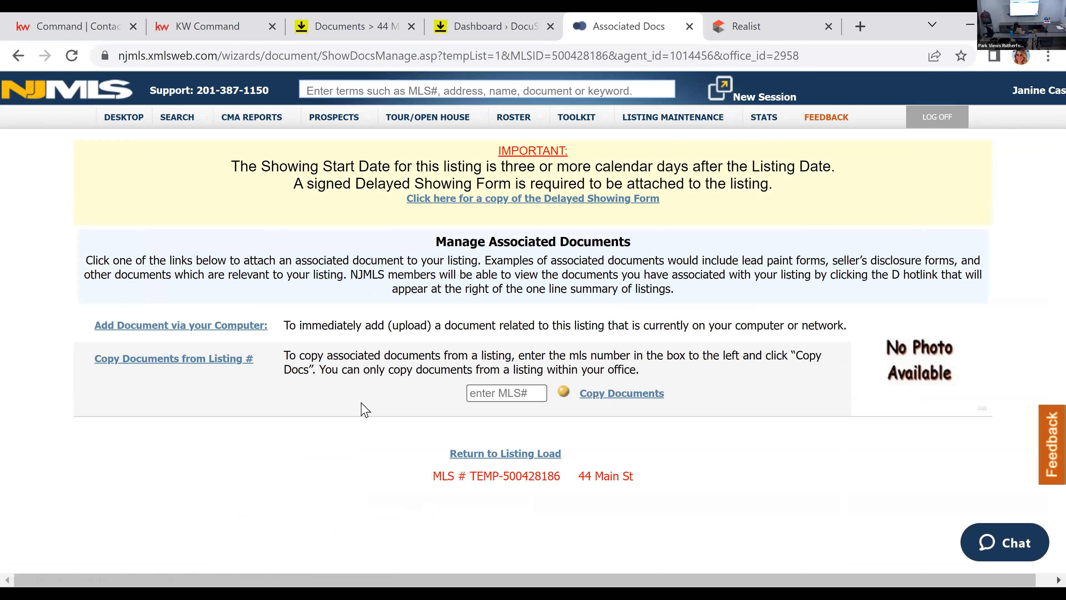
click(542, 456)
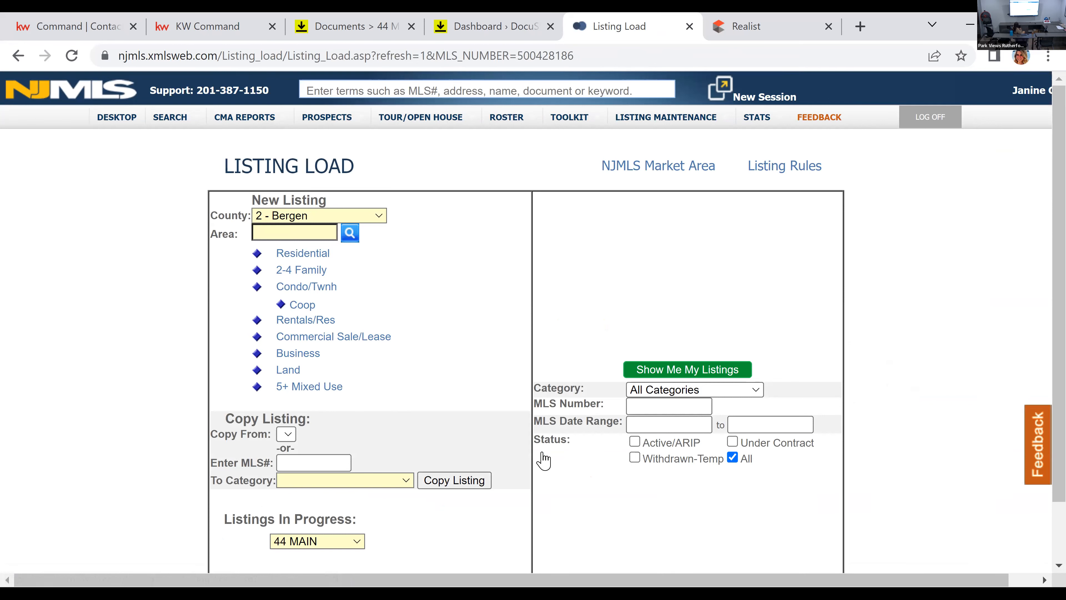
Step: View the listing's photo upload page and finish it, answering that no photos are virtually staged or enhanced
scroll(412, 346, down, 2)
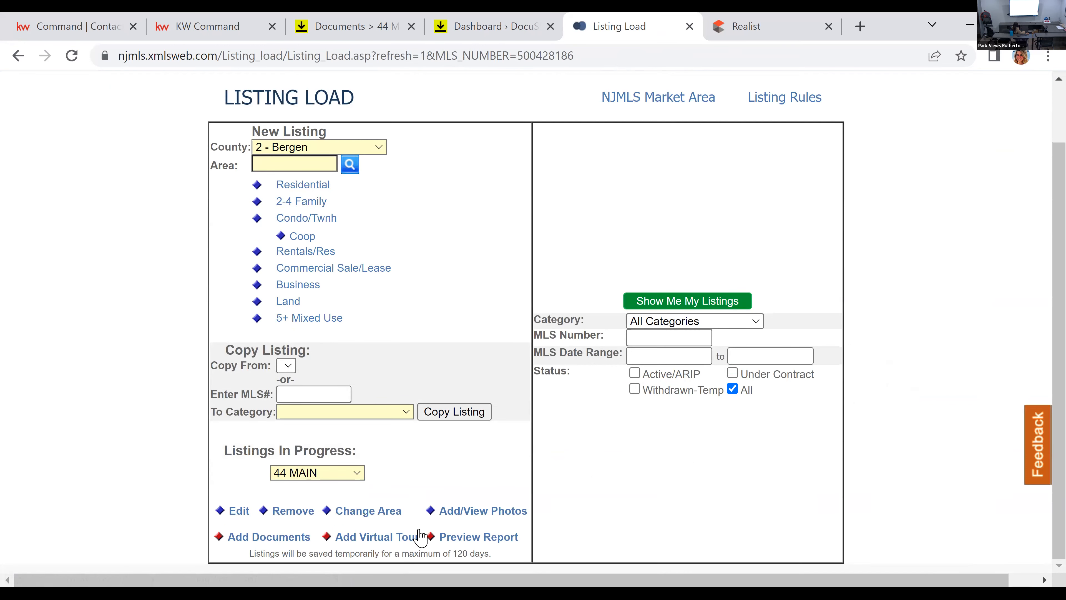
click(490, 513)
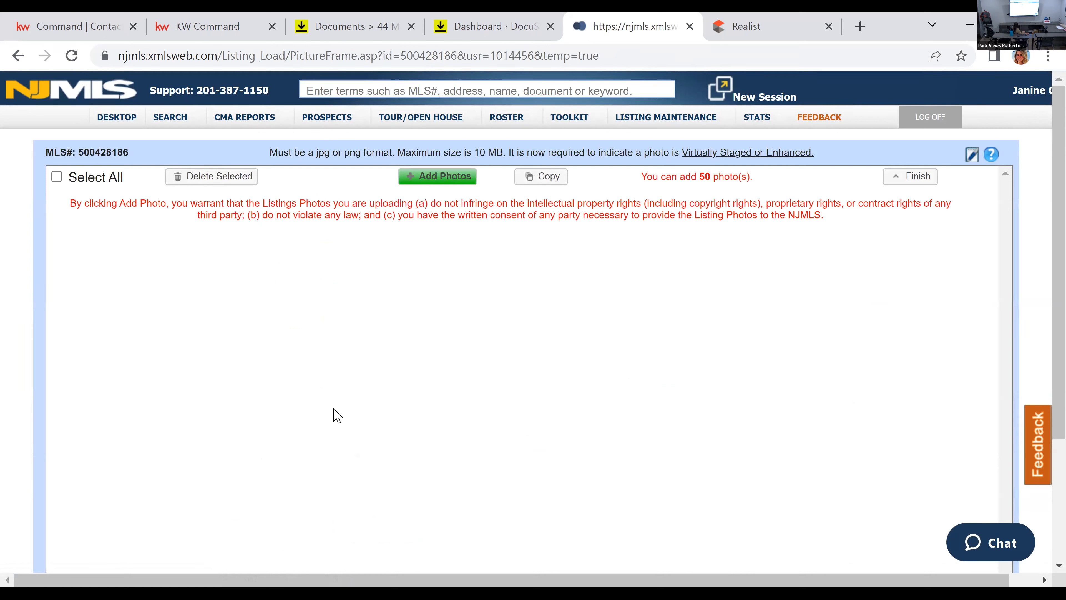
scroll(322, 374, down, 3)
scroll(322, 374, up, 3)
click(923, 177)
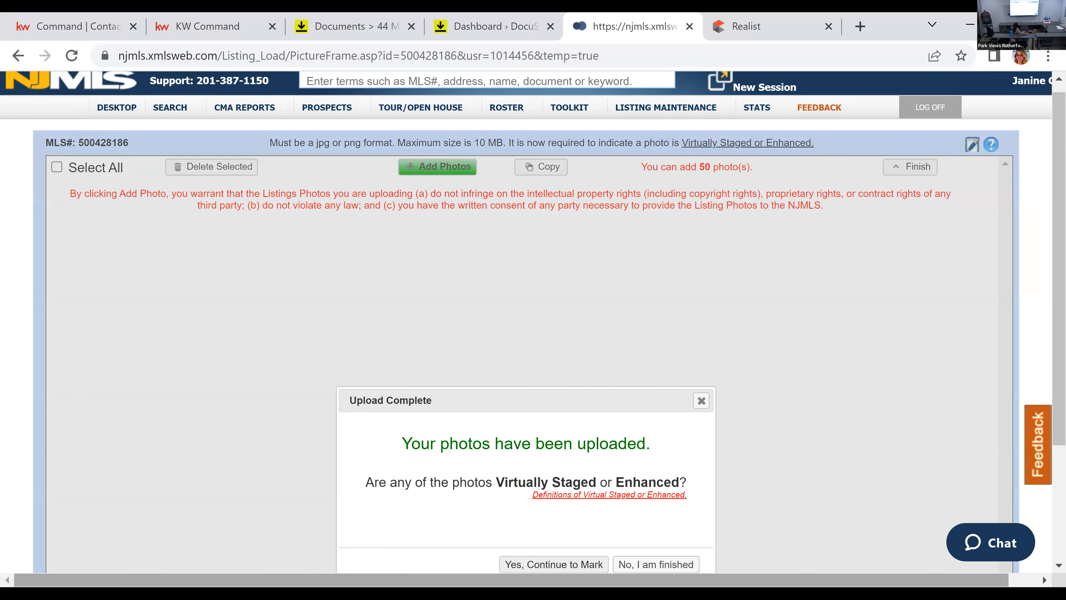
click(656, 567)
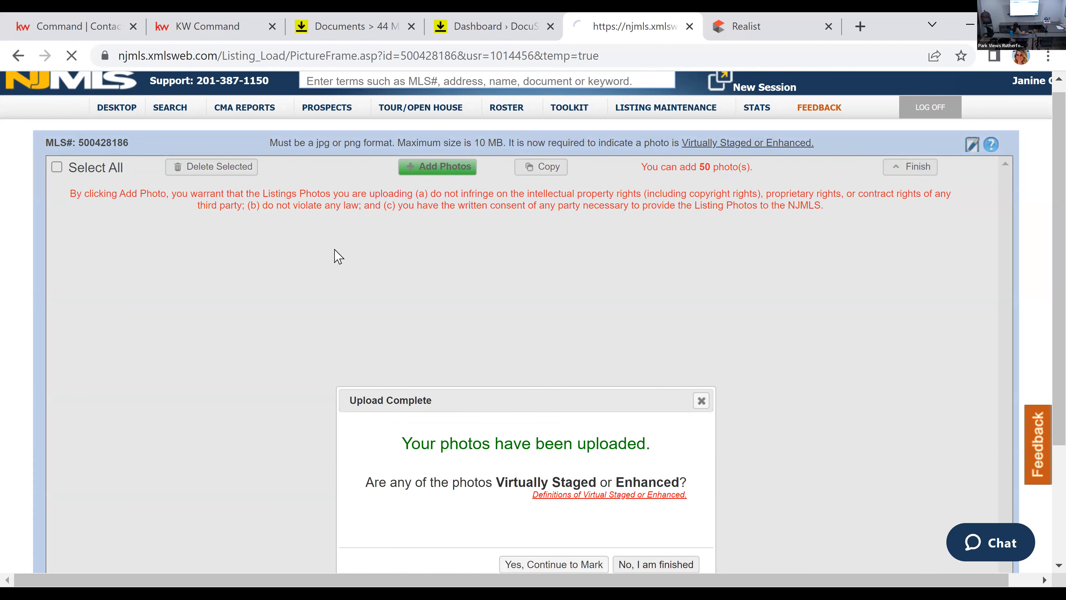
Step: Start adding a document from the computer to the listing, examine the available document types and close the list
scroll(342, 287, down, 2)
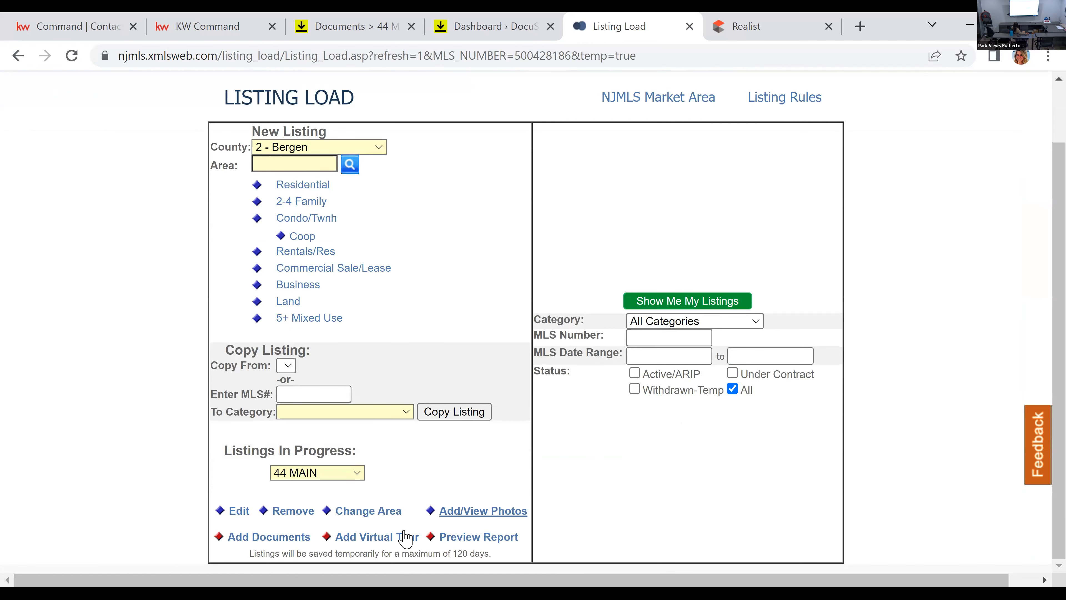
click(248, 539)
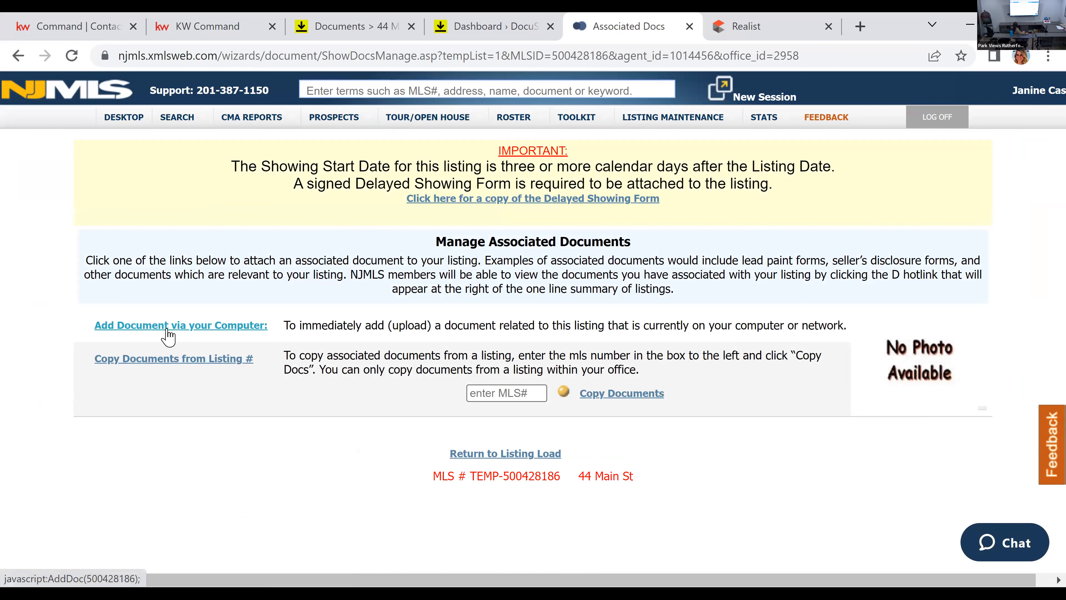
click(167, 334)
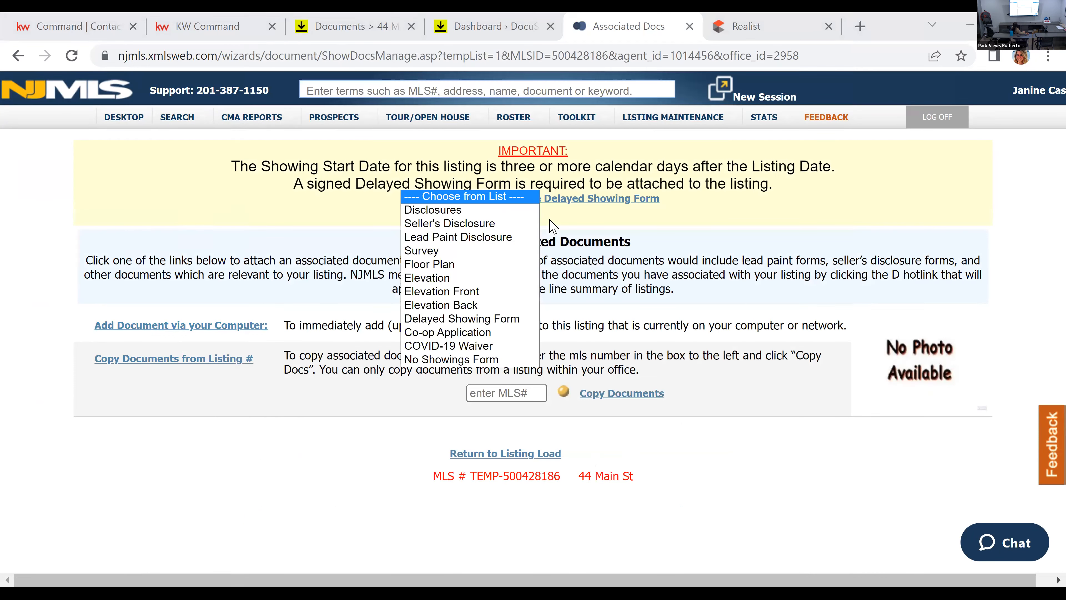
key(Down)
key(Down)
key(Down)
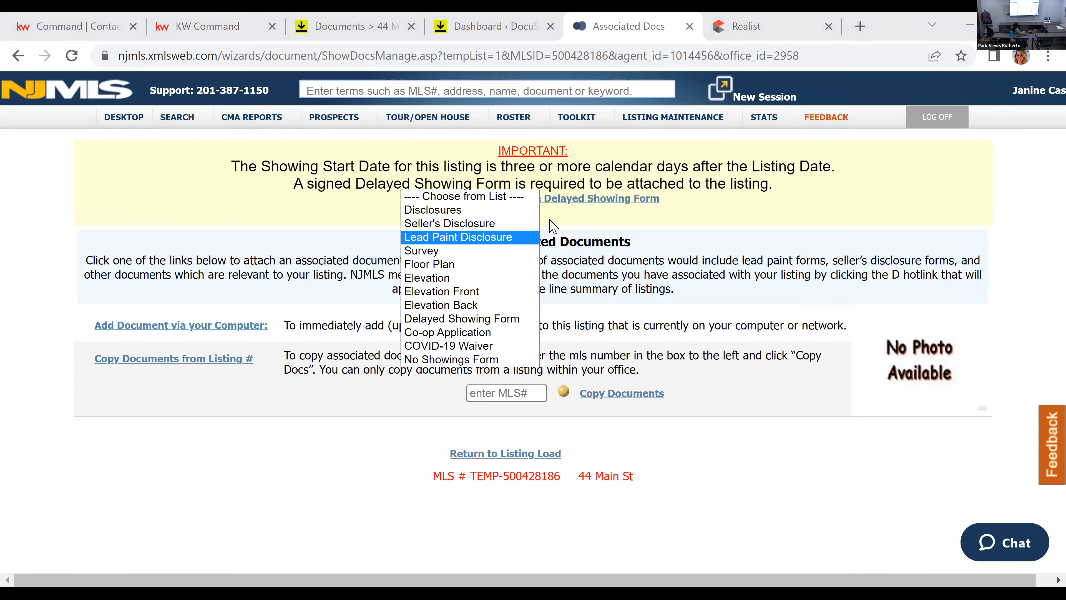
key(Down)
key(Down)
key(Down)
key(Down)
key(Down)
key(Up)
key(Up)
key(Down)
key(Down)
key(Down)
key(Down)
key(Down)
key(Up)
key(Up)
key(Down)
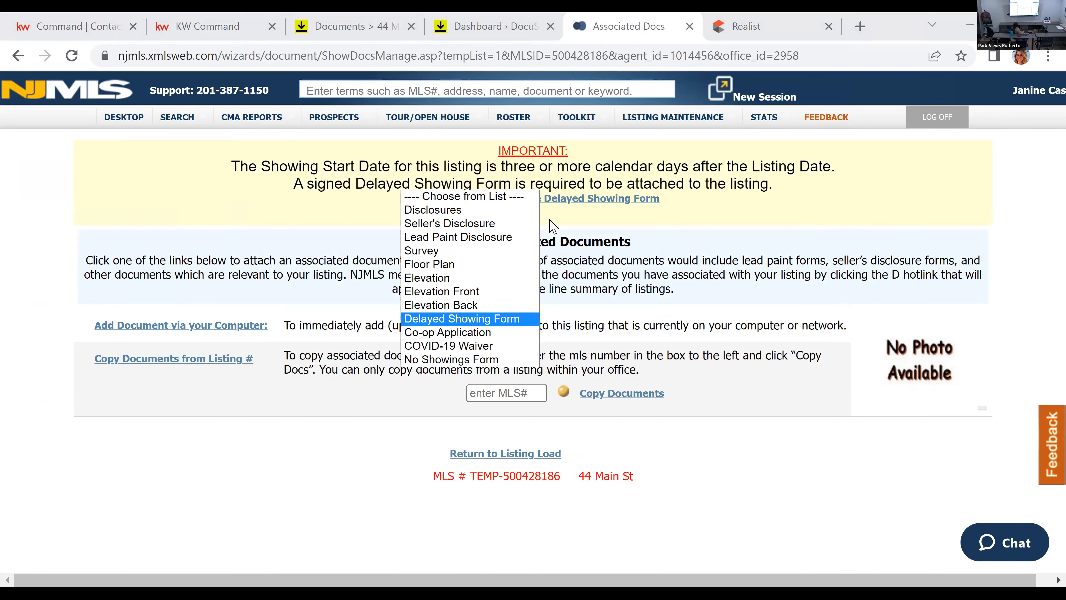
key(Down)
key(Down)
key(Down)
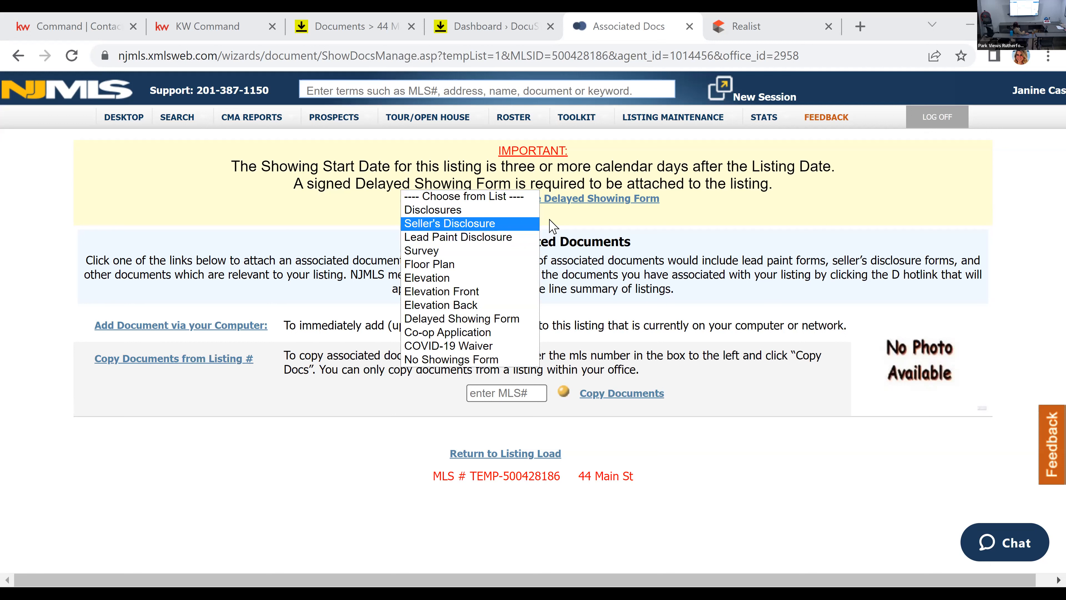
click(552, 226)
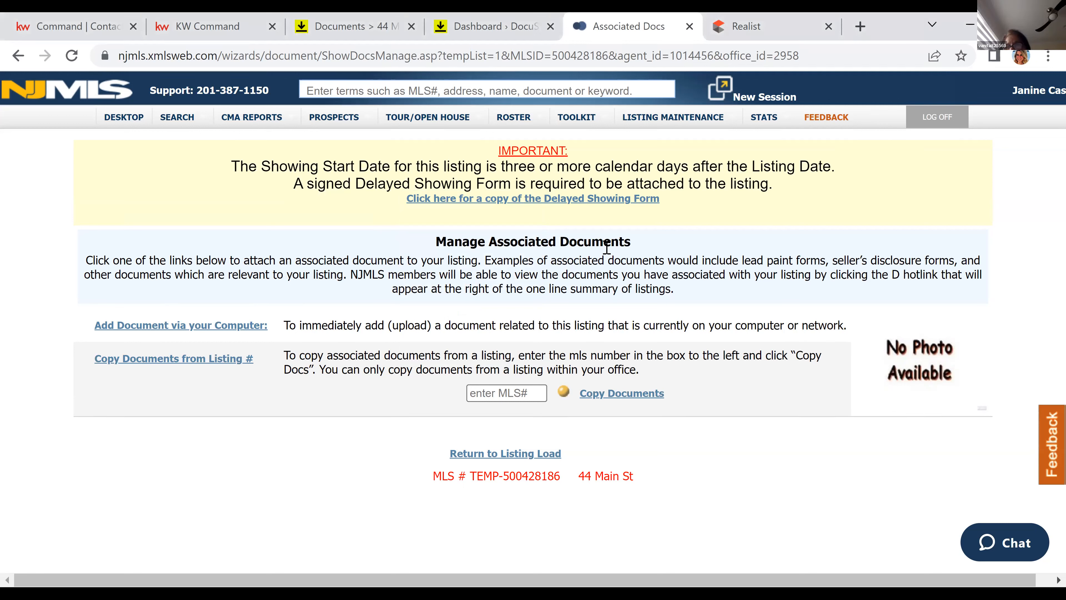
Step: Switch to DocuSign Rooms to look over the room's signed listing documents, return to NJMLS and minimize the browser
click(487, 21)
click(373, 21)
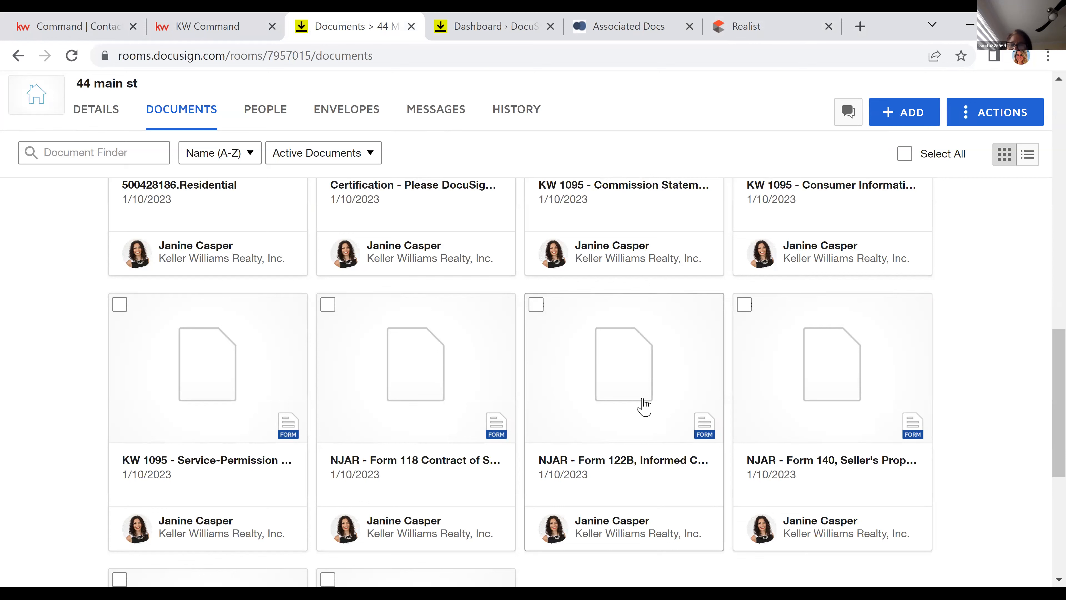
scroll(644, 406, up, 10)
scroll(643, 406, up, 10)
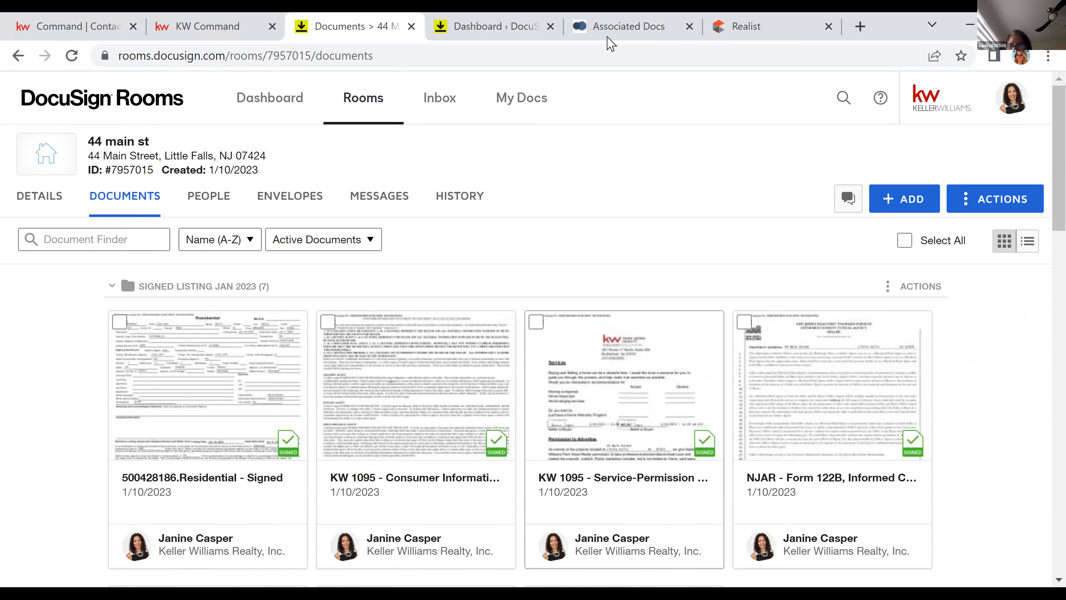
click(627, 28)
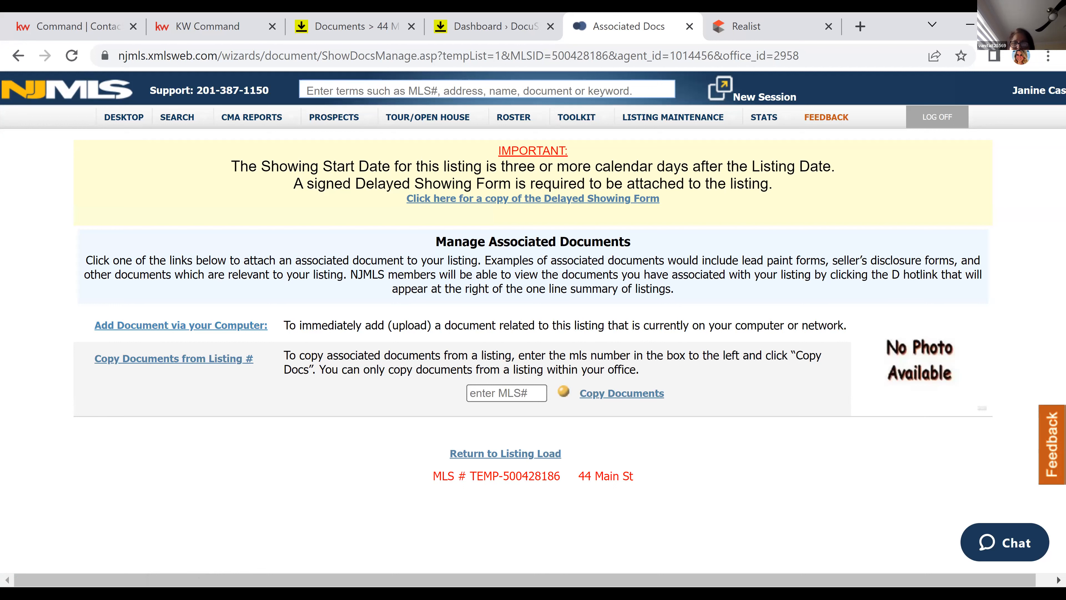
click(971, 26)
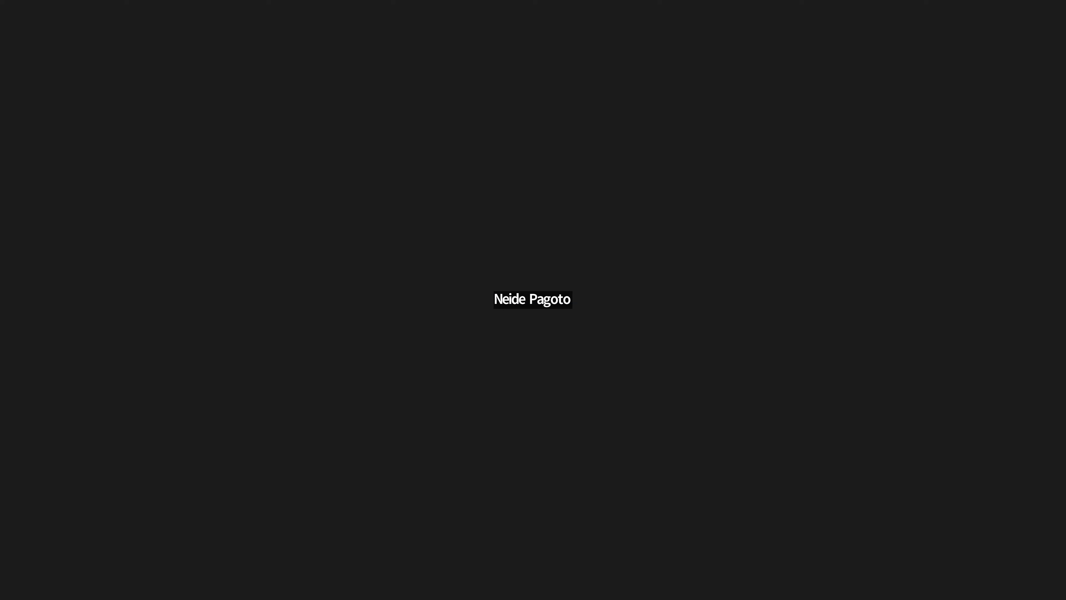